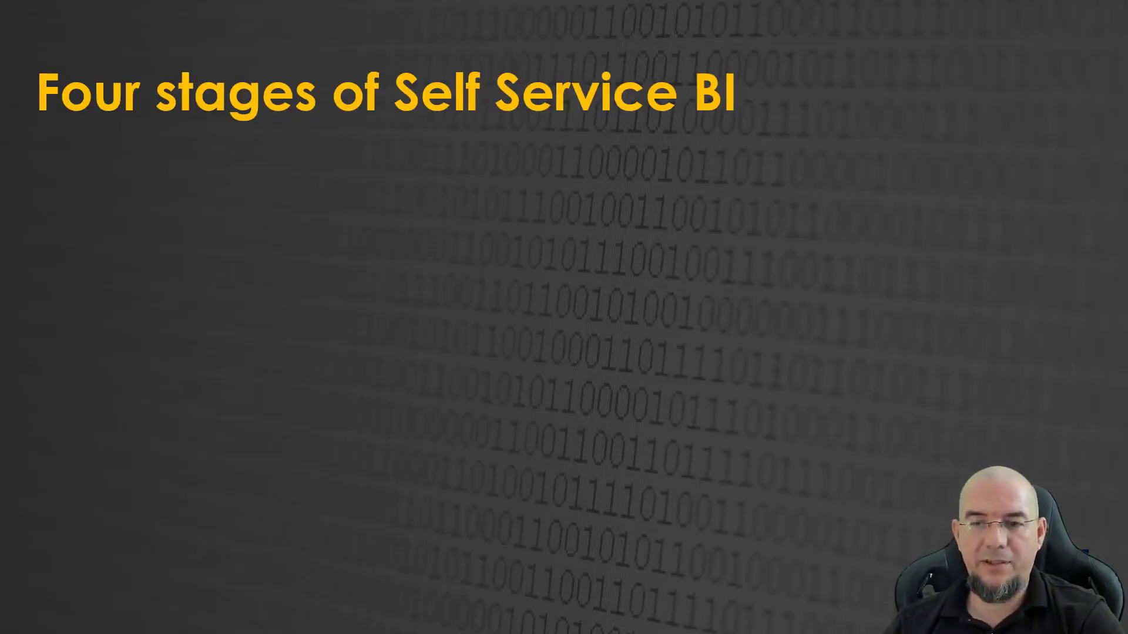
left_click(354, 230)
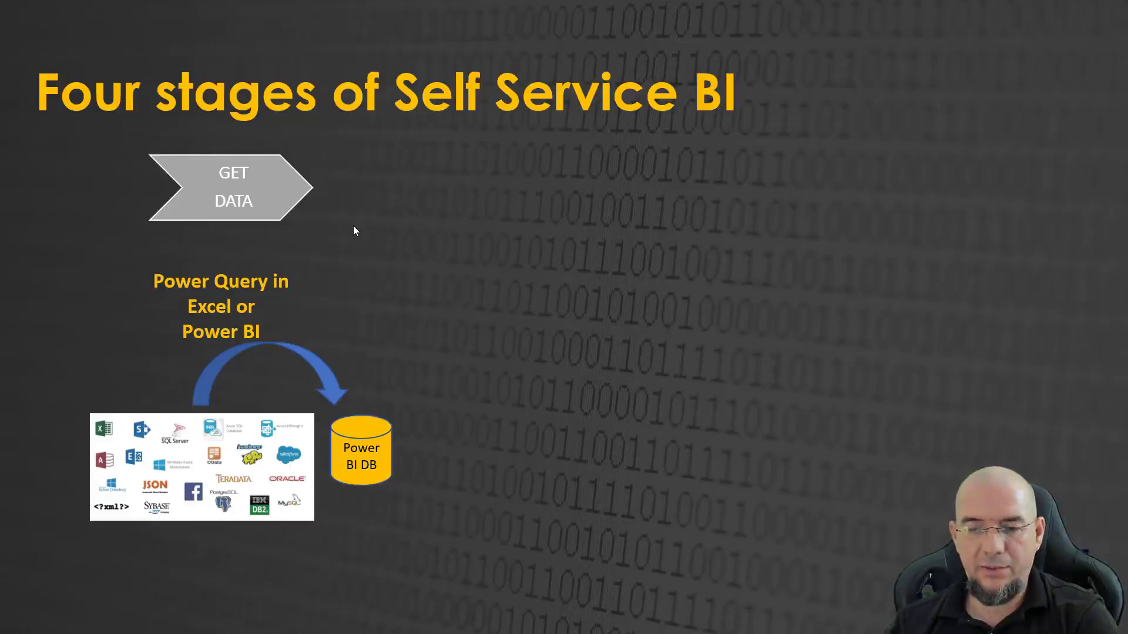
key("Right")
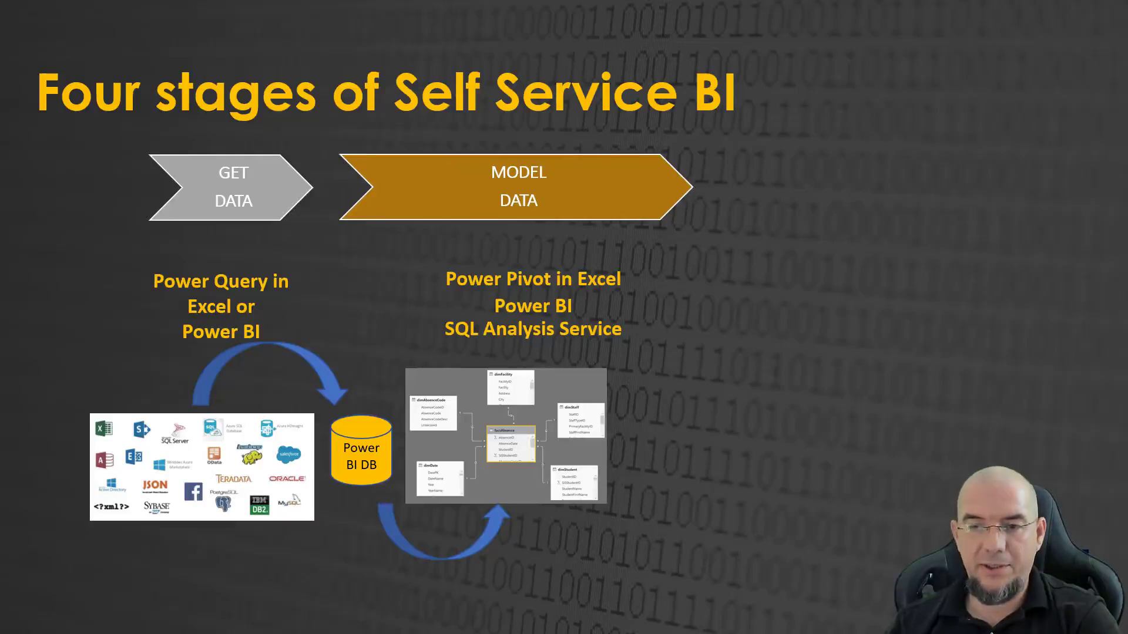
key("Right")
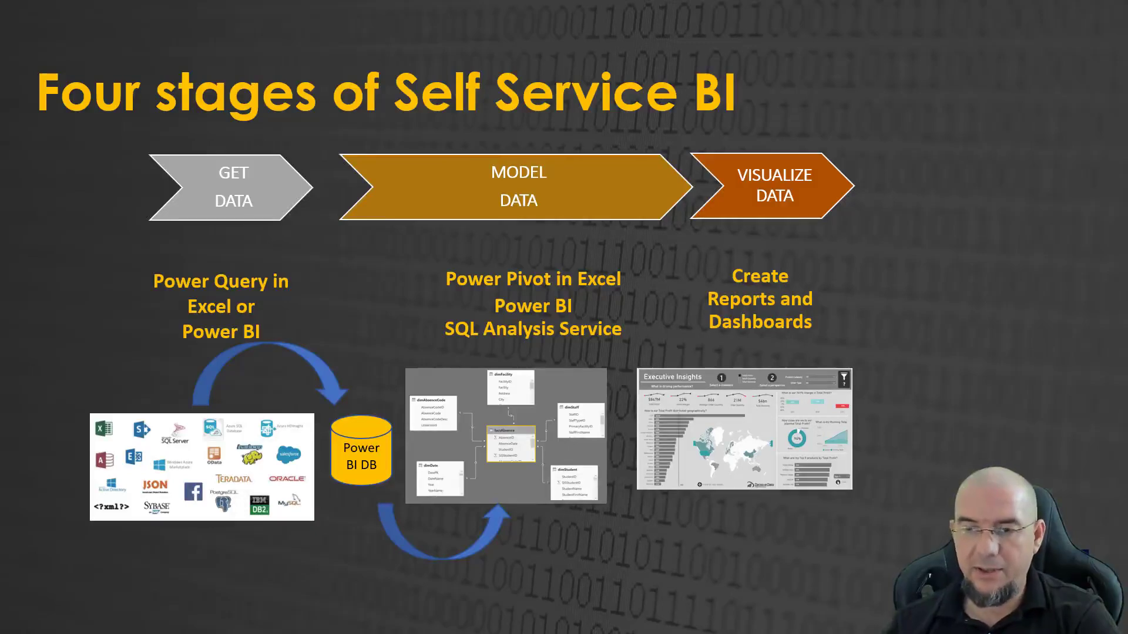
key("Right")
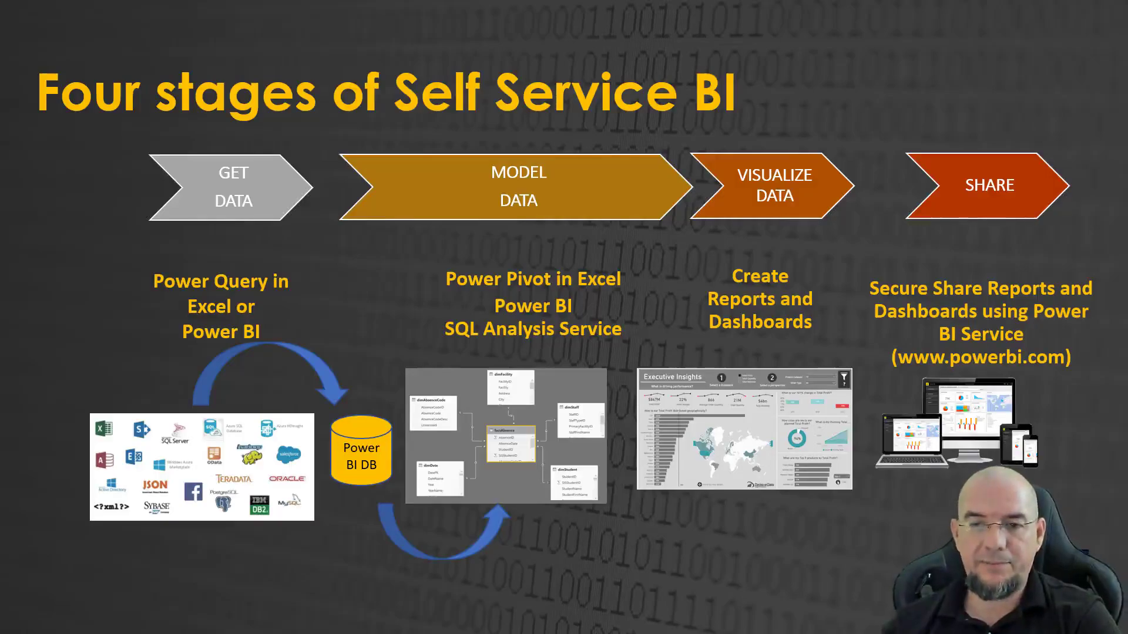
Switch to the Bonepile report in Power BI Desktop and examine the Bonepile Quantity measure's formula, including its LastDateWithLineage filter.
key("alt+Tab")
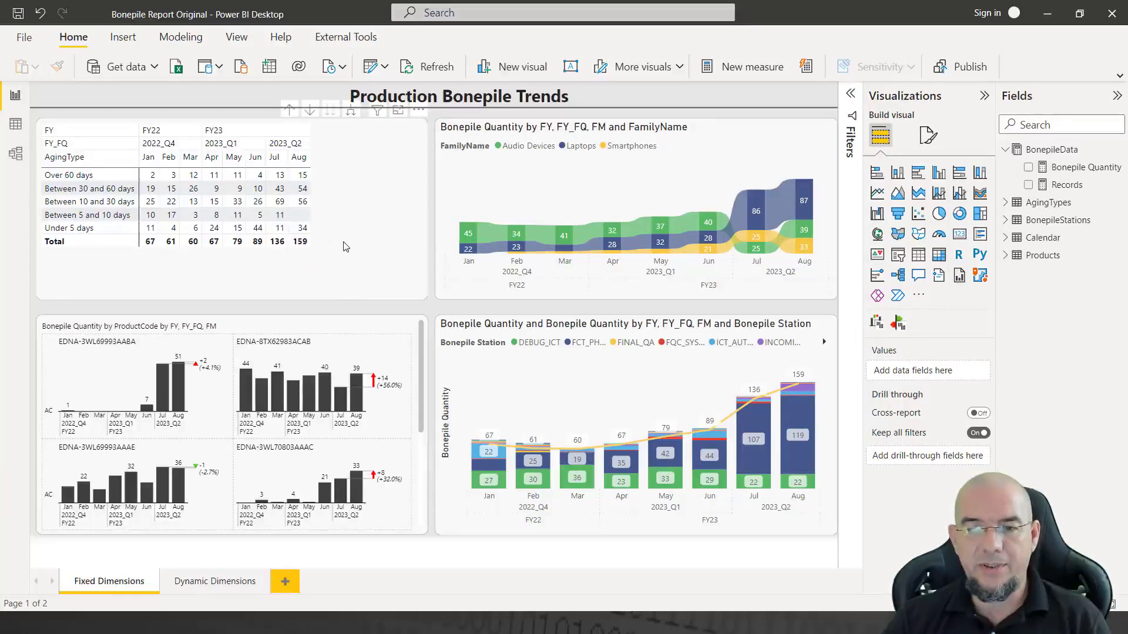
left_click(1070, 170)
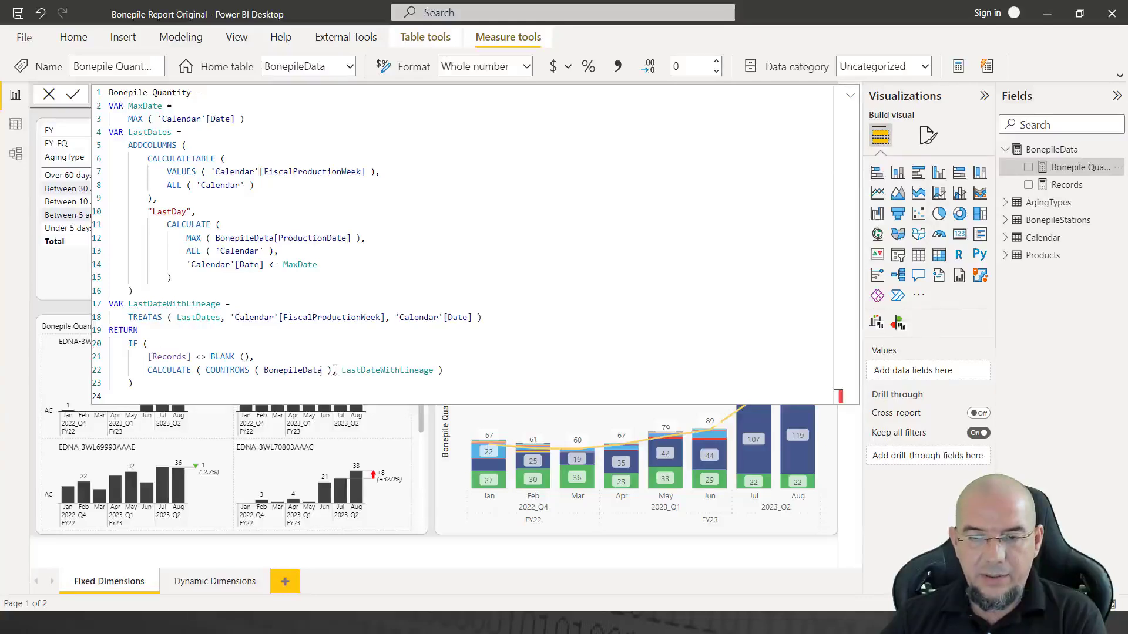
left_click_drag(341, 370, 433, 373)
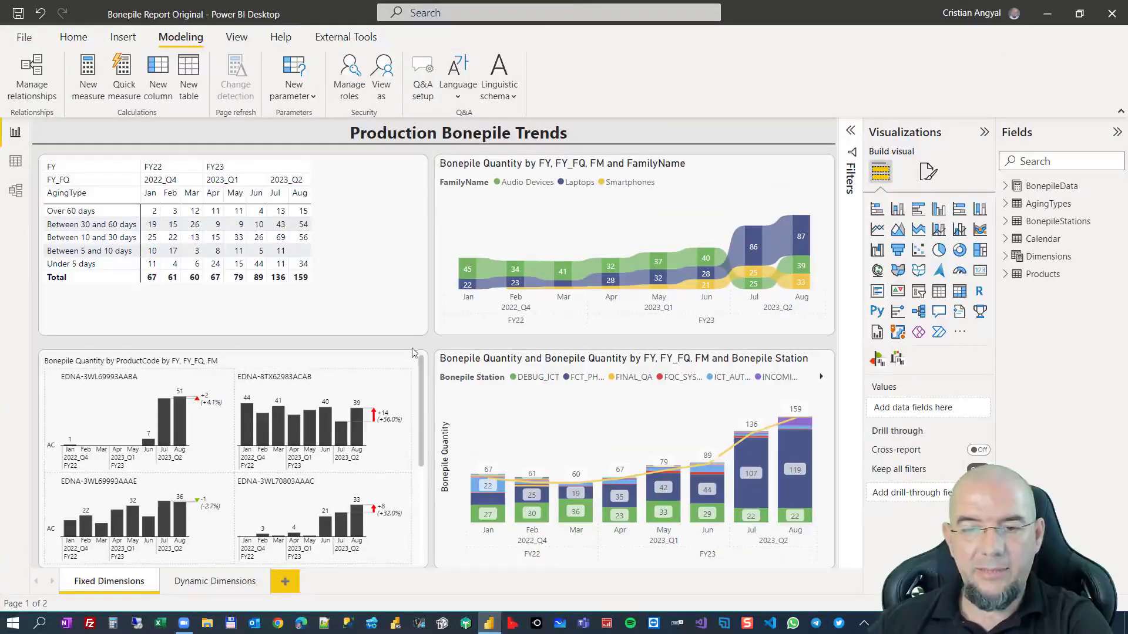
Show the aging type matrix in focus mode, expand it through weeks to dates, and examine the quantities around the end of March.
left_click(340, 221)
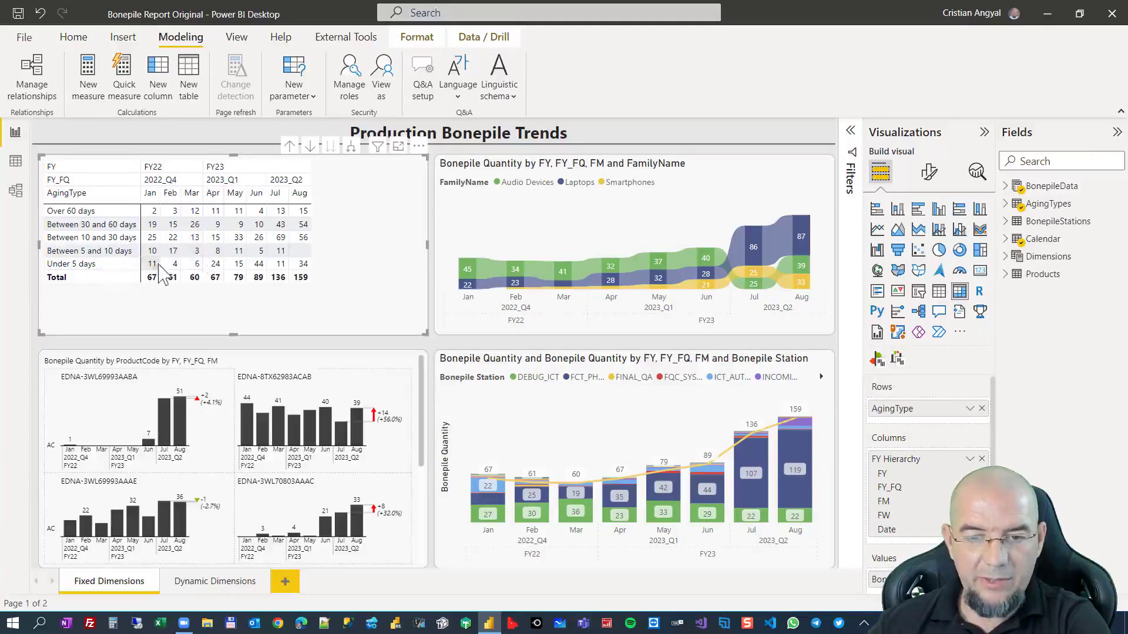
left_click(398, 146)
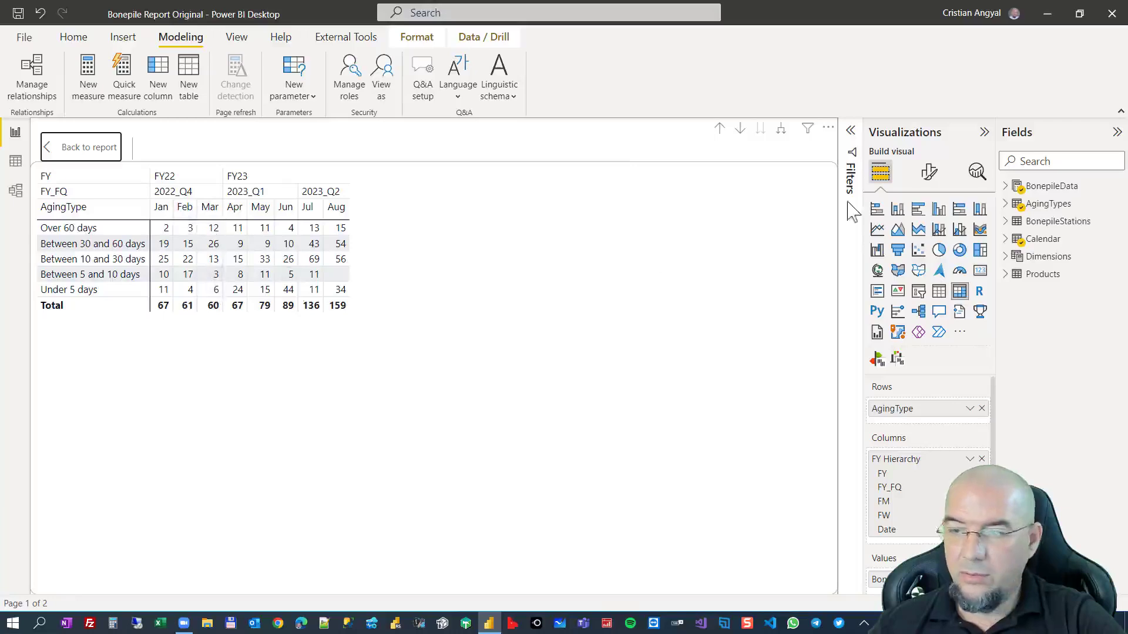
left_click(781, 129)
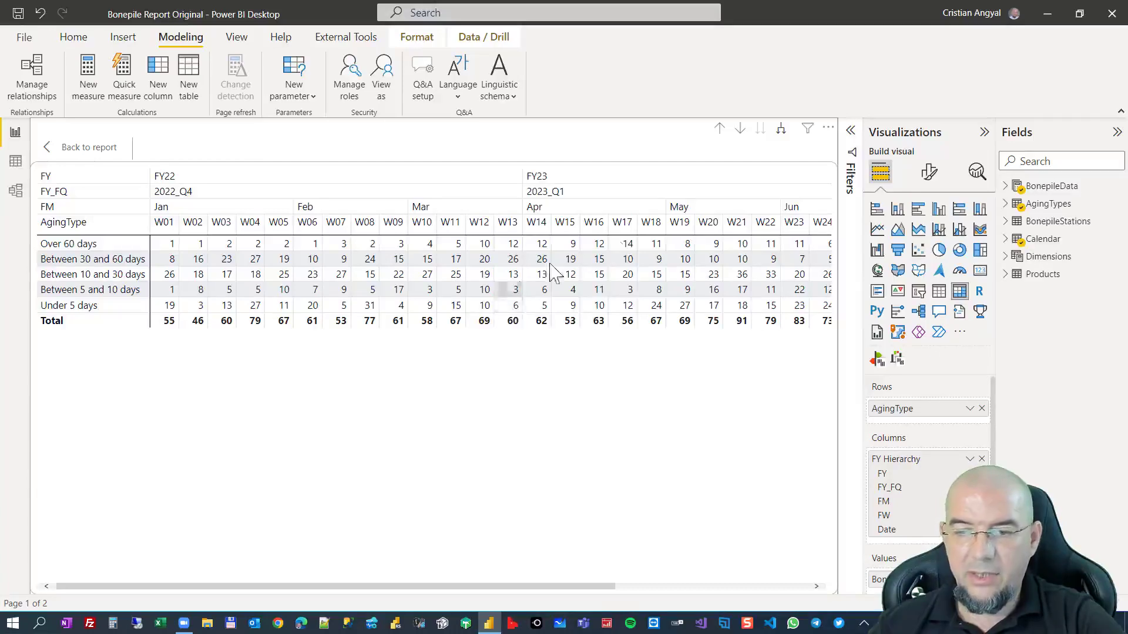
left_click(780, 129)
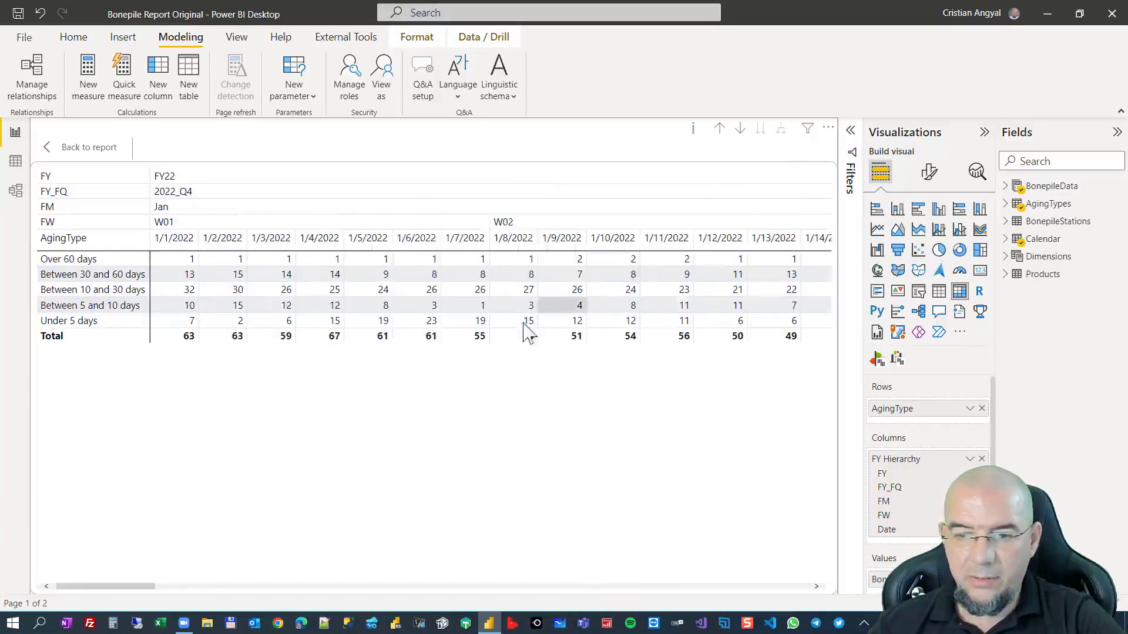
left_click_drag(130, 587, 749, 587)
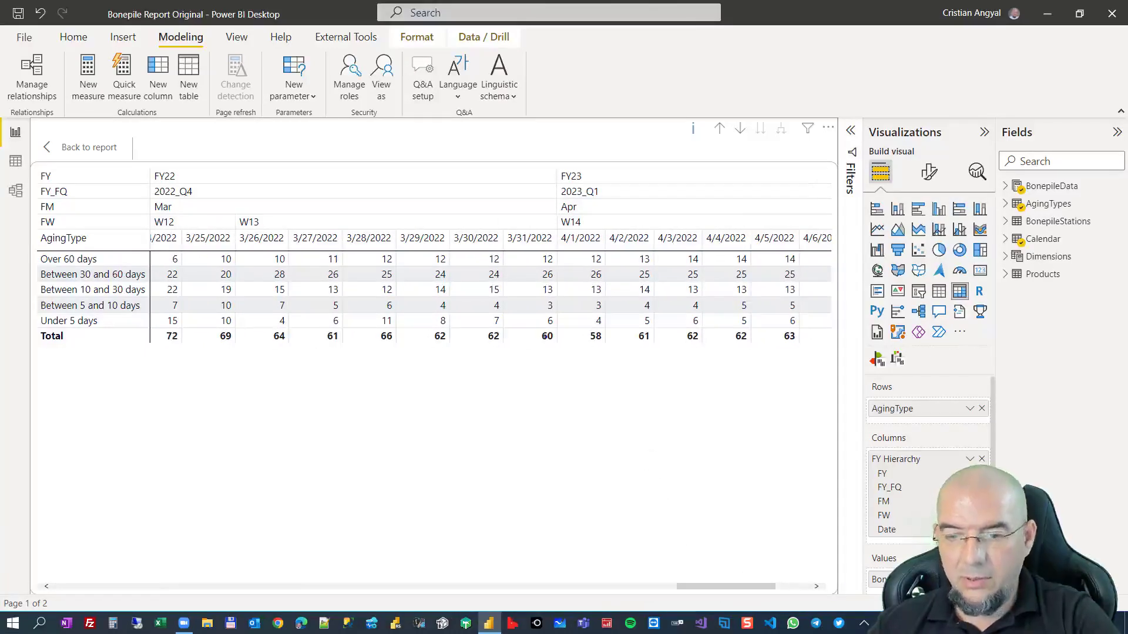
left_click_drag(506, 306, 562, 335)
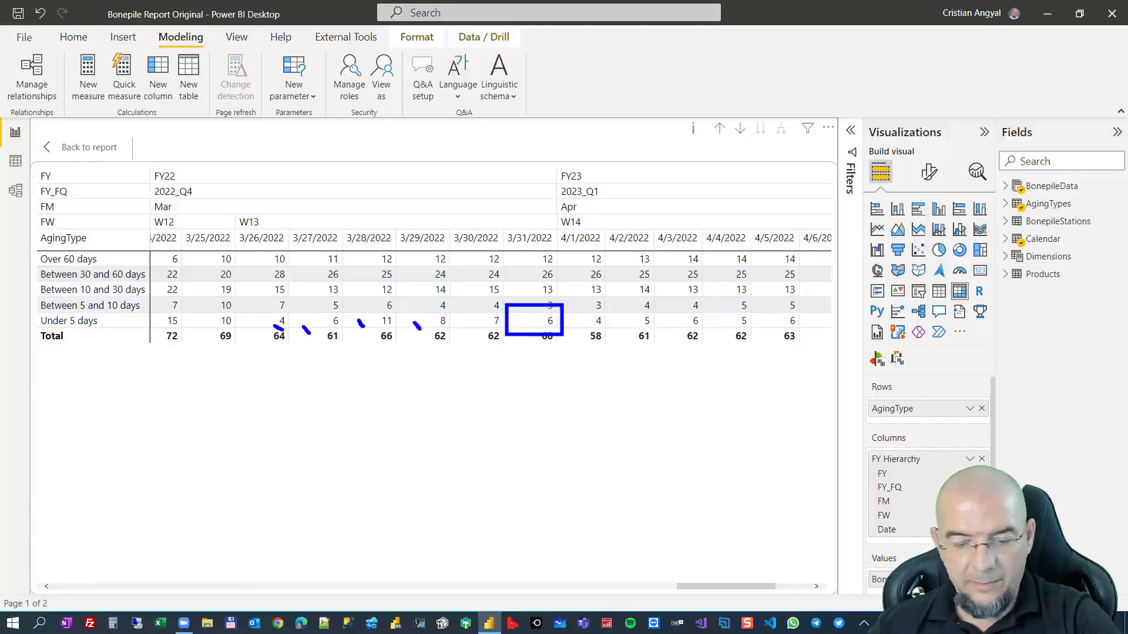
key("Escape")
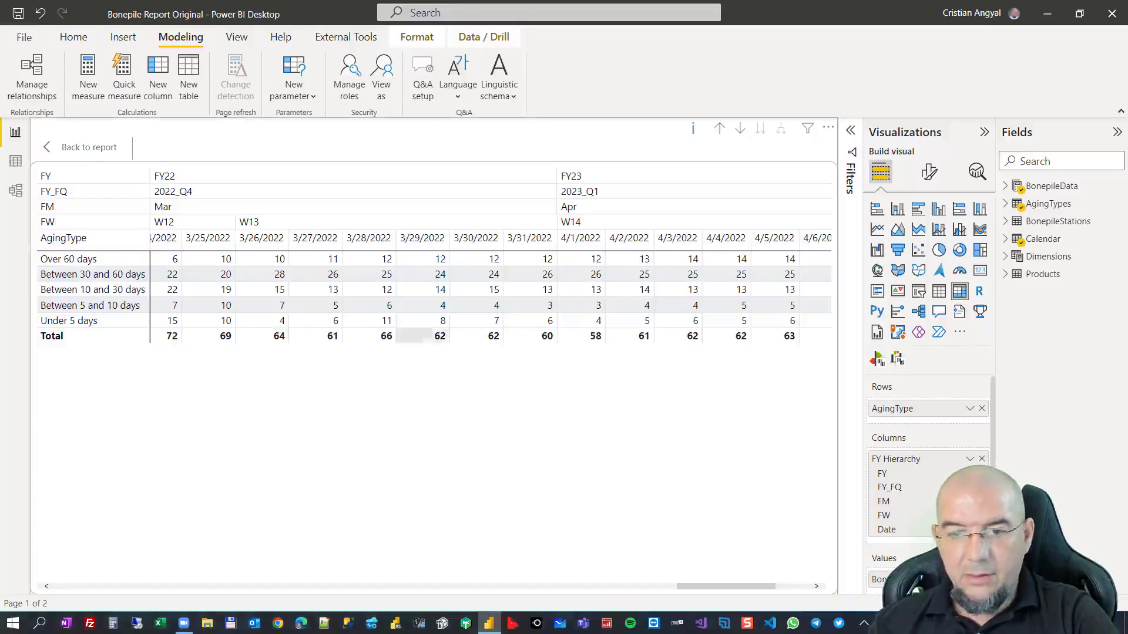
Return to the report page and roll the aging type matrix back up to month level.
left_click(103, 147)
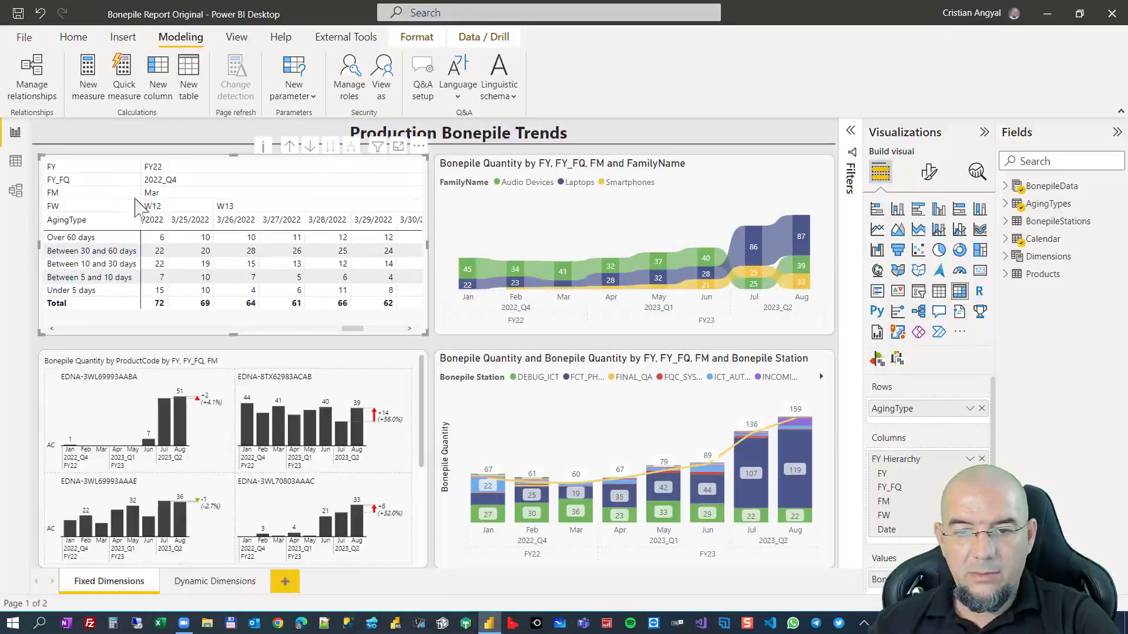
left_click(289, 147)
left_click(289, 147)
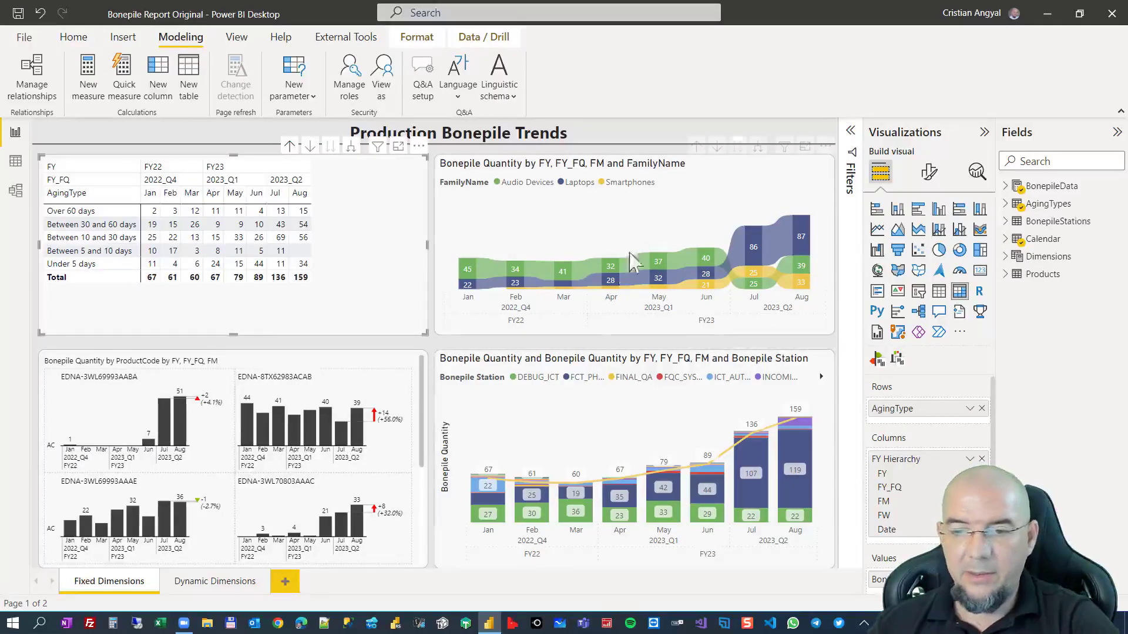
Expand the family name ribbon chart to week level and roll it back up to months.
left_click(757, 148)
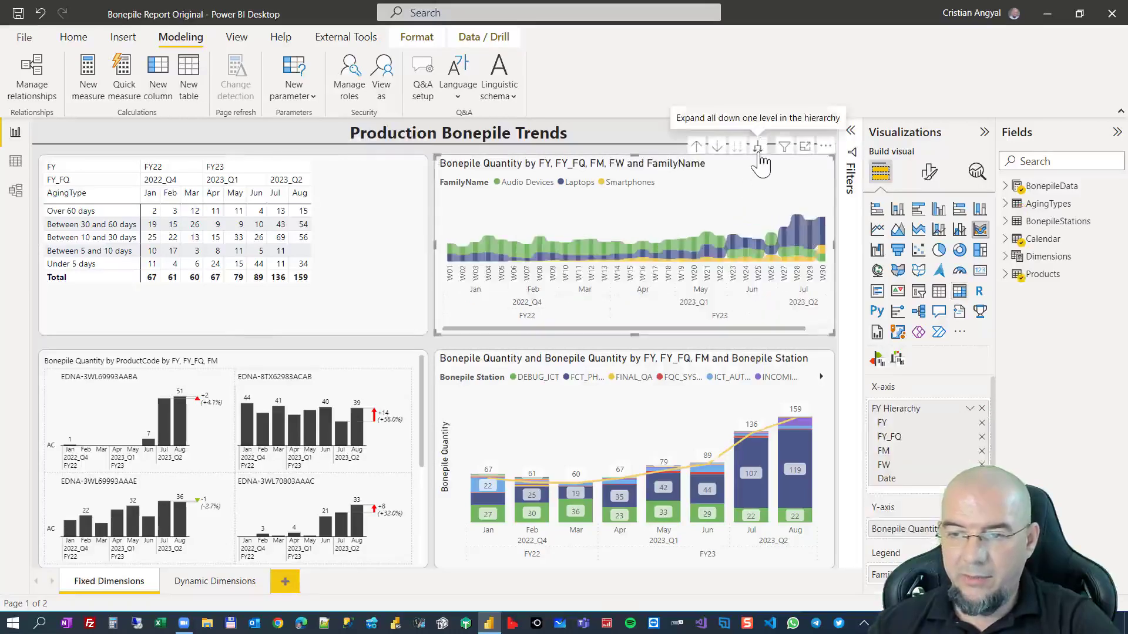
left_click(697, 147)
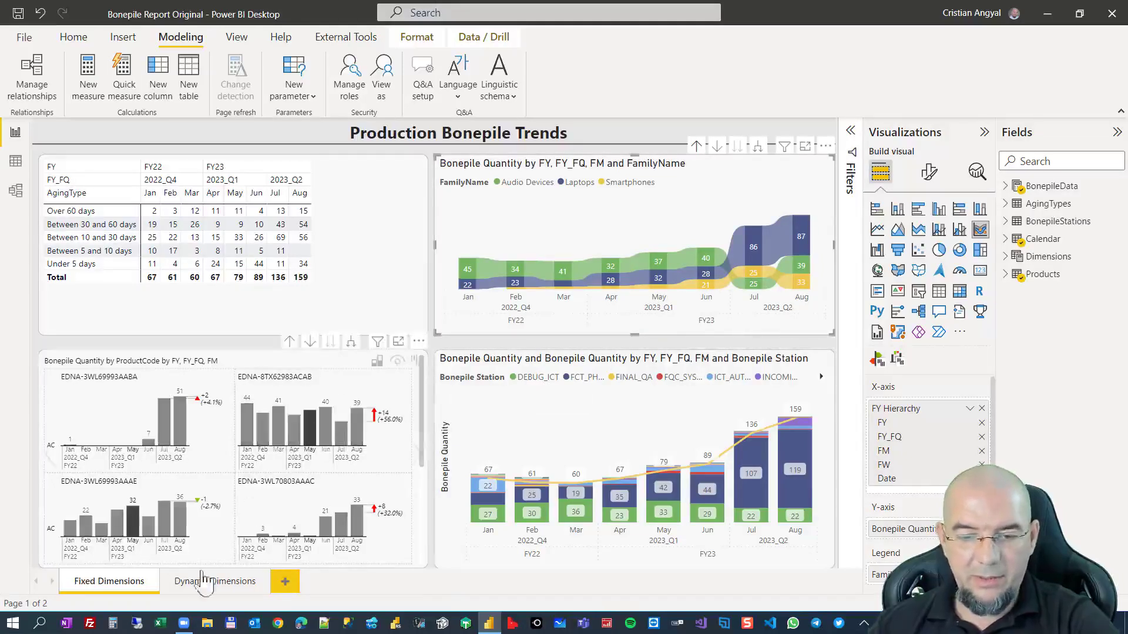
Go to the Dynamic Dimensions page, check the new parameter options, and examine the formula of the Dimensions table.
left_click(201, 581)
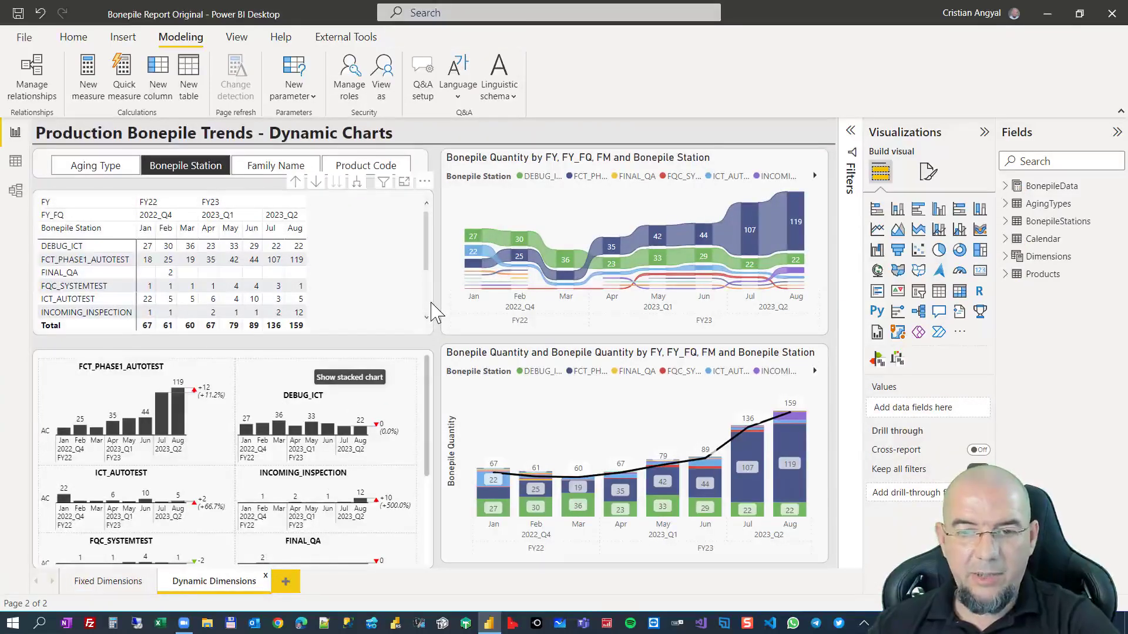
left_click(317, 100)
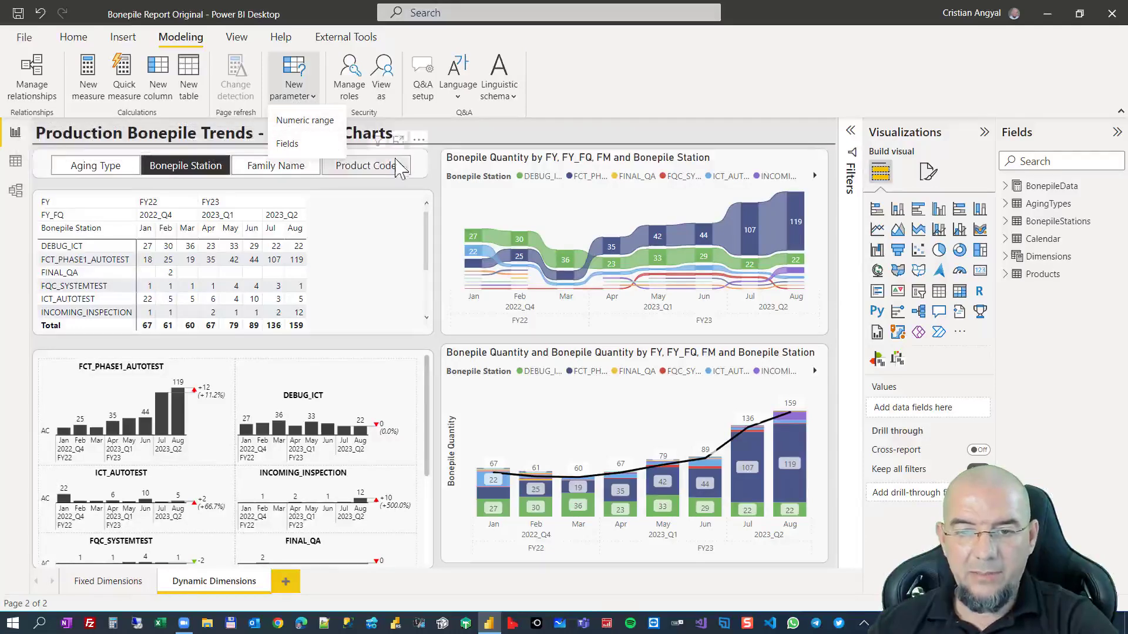
left_click(1045, 258)
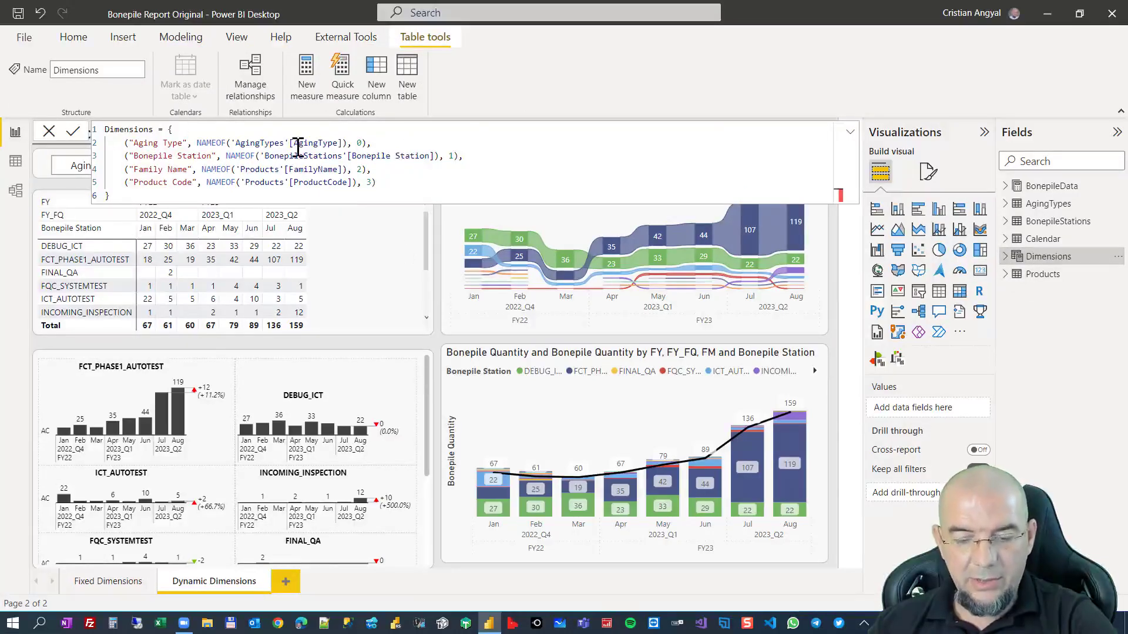
key("Escape")
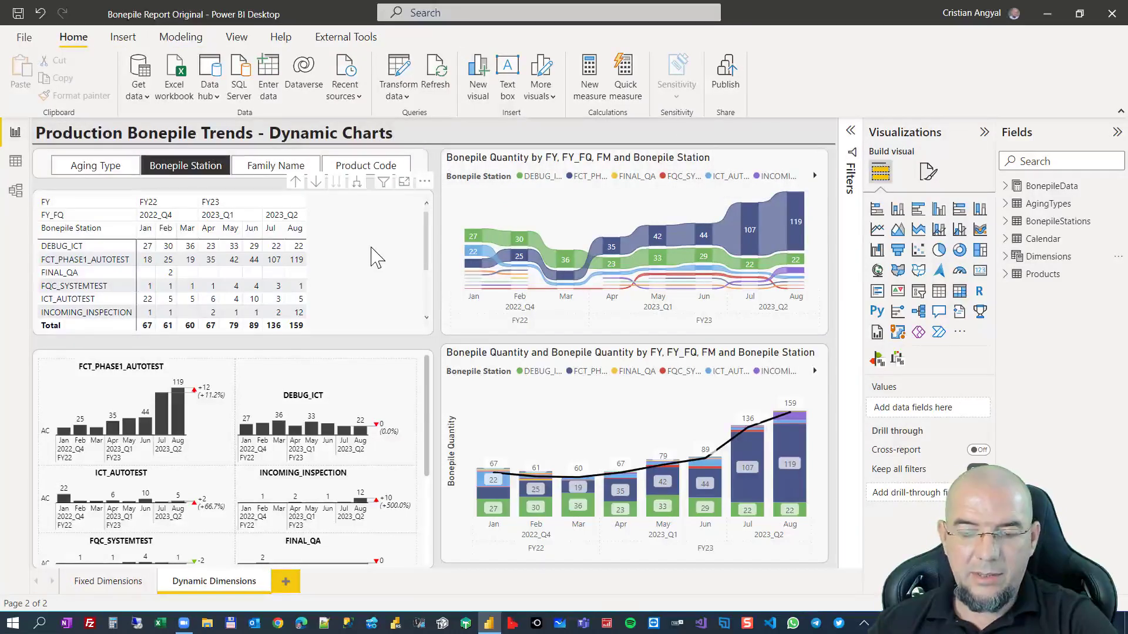
Set the dimension slicer to Aging Type, return it to Bonepile Station, and look through the small multiple charts per station.
left_click(121, 169)
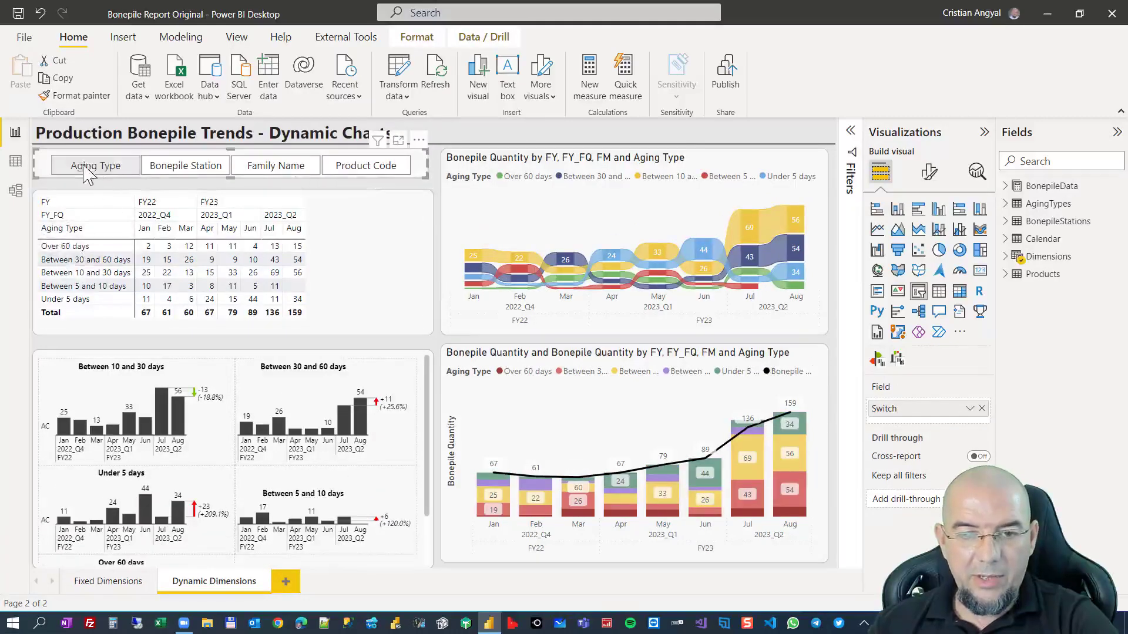
left_click(130, 176)
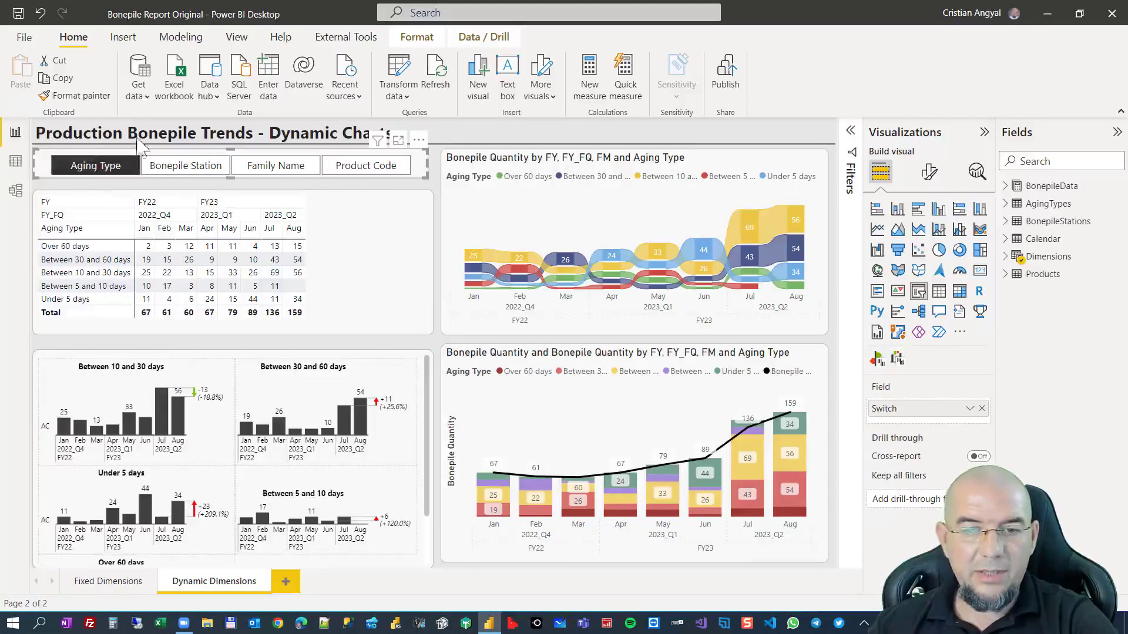
left_click(105, 175)
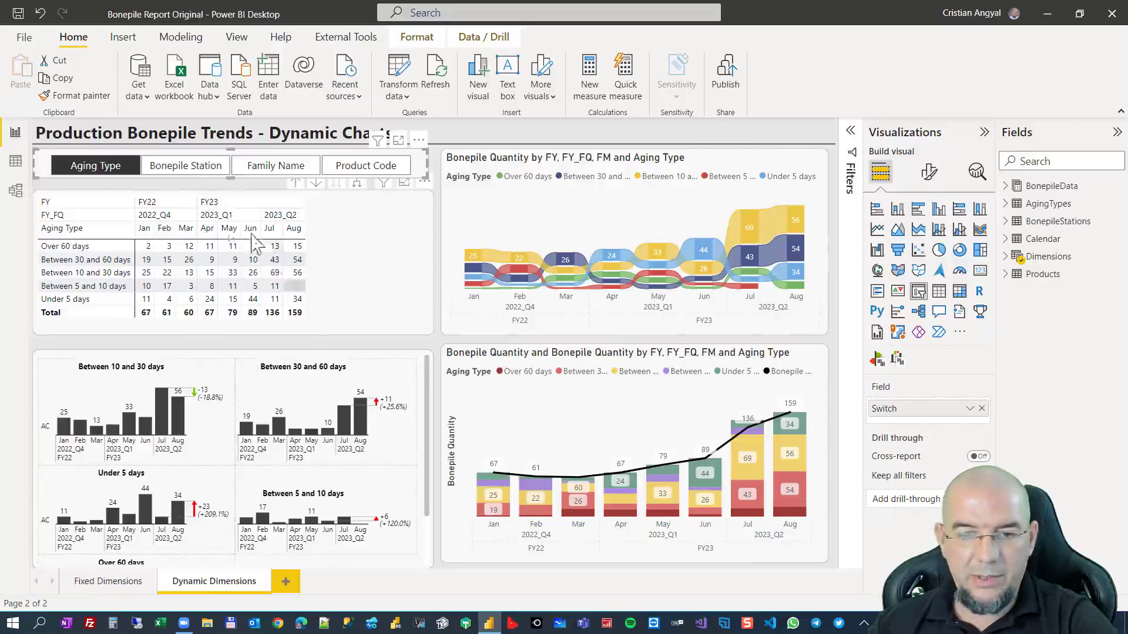
left_click(183, 168)
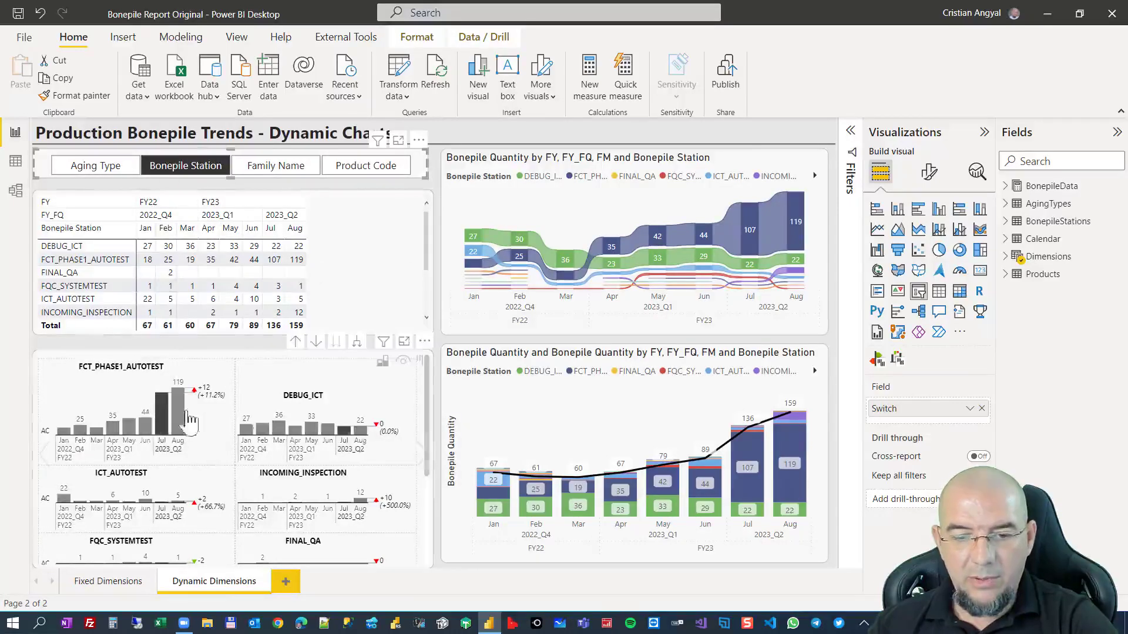
scroll(302, 458, "down", 3)
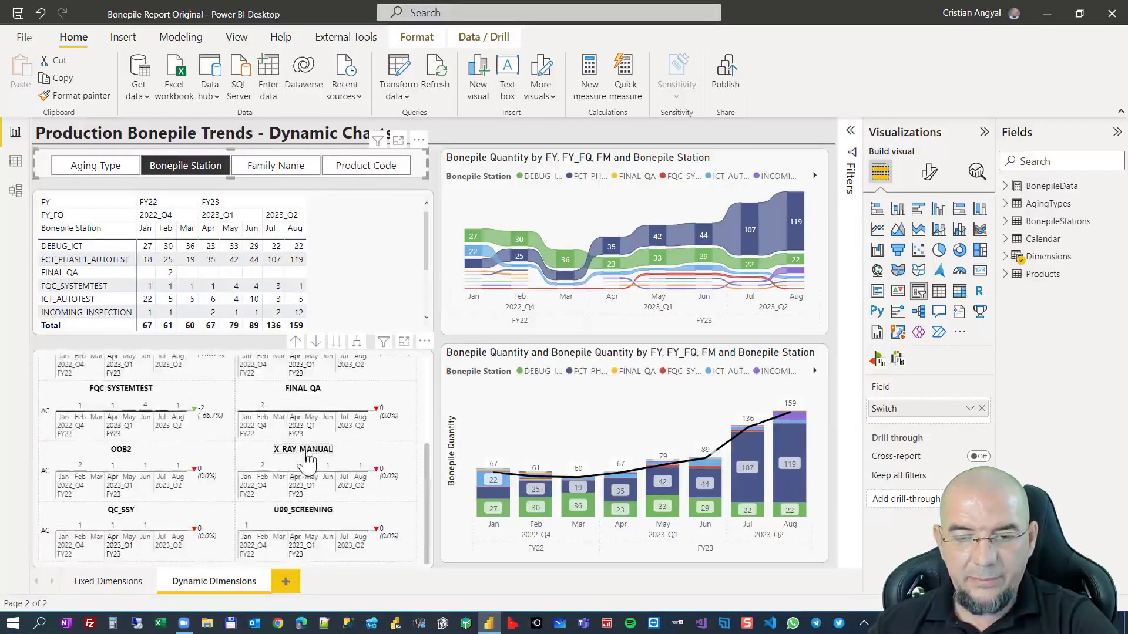
scroll(303, 459, "up", 3)
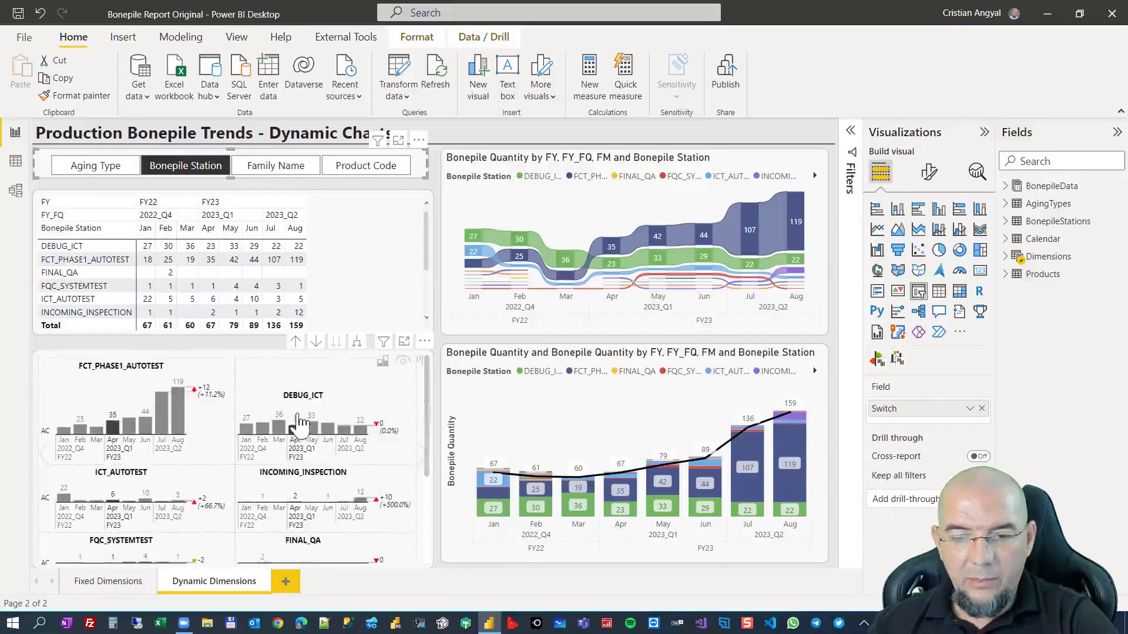
Expand the station small multiples to week level and back to months, and set the dimension slicer to Family Name.
left_click(356, 341)
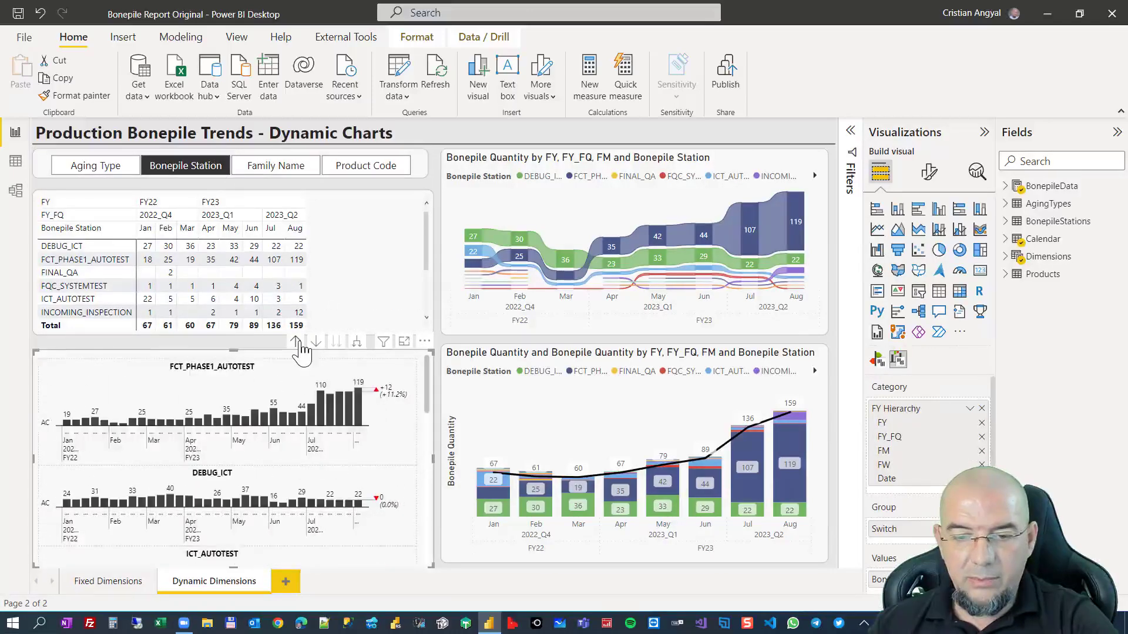
left_click(296, 342)
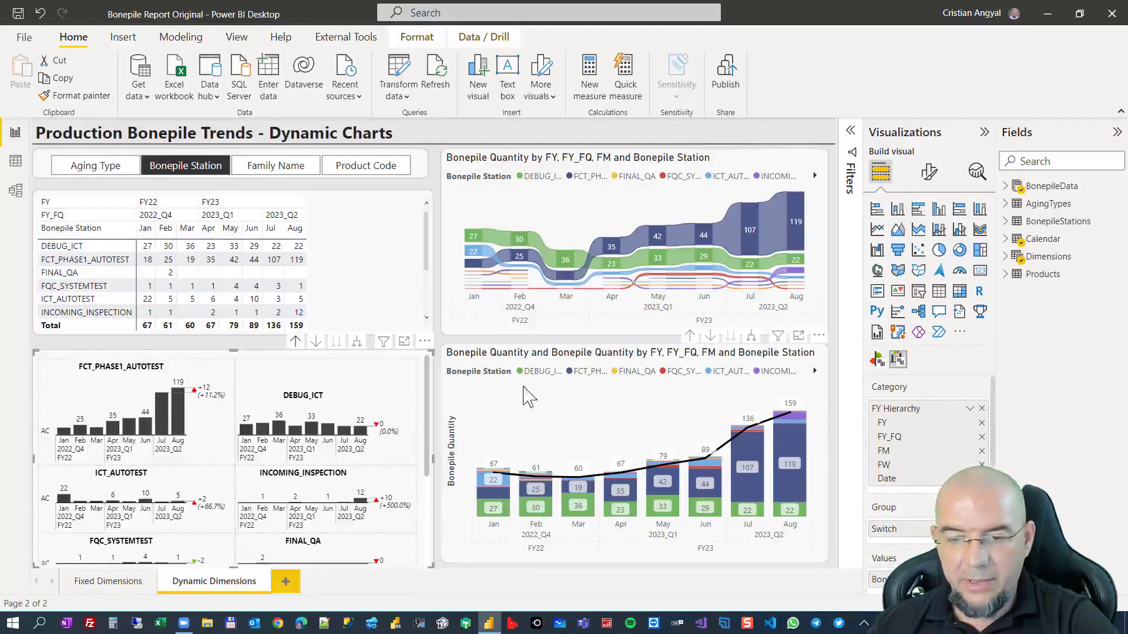
left_click(297, 167)
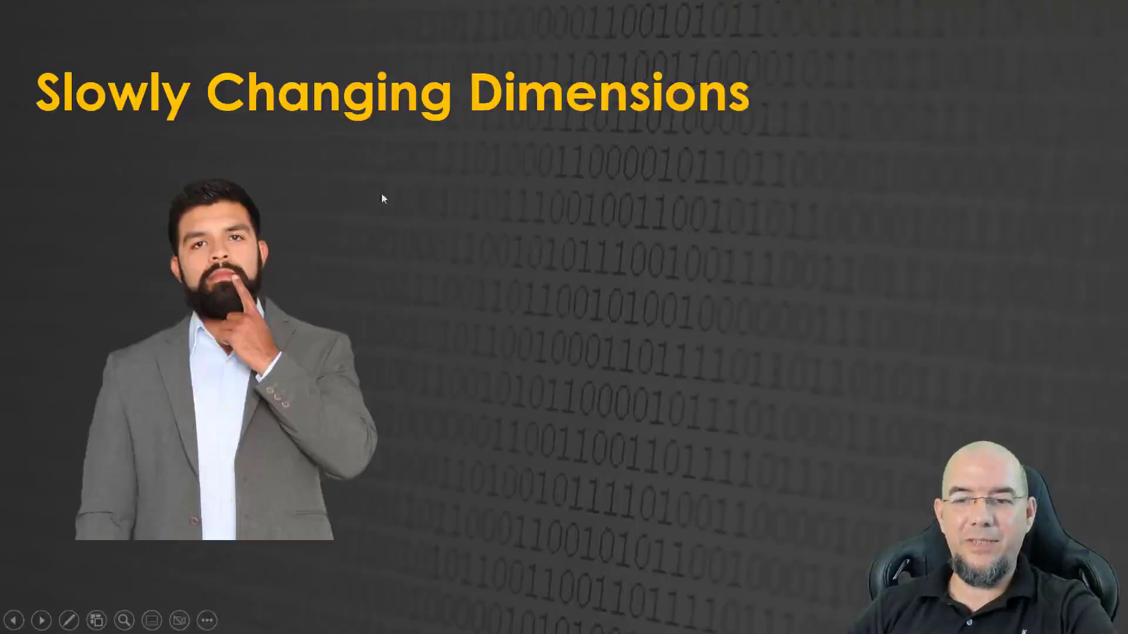
left_click(361, 182)
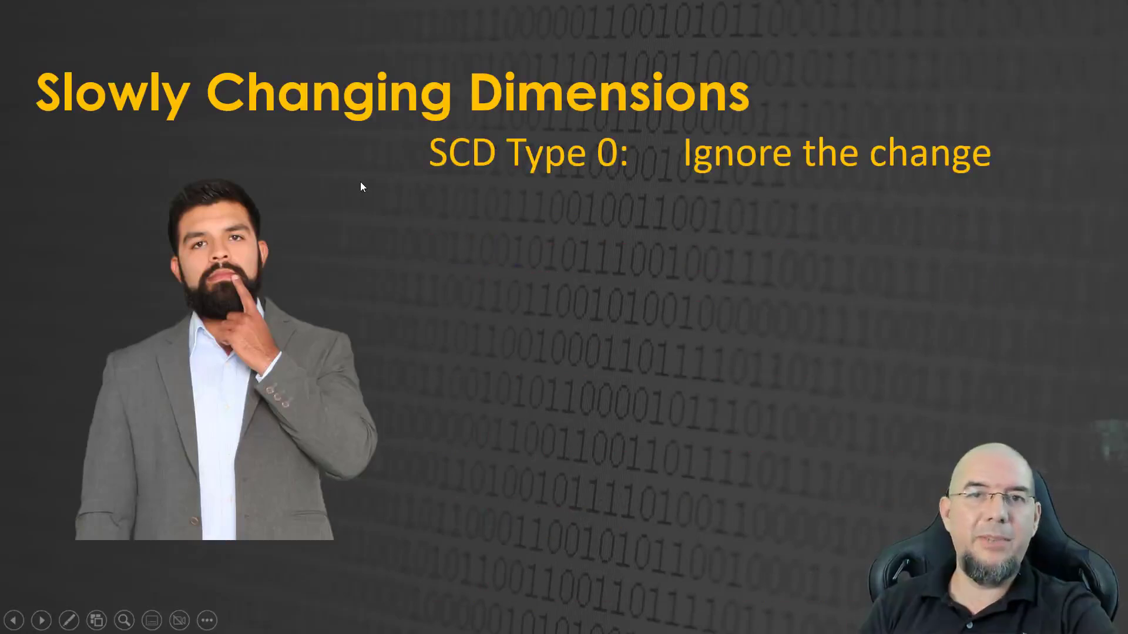
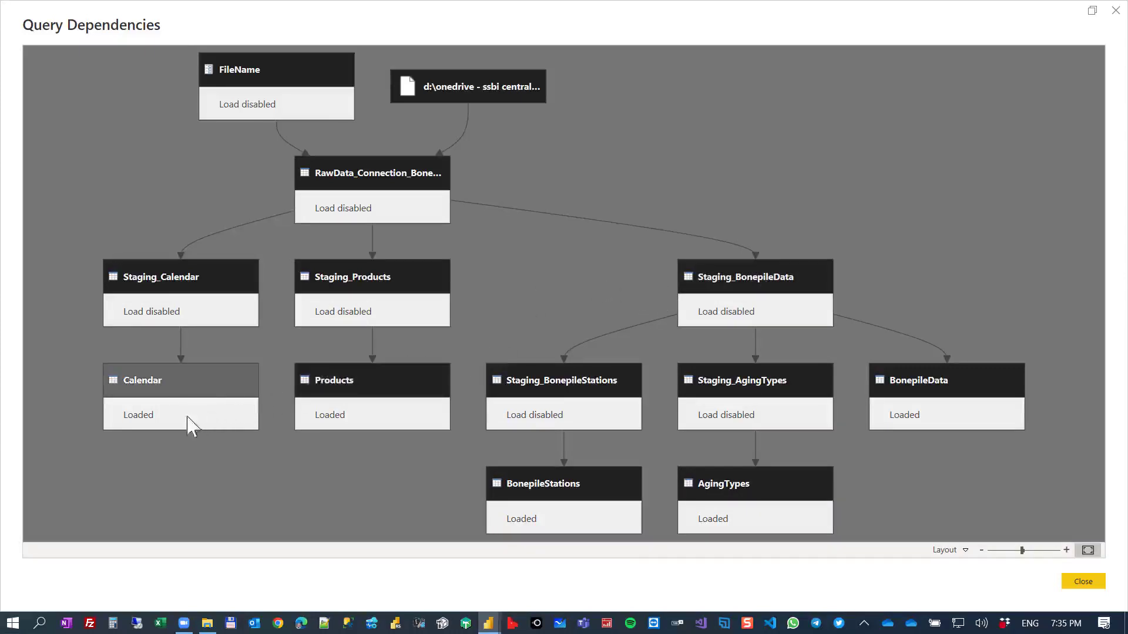
Examine the staging and loaded queries in the Query Dependencies diagram, including BonepileData, and close the diagram.
mouse_move(92, 361)
left_mouse_down()
mouse_move(307, 465)
mouse_move(450, 464)
mouse_move(725, 544)
mouse_move(825, 558)
mouse_move(842, 545)
left_mouse_up()
mouse_move(861, 343)
left_mouse_down()
mouse_move(1047, 403)
mouse_move(1071, 445)
left_mouse_up()
key("Escape")
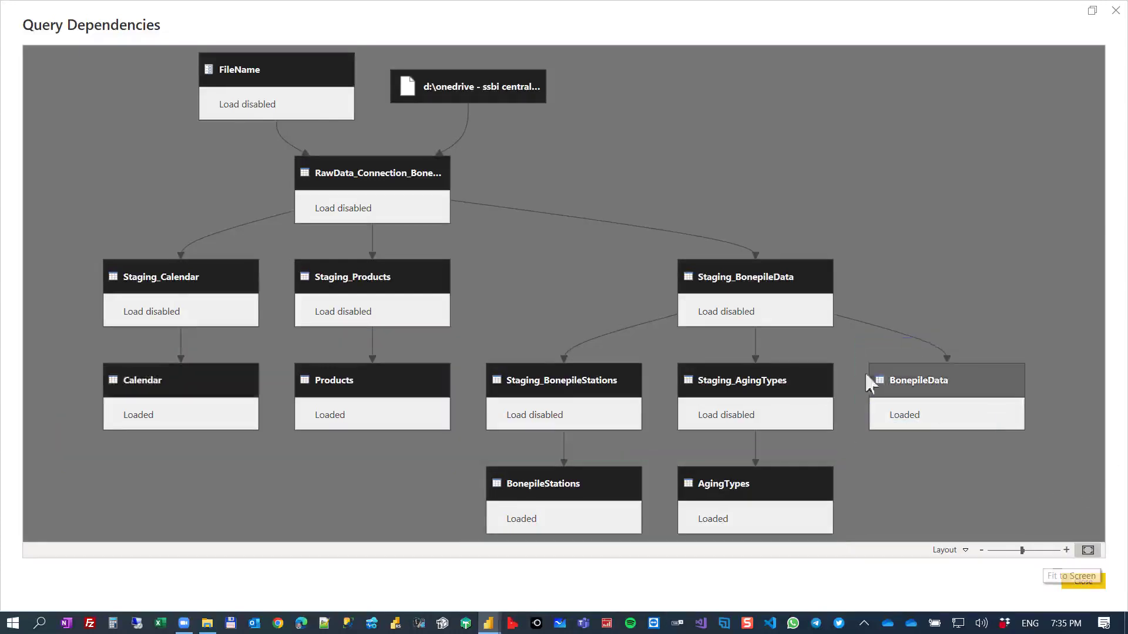
left_click(1116, 10)
Show the model diagram and inspect the relationships between the BonepileData fact table and its dimension tables.
left_click(16, 190)
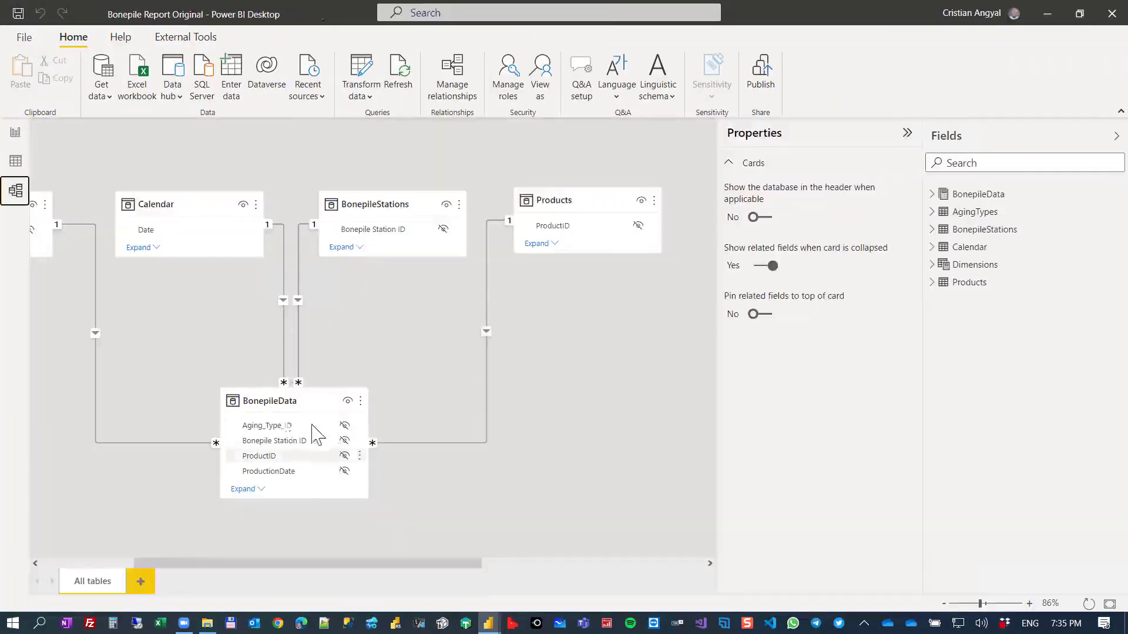
left_click(260, 406)
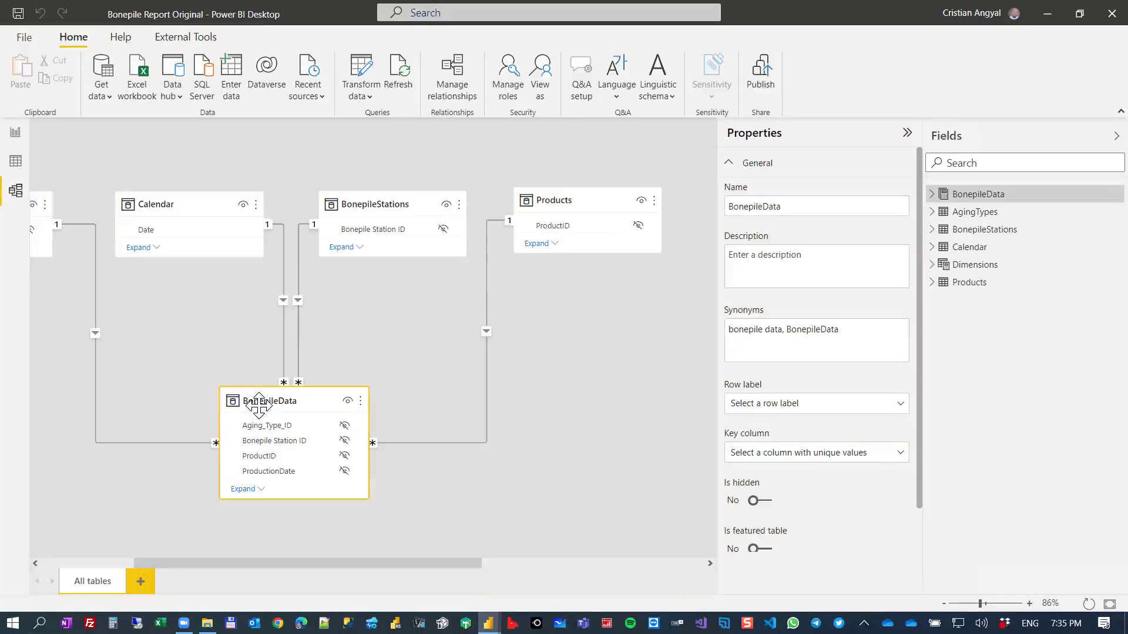
left_click_drag(313, 564, 271, 571)
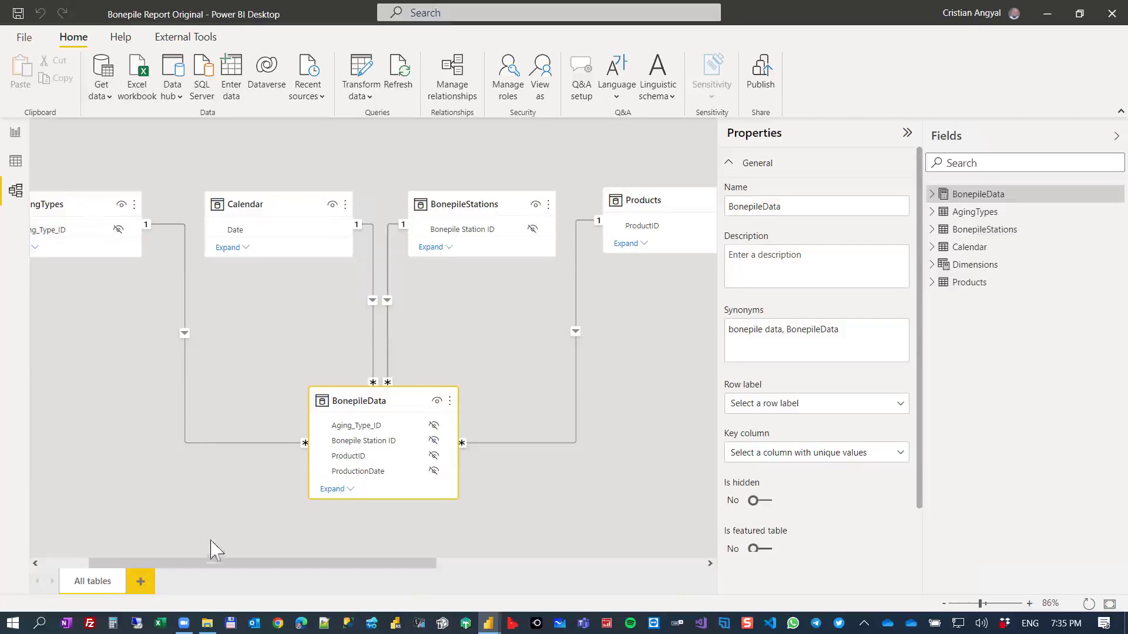
Switch to the Demo folder in File Explorer and open the Bonepile_dataset workbook.
left_click(207, 626)
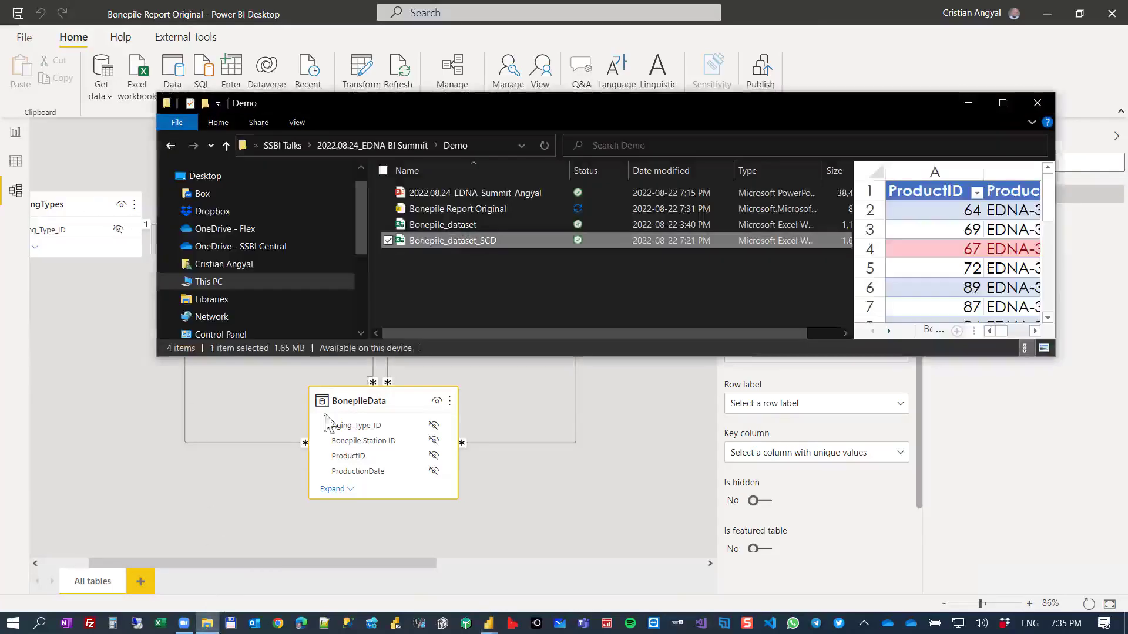
left_click(466, 223)
key("F2")
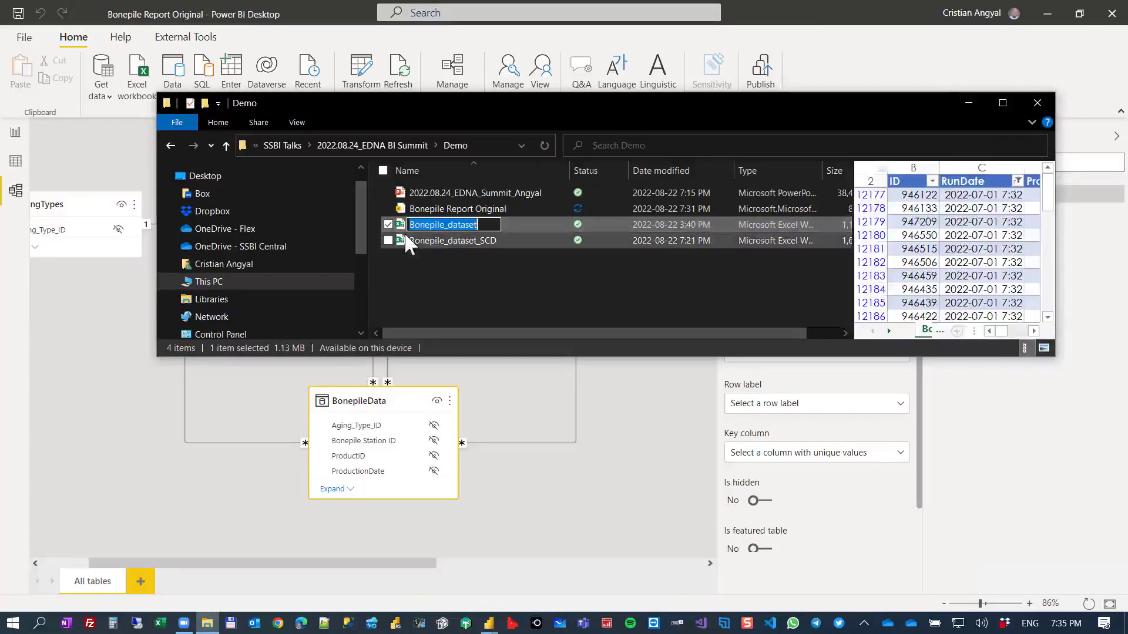
left_click(447, 256)
double_click(457, 224)
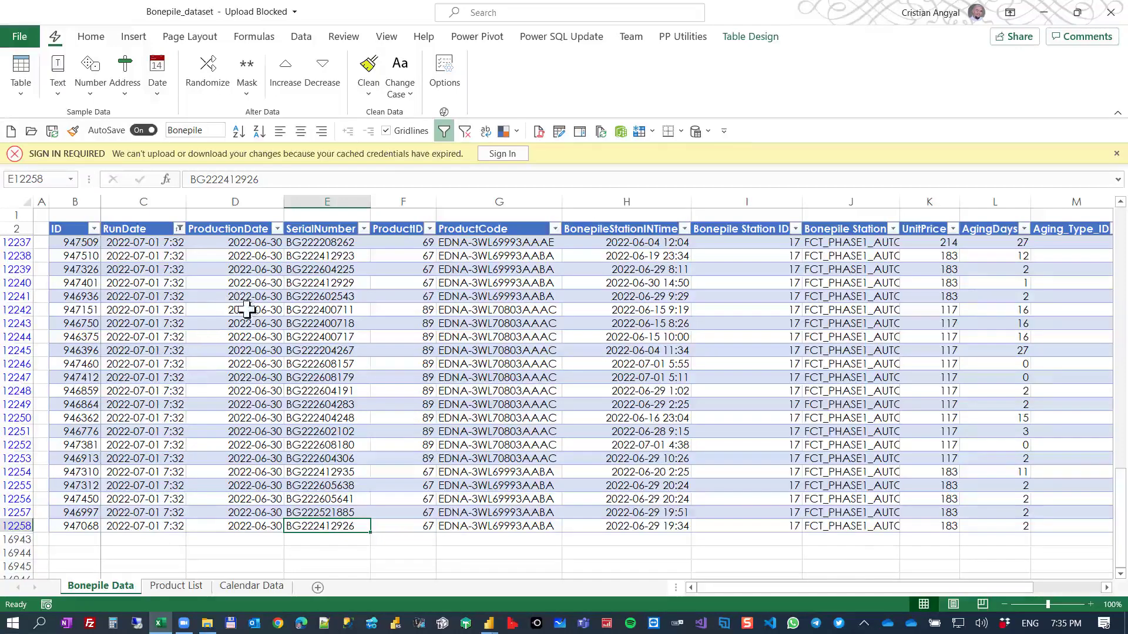
Clear the RunDate filter on the Bonepile Data sheet and look through the daily snapshots in the RunDate column.
scroll(247, 302, "up", 20)
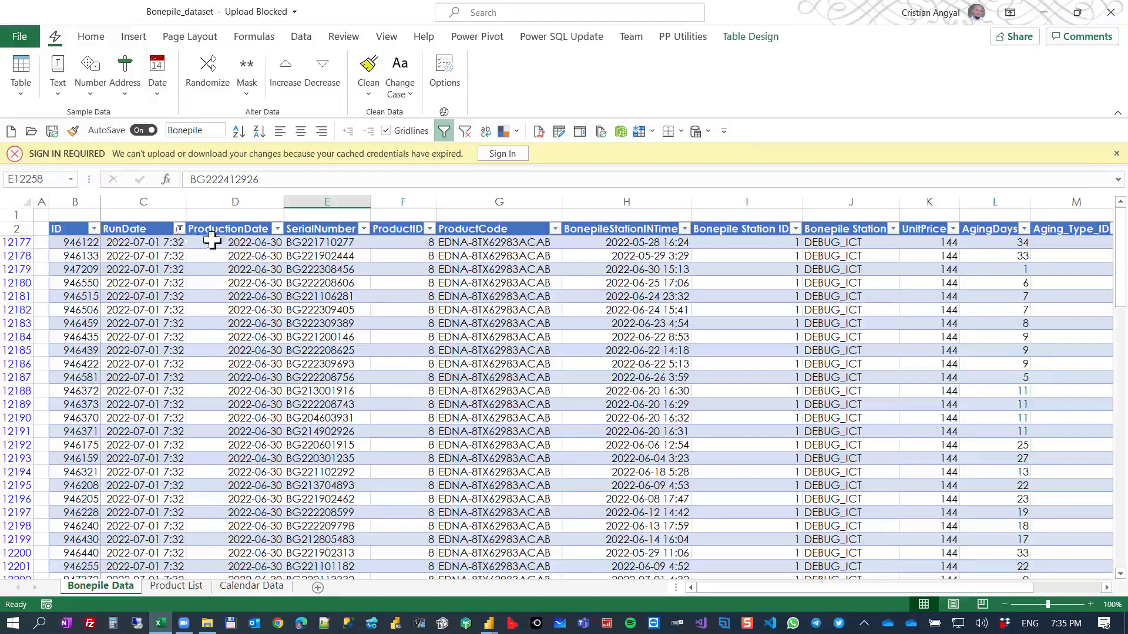
left_click(179, 229)
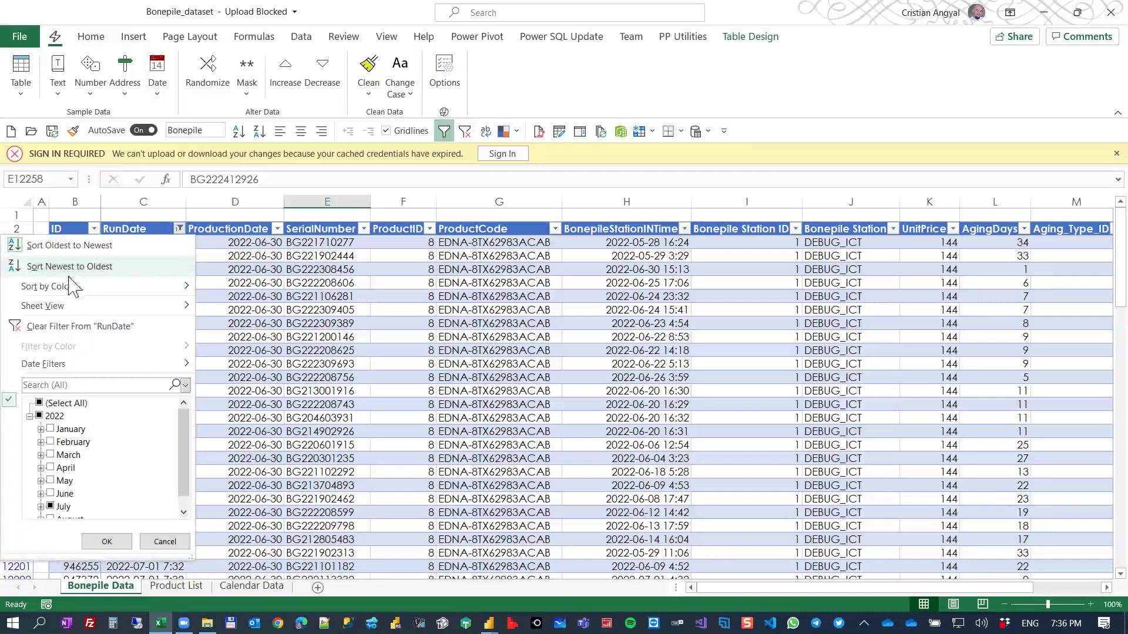
left_click(71, 326)
scroll(170, 281, "down", 14)
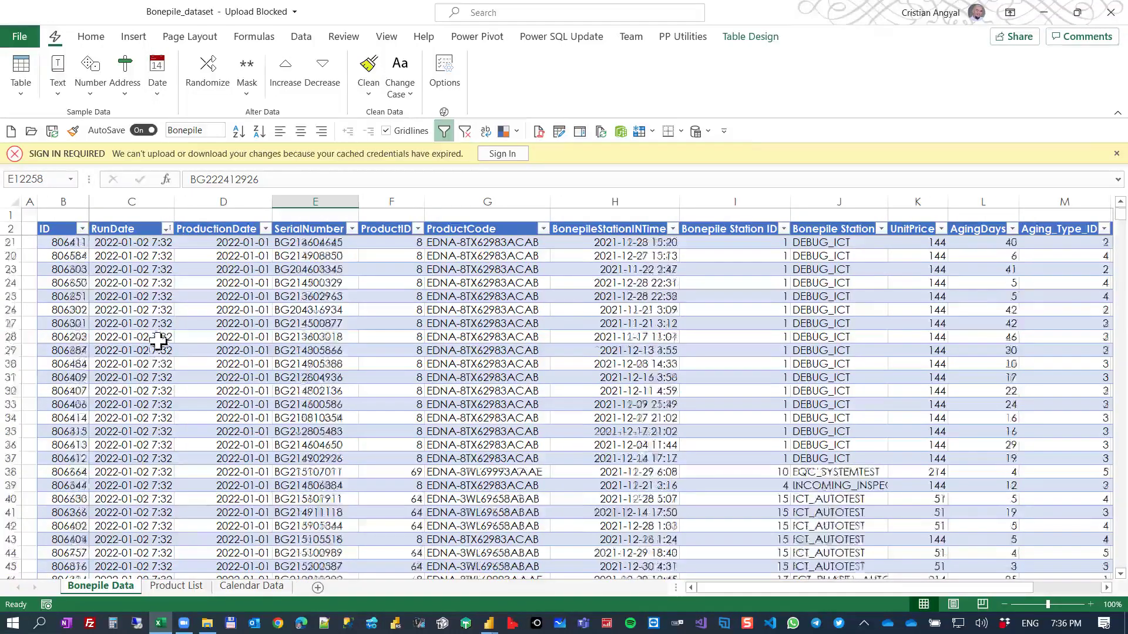
left_click(133, 222)
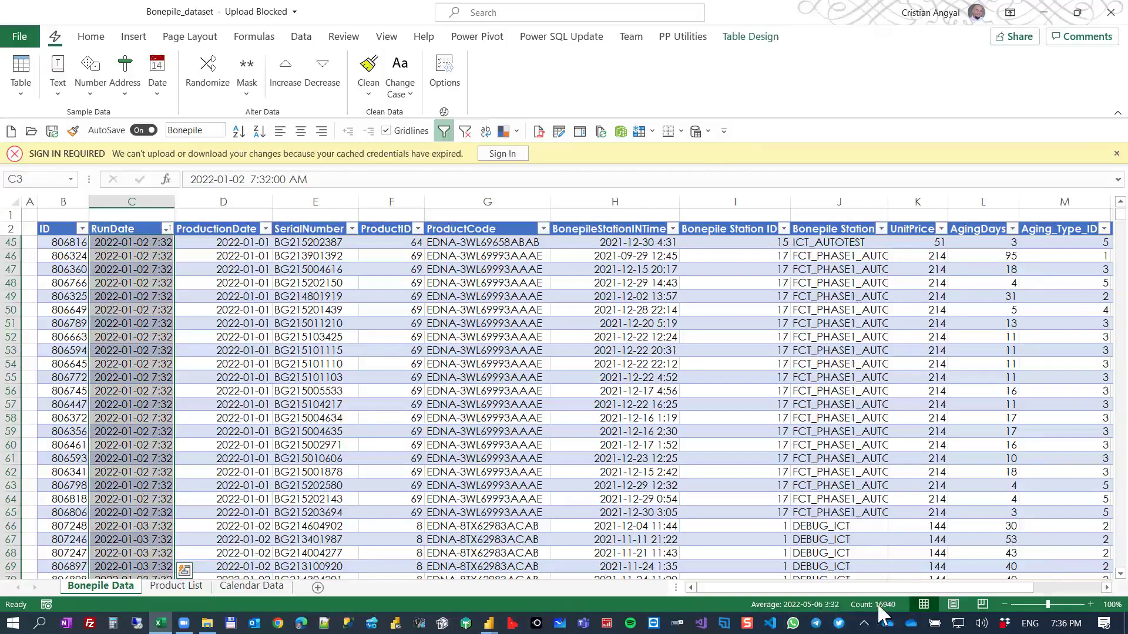
left_click(189, 310)
Review the product IDs, codes and family names on Product List and the Calendar Data sheet, and close the workbook.
left_click(175, 586)
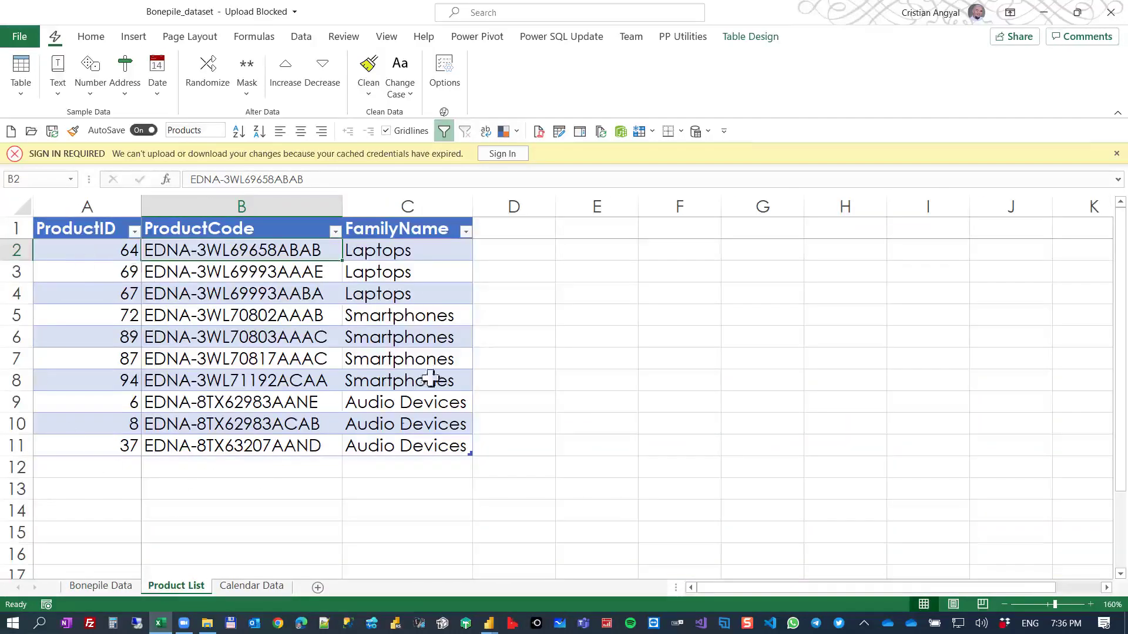
left_click_drag(106, 249, 104, 387)
left_click_drag(214, 259, 265, 379)
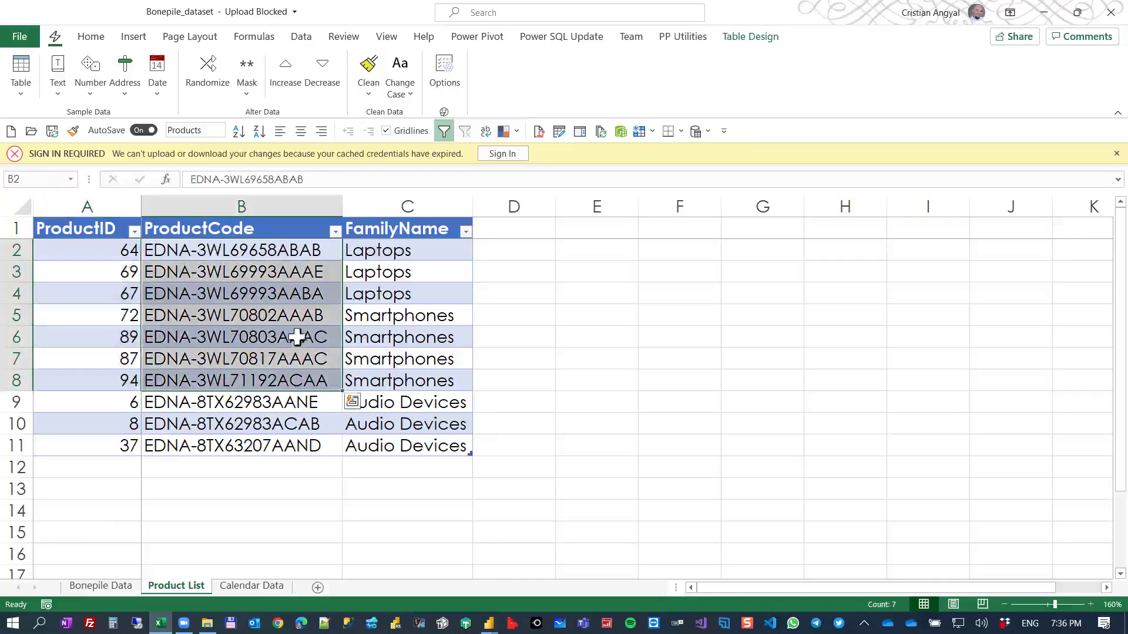
left_click_drag(390, 261, 390, 382)
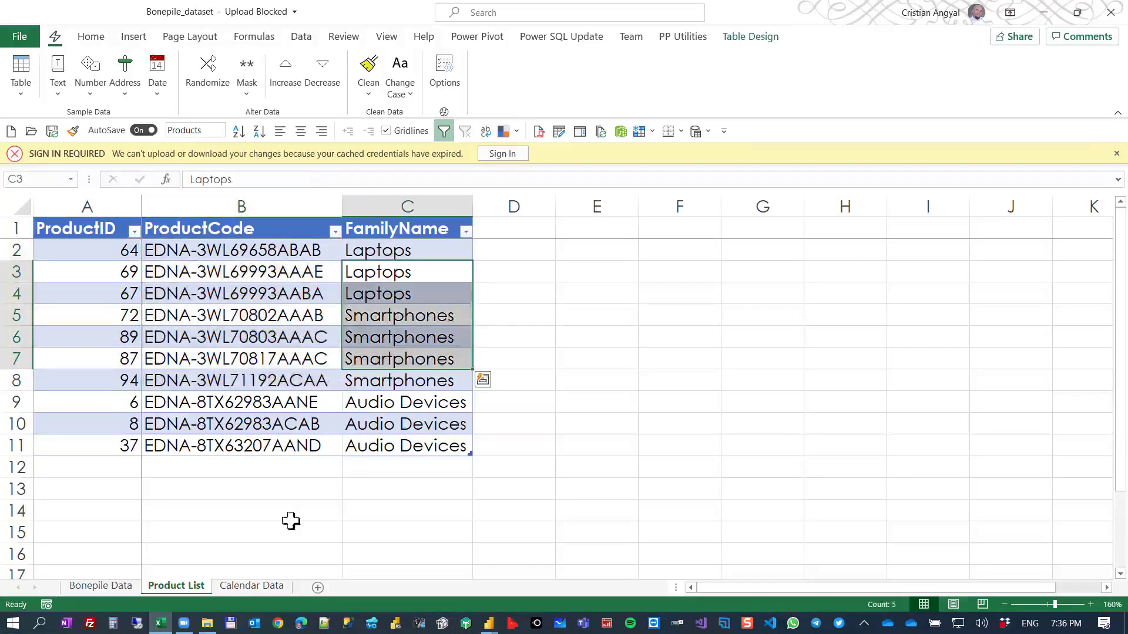
left_click(235, 587)
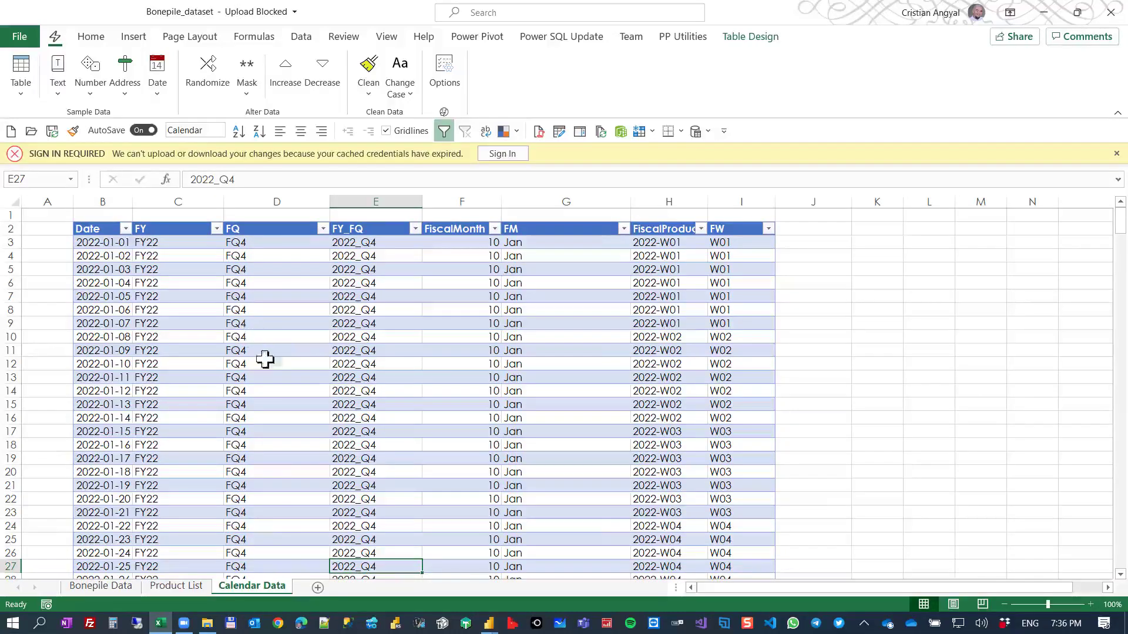
left_click(1108, 13)
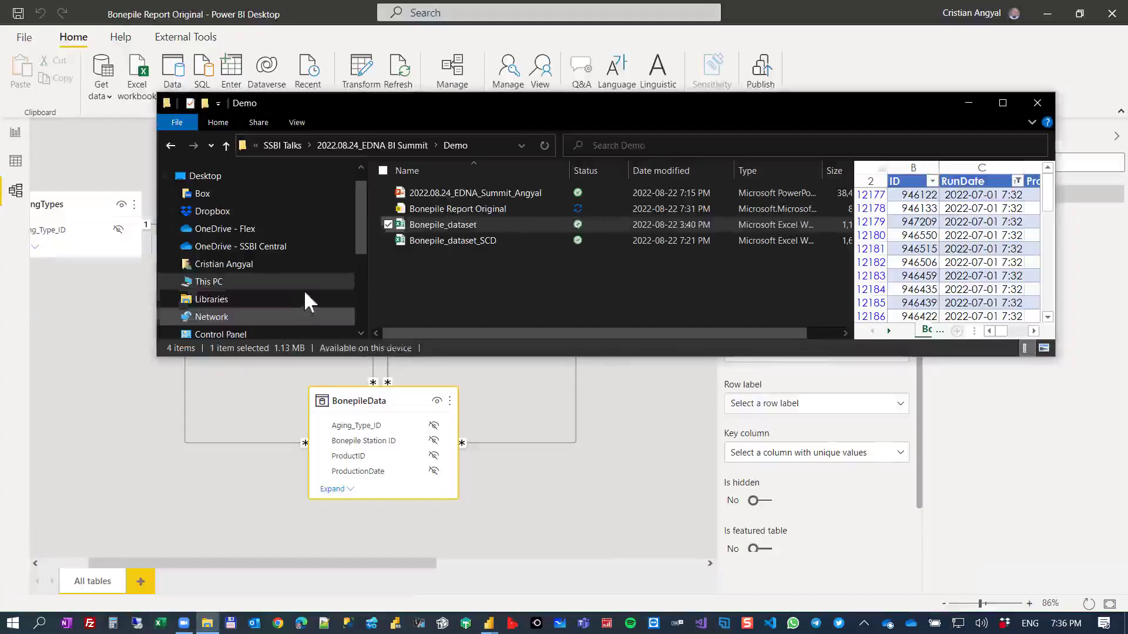
Return to Power BI, open the Power Query Editor, and examine the FileName parameter and the Source step of RawData_Connection_BonepileData.
left_click(133, 364)
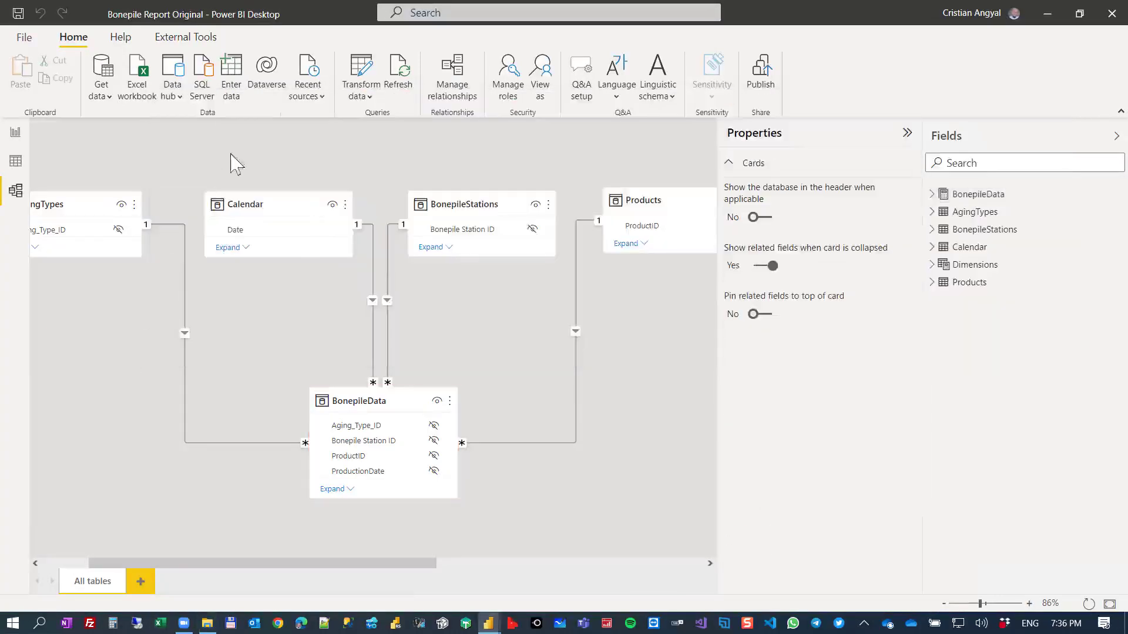
left_click(361, 75)
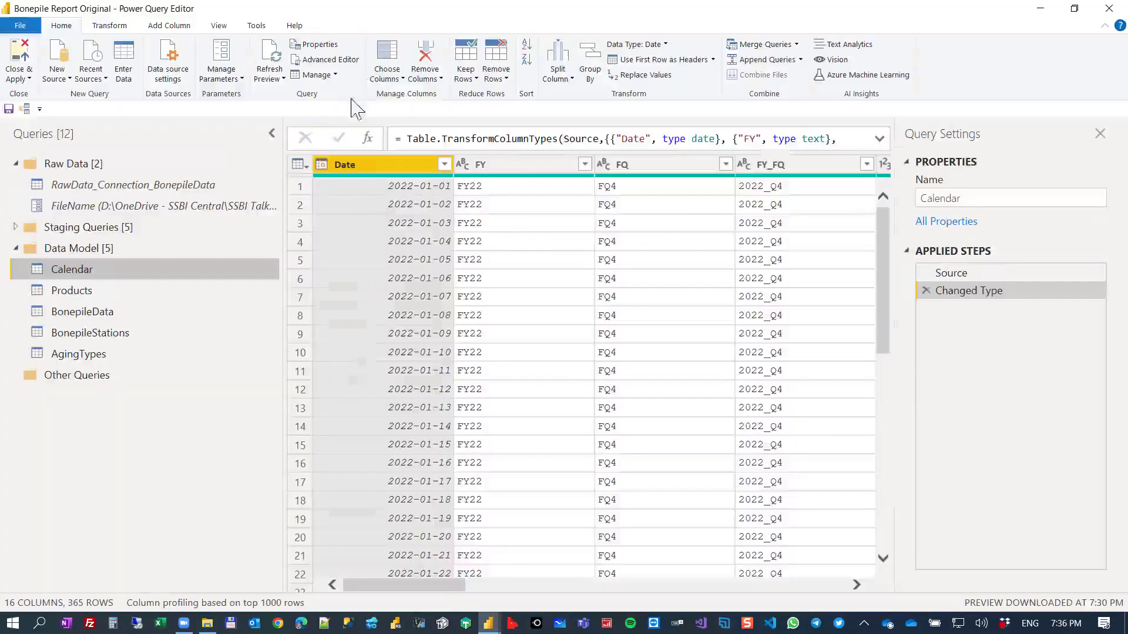
left_click(130, 206)
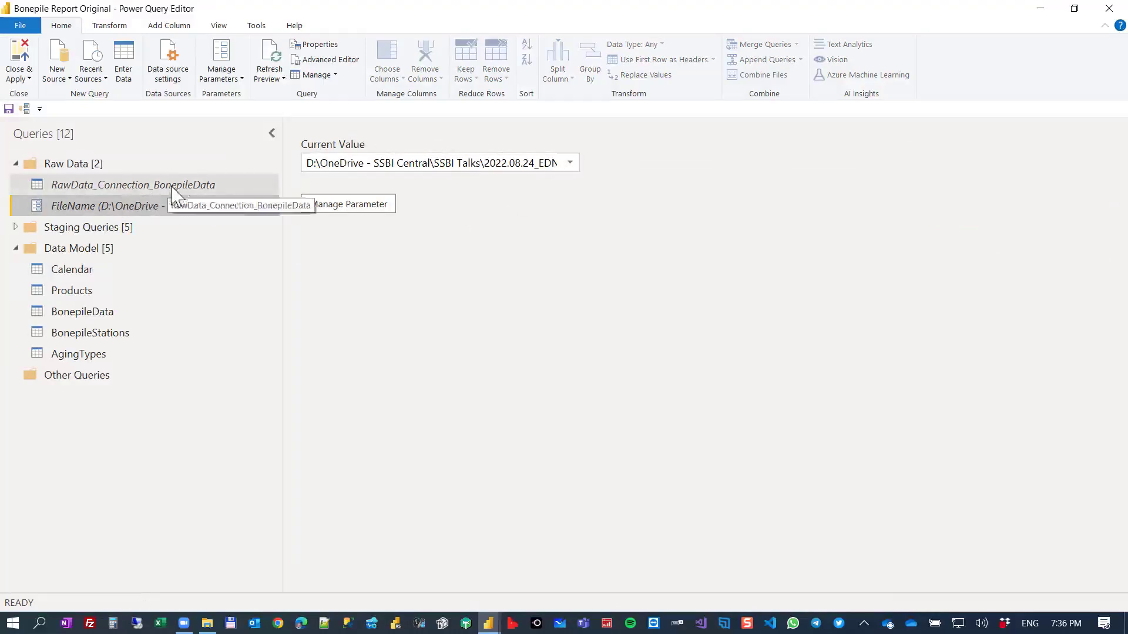
left_click(210, 187)
left_click(952, 273)
left_click_drag(495, 139, 553, 141)
double_click(598, 139)
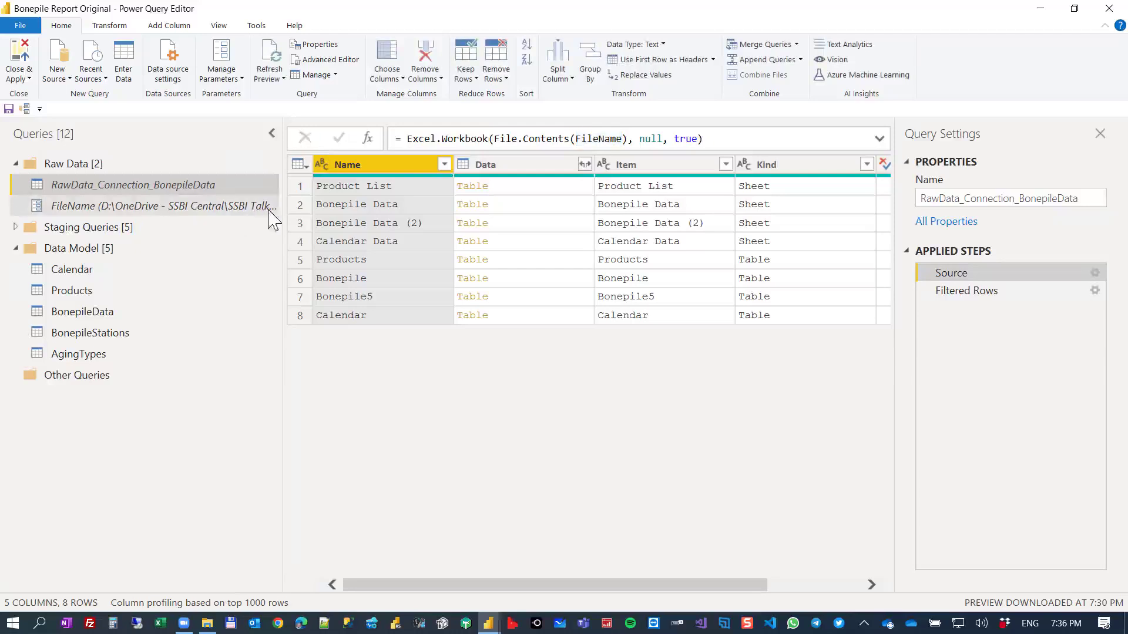
Check which workbook paths are available as current values for the FileName parameter.
left_click(263, 207)
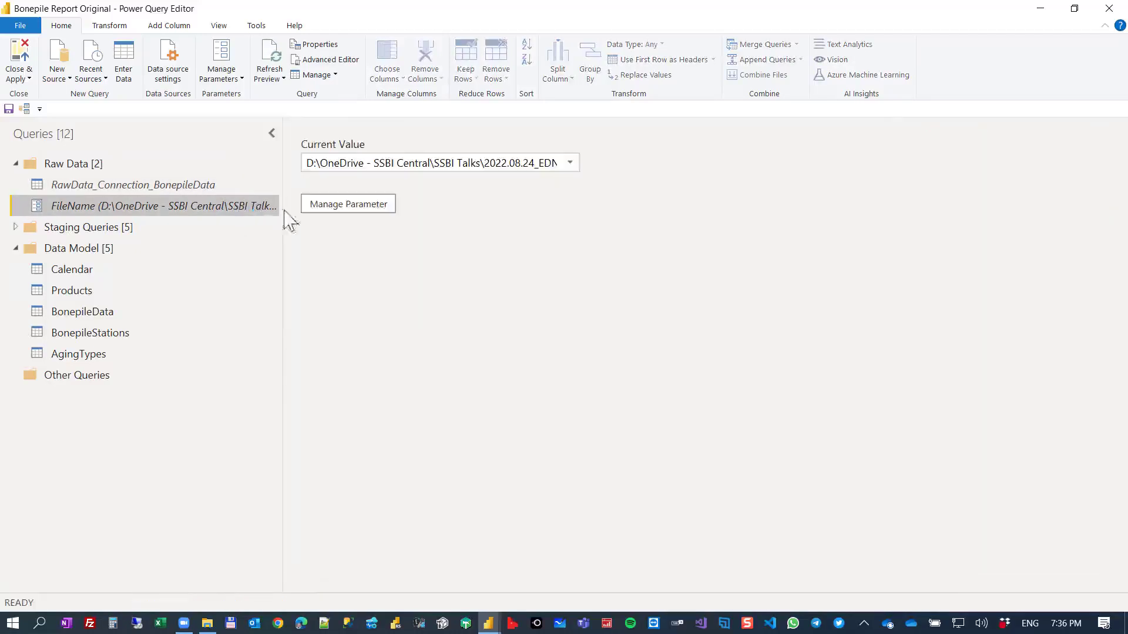
left_click(570, 165)
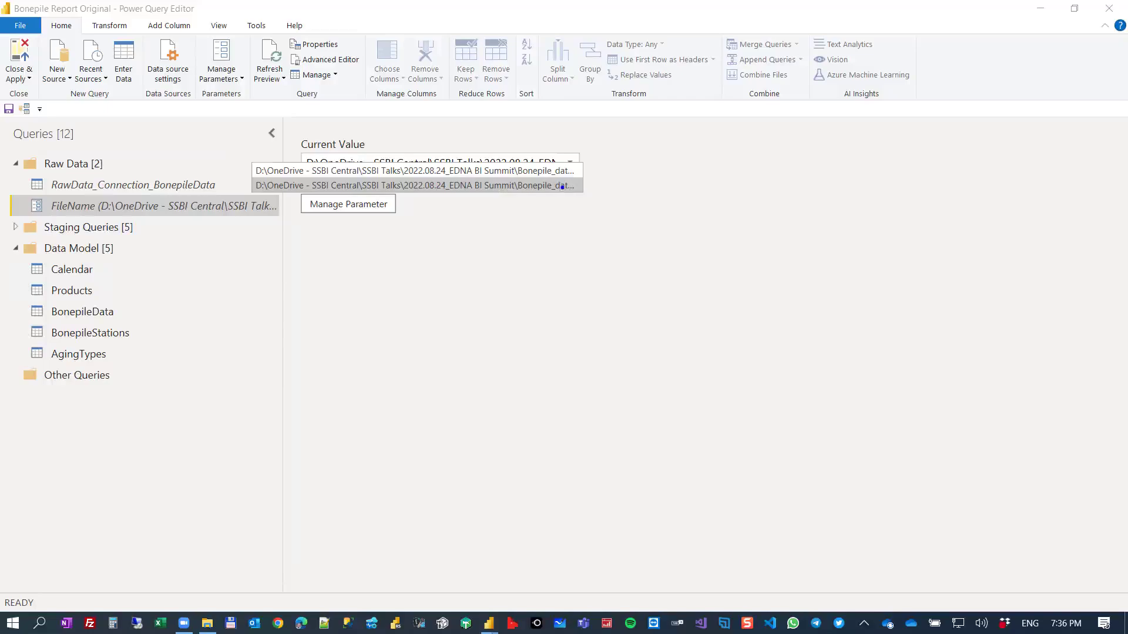
left_click(562, 186)
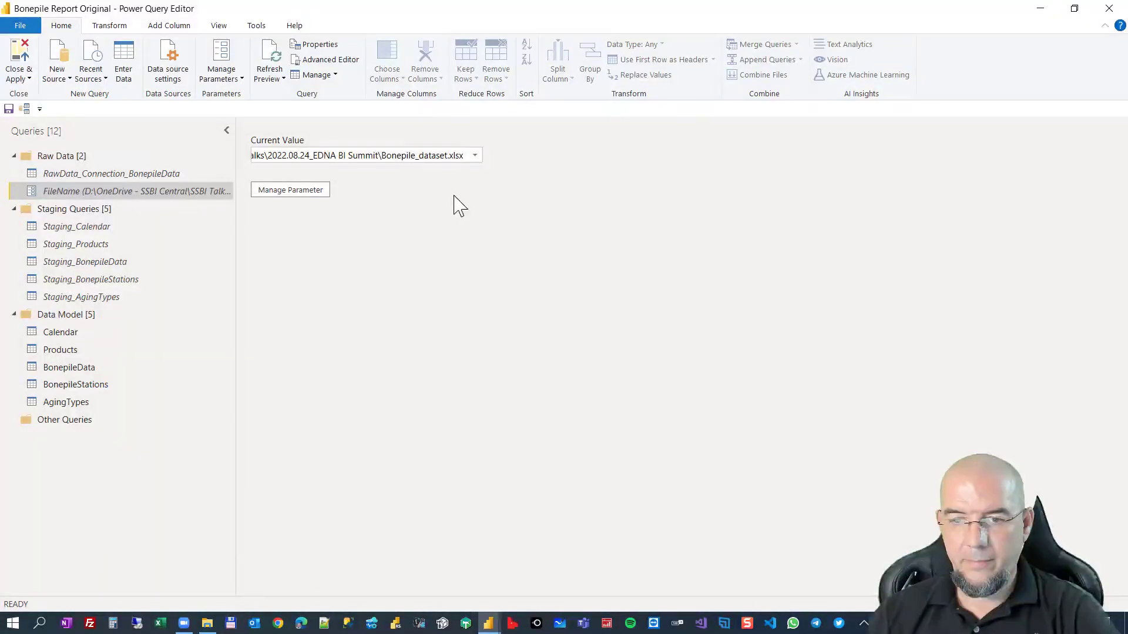
Open the Bonepile_dataset_SCD workbook from the Demo folder and compare the Laptops and Computers rows of ProductID 67.
left_click(207, 622)
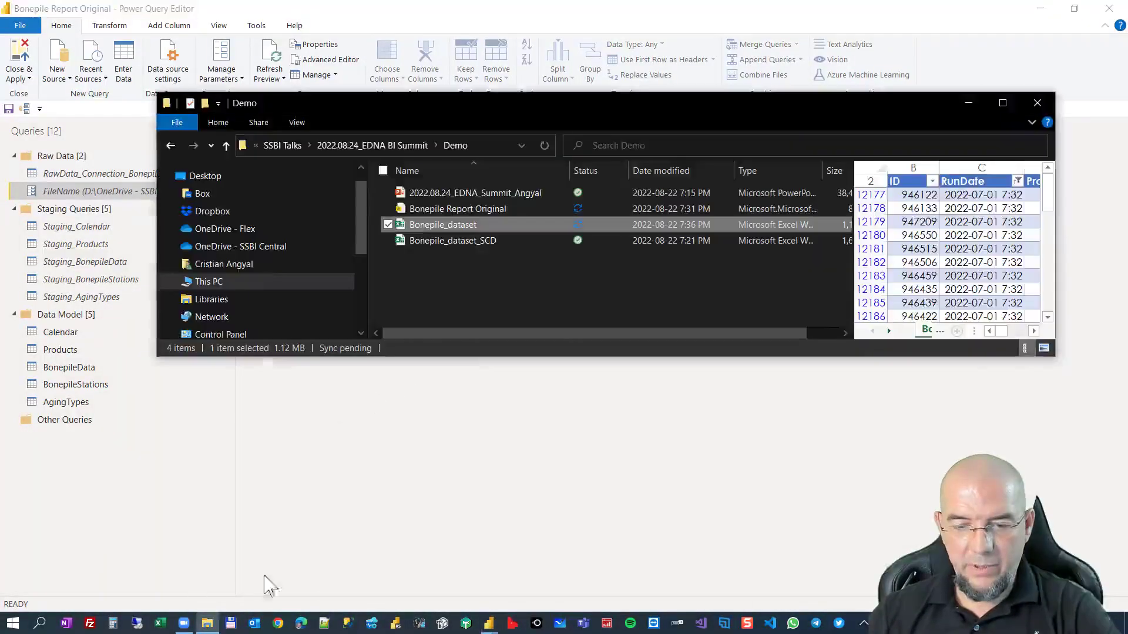
left_click(468, 239)
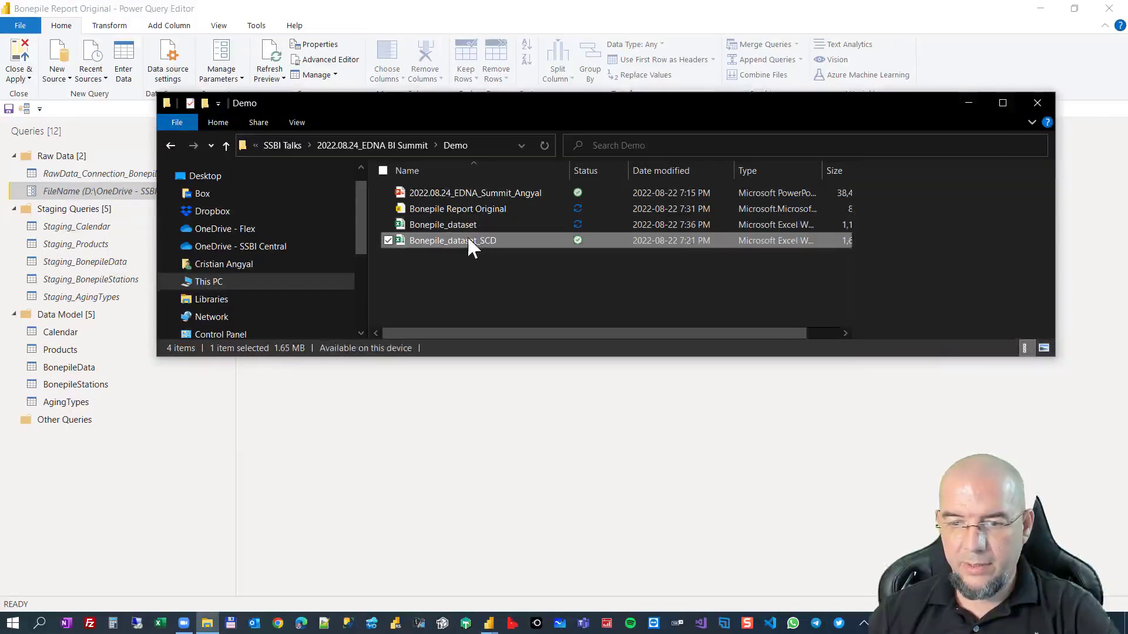
double_click(433, 237)
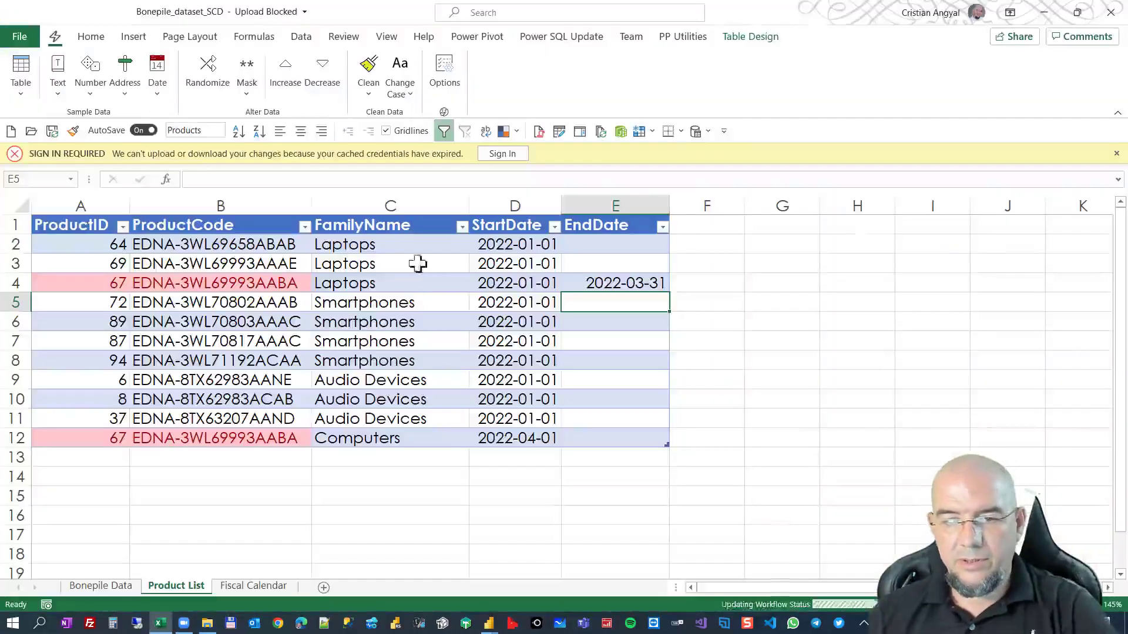
left_click_drag(62, 438, 338, 436)
left_click(121, 284)
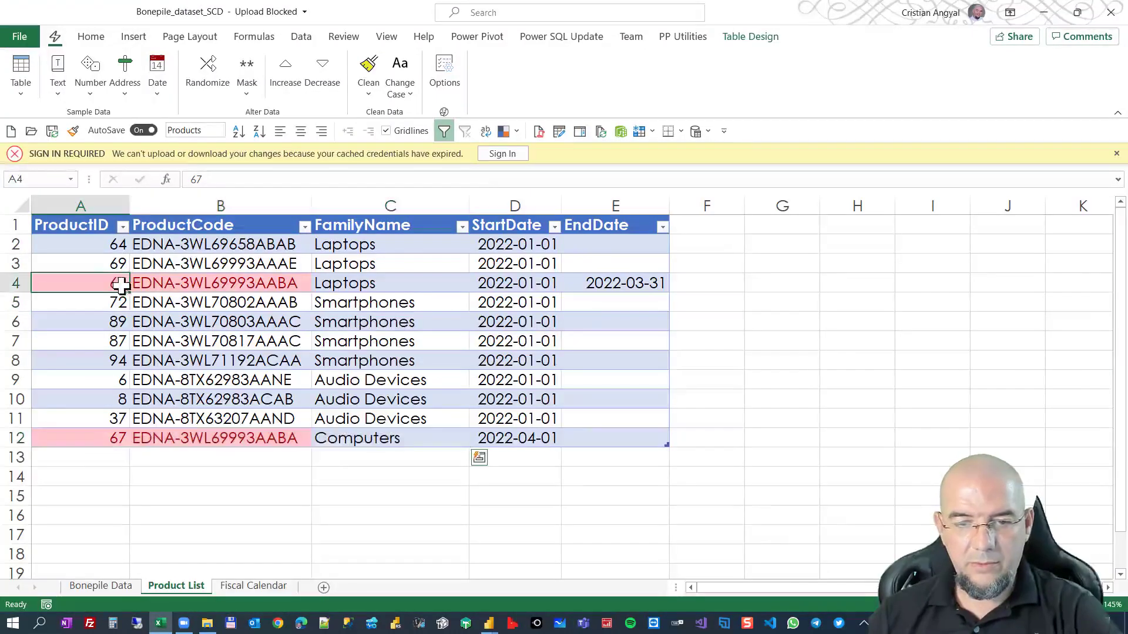
left_click_drag(96, 438, 264, 438)
left_click(345, 437)
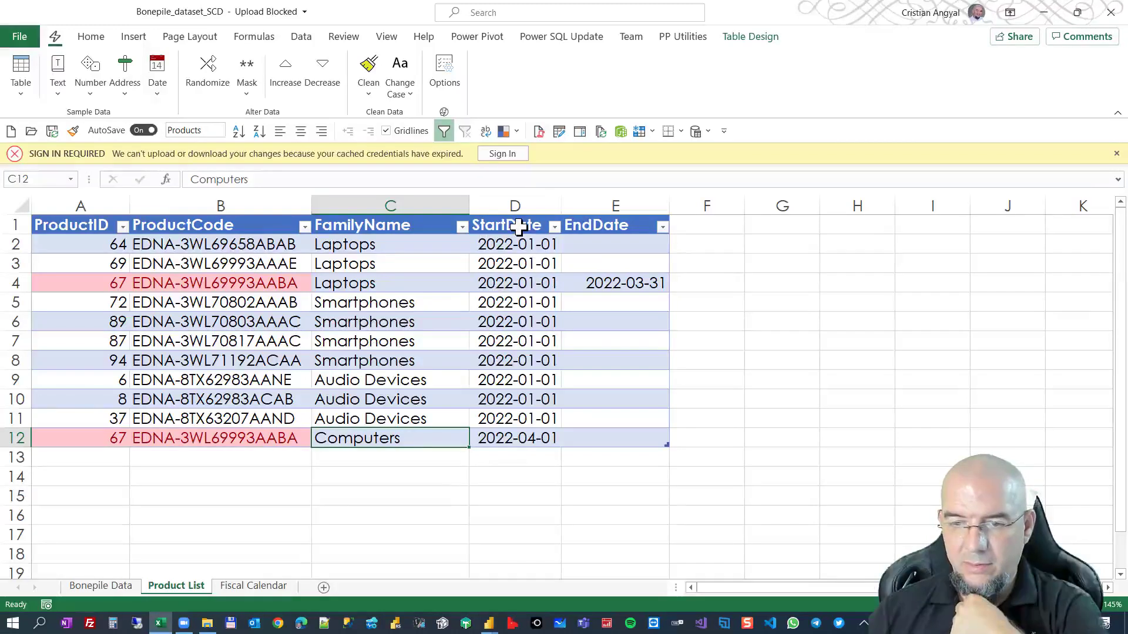
Examine the StartDate and EndDate columns for both rows of ProductID 67, and close the workbook.
left_click_drag(515, 206, 595, 206)
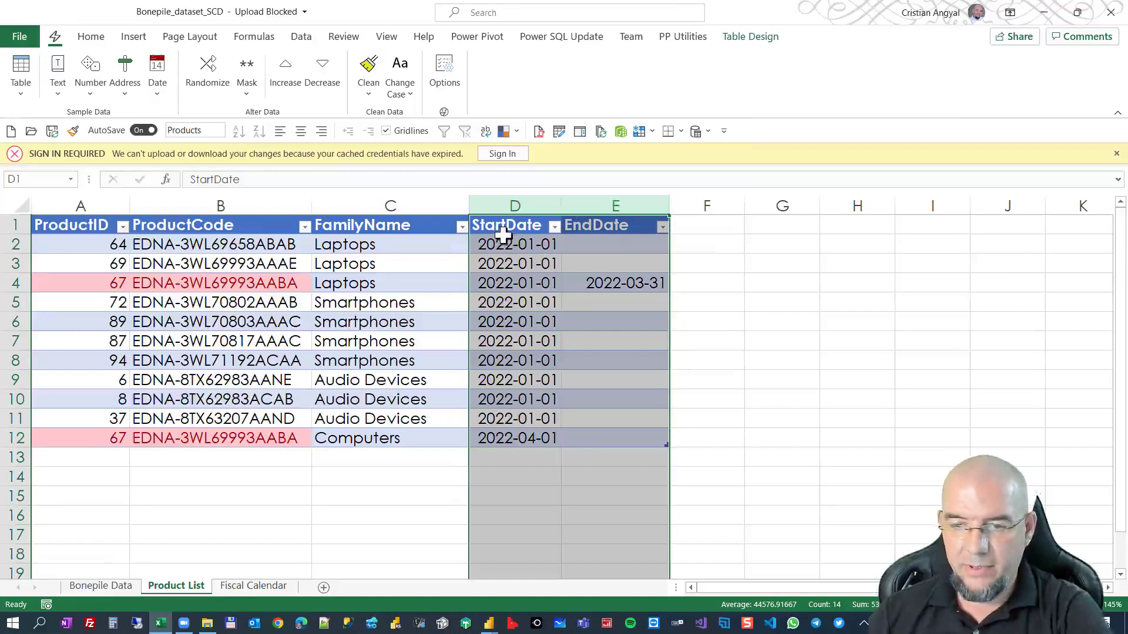
left_click_drag(506, 236, 516, 434)
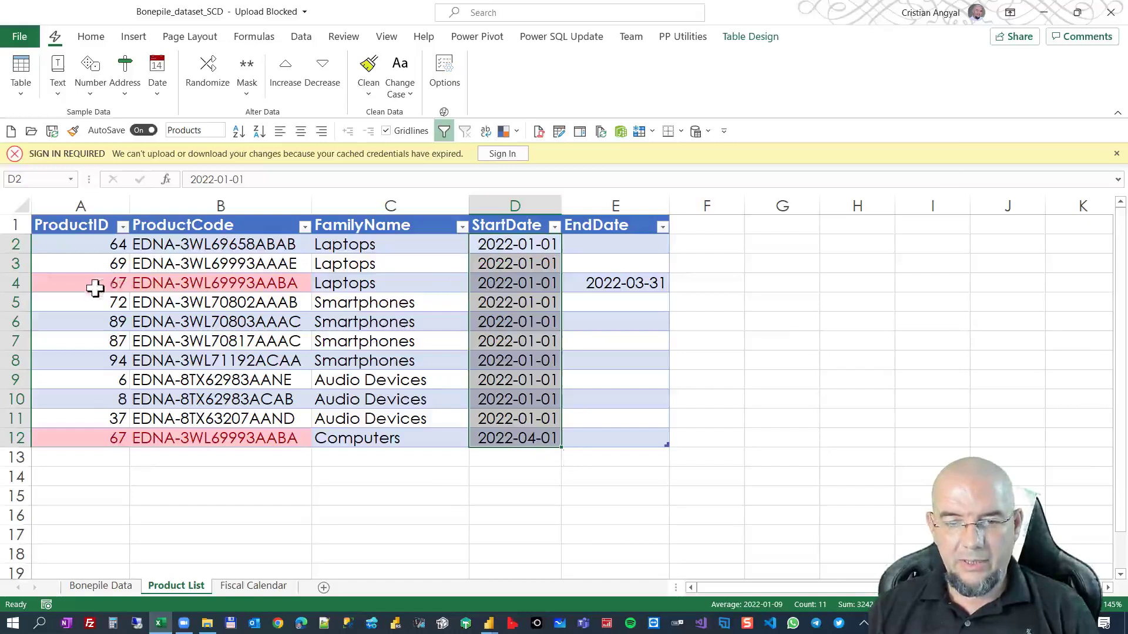
left_click(588, 286)
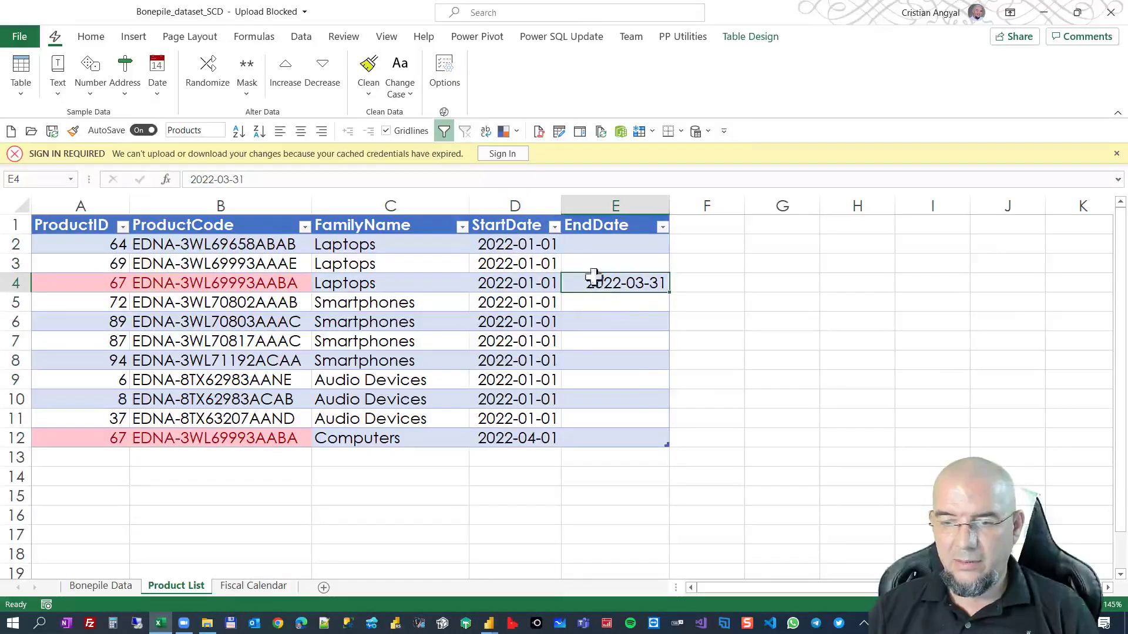
left_click(492, 436)
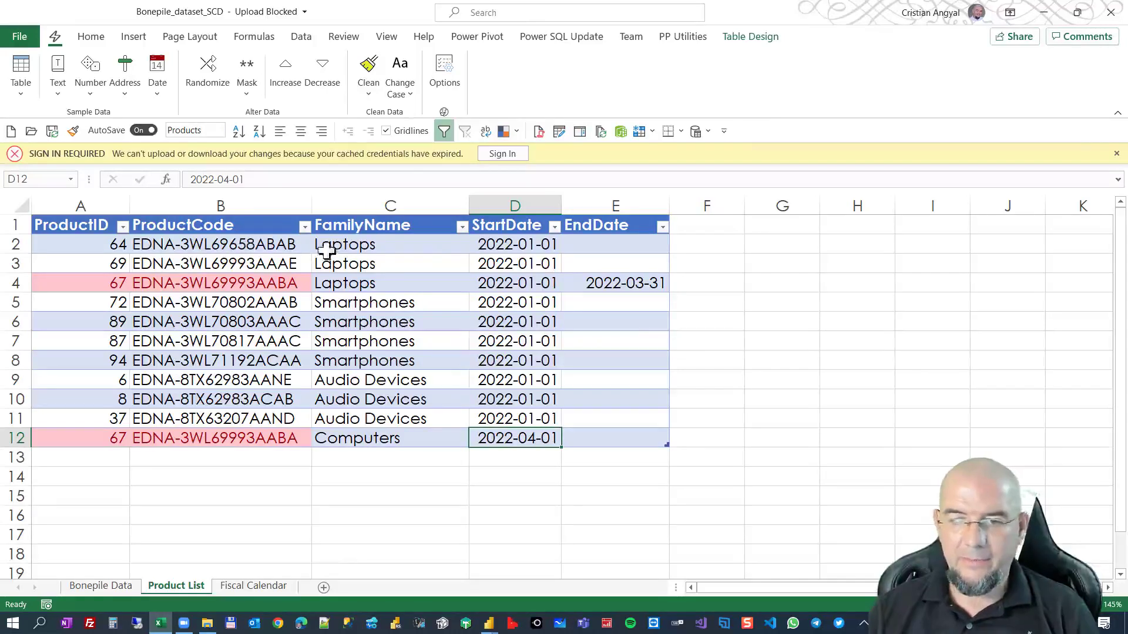
left_click(1110, 13)
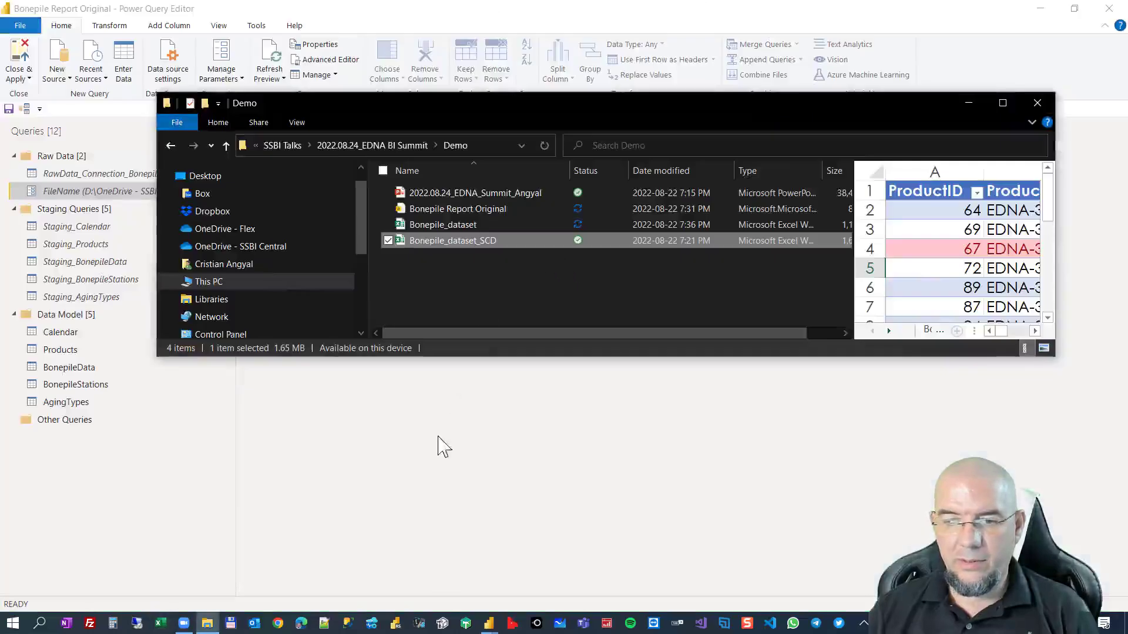
Return to the Power Query Editor, switch the FileName parameter to the Bonepile_dataset_SCD workbook, and try to apply the changes.
left_click(443, 444)
left_click(474, 155)
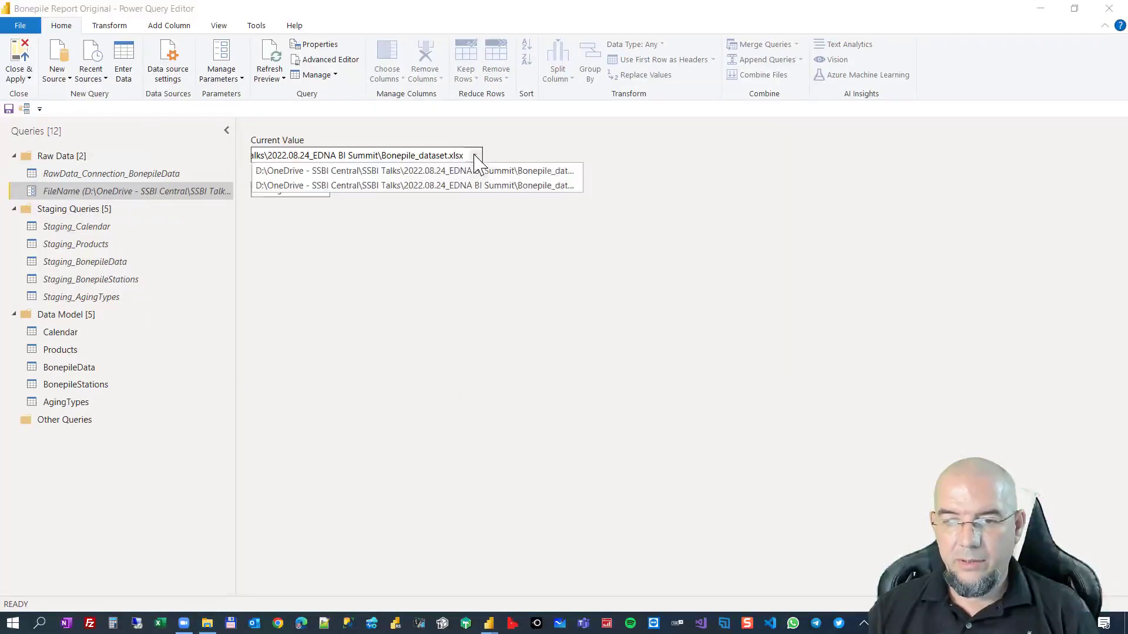
left_click(515, 186)
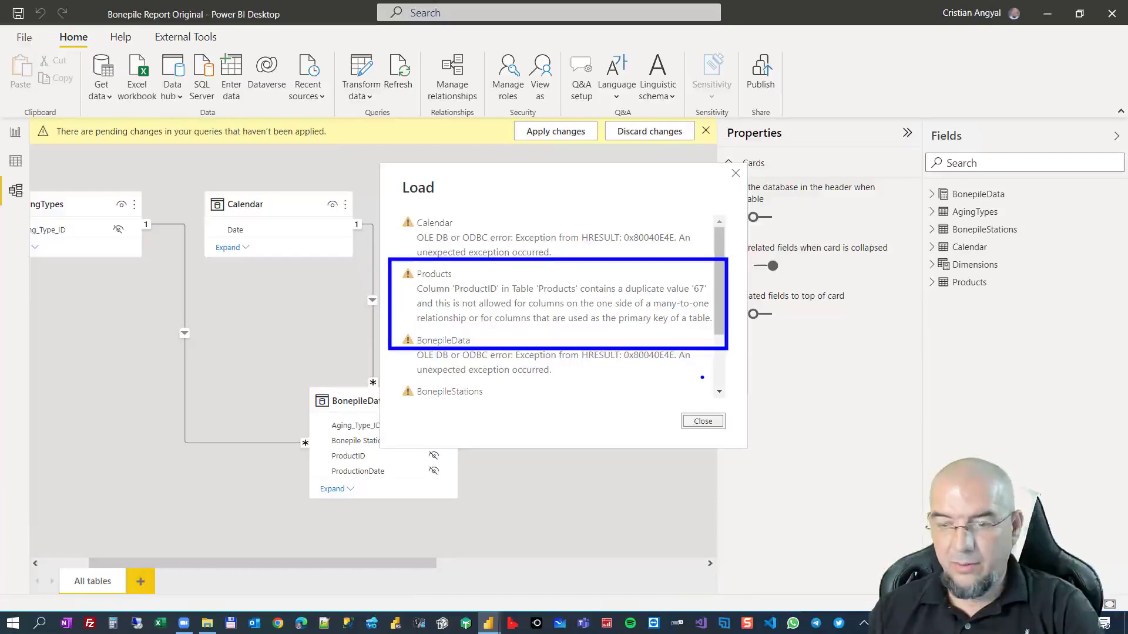
Dismiss the load errors, delete the relationship between Products and BonepileData, and refresh the model's data.
left_click(703, 421)
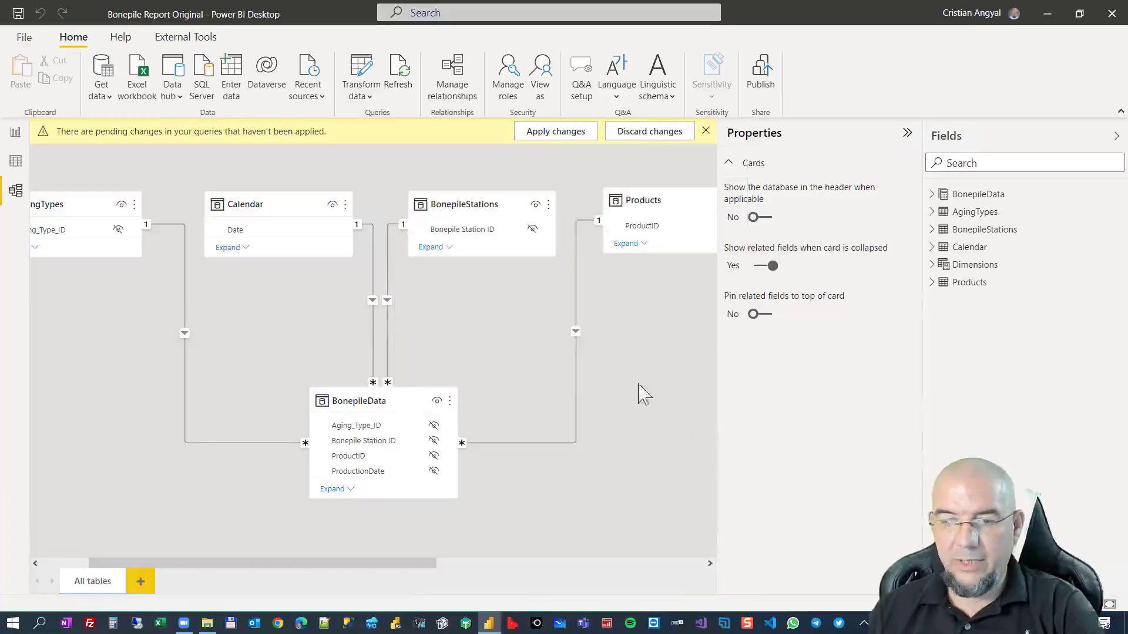
right_click(577, 300)
left_click(587, 304)
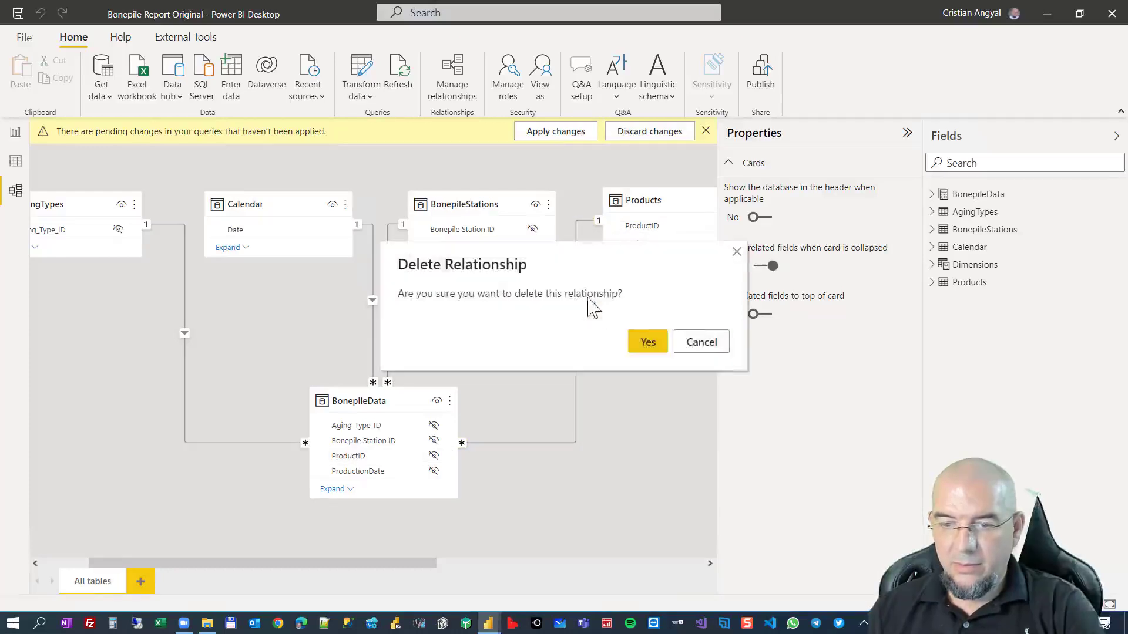
left_click(651, 342)
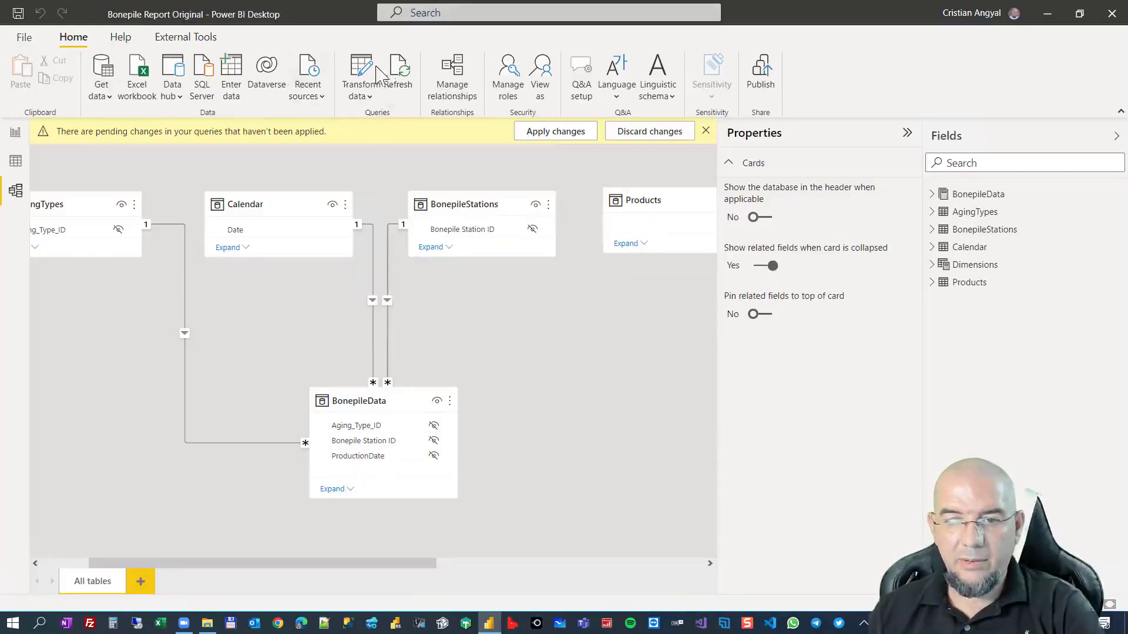
left_click(398, 72)
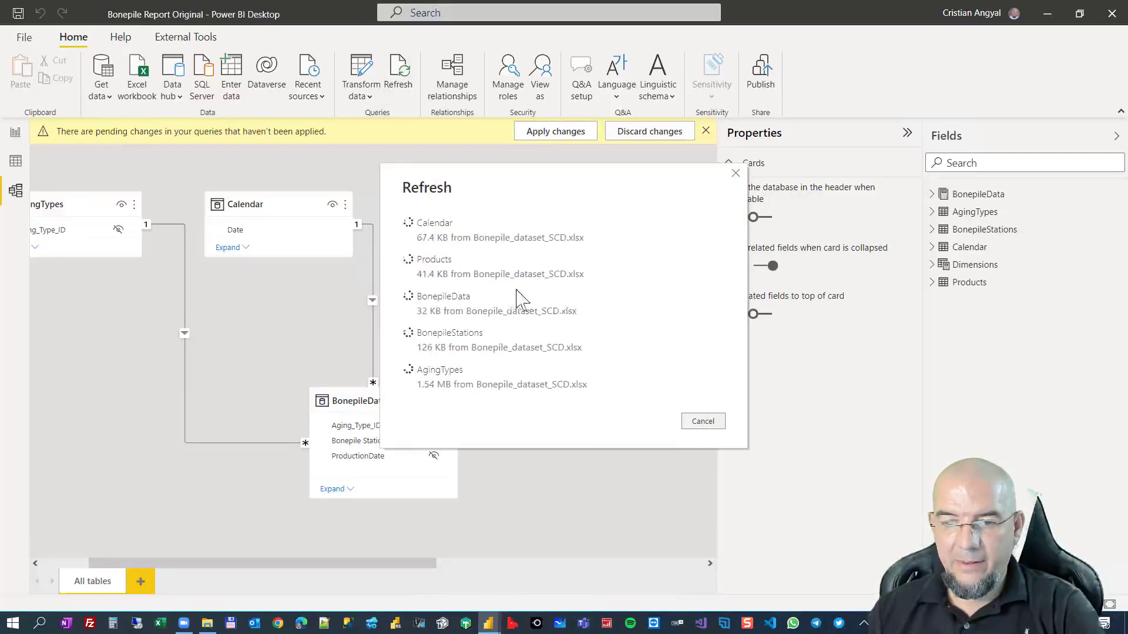
Save a copy of the report in the Demo folder as Bonepile Report Original Demo.
left_click(24, 37)
left_click(62, 129)
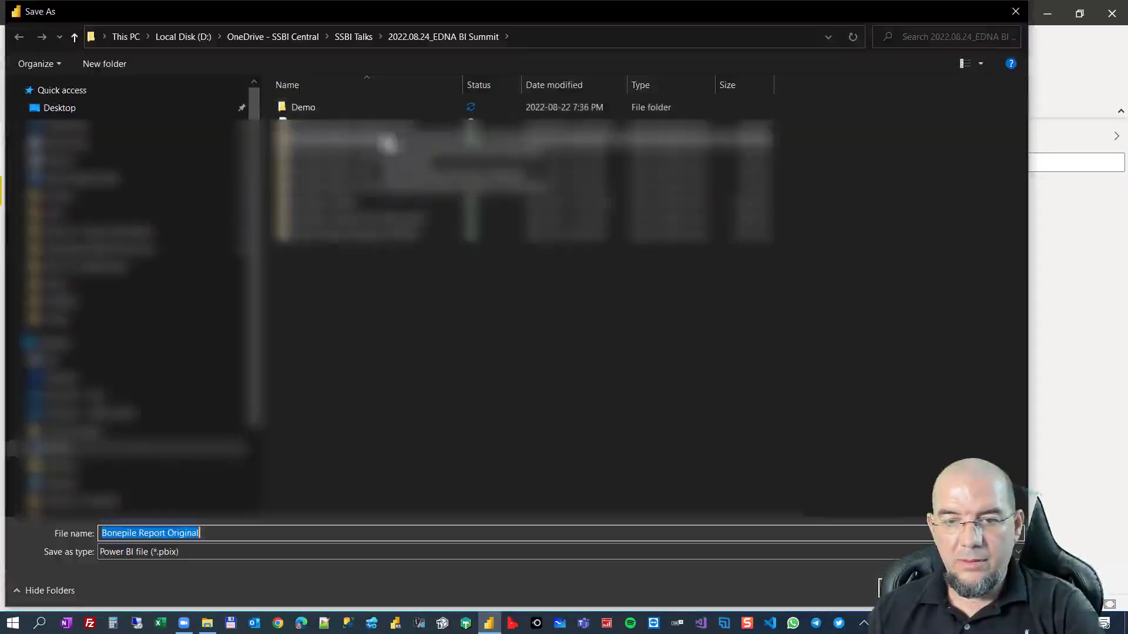
double_click(307, 106)
left_click(234, 534)
left_click(251, 532)
type("Deo")
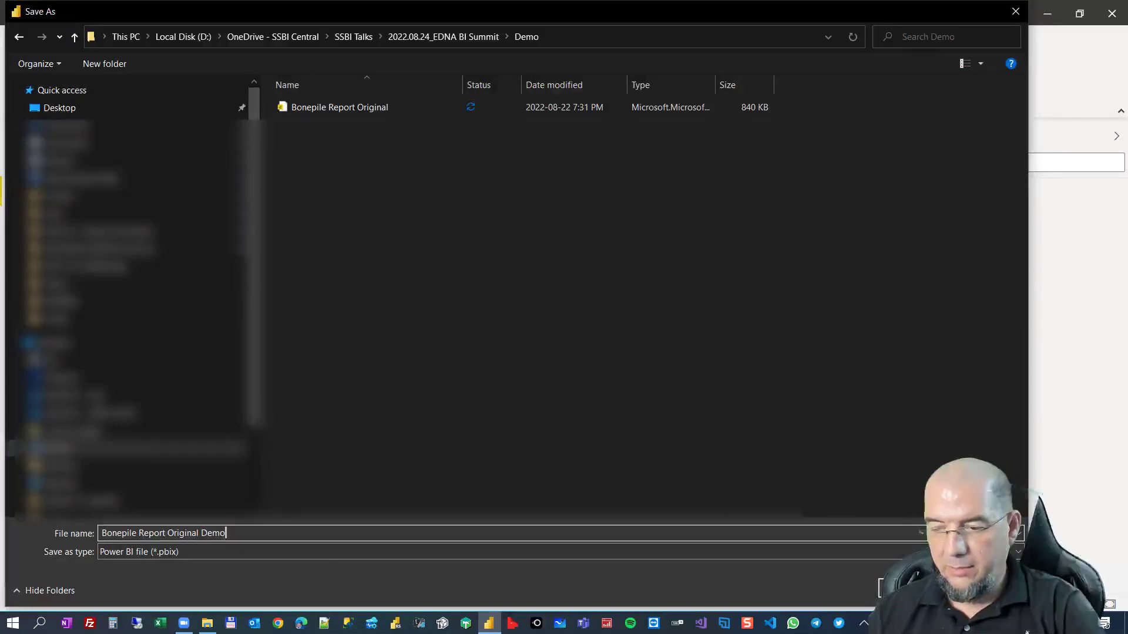
key("Return")
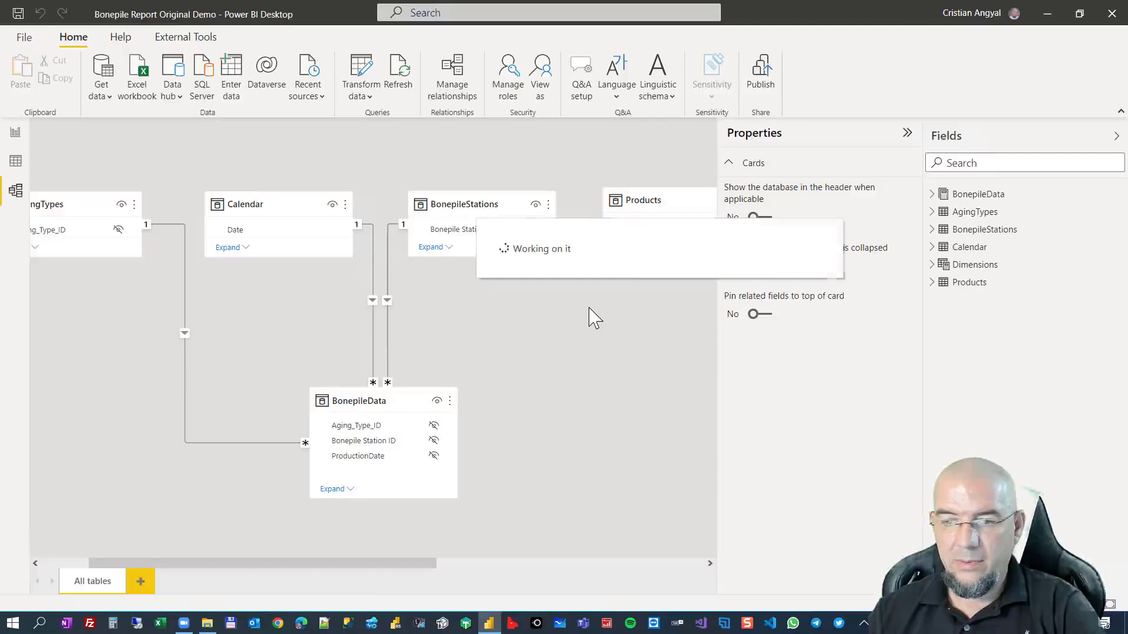
Open the Power Query Editor and check the FileName parameter and the Staging_Calendar and Staging_AgingTypes queries.
left_click(367, 71)
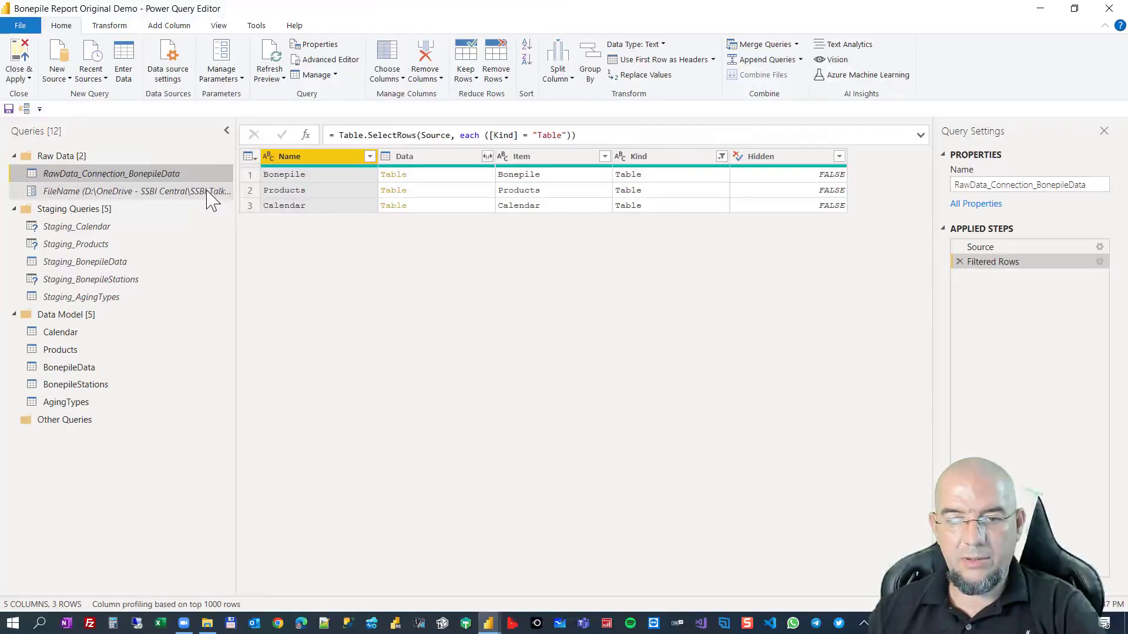
left_click(187, 197)
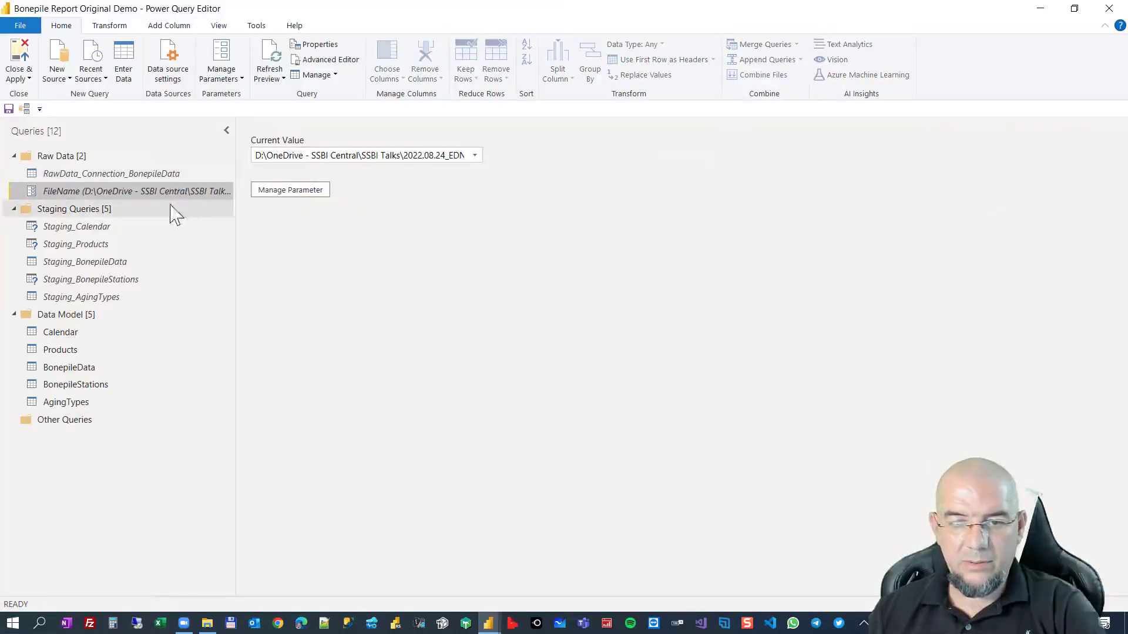
left_click(118, 229)
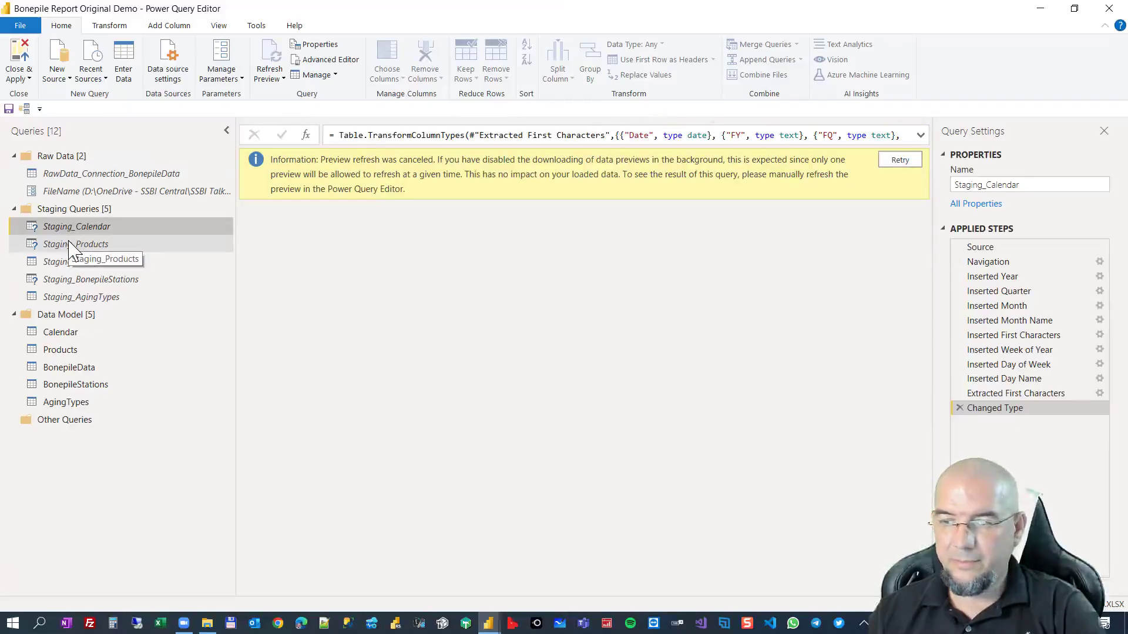
left_click(82, 297)
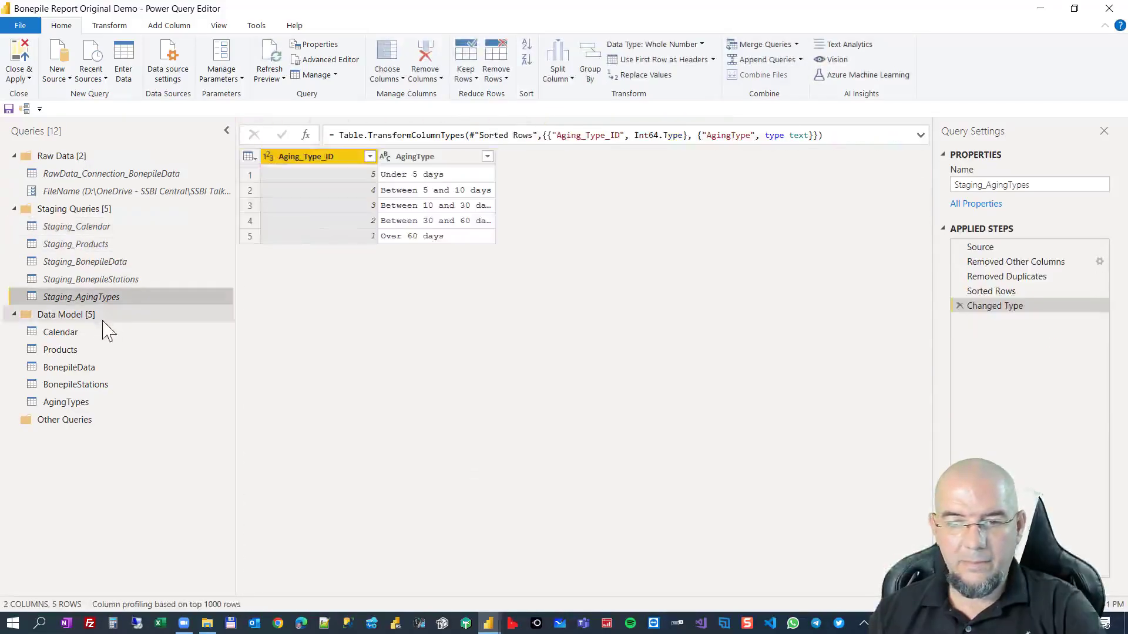
Examine the two ProductID 67 rows in Staging_Products, including their StartDate and EndDate values.
left_click(94, 243)
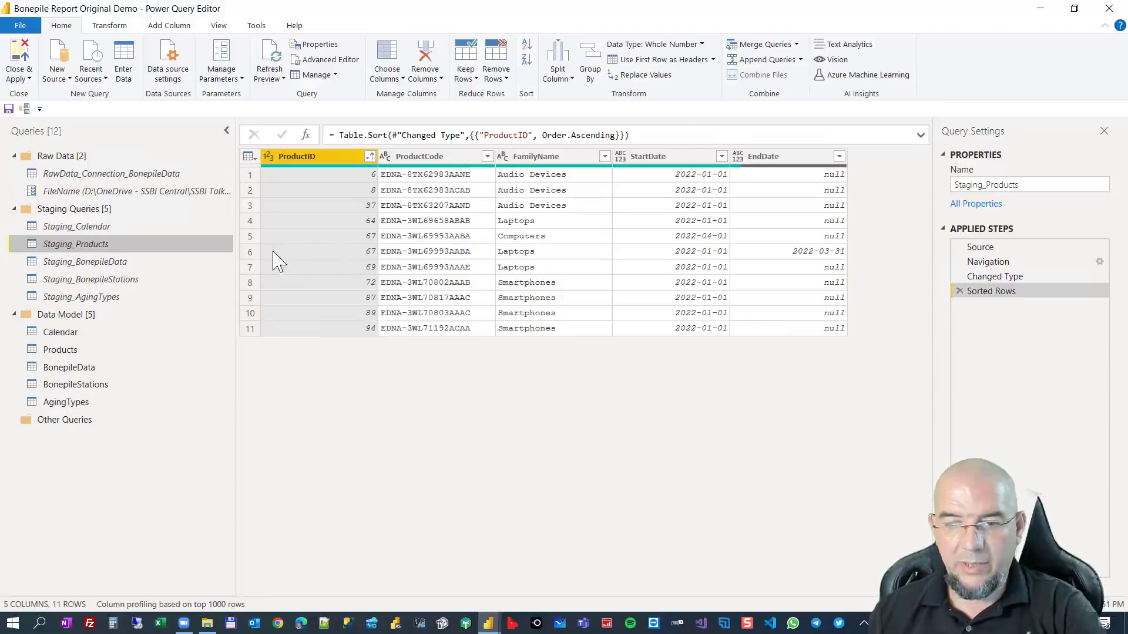
left_click(249, 252)
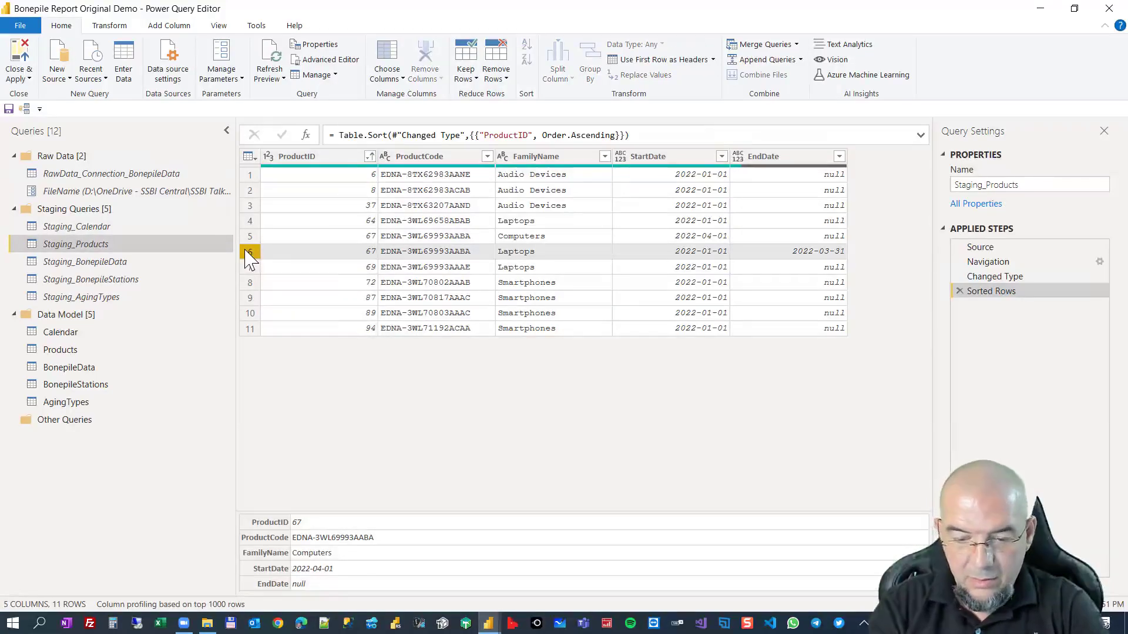
key("ctrl+shift+equal")
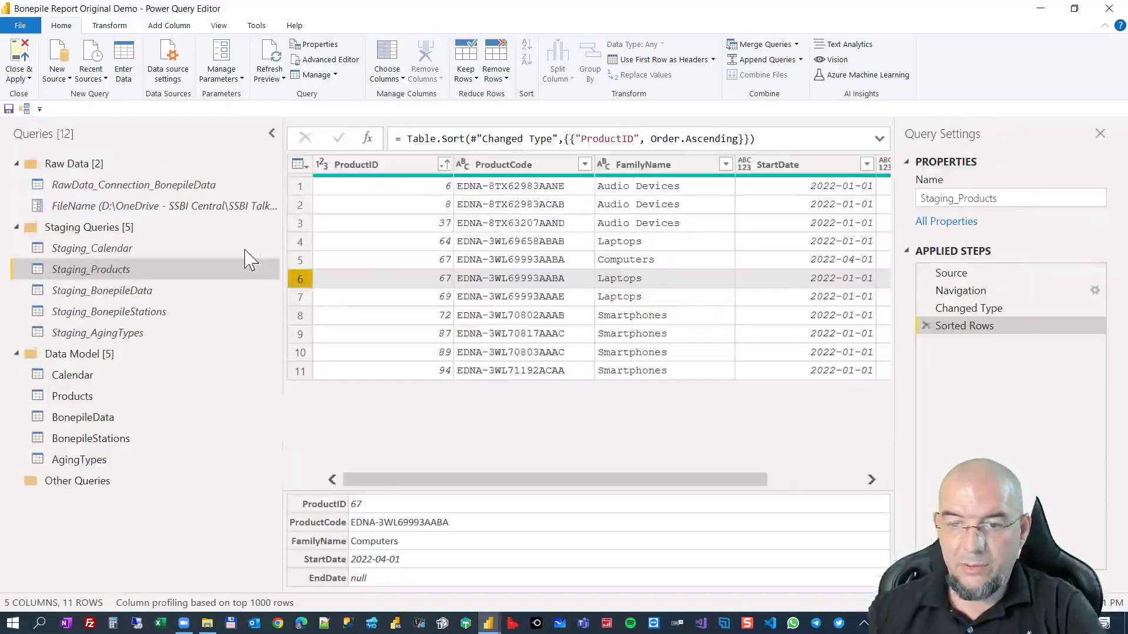
left_click_drag(228, 206, 183, 207)
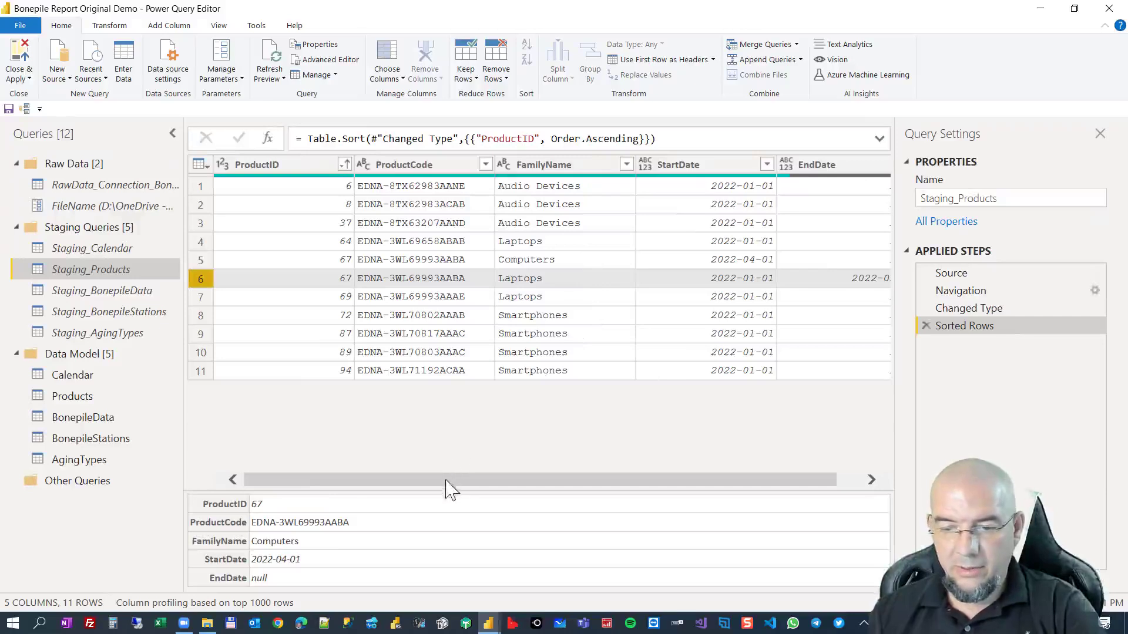
left_click_drag(448, 486, 629, 494)
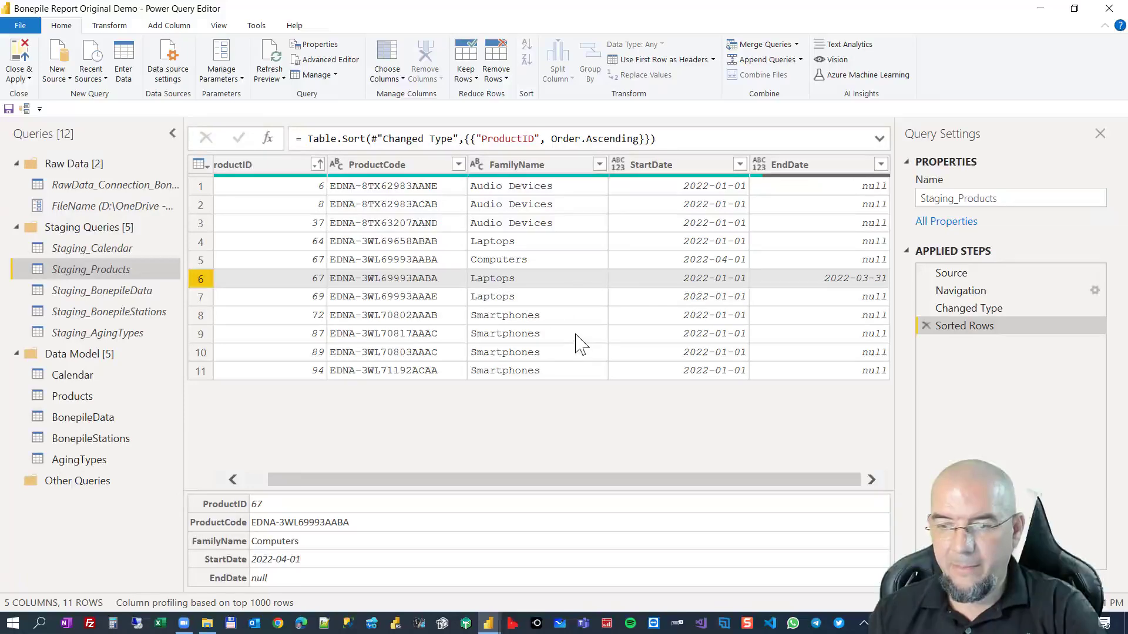
Change the data type of the StartDate and EndDate columns in Staging_Products to Date.
left_click(681, 165)
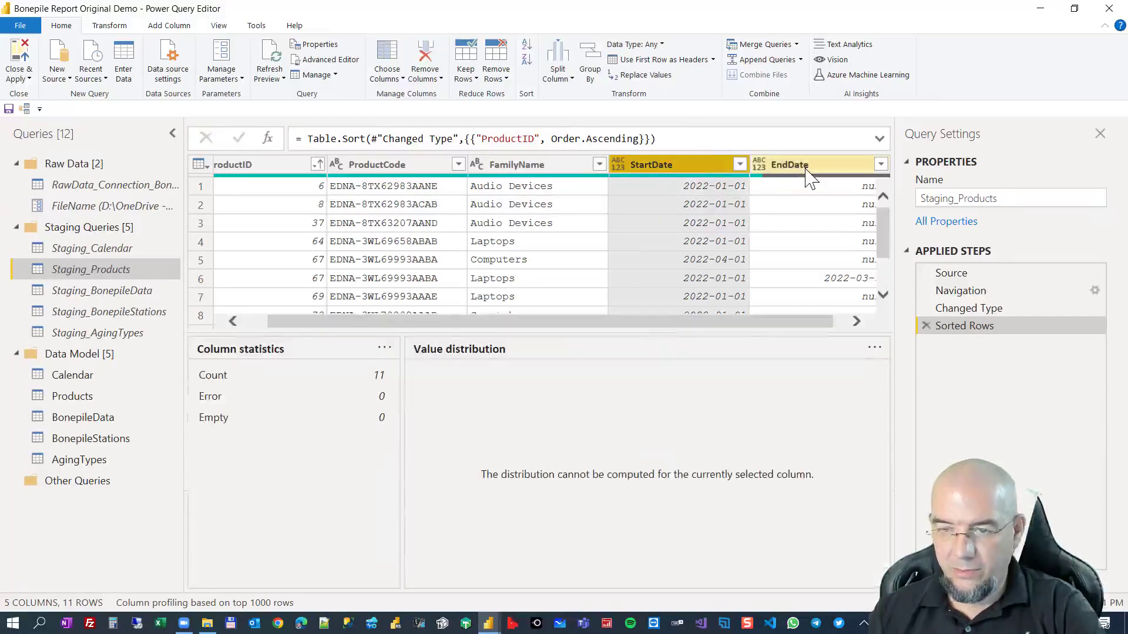
left_click(807, 169, "ctrl")
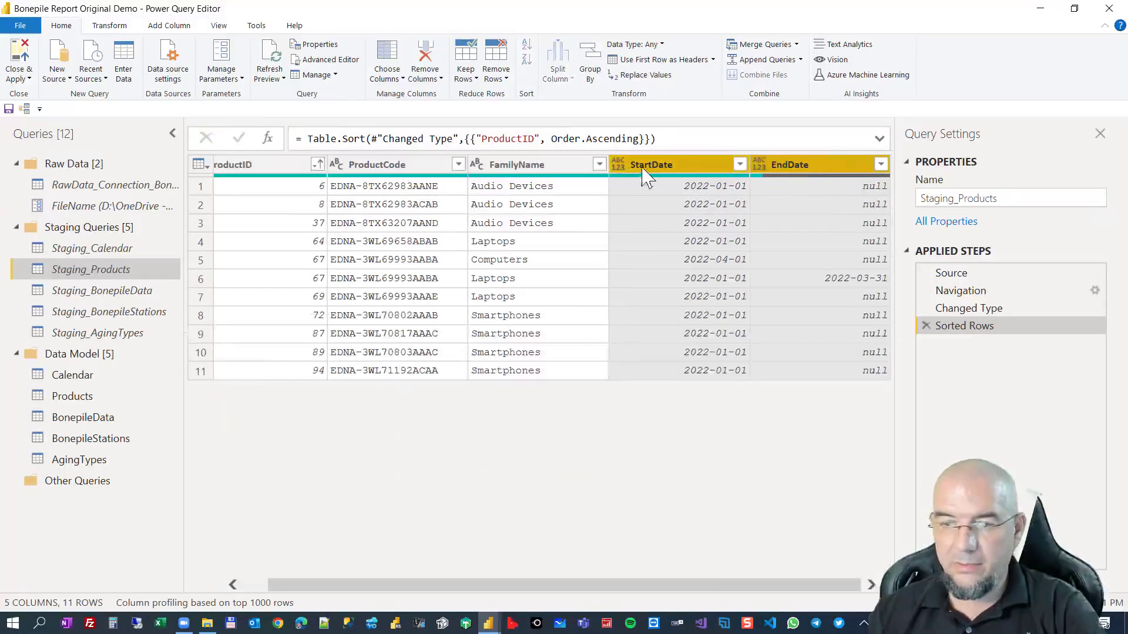
left_click(110, 25)
left_click(212, 44)
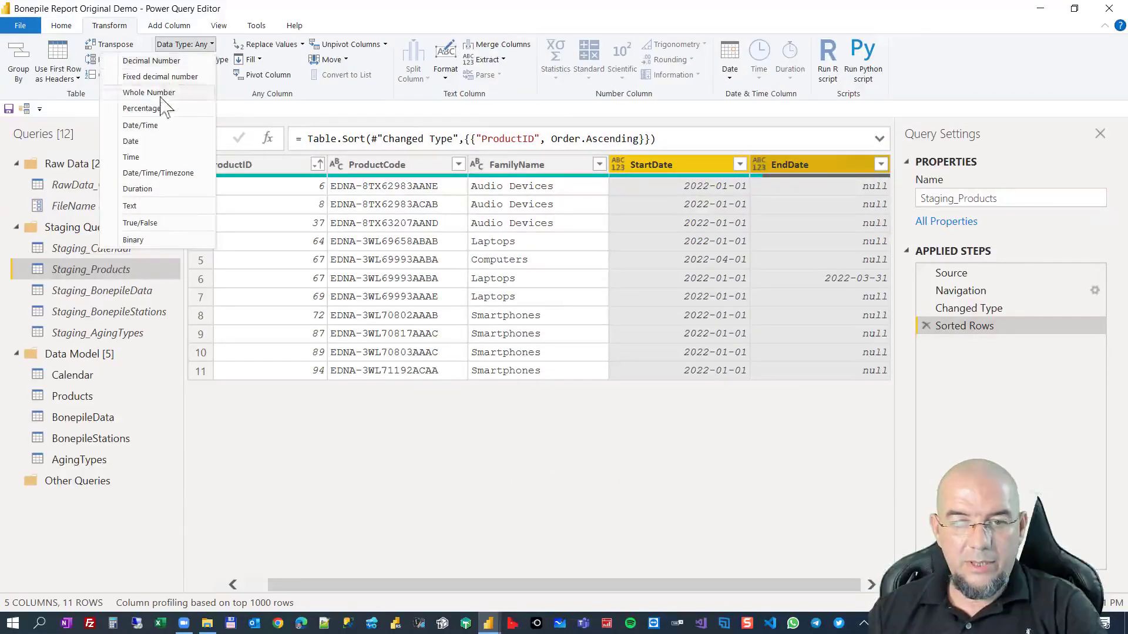
left_click(161, 141)
left_click(719, 260)
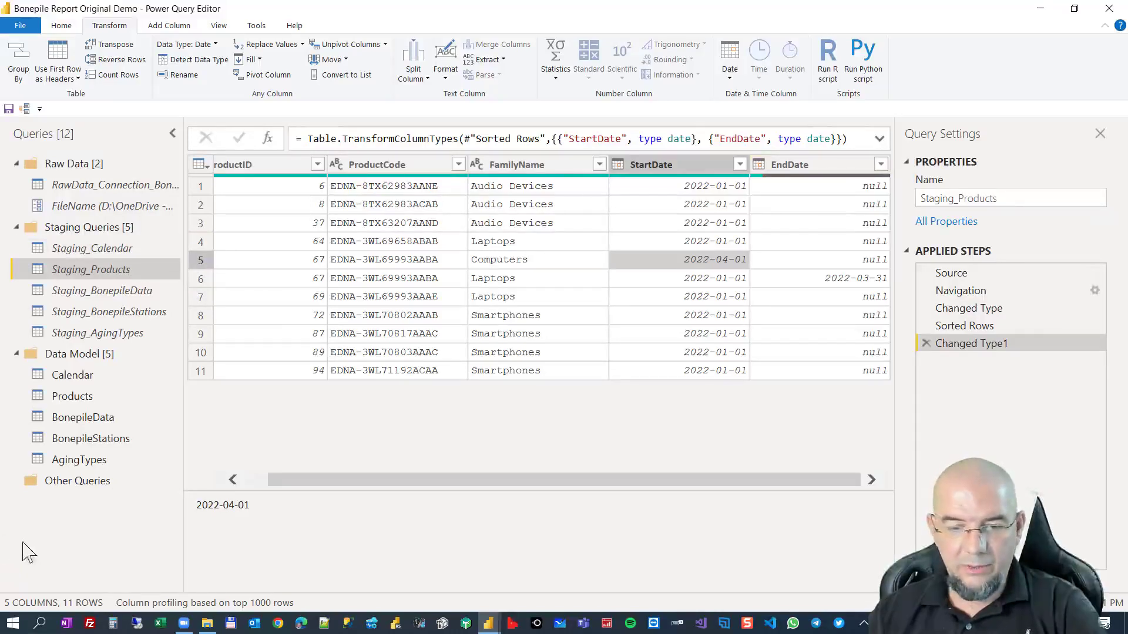
Add a blank query to the Staging Queries group and begin its formula with the DateTime.Date function.
right_click(62, 529)
mouse_move(134, 490)
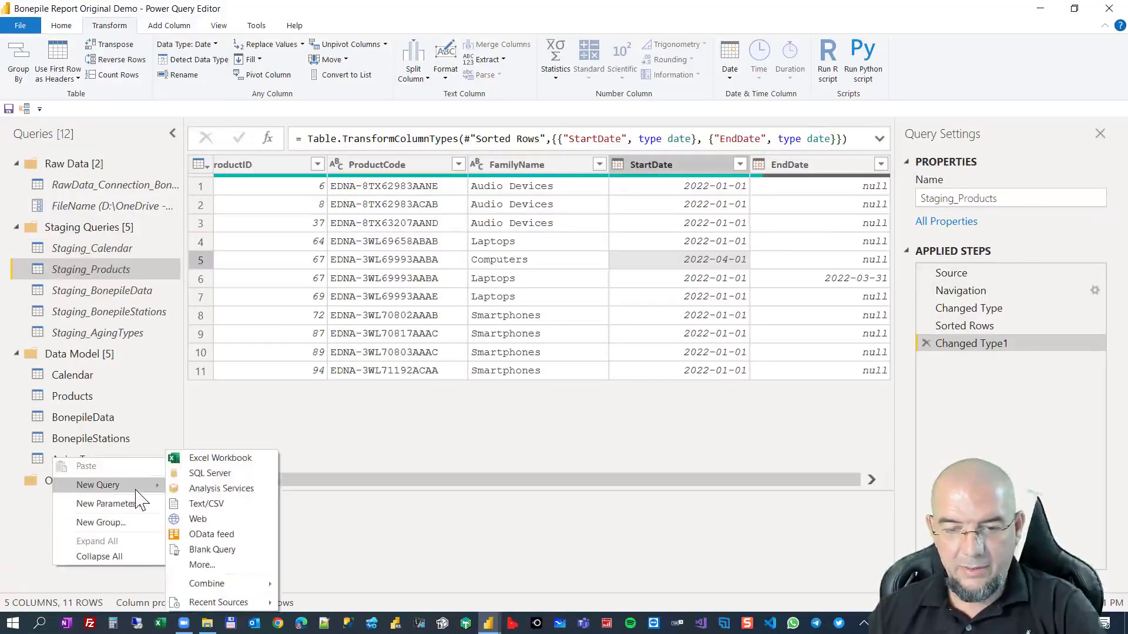
left_click(226, 550)
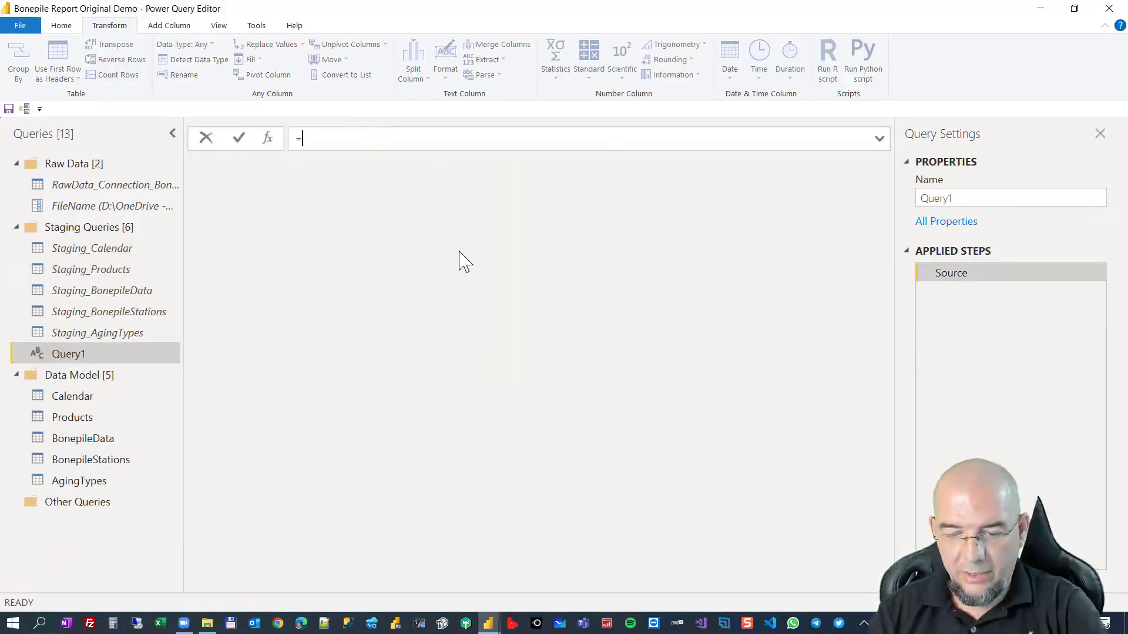
type("datet")
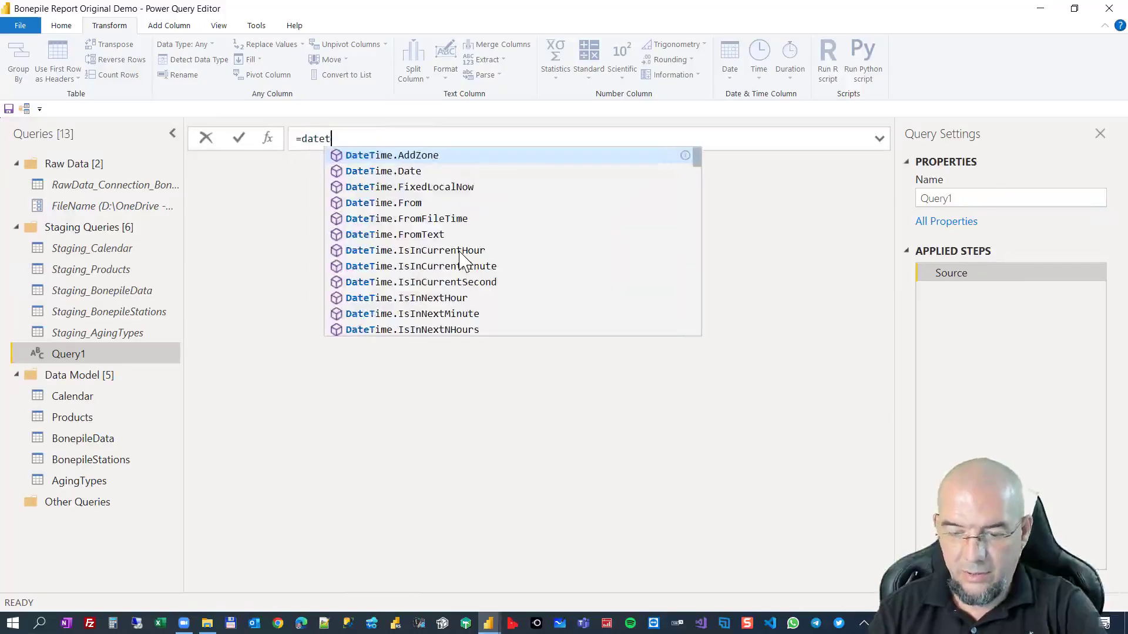
type("idate")
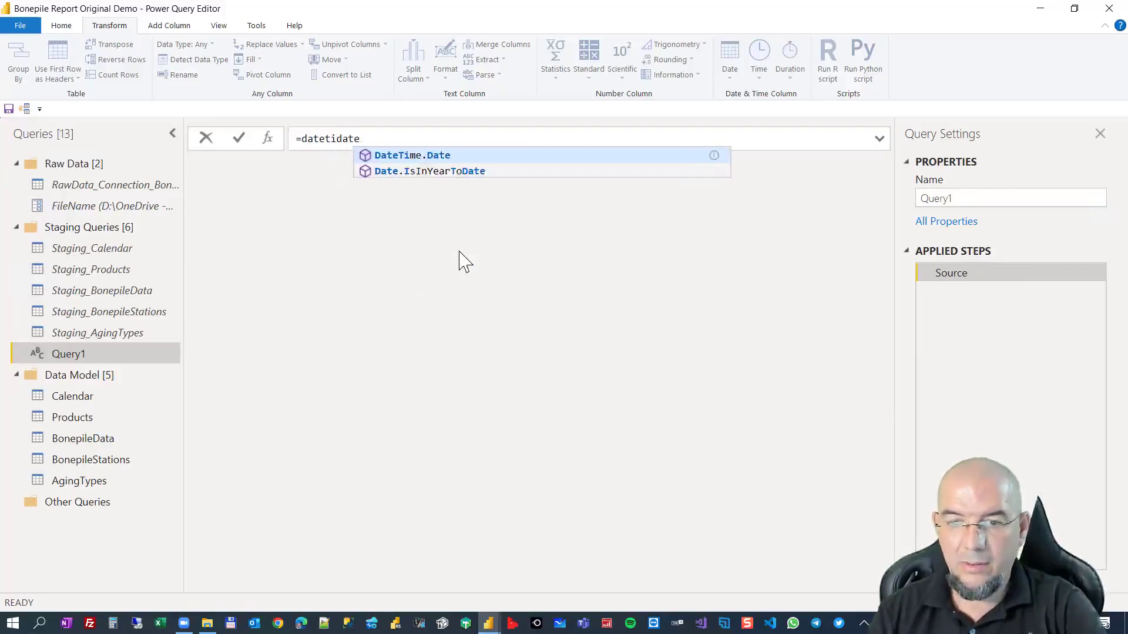
key("Tab")
type("(")
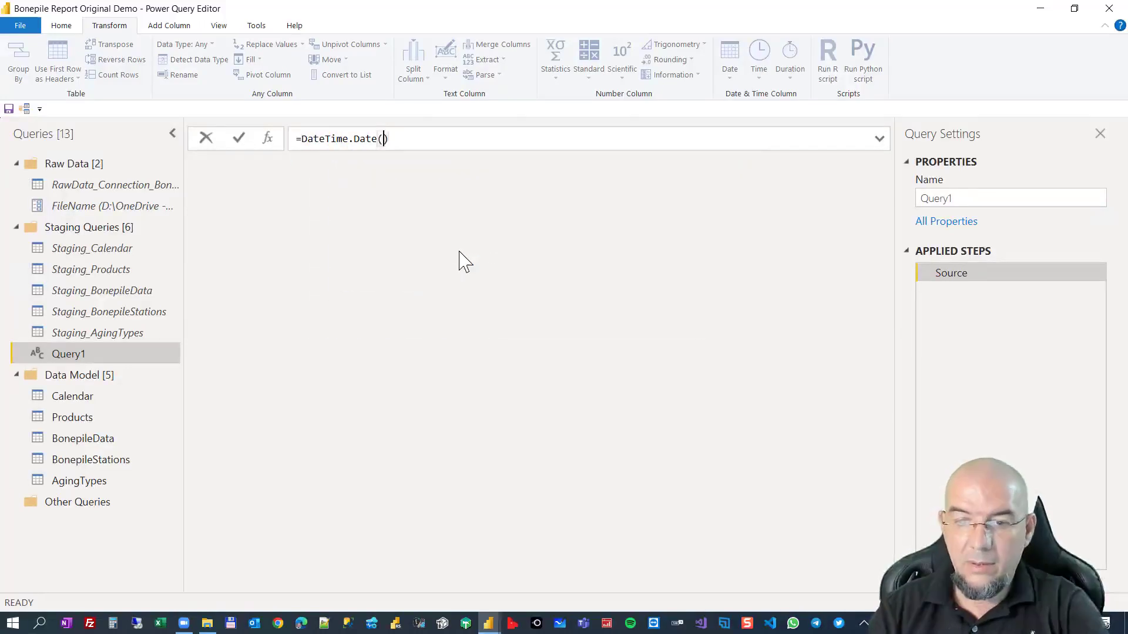
type("loca")
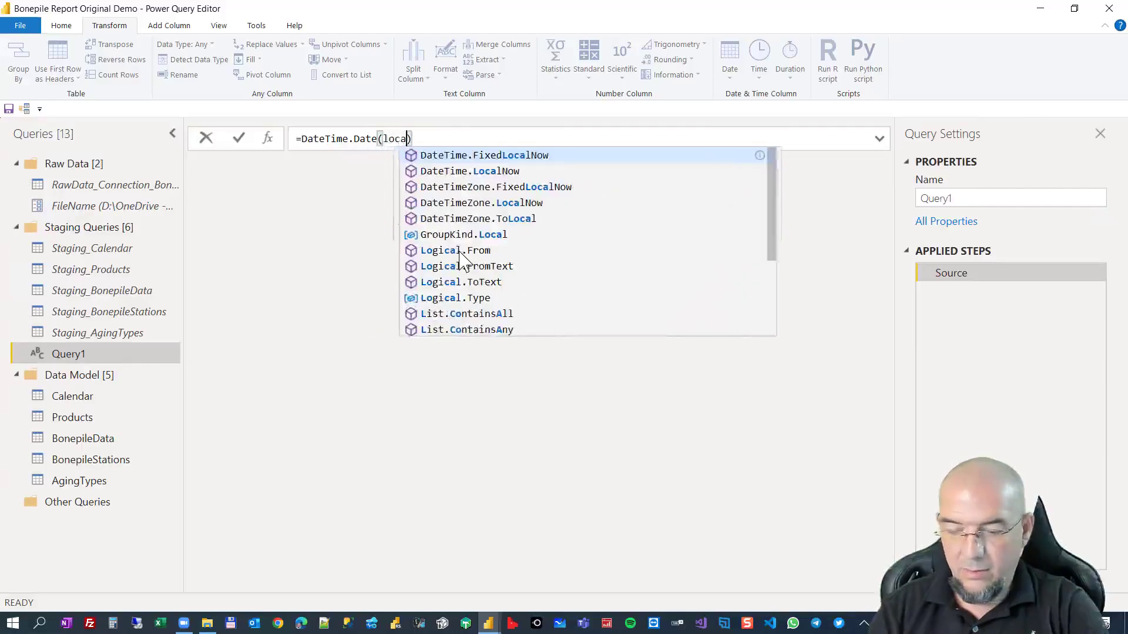
type("lno")
Complete the new query's formula as =DateTime.Date(DateTime.LocalNow()) and commit it.
key("Tab")
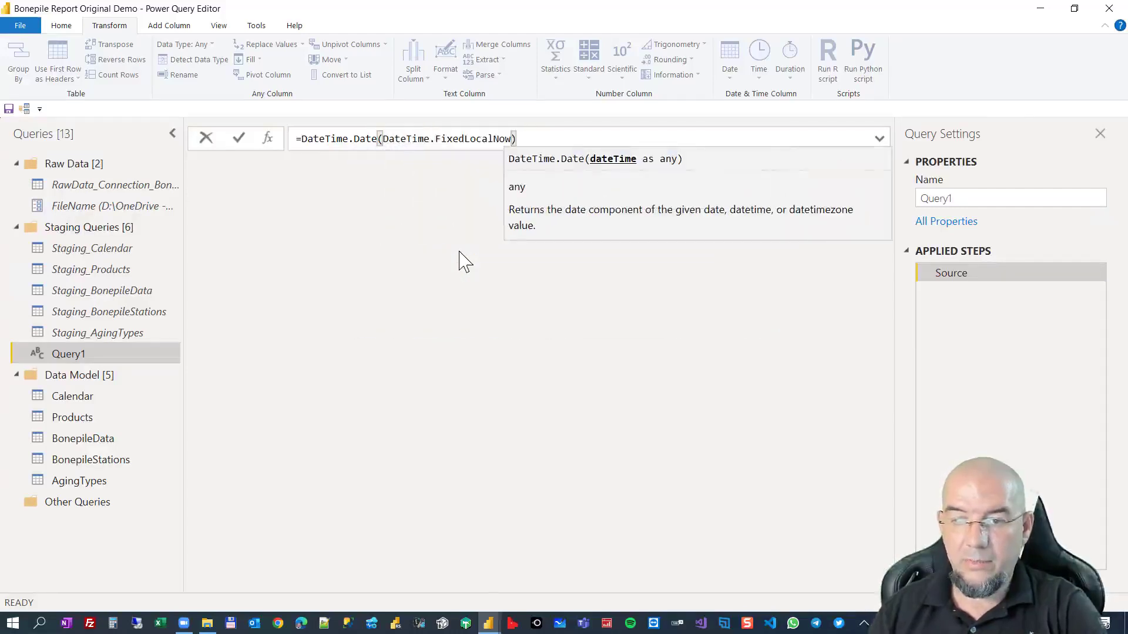
key("BackSpace")
key("BackSpace")
key("BackSpace")
key("BackSpace")
key("BackSpace")
key("BackSpace")
key("BackSpace")
key("BackSpace")
key("BackSpace")
key("BackSpace")
key("BackSpace")
key("BackSpace")
key("BackSpace")
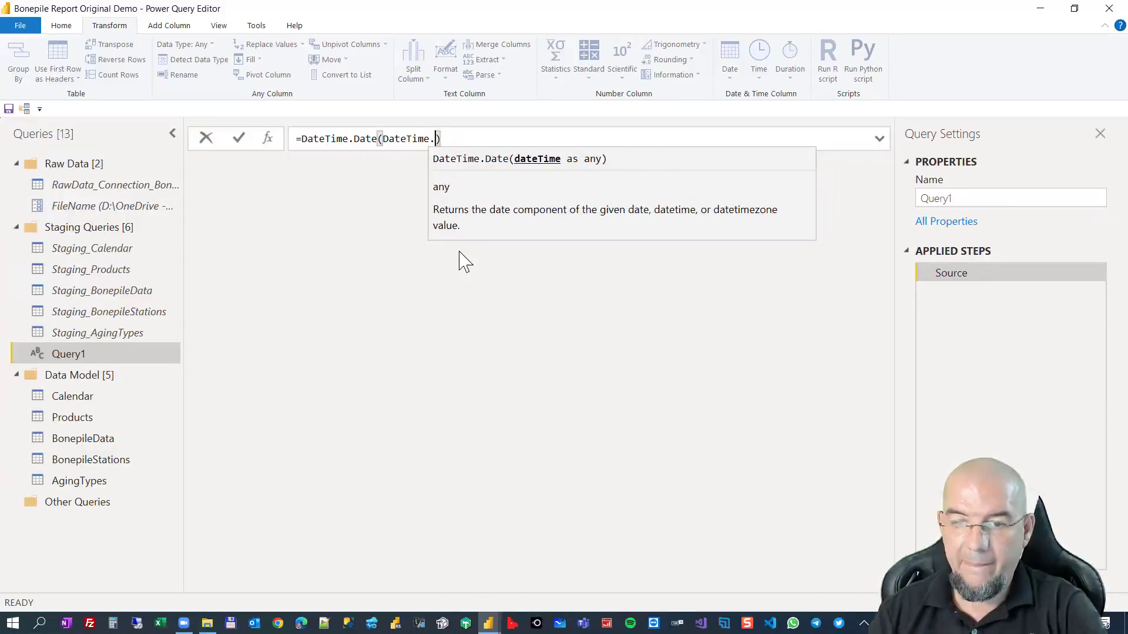
type("loca")
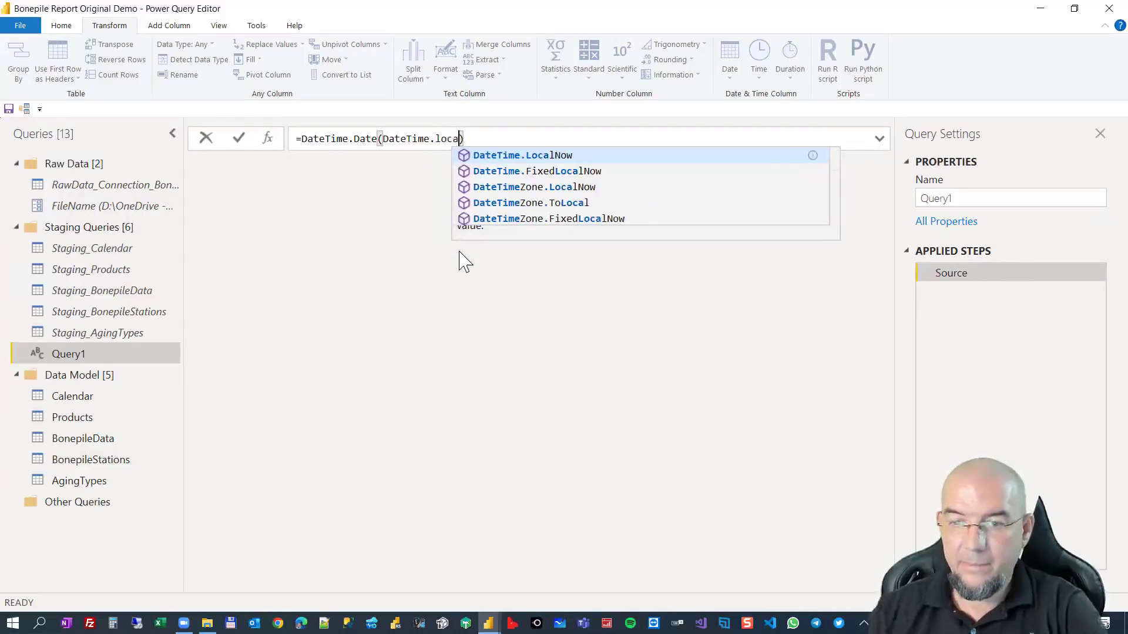
left_click(500, 157)
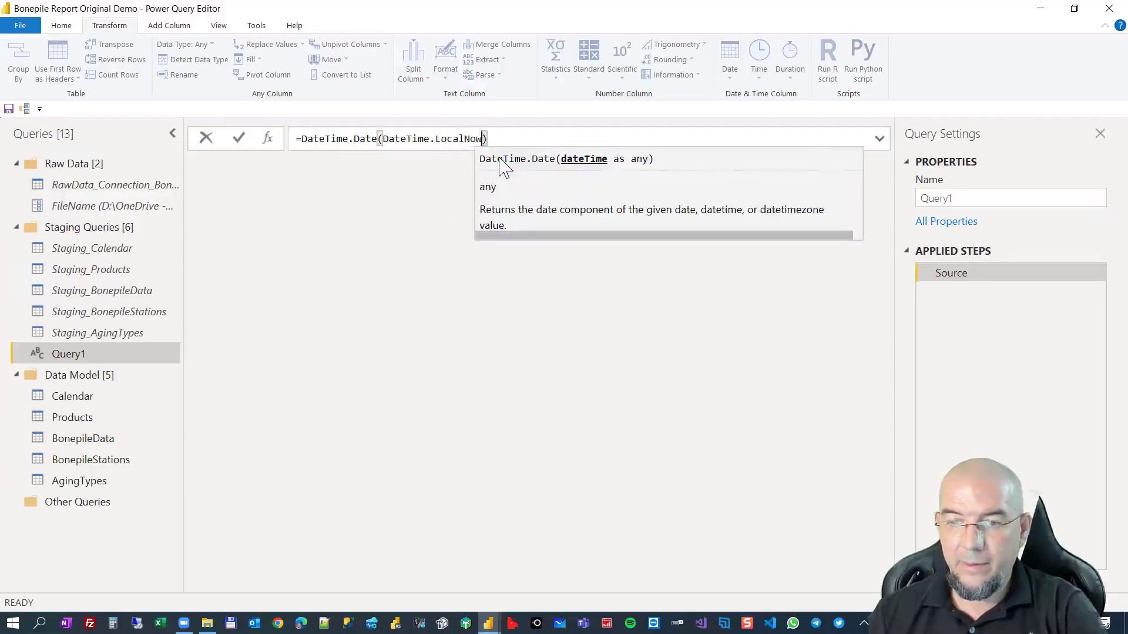
type("()")
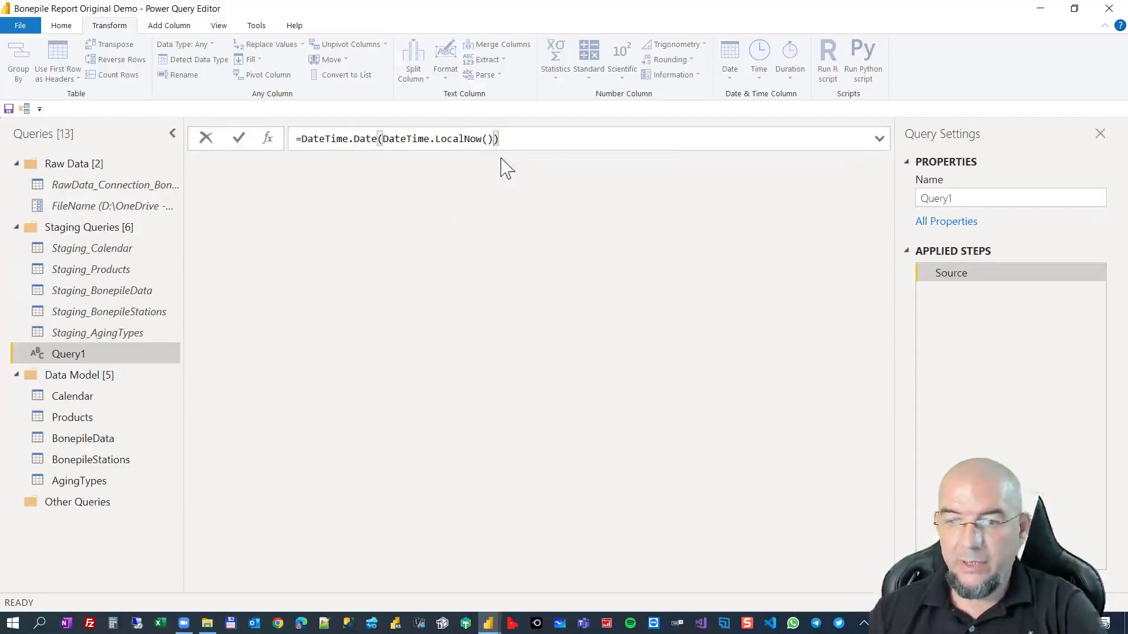
key("Return")
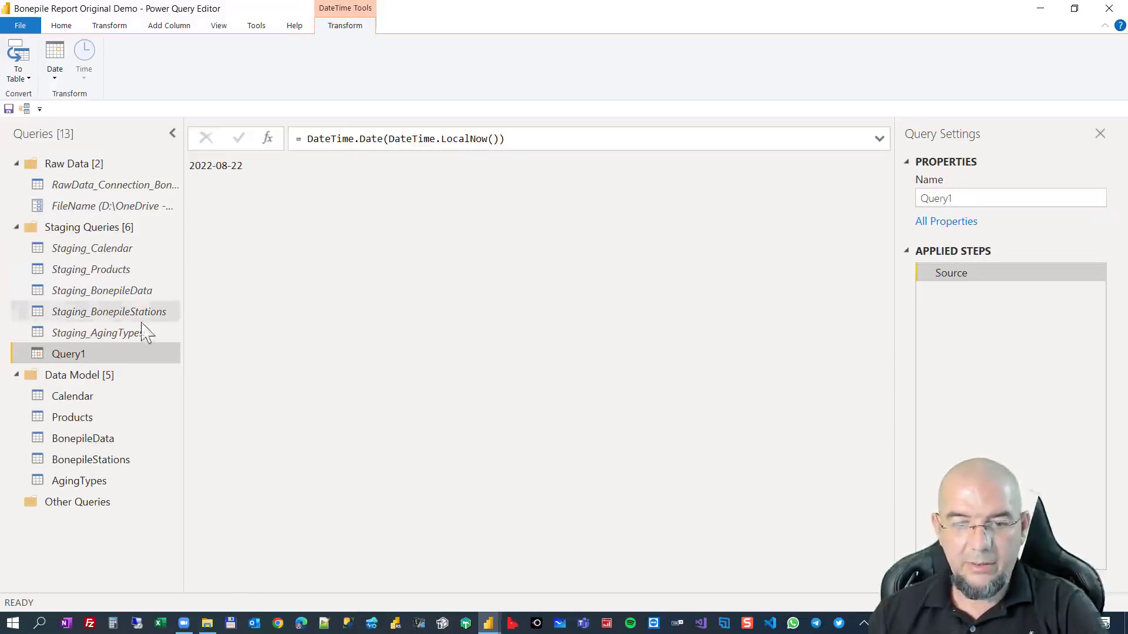
Rename the current-date query Query1 in the Staging Queries group to Today.
left_click(120, 334)
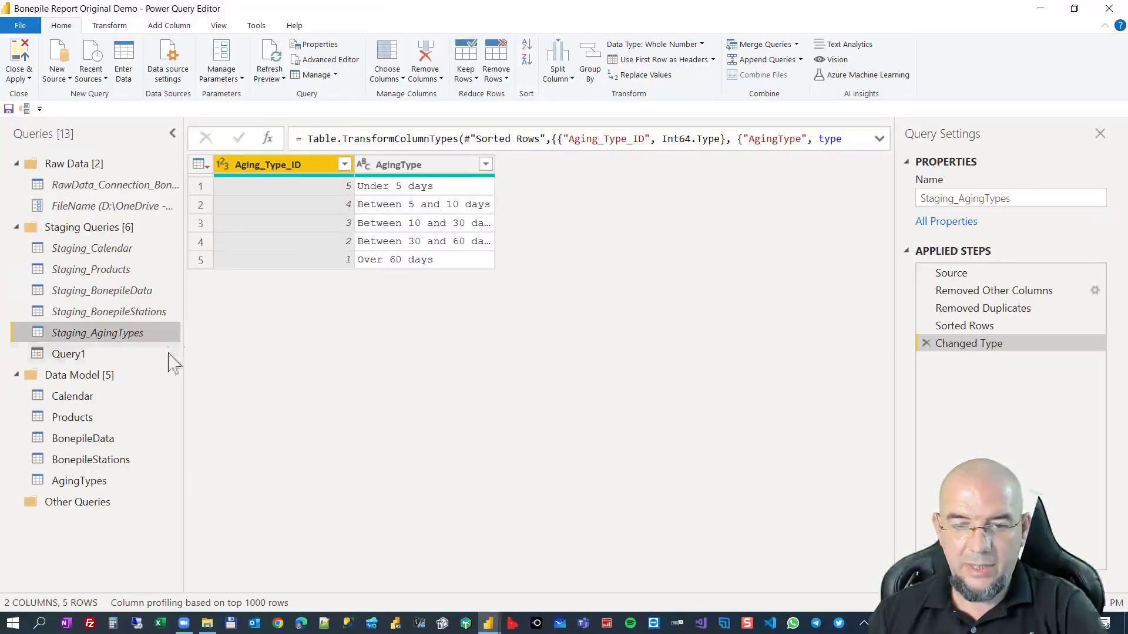
left_click(101, 356)
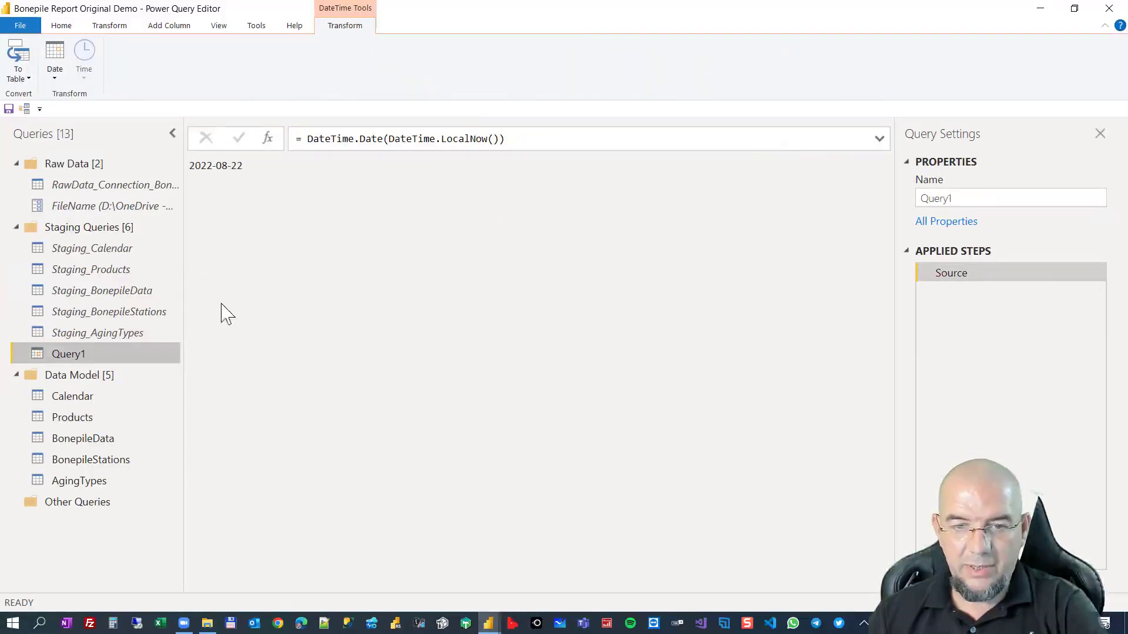
double_click(117, 355)
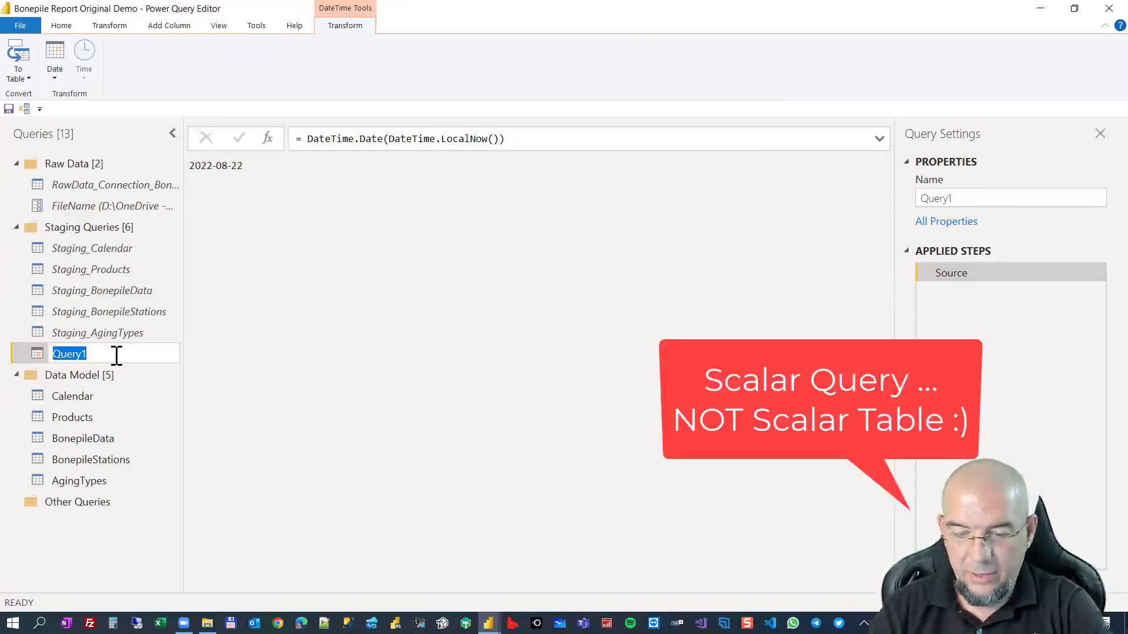
type("Today")
key("Return")
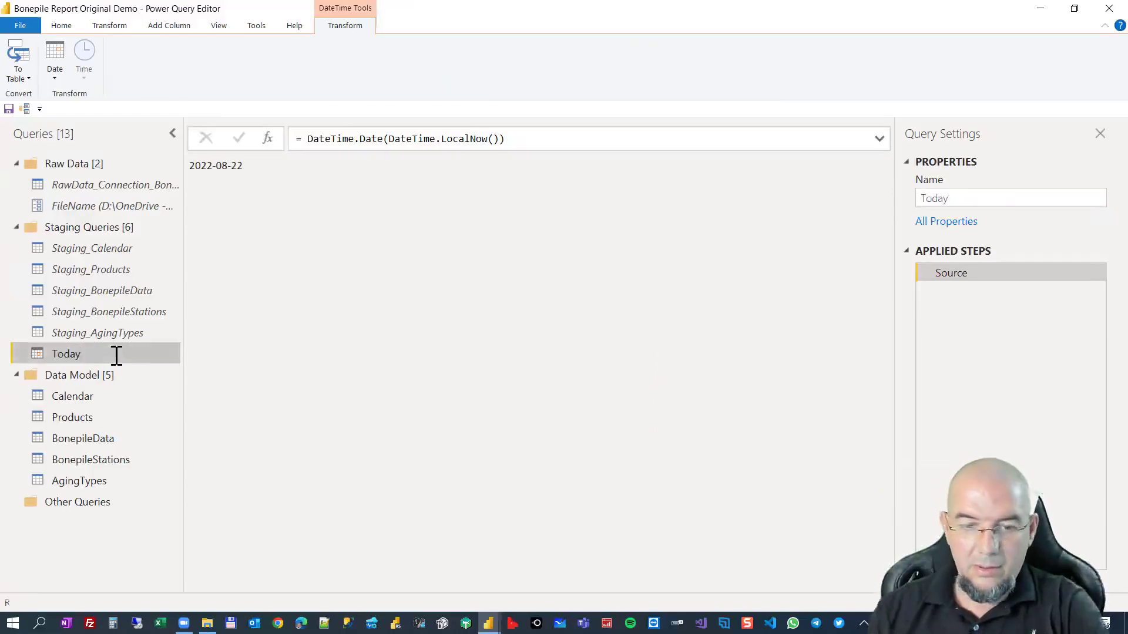
Replace the null values in the EndDate column of Staging_Products with the date 2022-12-31.
left_click(117, 272)
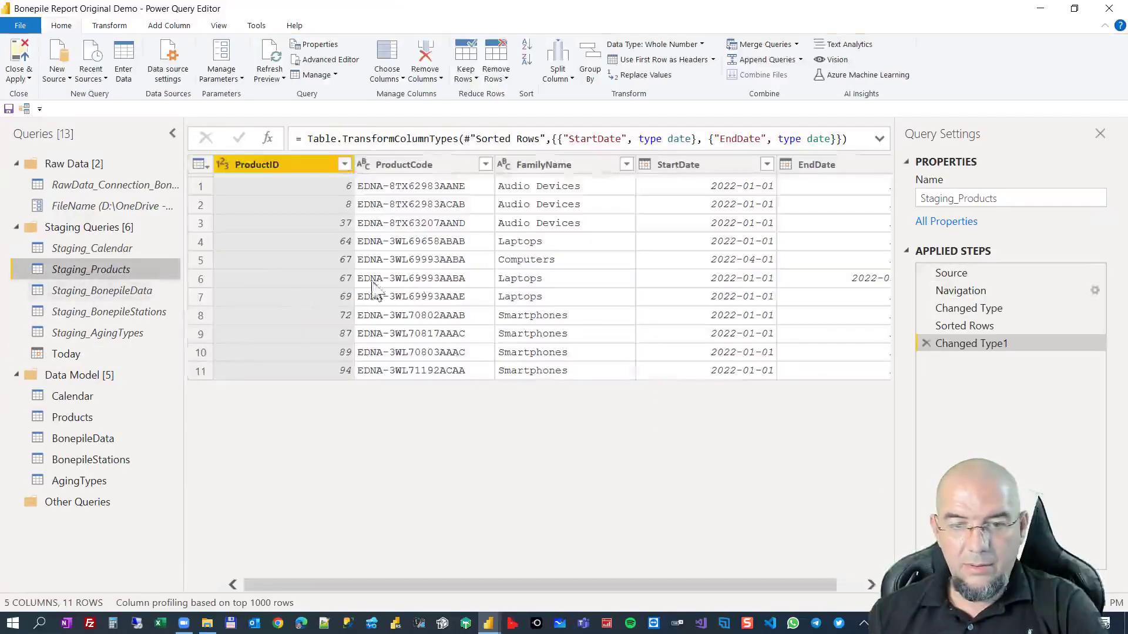
left_click_drag(599, 588, 787, 588)
left_click(869, 186)
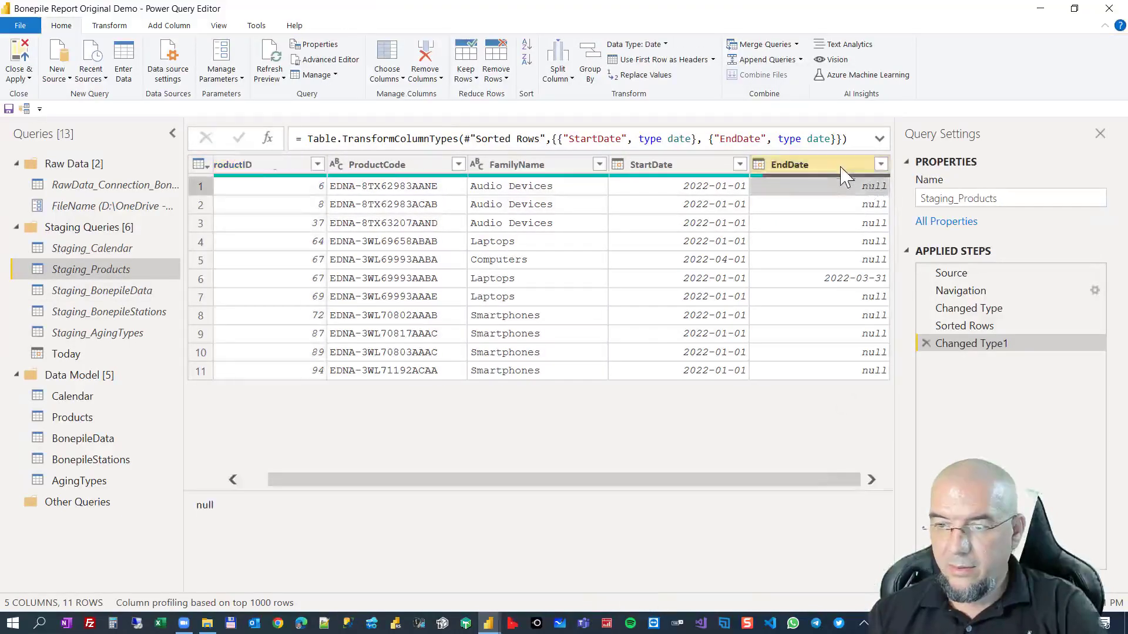
right_click(843, 168)
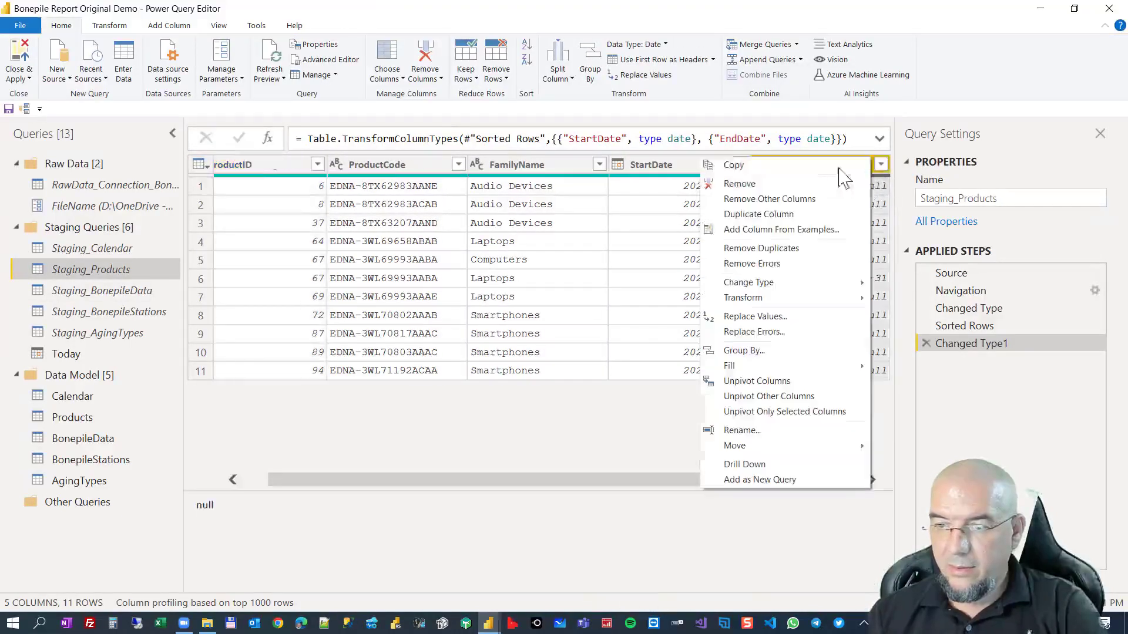
left_click(799, 320)
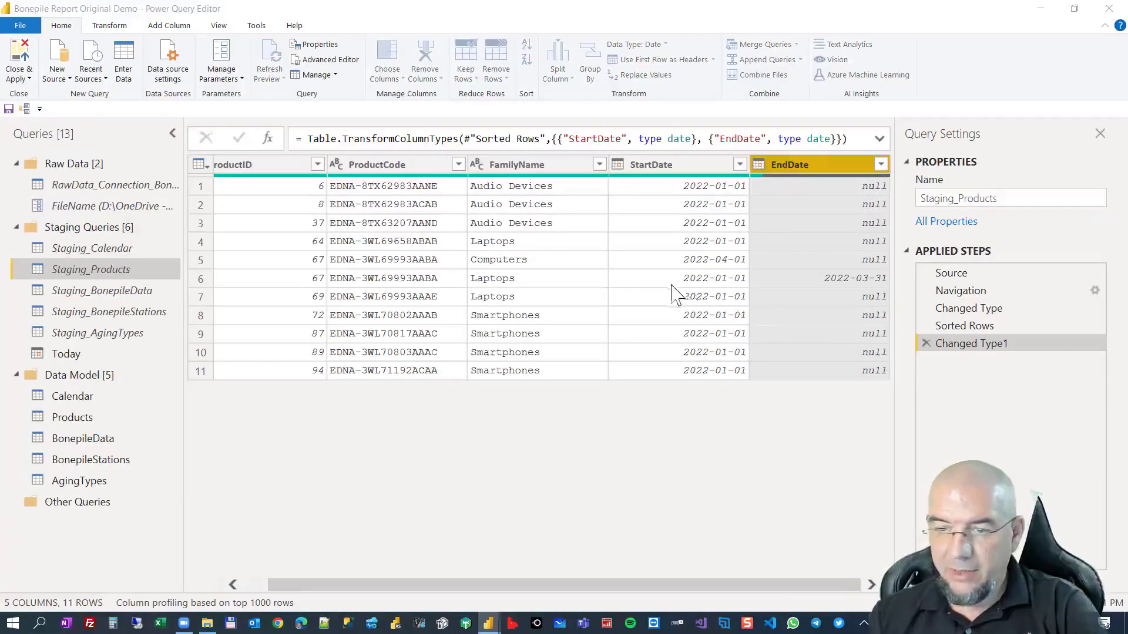
left_click(428, 329)
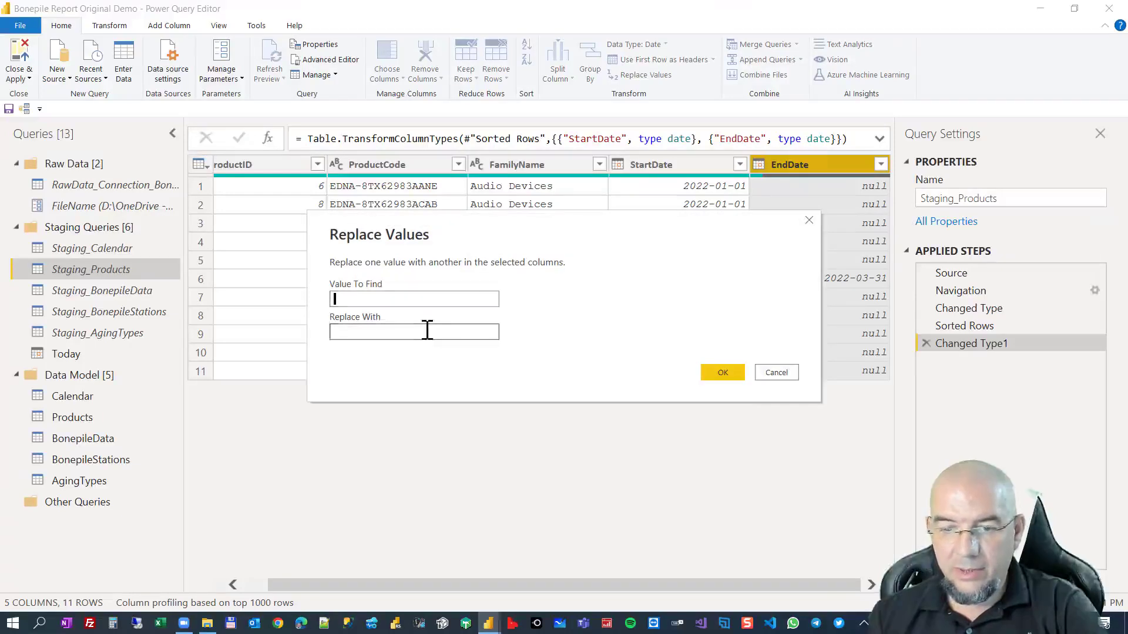
left_click(418, 301)
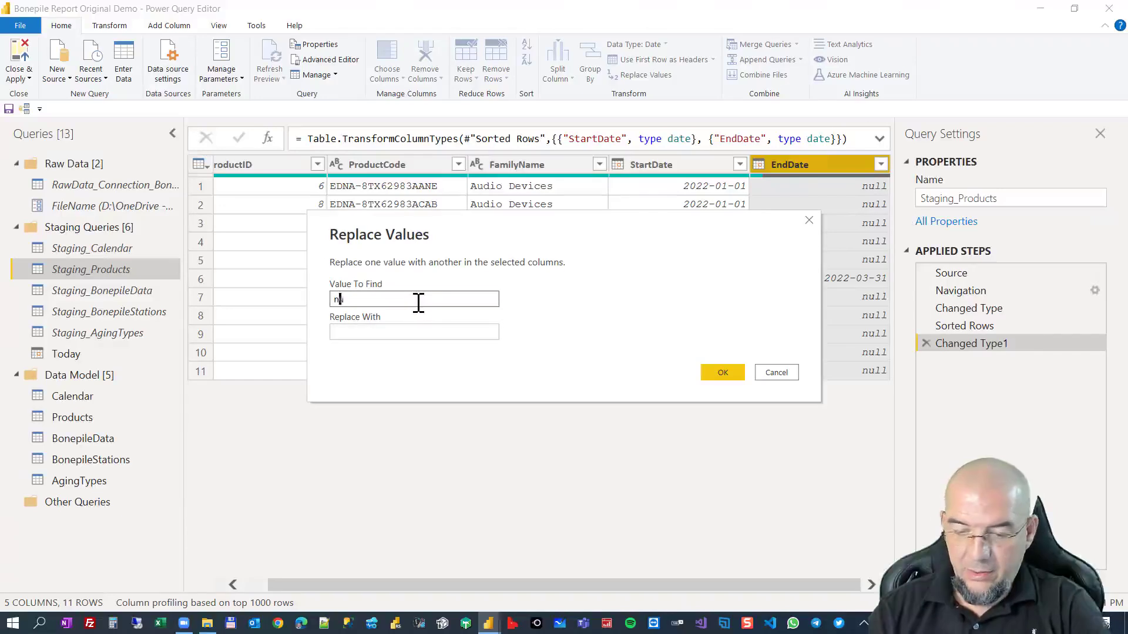
left_click(379, 331)
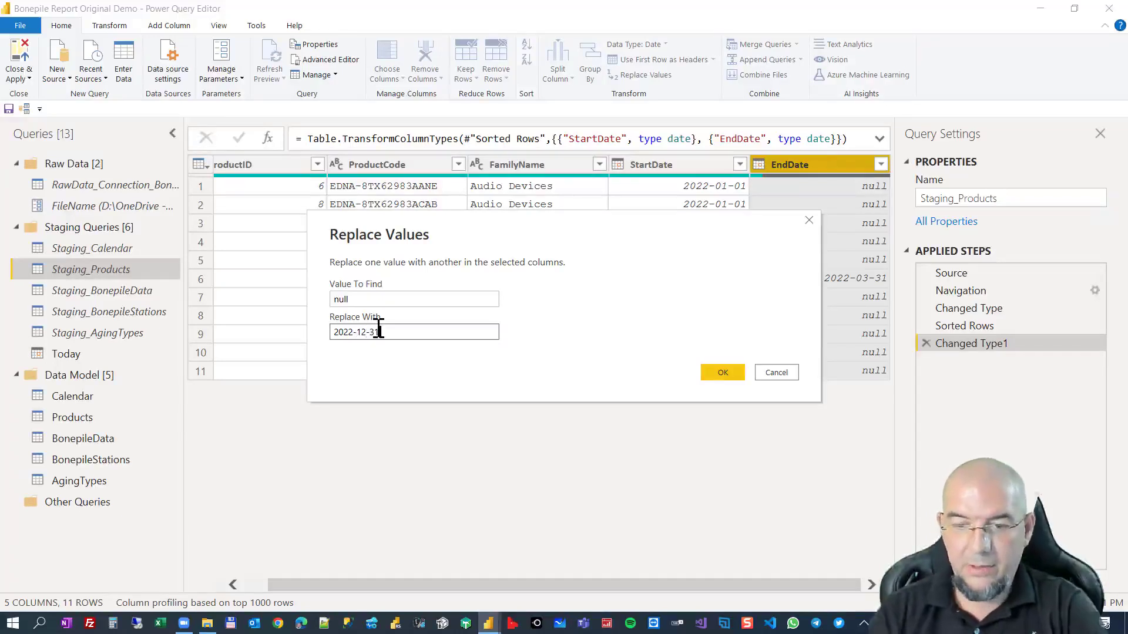
left_click(724, 373)
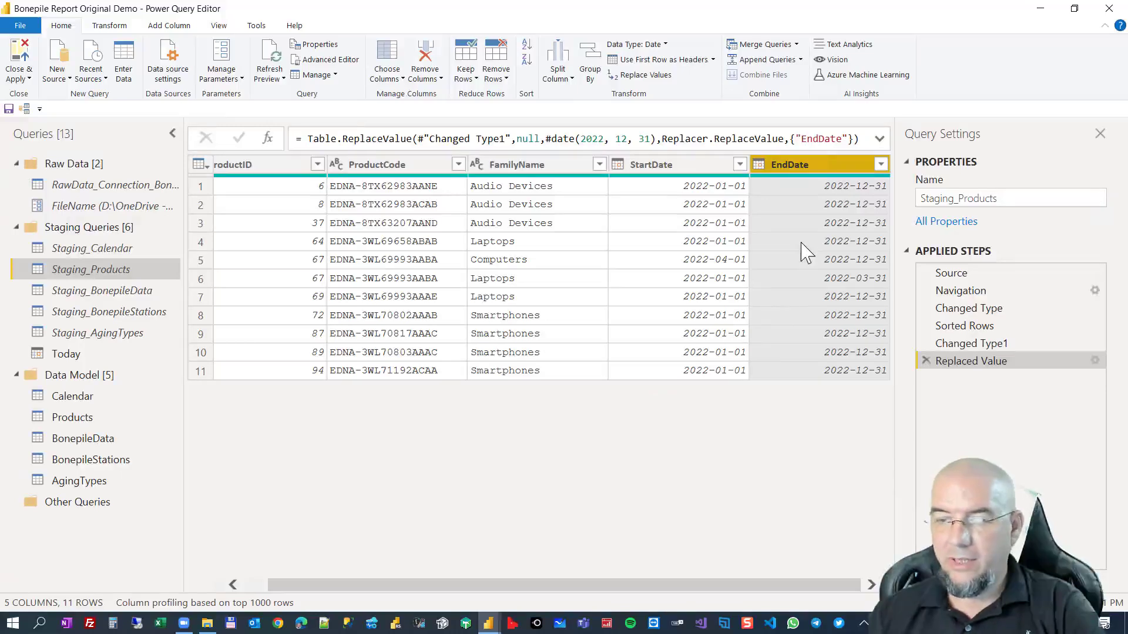
Edit the Replaced Value formula so that Today substitutes for the fixed #date(2022, 12, 31) value in EndDate.
left_click(607, 139)
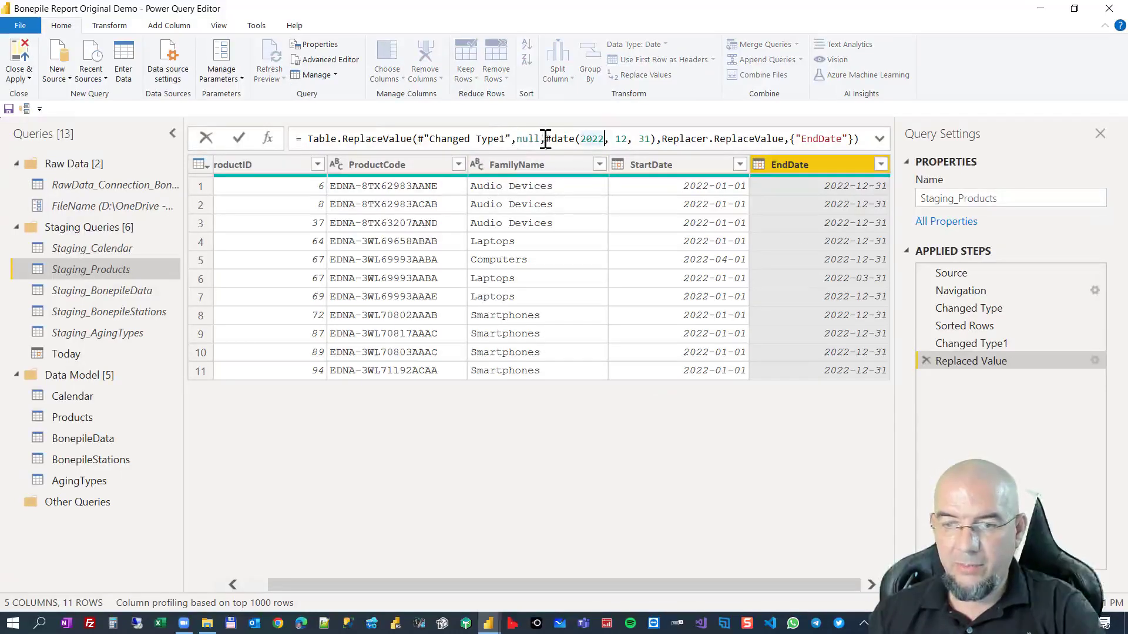
left_click_drag(549, 140, 653, 139)
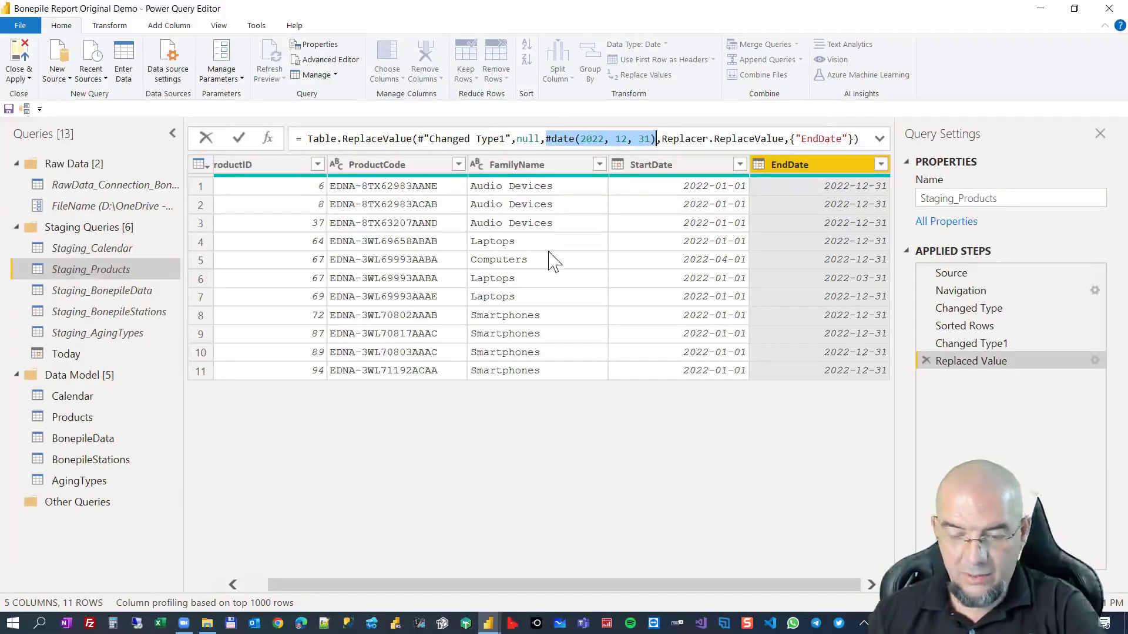
type("Today")
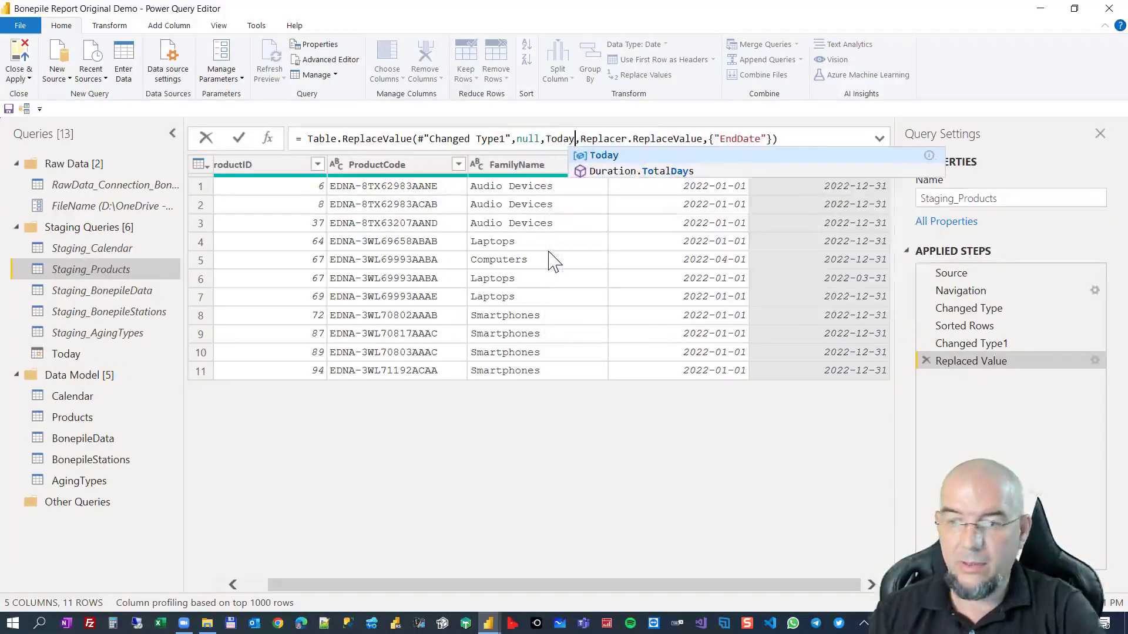
key("Return")
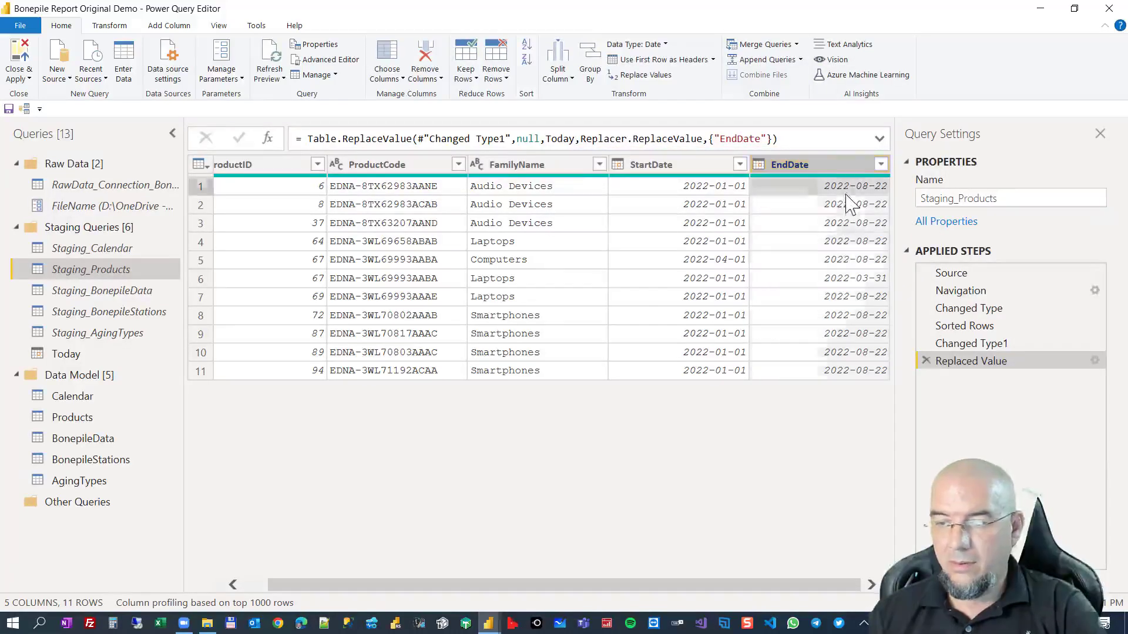
left_click(844, 223)
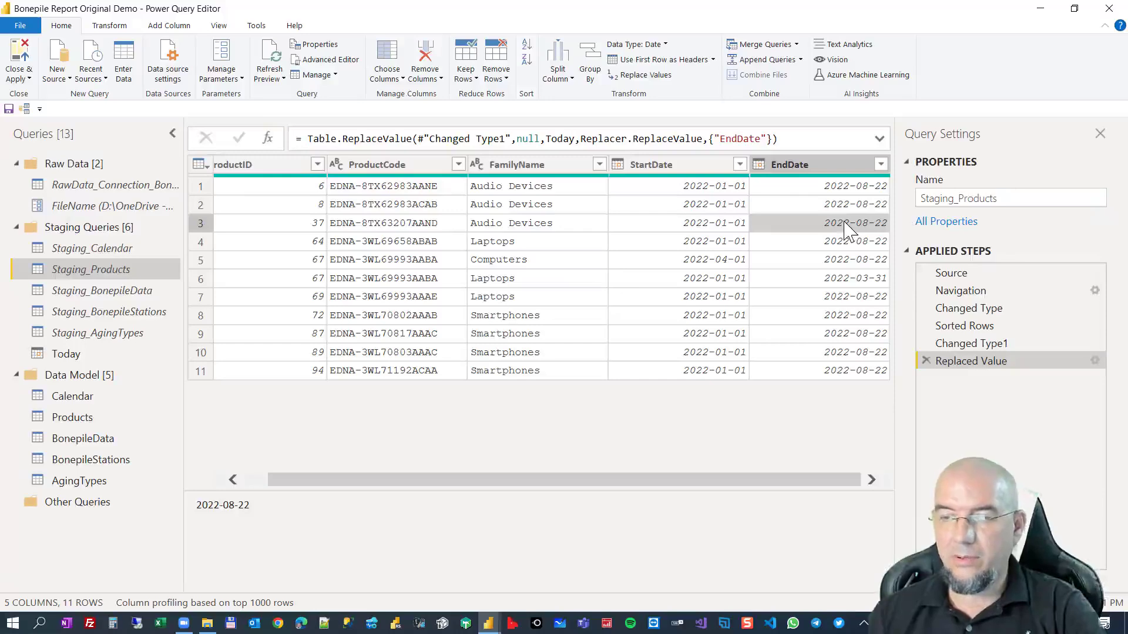
Add an index column starting from 1 to Staging_Products.
left_click(265, 164)
left_click(169, 26)
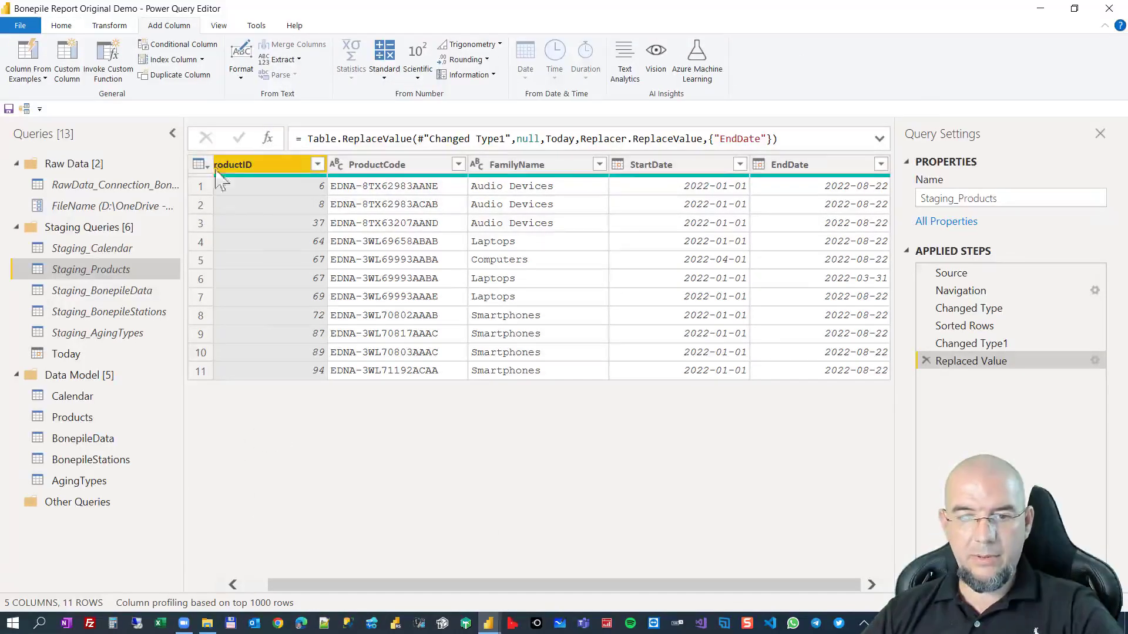
left_click(172, 135)
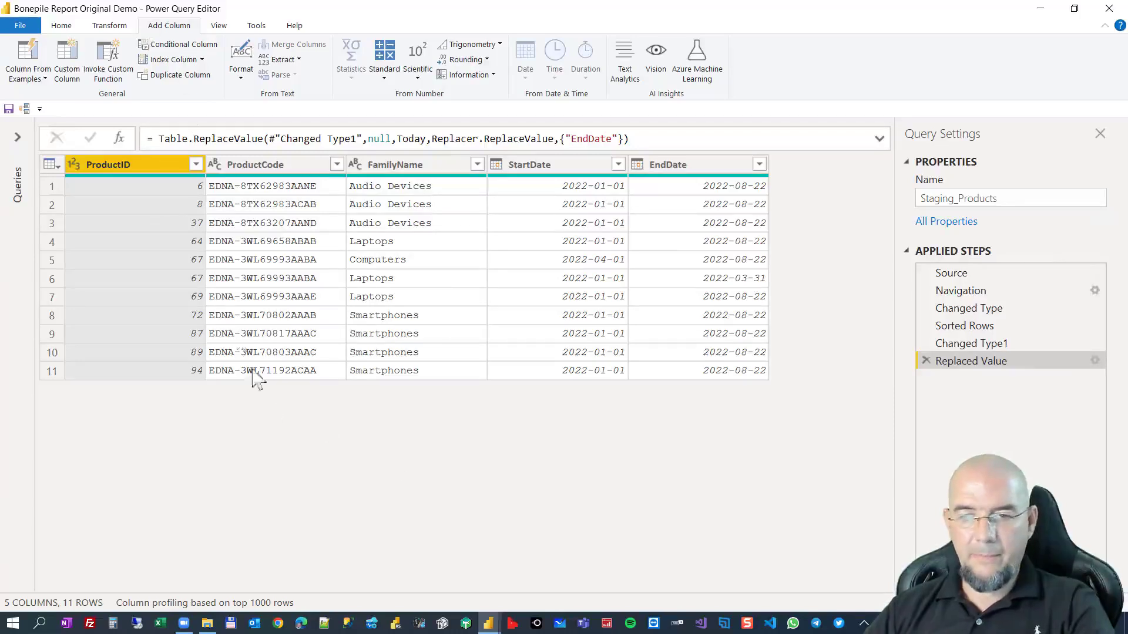
left_click(202, 58)
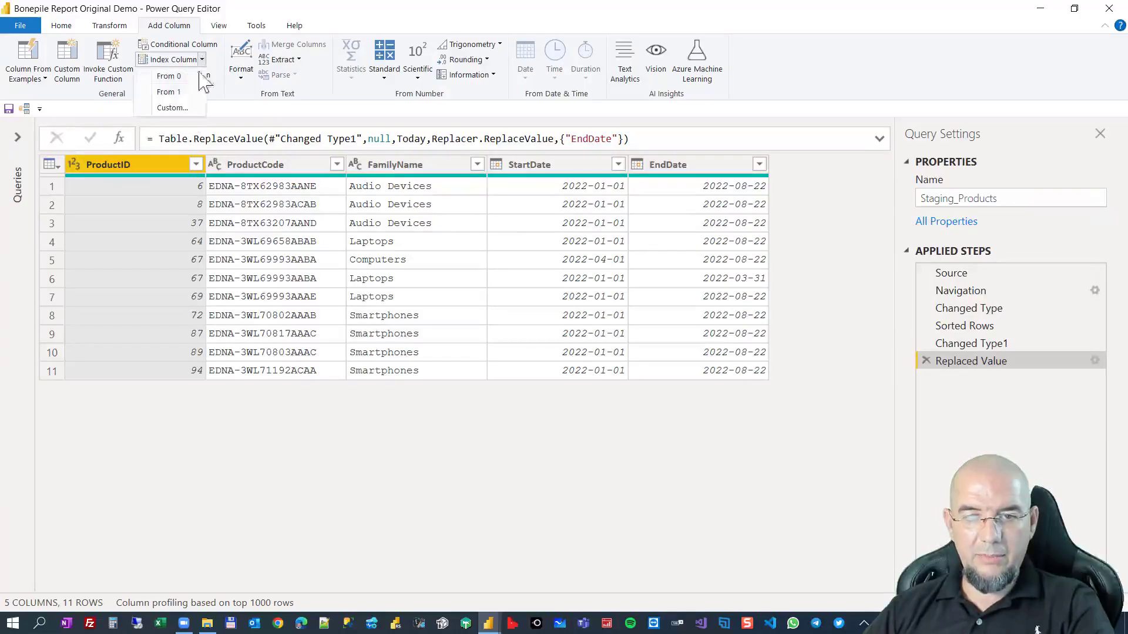
left_click(188, 90)
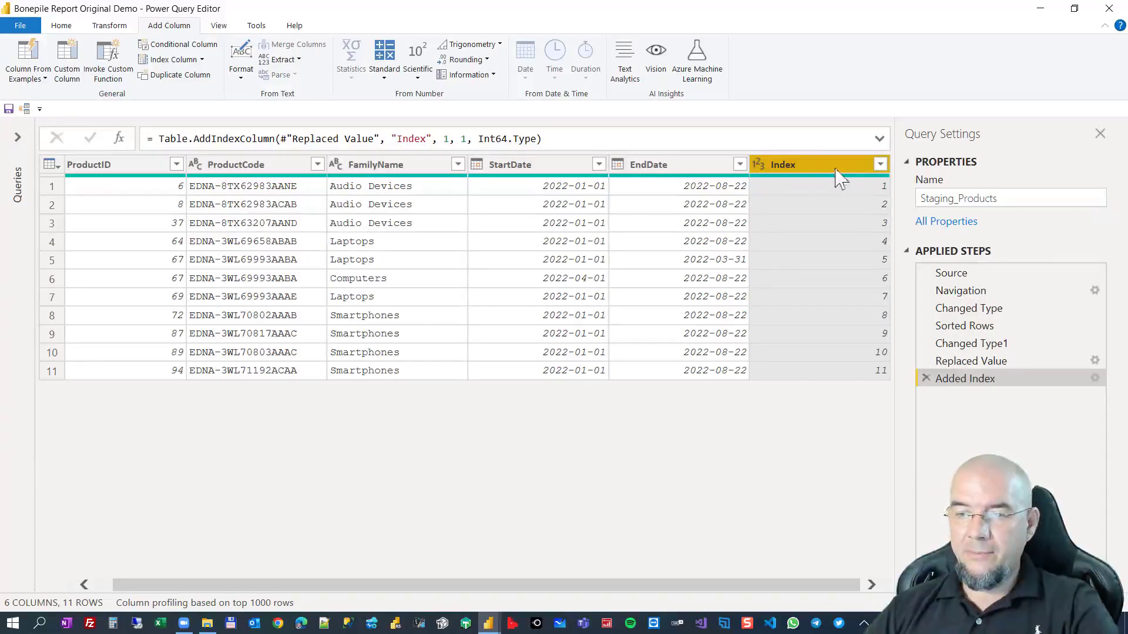
Rename the new Index column in Staging_Products to Link_ProductID.
double_click(755, 171)
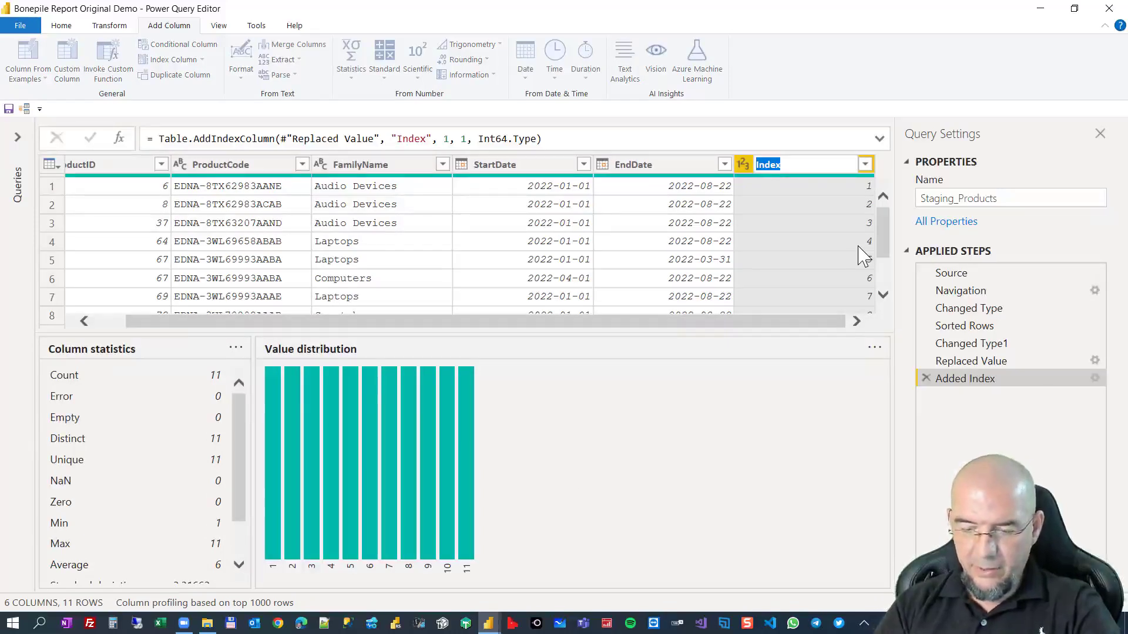
type("L")
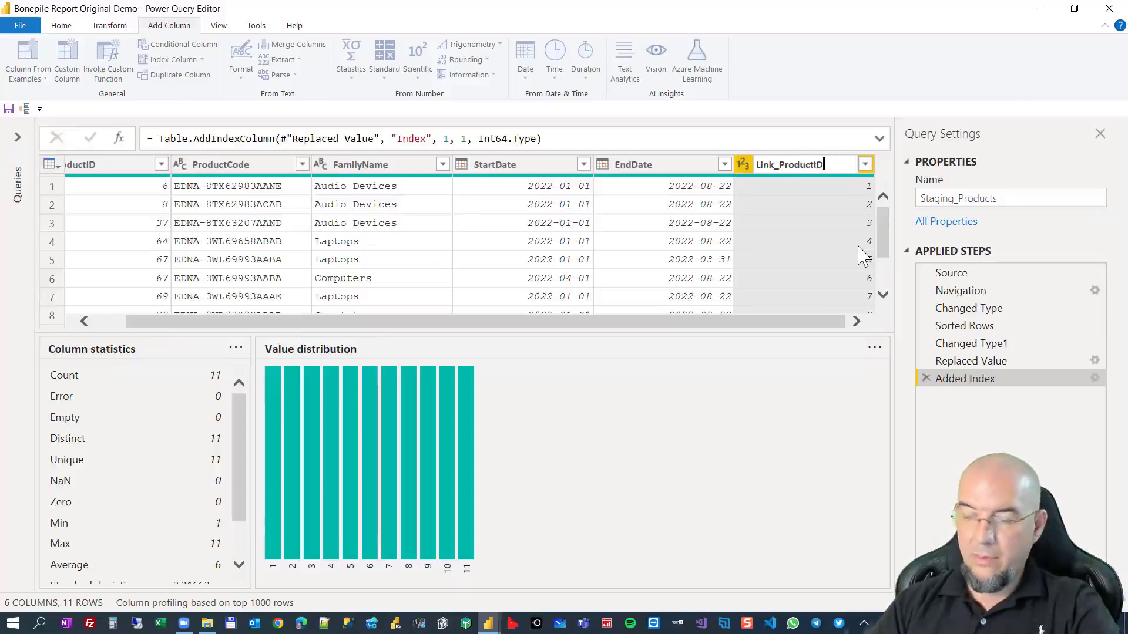
type("ink_ProductID")
key("Return")
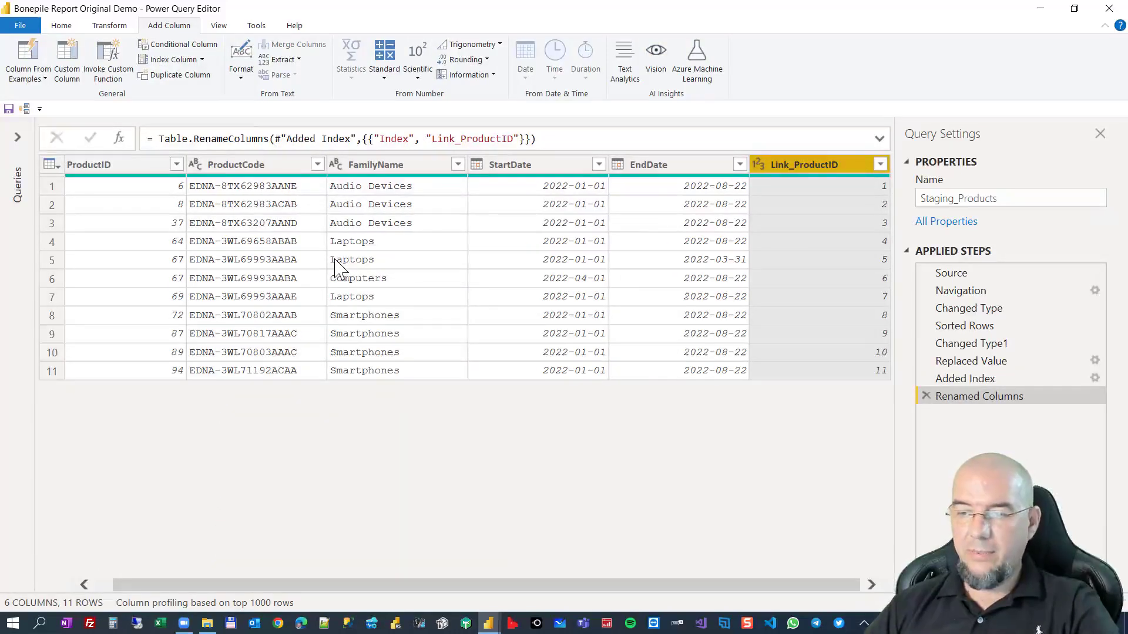
Create a query that references Staging_Products and name it Staging_Products_Bridge.
left_click(18, 137)
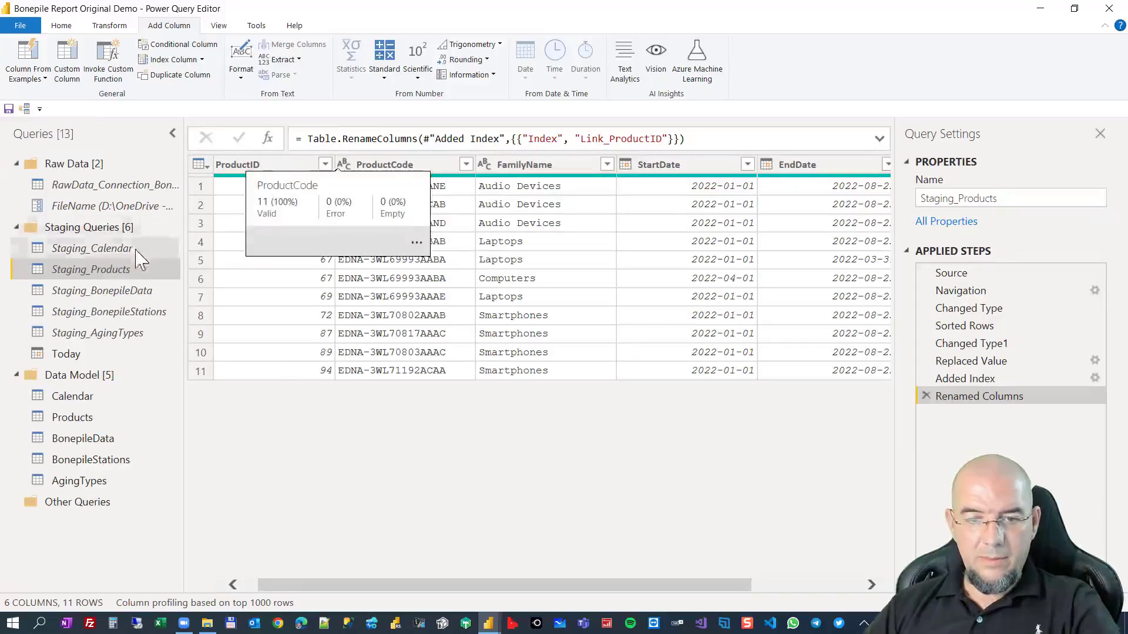
right_click(135, 272)
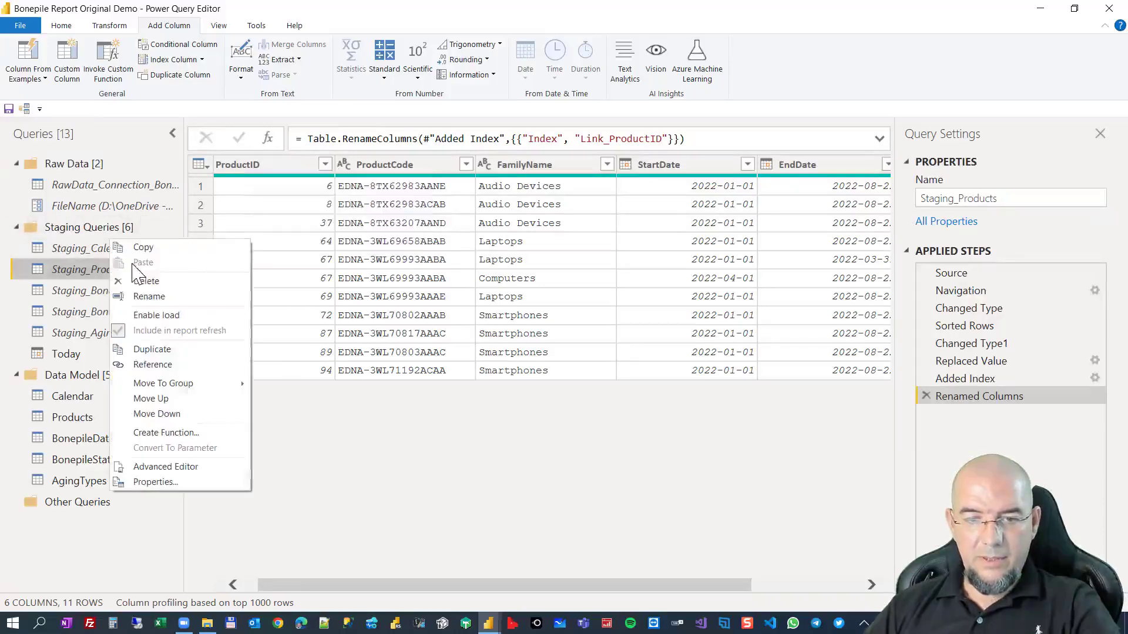
left_click(185, 365)
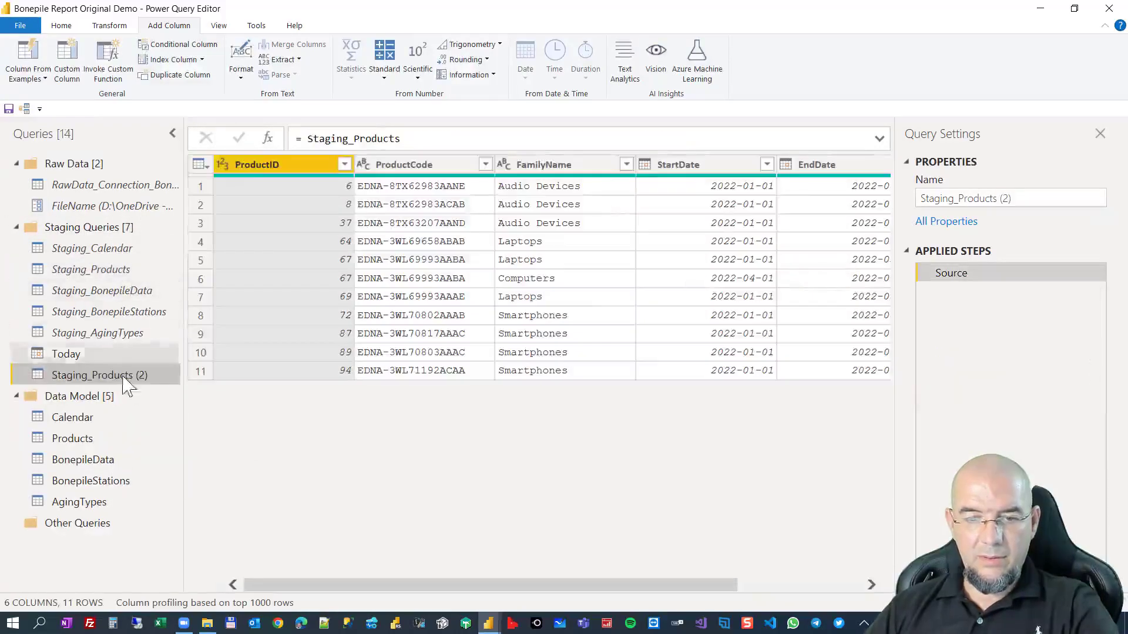
double_click(129, 376)
left_click(115, 375)
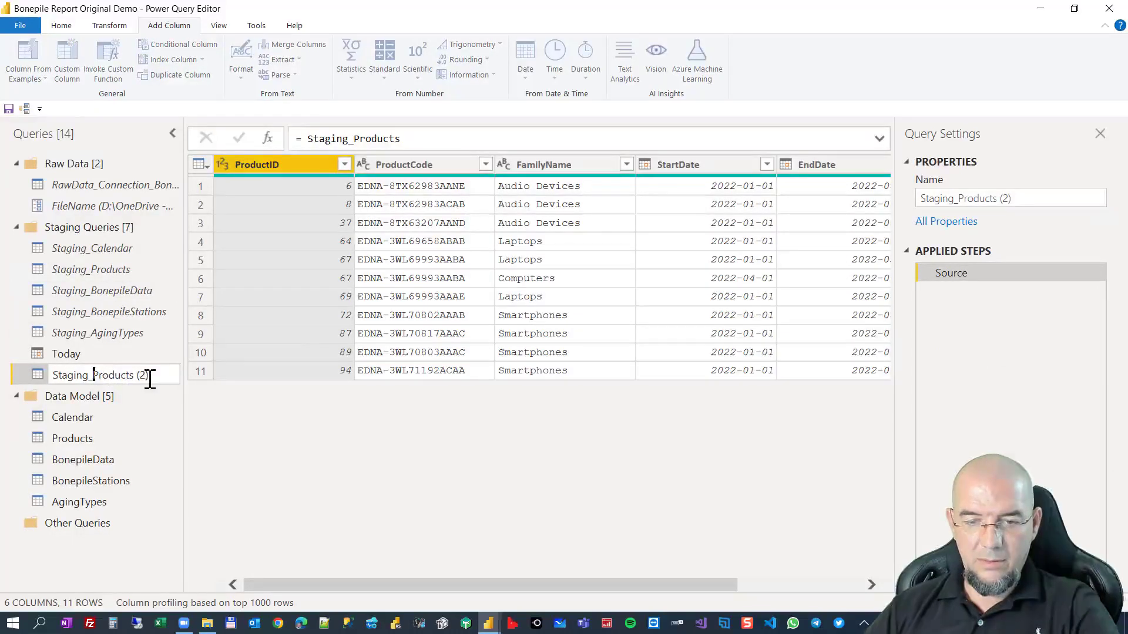
left_click_drag(137, 375, 184, 376)
key("BackSpace")
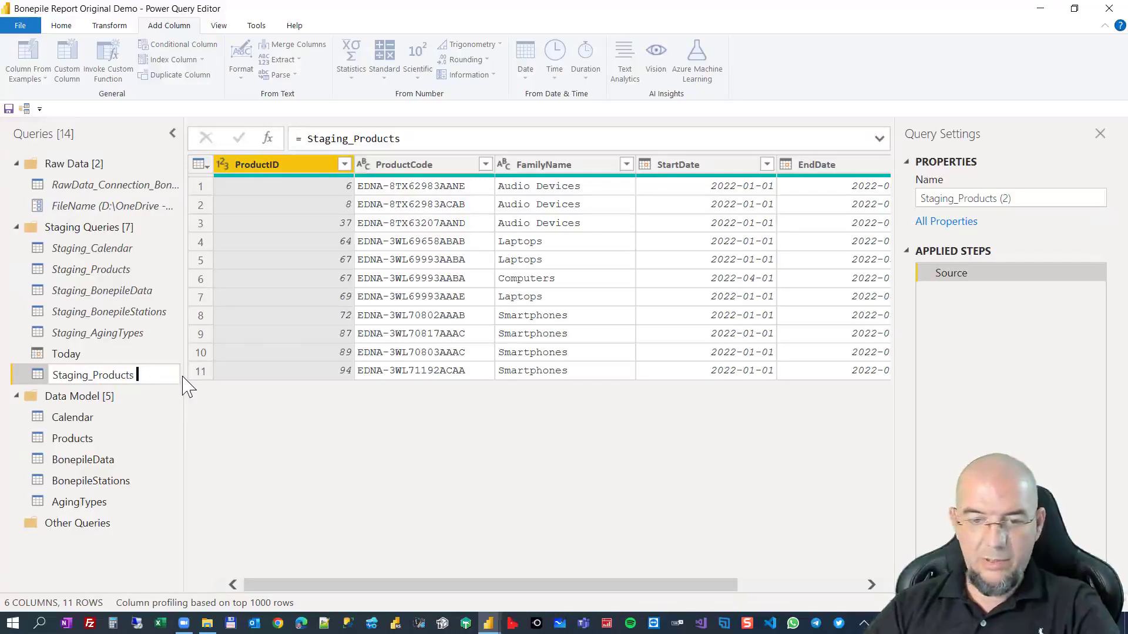
type("_B")
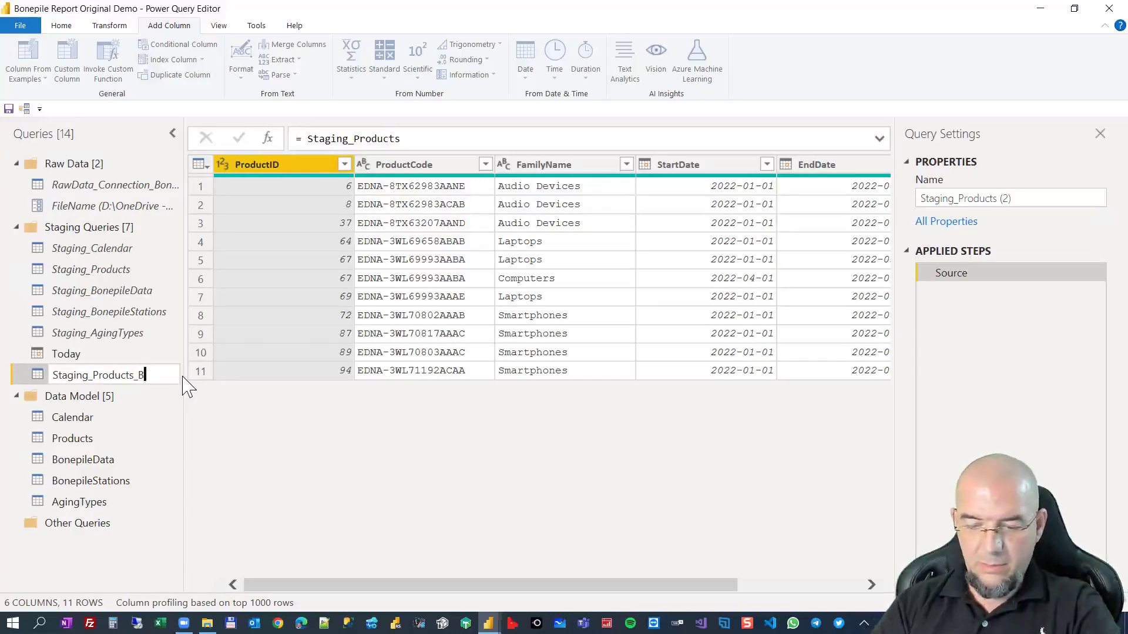
type("ridge")
key("Return")
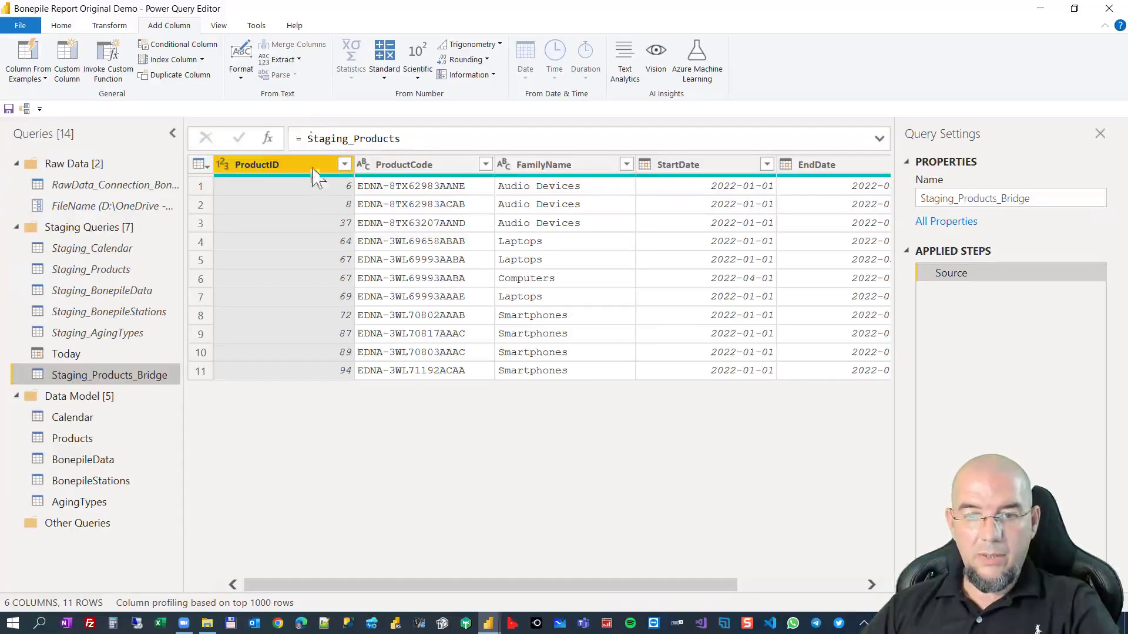
Keep only the ProductID, StartDate, EndDate and Link_ProductID columns in Staging_Products_Bridge.
left_click(62, 25)
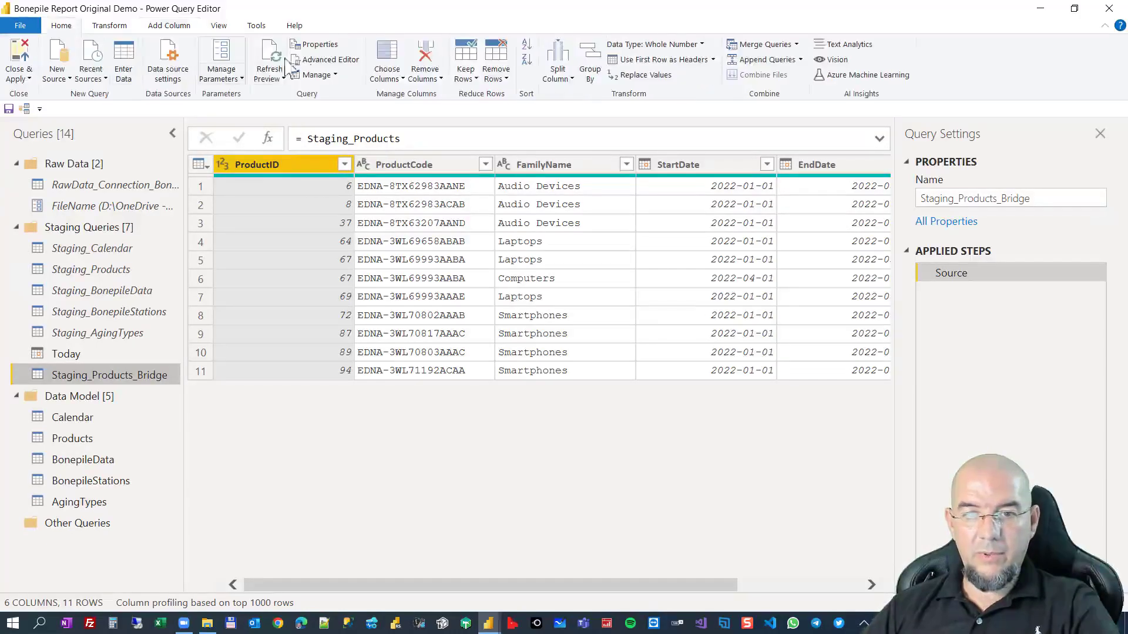
left_click(386, 59)
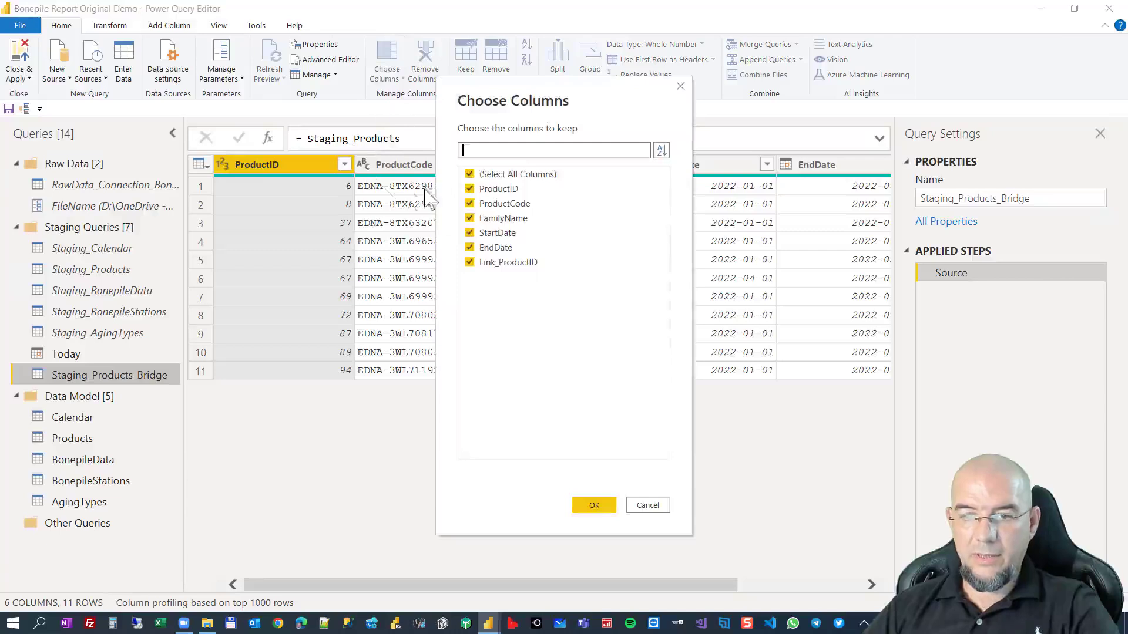
left_click(491, 178)
left_click(492, 189)
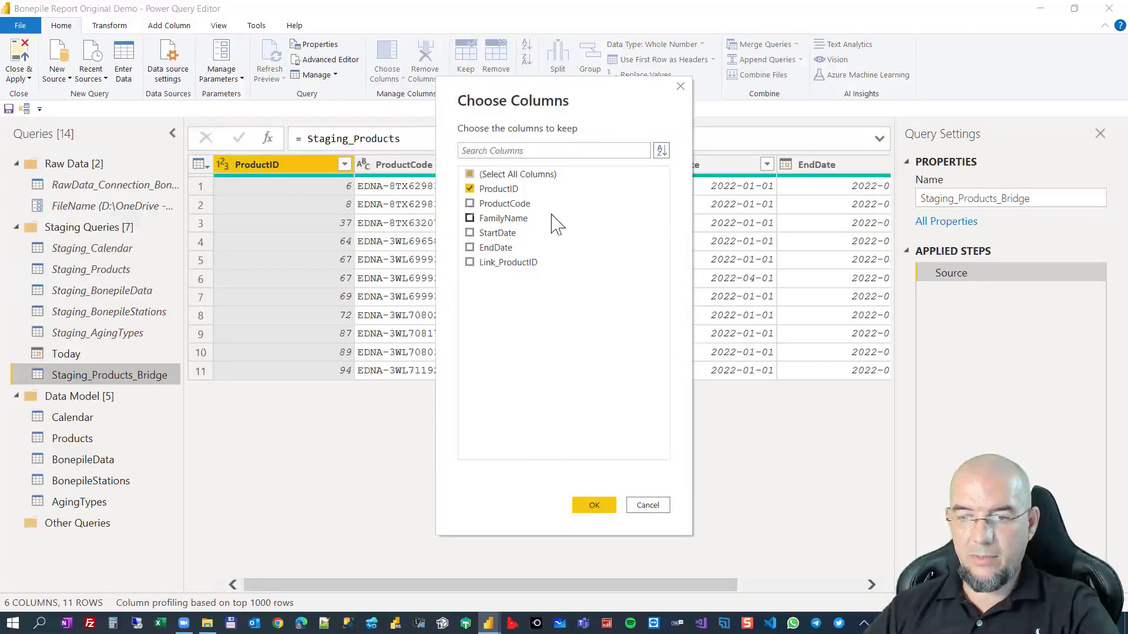
left_click(494, 233)
left_click(494, 248)
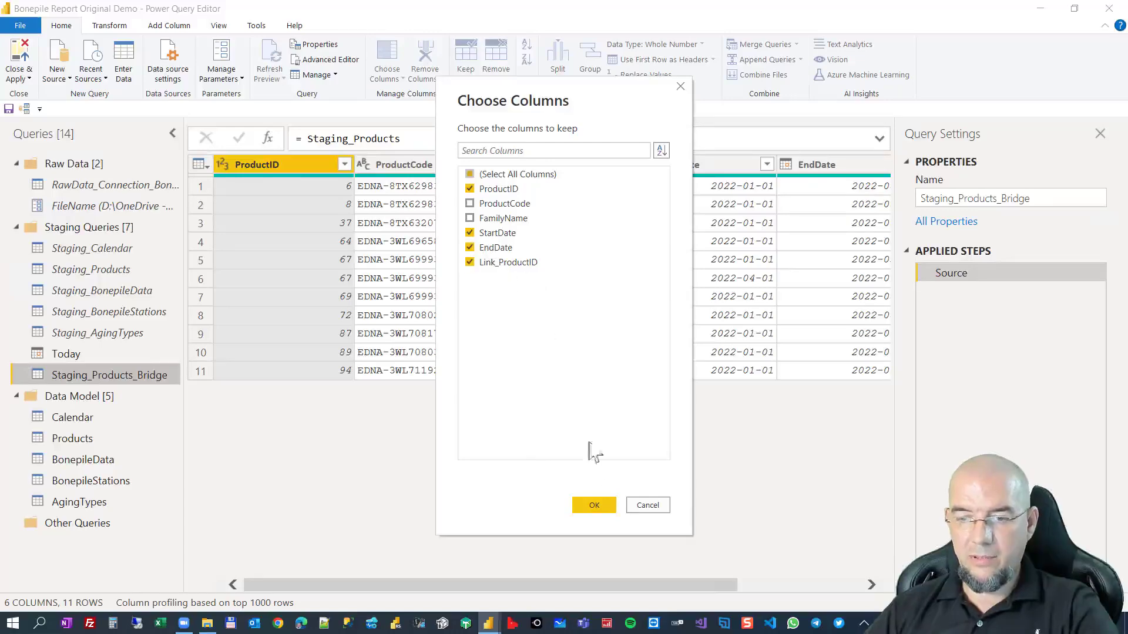
left_click(594, 508)
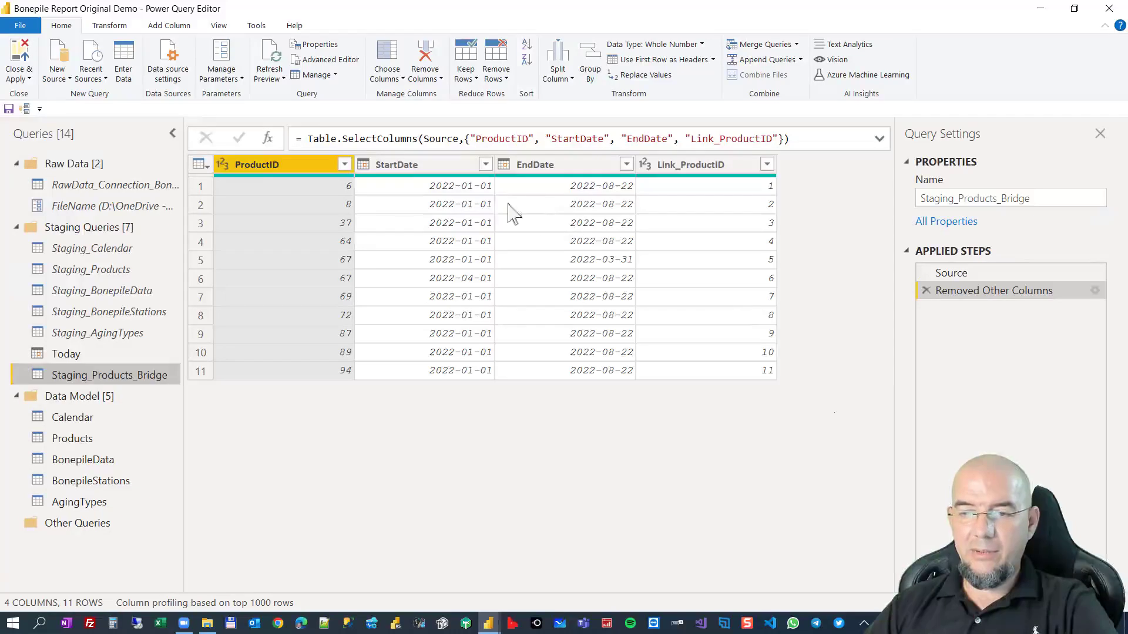
Start a custom column in Staging_Products_Bridge with a pair of curly braces { } as its formula.
left_click(468, 186)
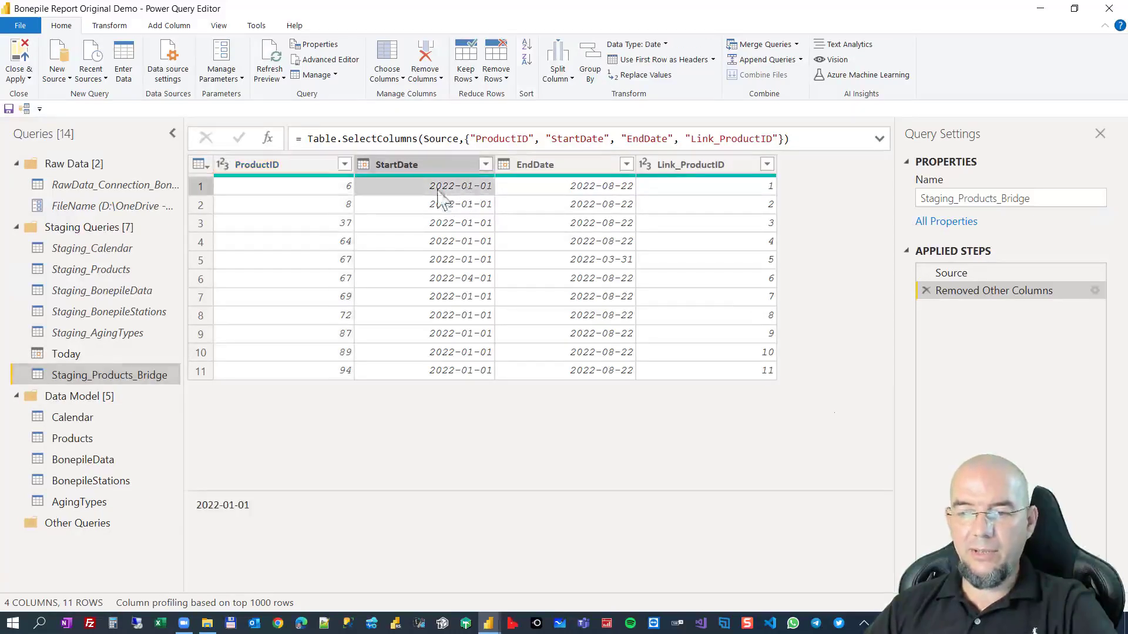
left_click(600, 189)
left_click(171, 26)
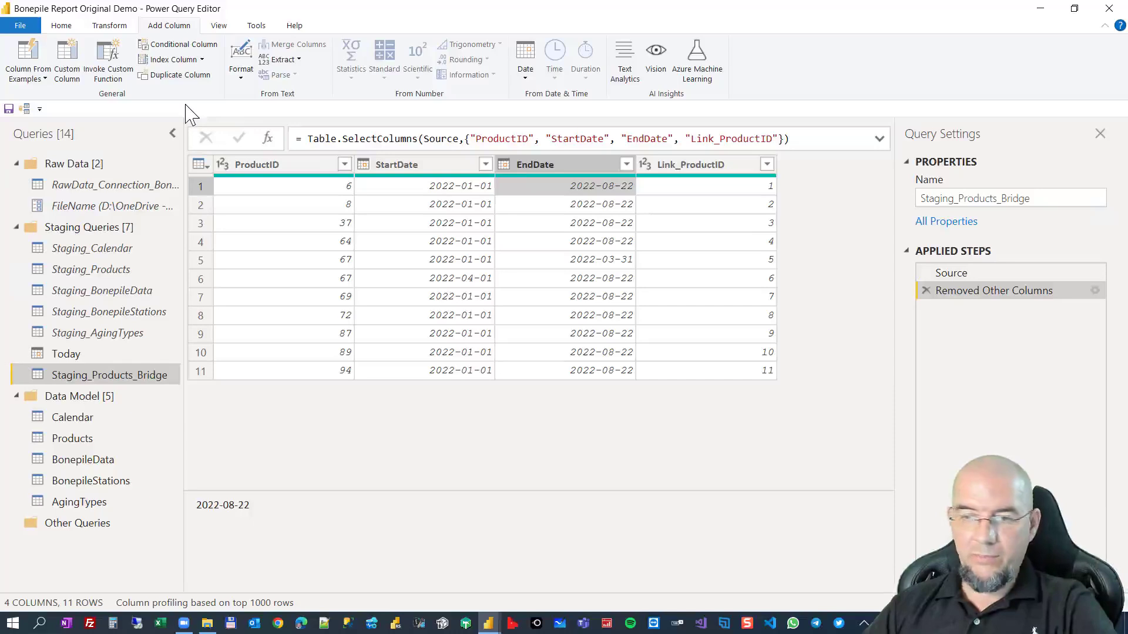
left_click(66, 60)
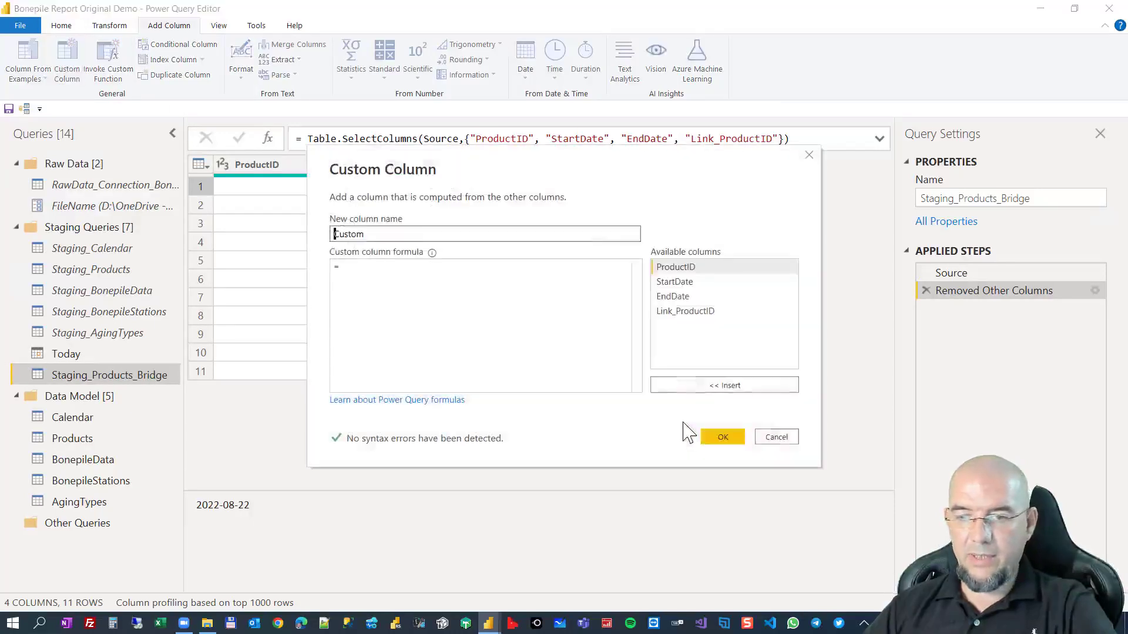
left_click(447, 295)
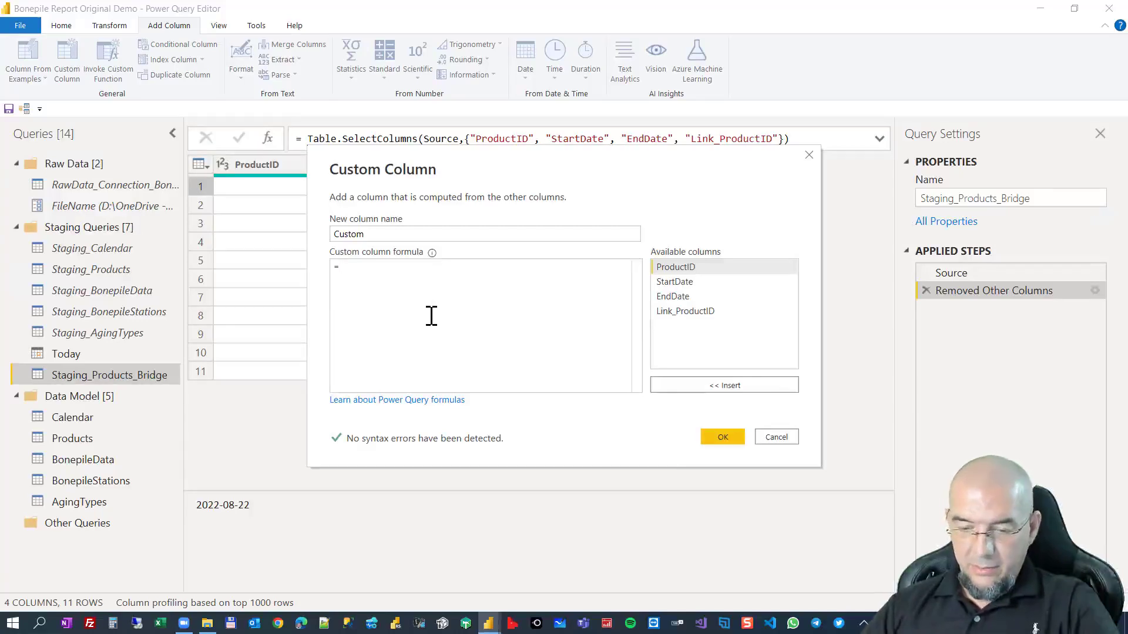
type("{}")
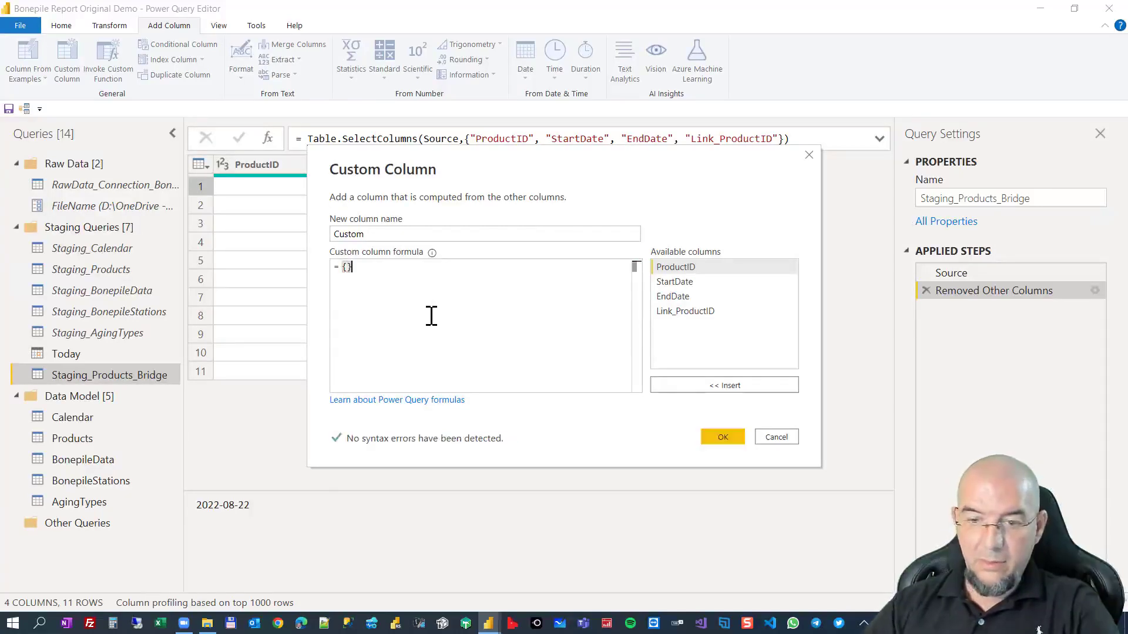
left_click(347, 266)
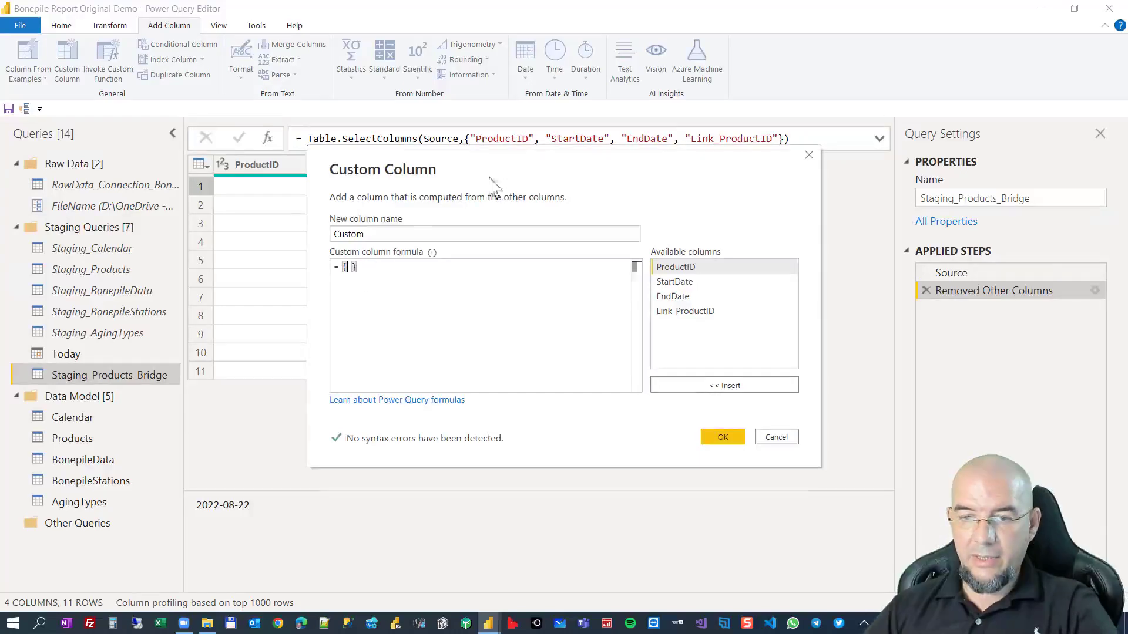
left_click_drag(506, 159, 472, 231)
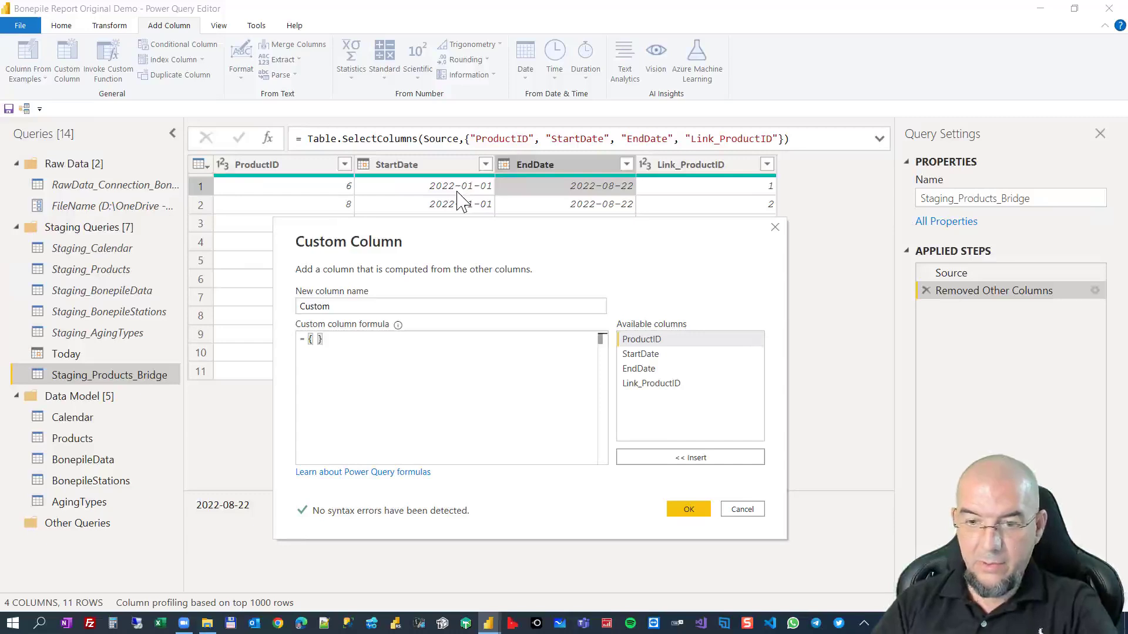
left_click(318, 338)
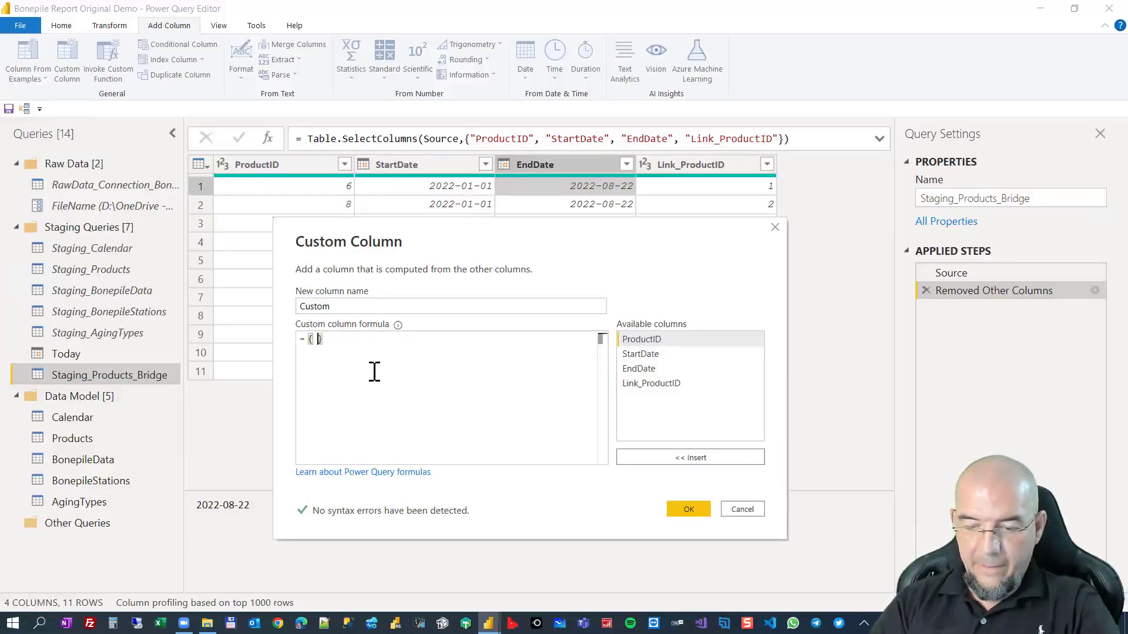
Enter Number.From([StartDate]) inside the curly braces as the start of the list.
type("number")
type(".From")
key("Tab")
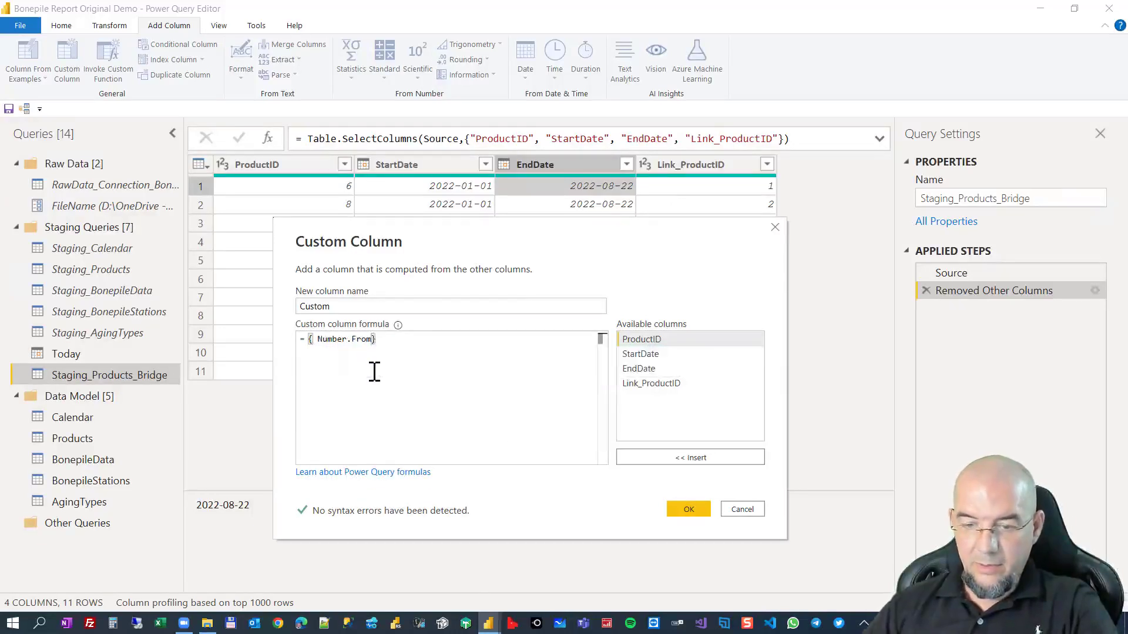
type("(")
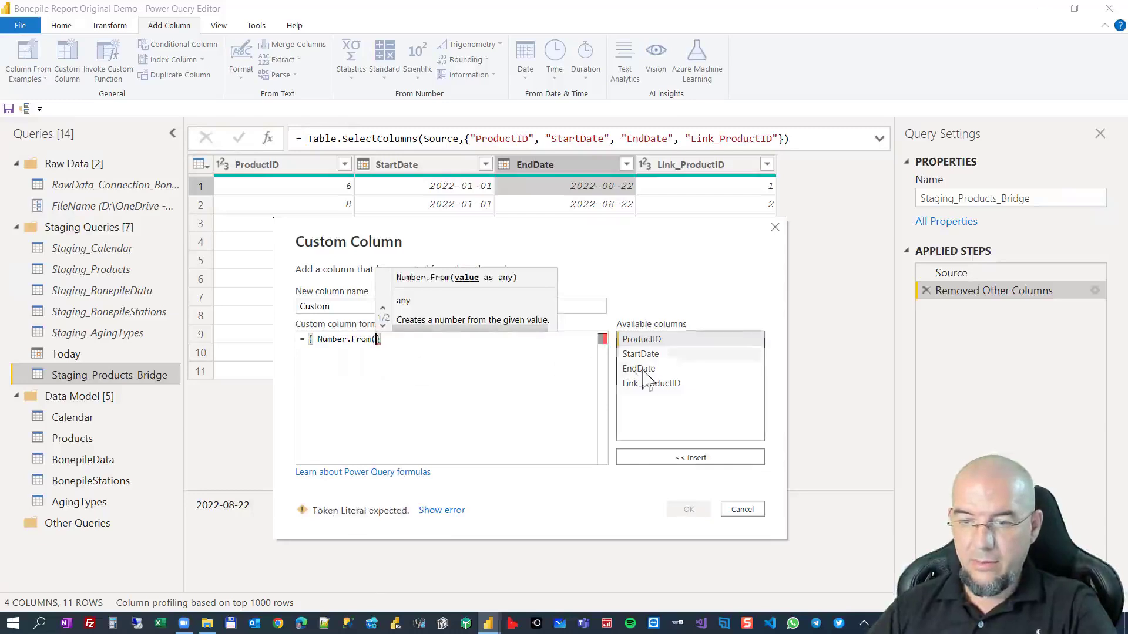
left_click(662, 354)
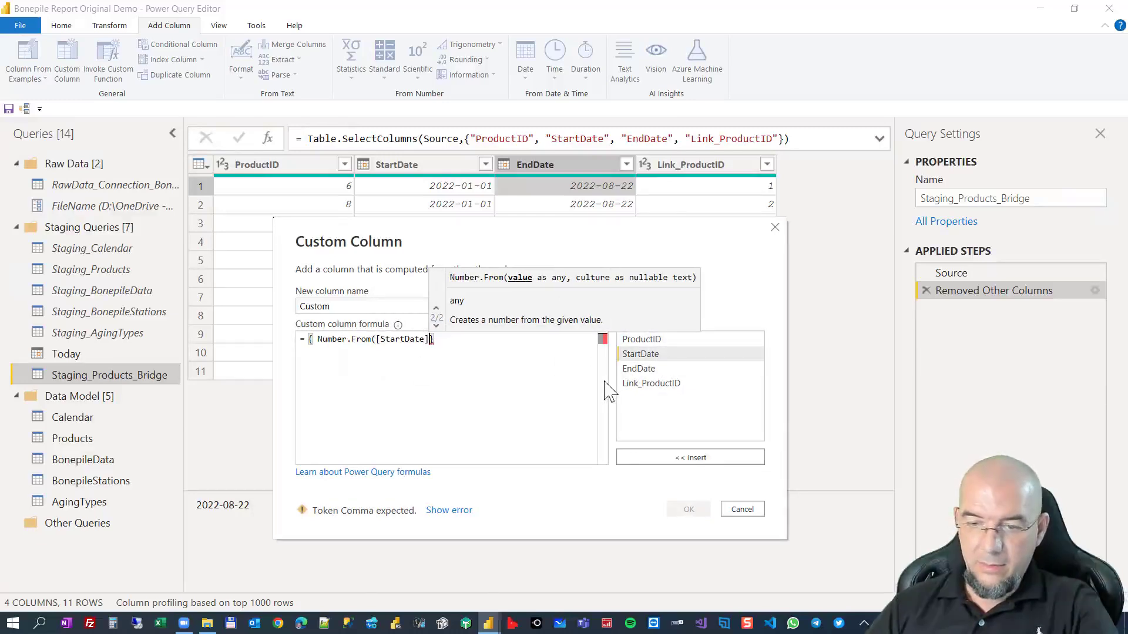
type(")")
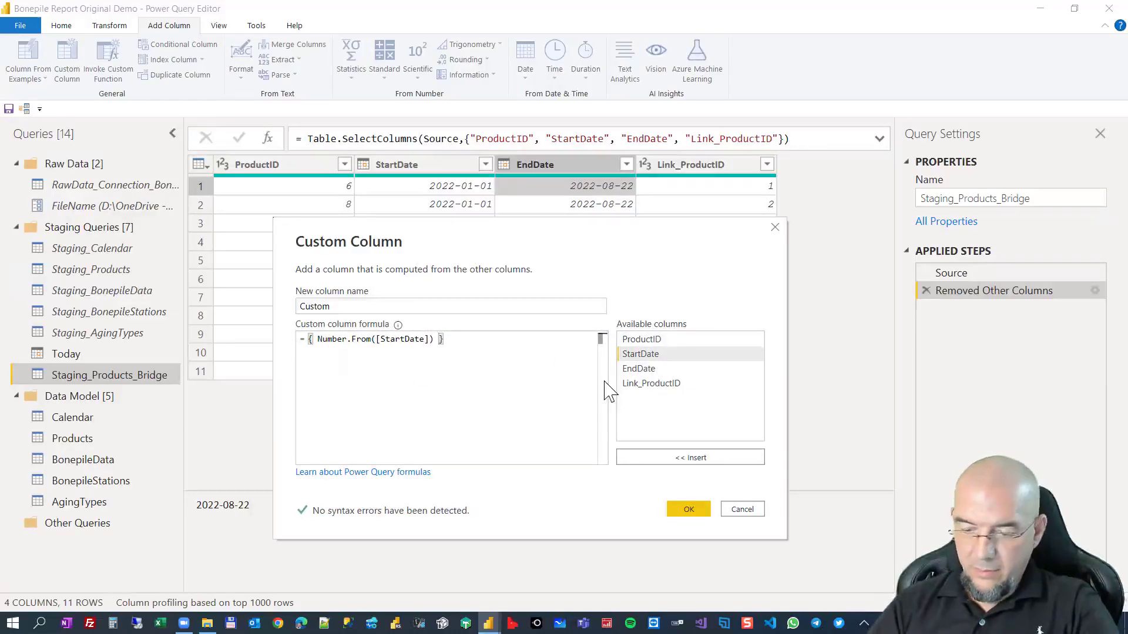
type(".. ")
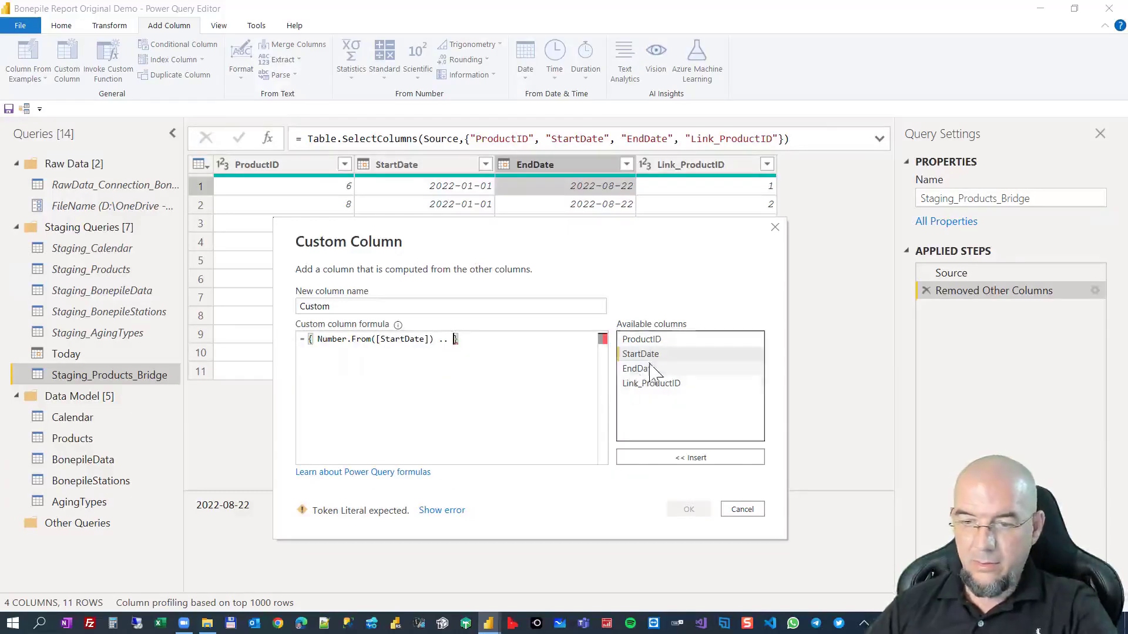
type("number.From")
Complete the list formula with .. Number.From([EndDate]) and create the custom column.
key("Tab")
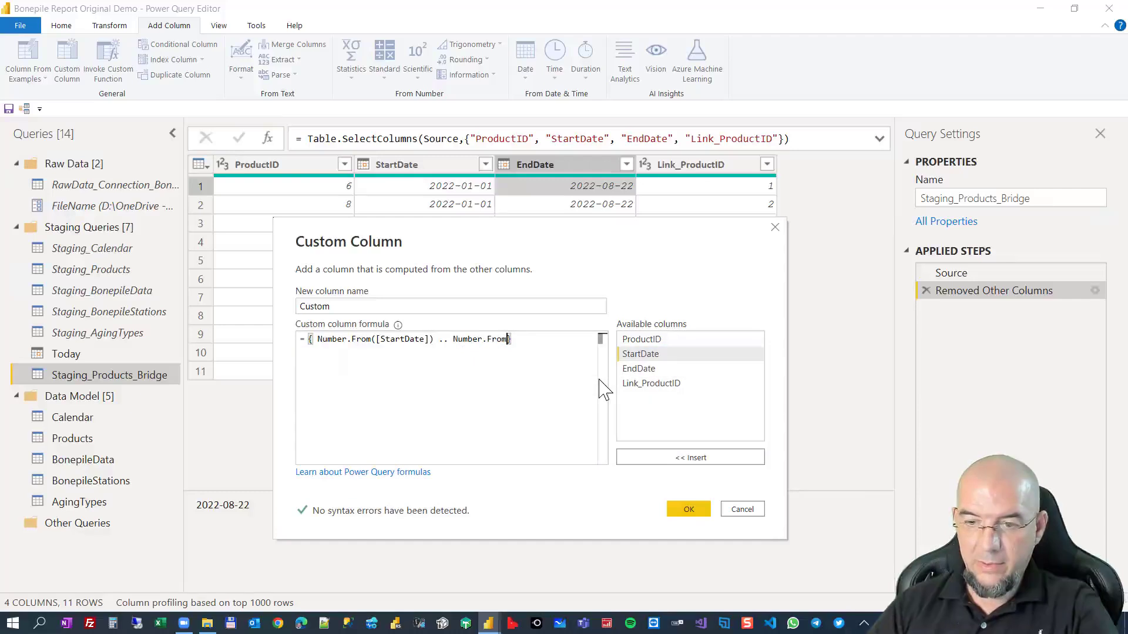
type("(")
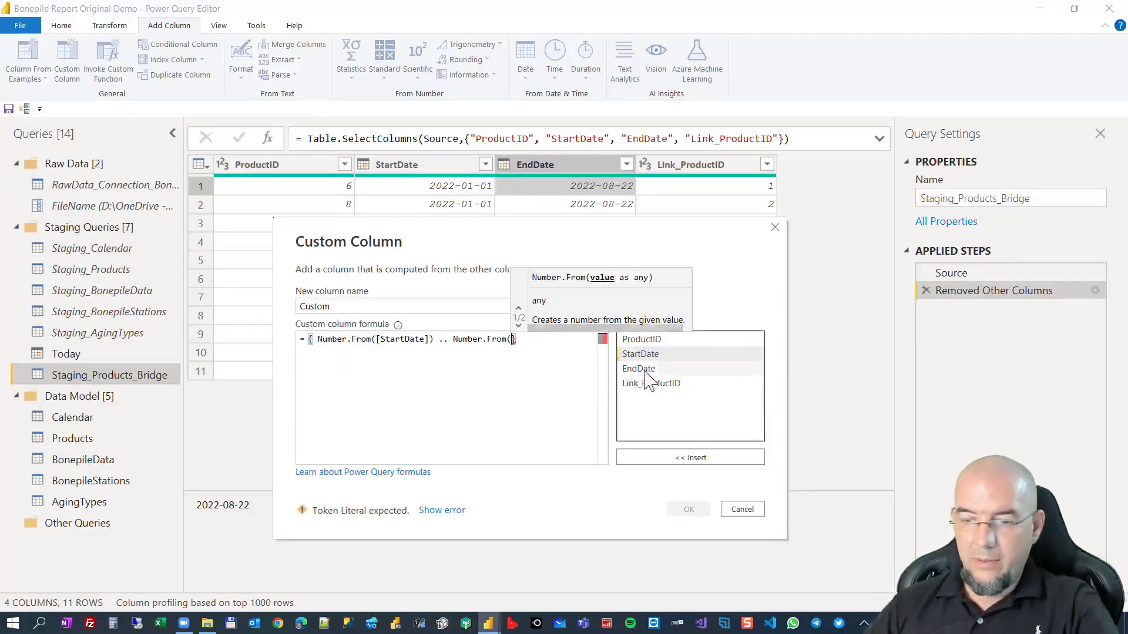
double_click(646, 370)
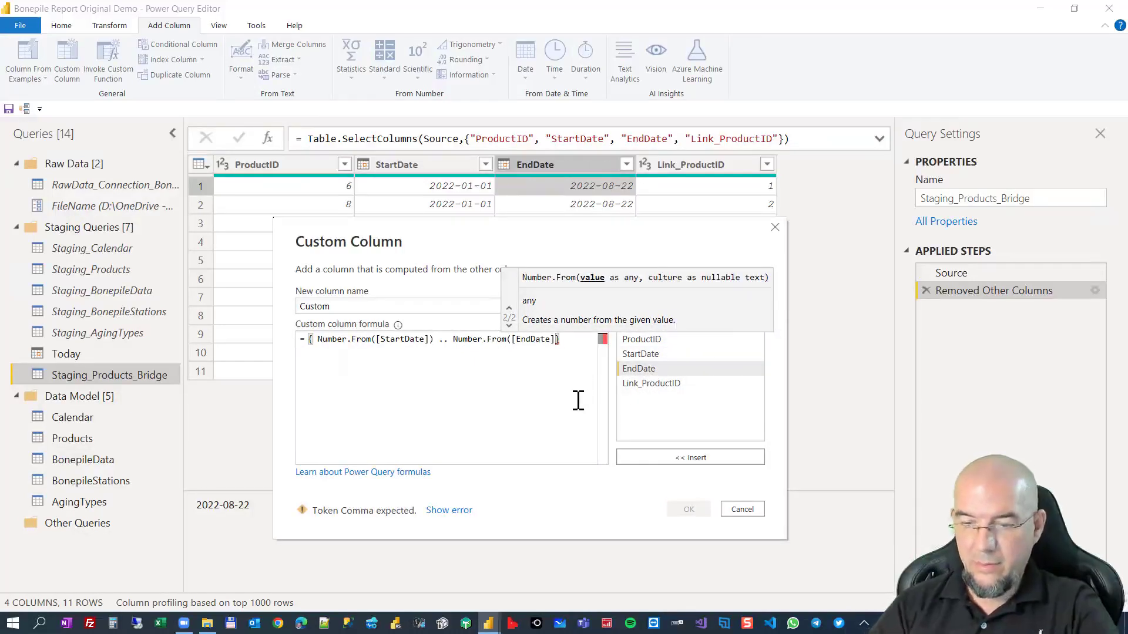
type(")")
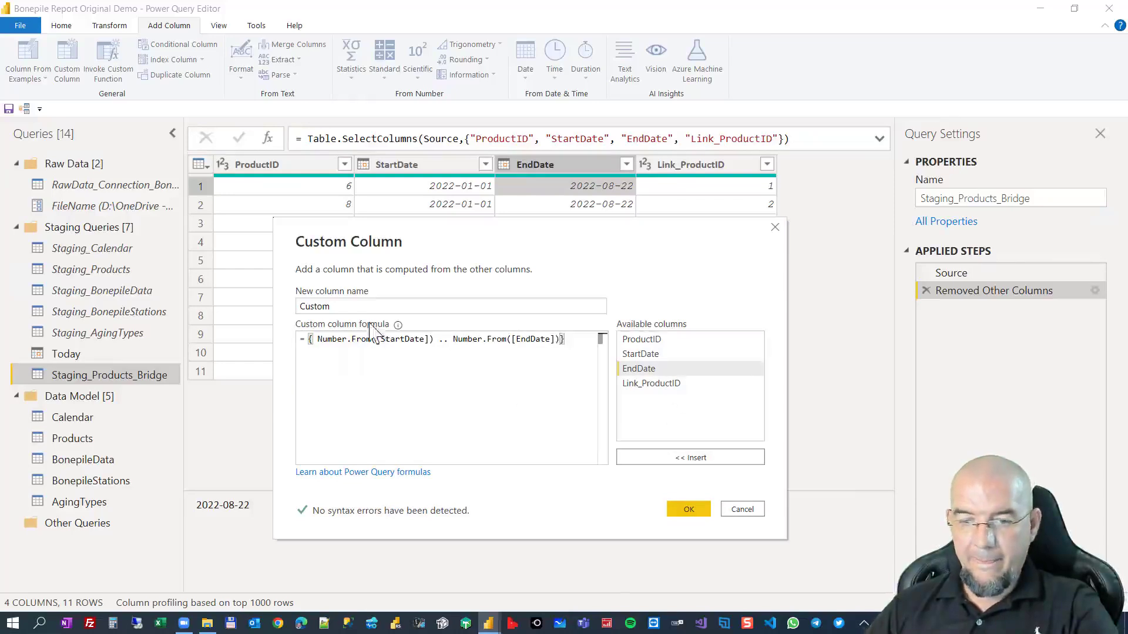
left_click(686, 510)
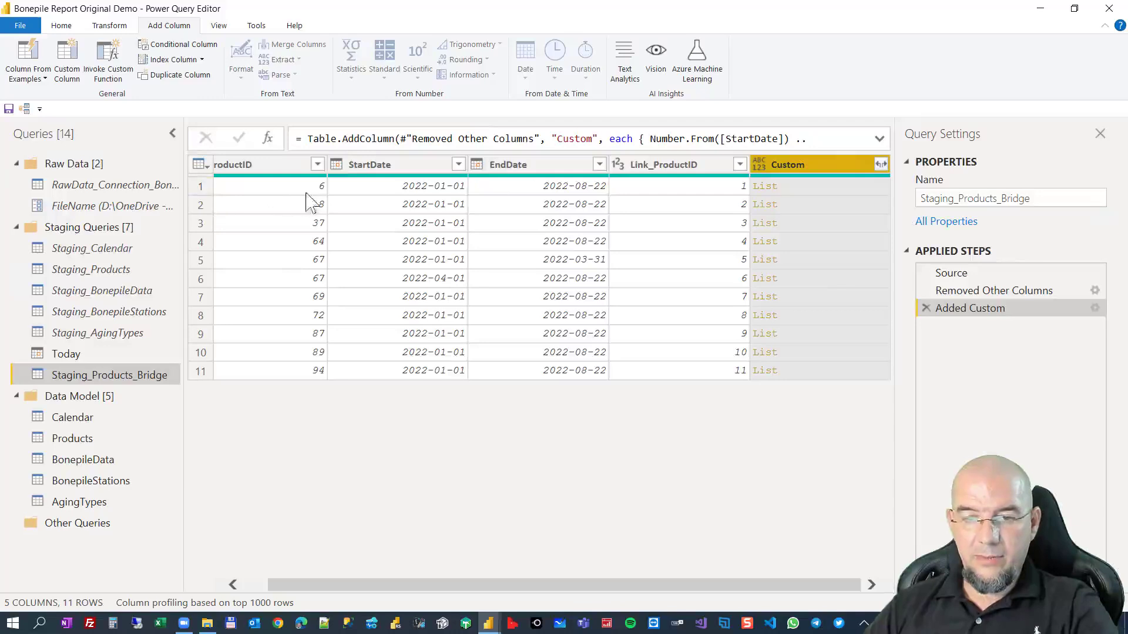
Preview the generated lists in the Custom column for the first product and both rows of product 67.
left_click(172, 135)
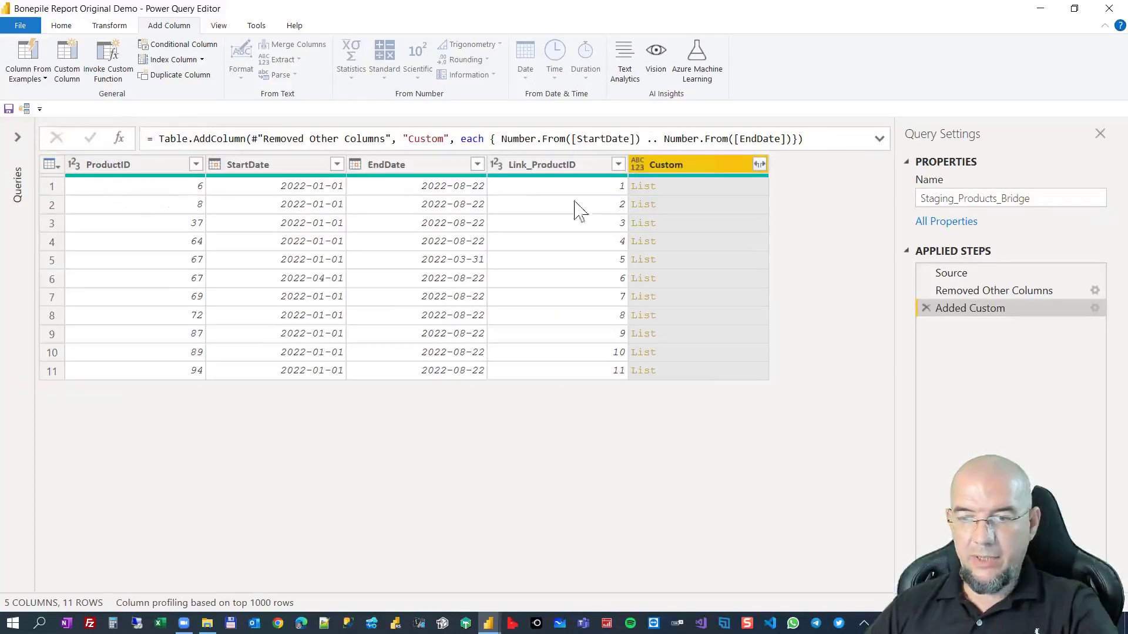
left_click(682, 192)
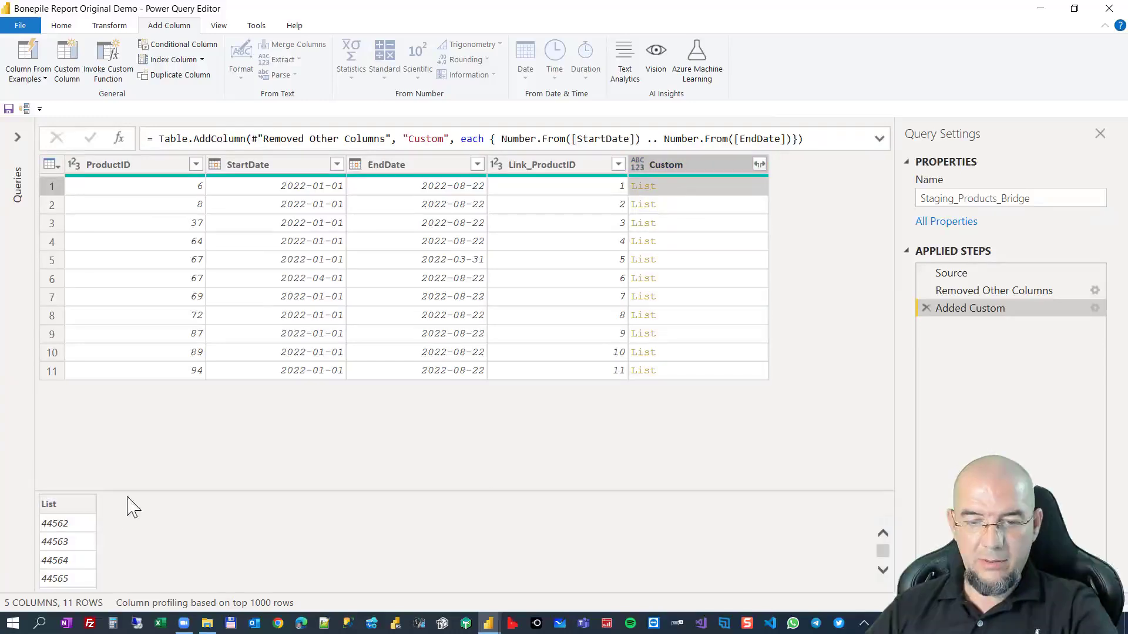
left_click_drag(134, 492, 166, 403)
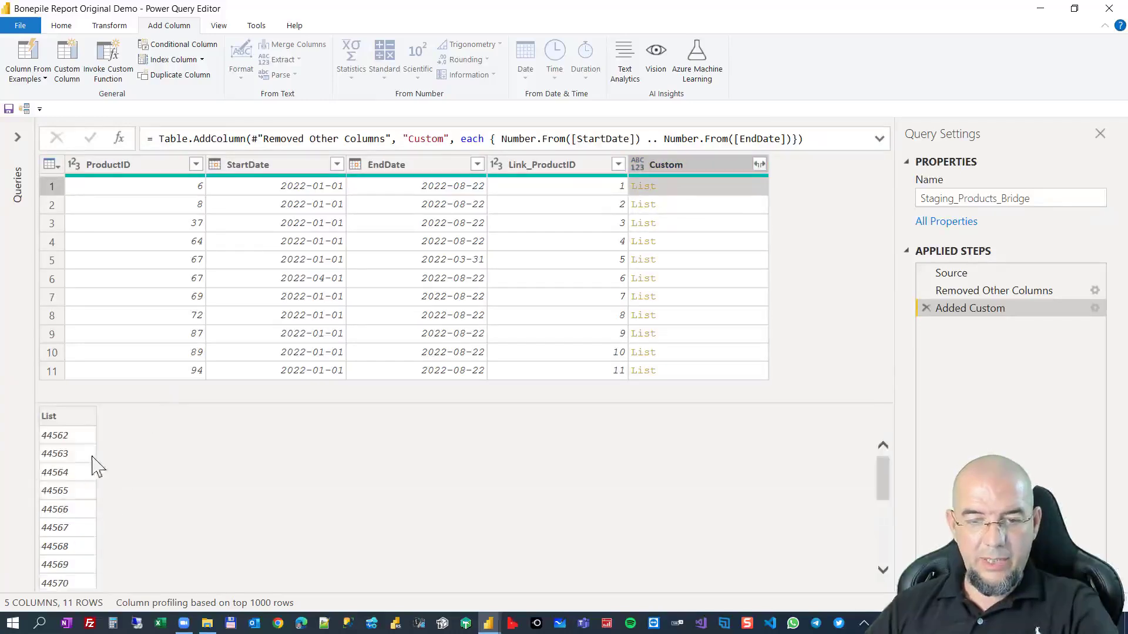
scroll(82, 464, "down", 4)
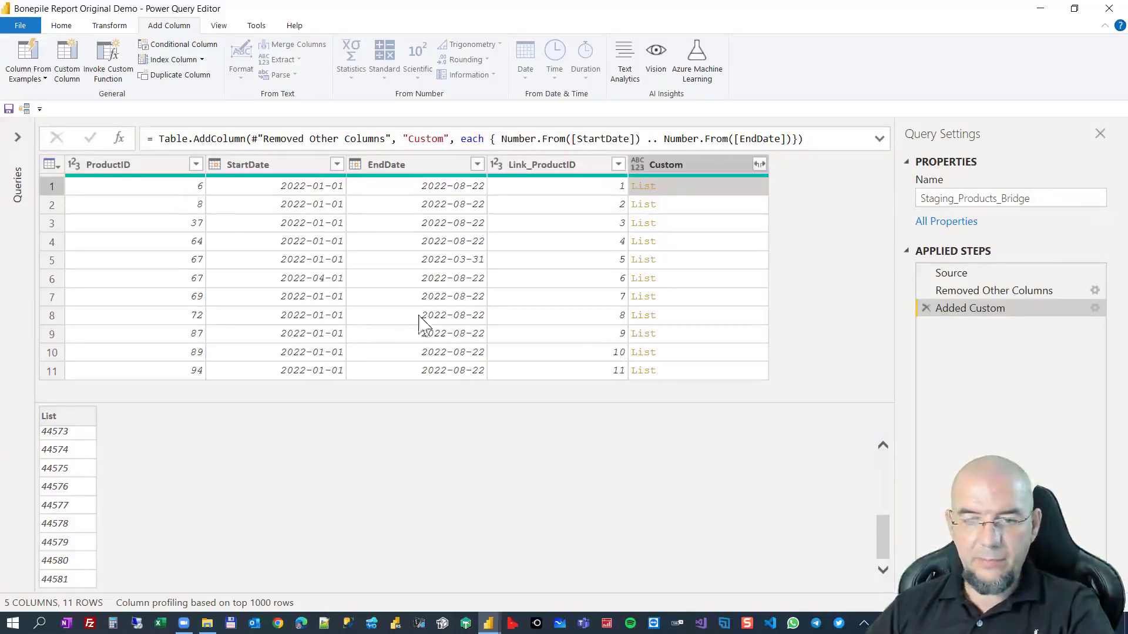
left_click(676, 265)
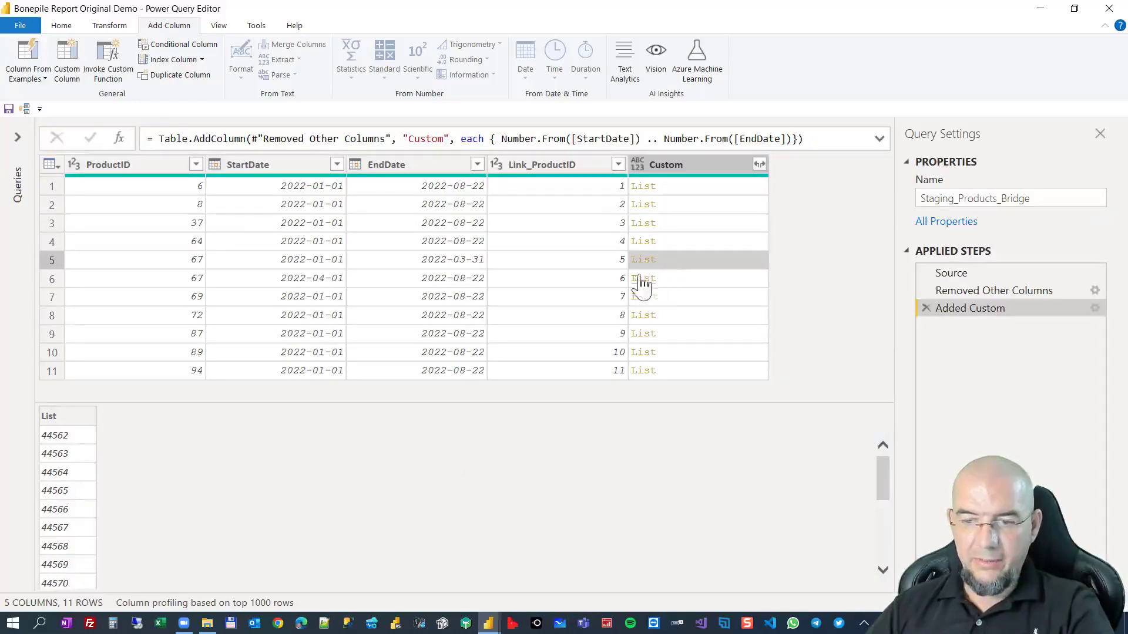
left_click(689, 281)
left_click(688, 265)
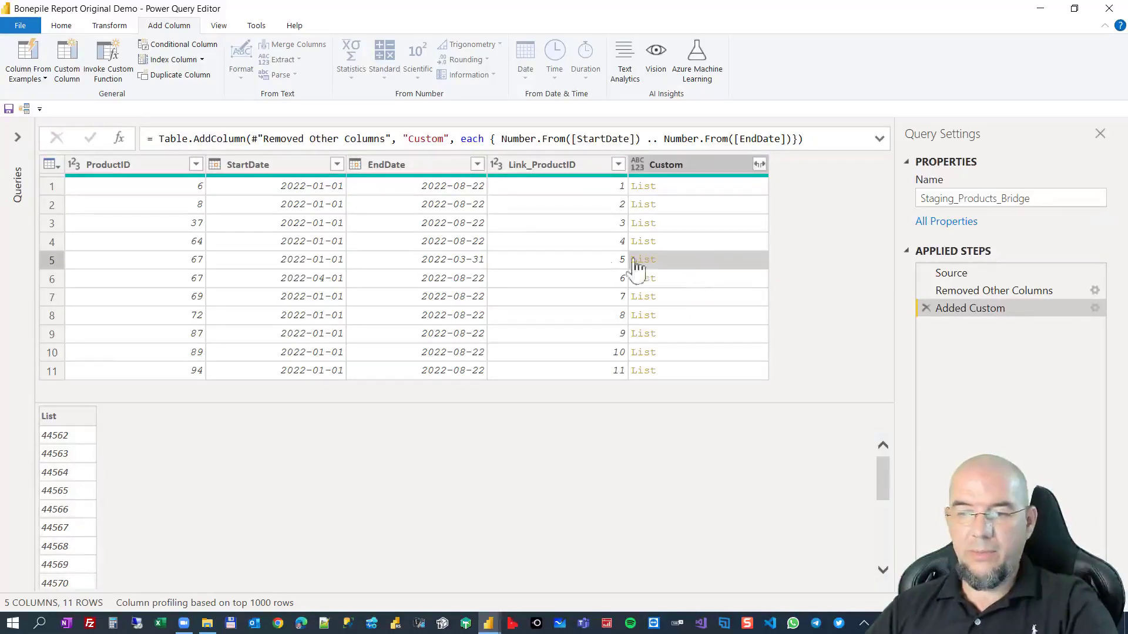
Remove all columns except ProductID, Link_ProductID and Custom, and preview the first row's list.
left_click(155, 166)
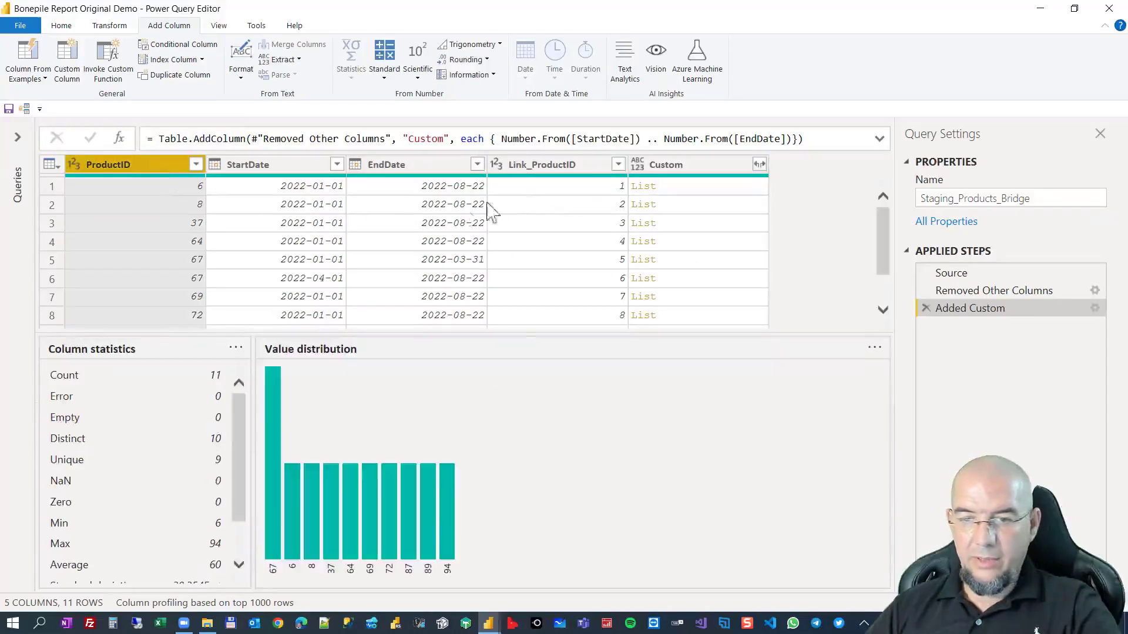
left_click(561, 166)
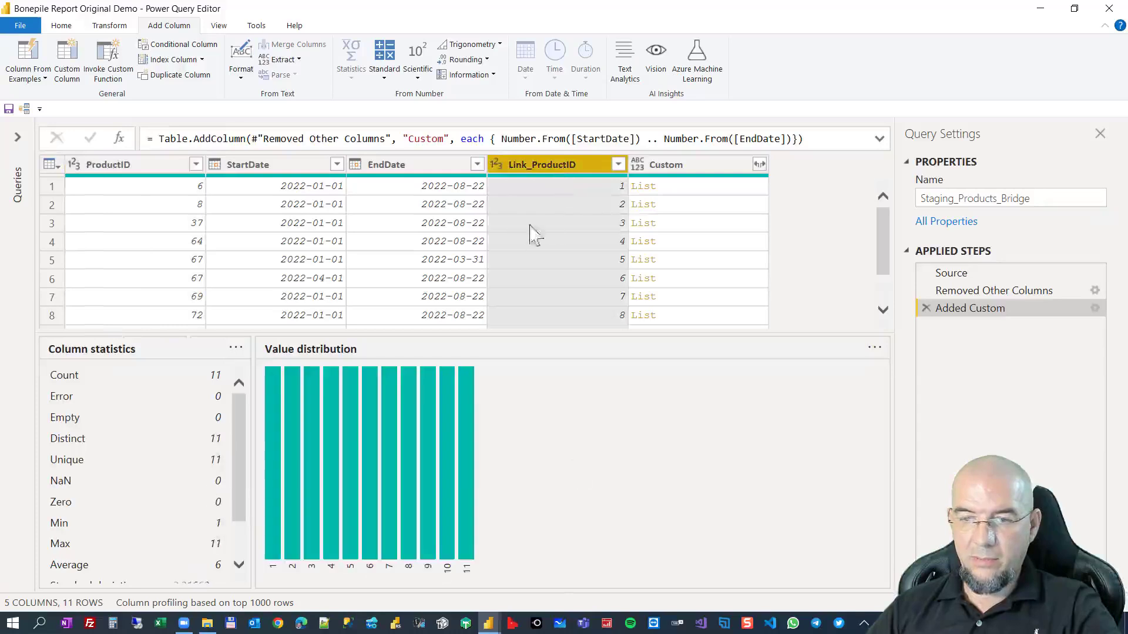
left_click(698, 170)
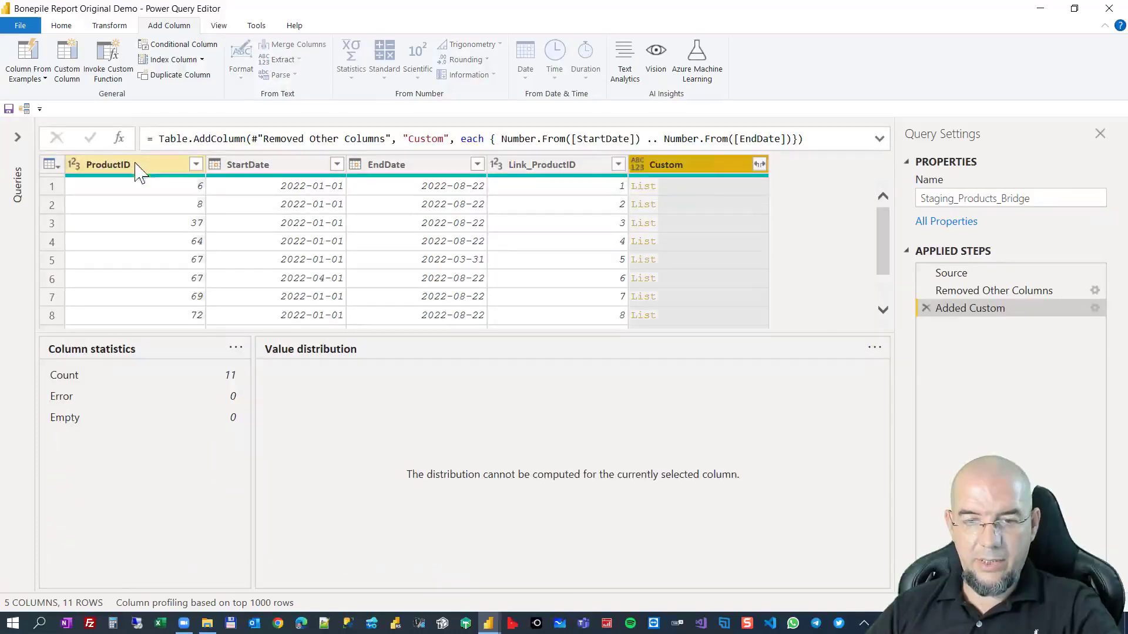
left_click(139, 169)
left_click(517, 166, "ctrl")
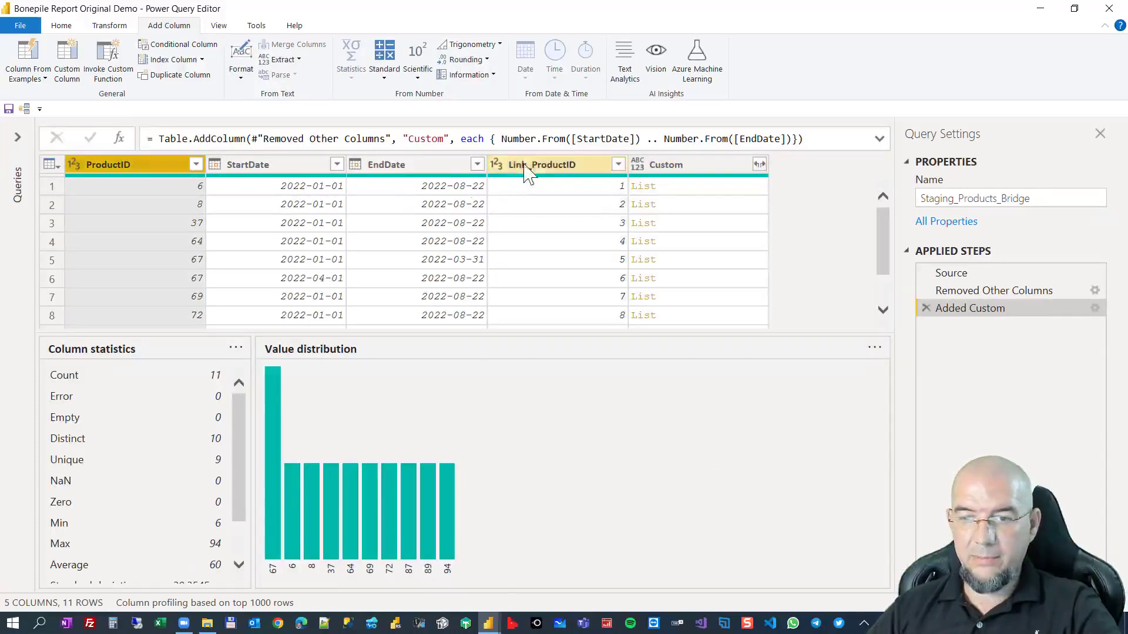
left_click(681, 171, "ctrl")
right_click(687, 179)
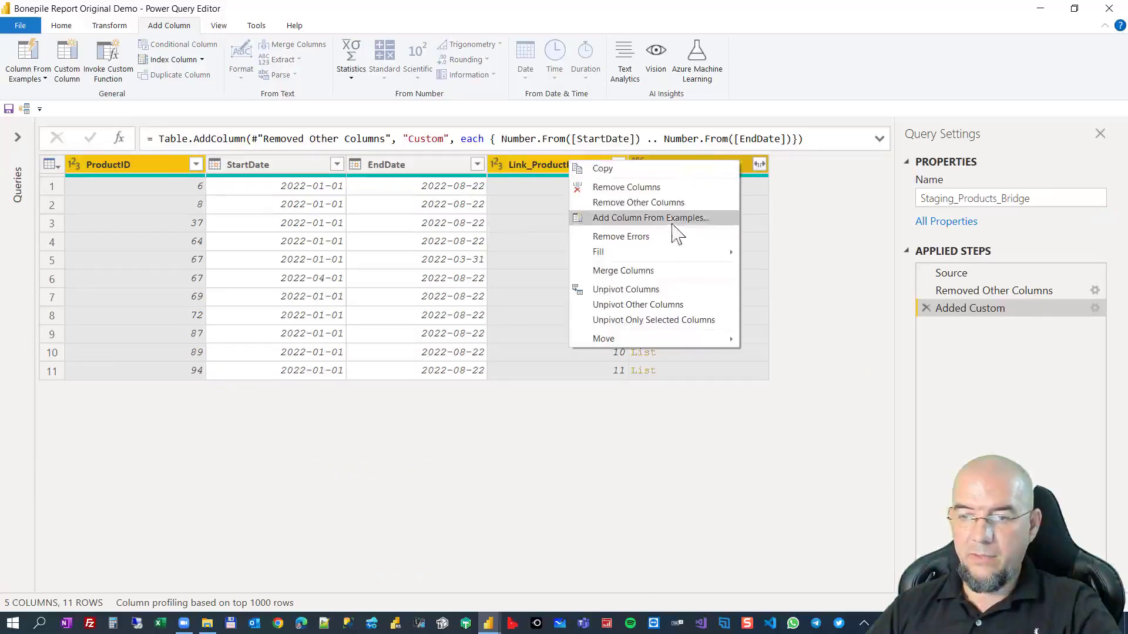
left_click(641, 202)
left_click(439, 187)
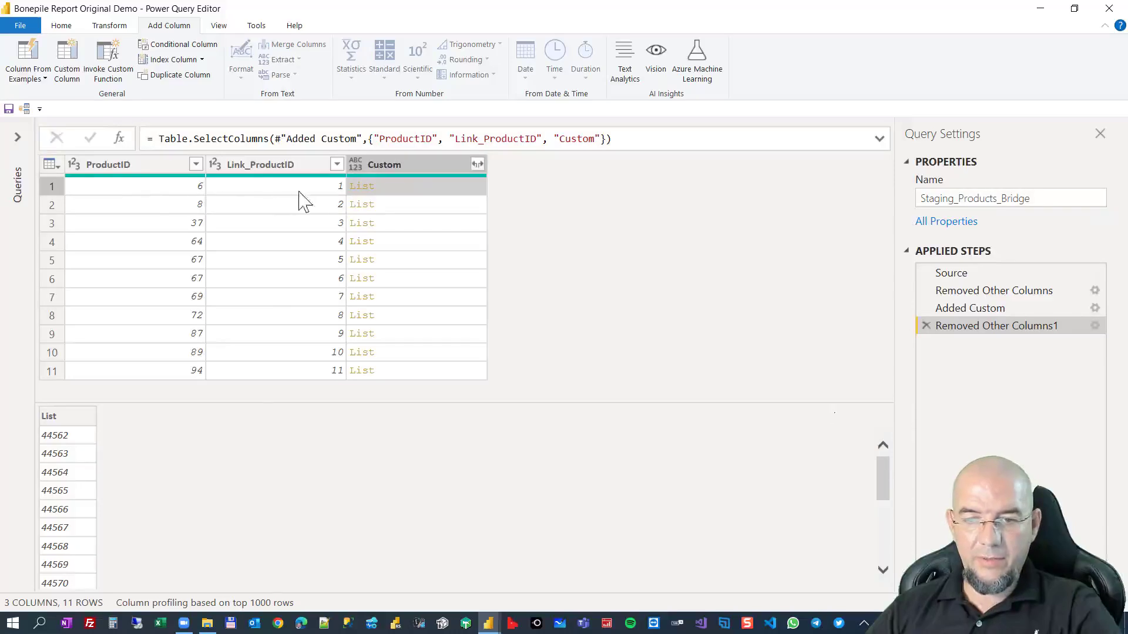
Expand the lists in the Custom column to new rows and set the column's data type to Date.
left_click(477, 164)
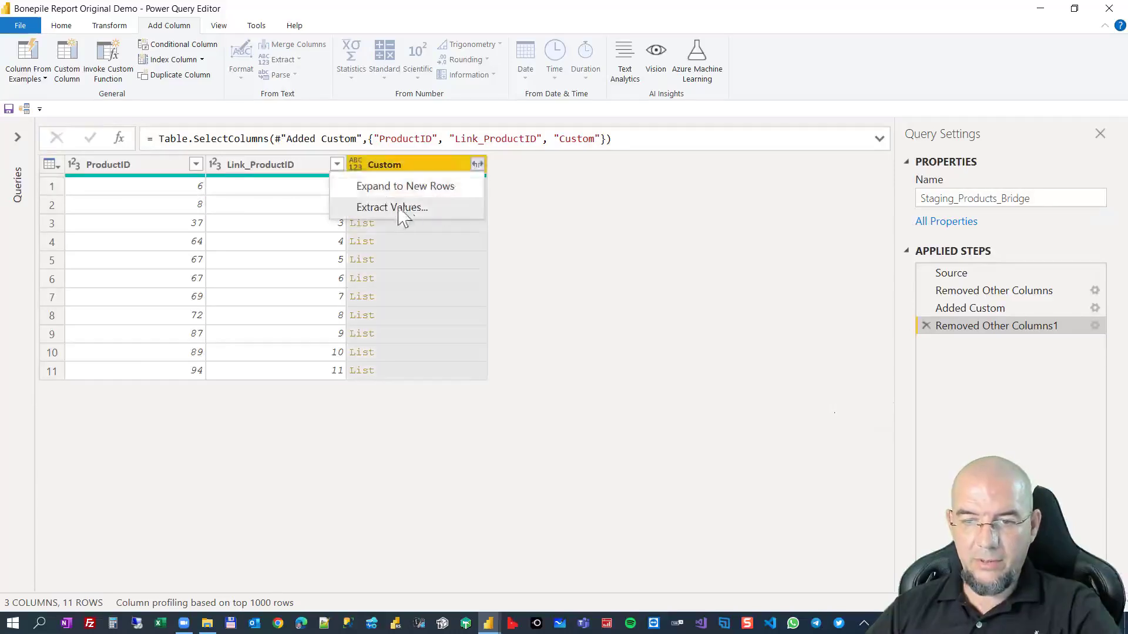
left_click(401, 187)
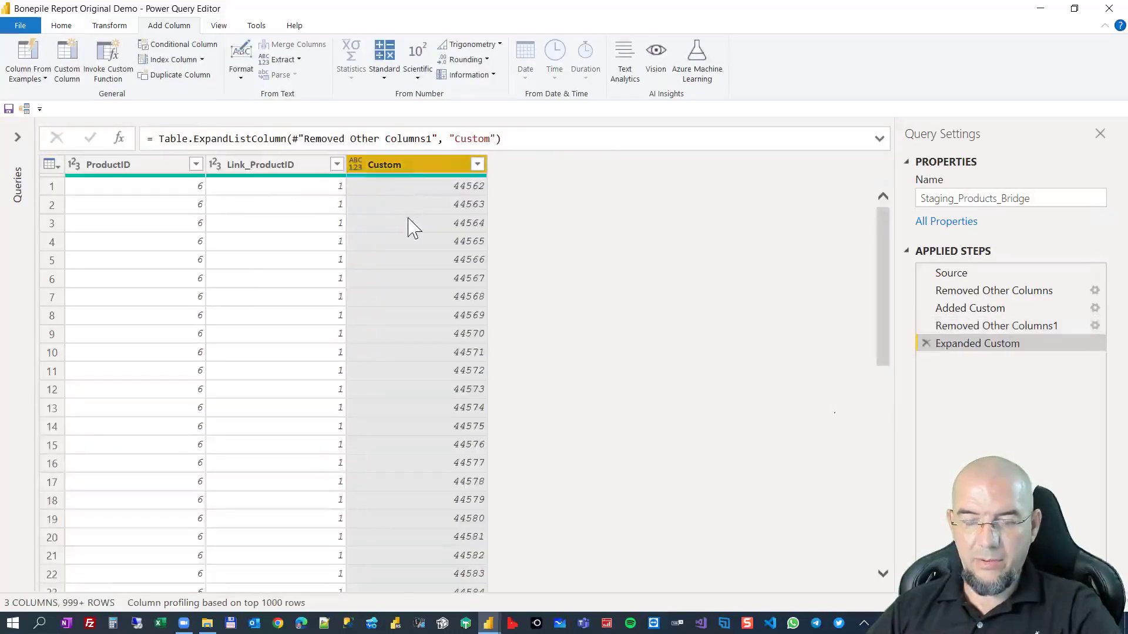
left_click(356, 163)
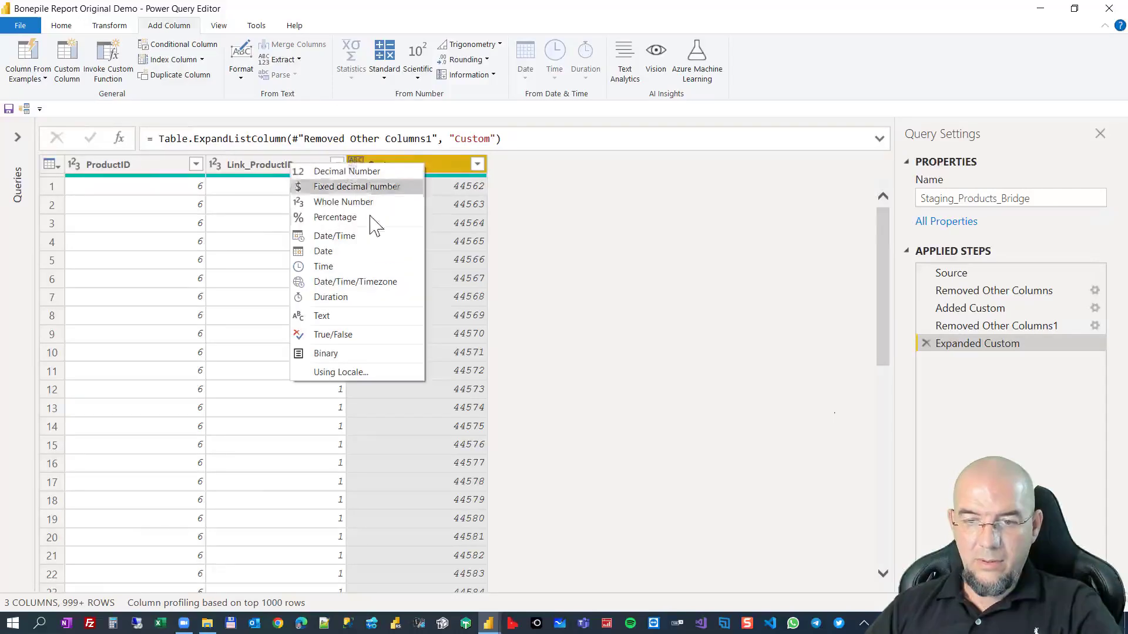
left_click(363, 255)
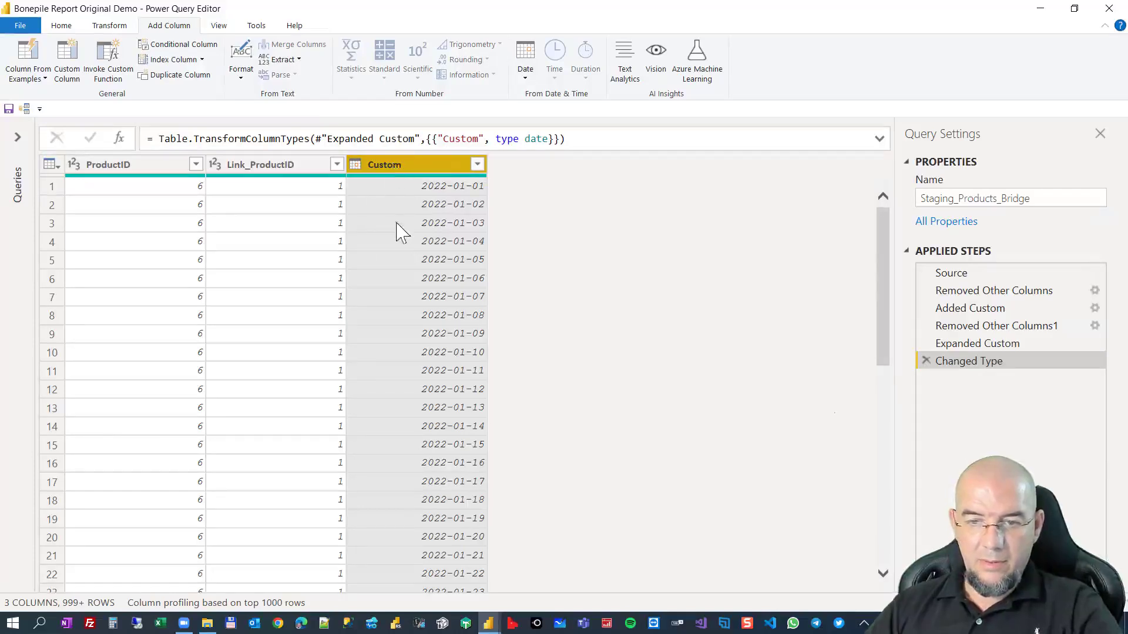
scroll(389, 329, "down", 20)
scroll(399, 364, "down", 17)
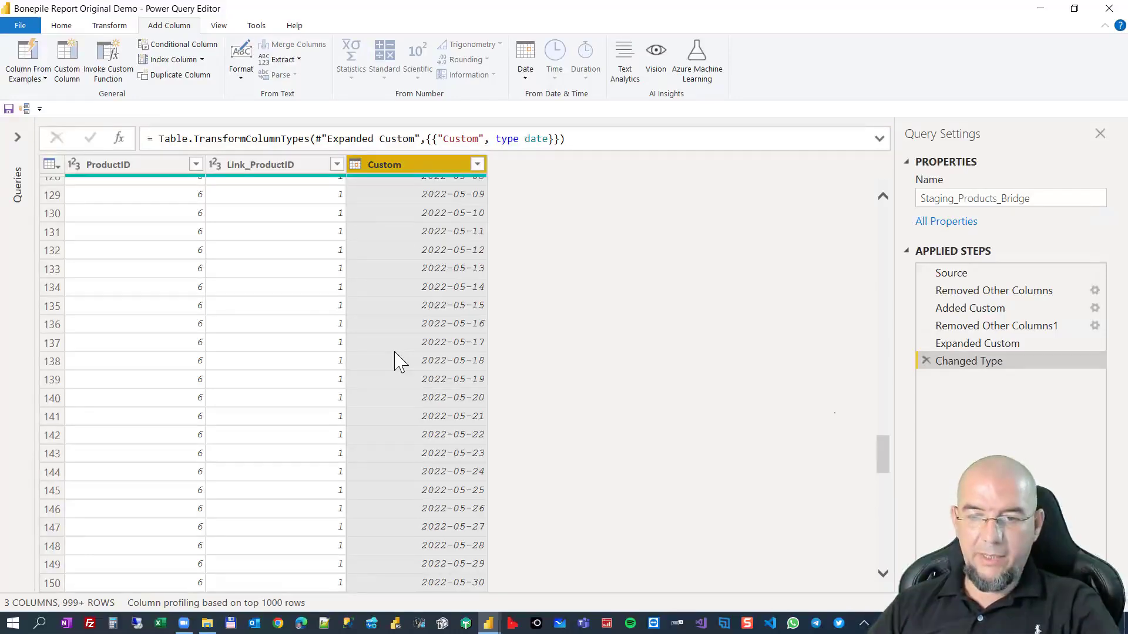
scroll(397, 361, "down", 20)
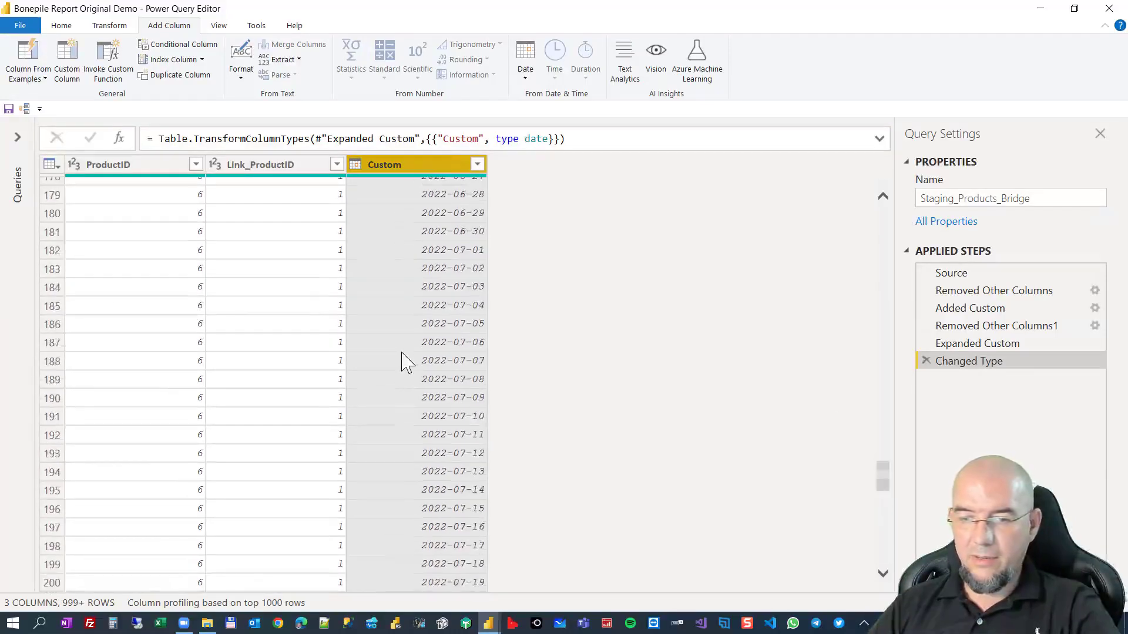
scroll(410, 361, "down", 3)
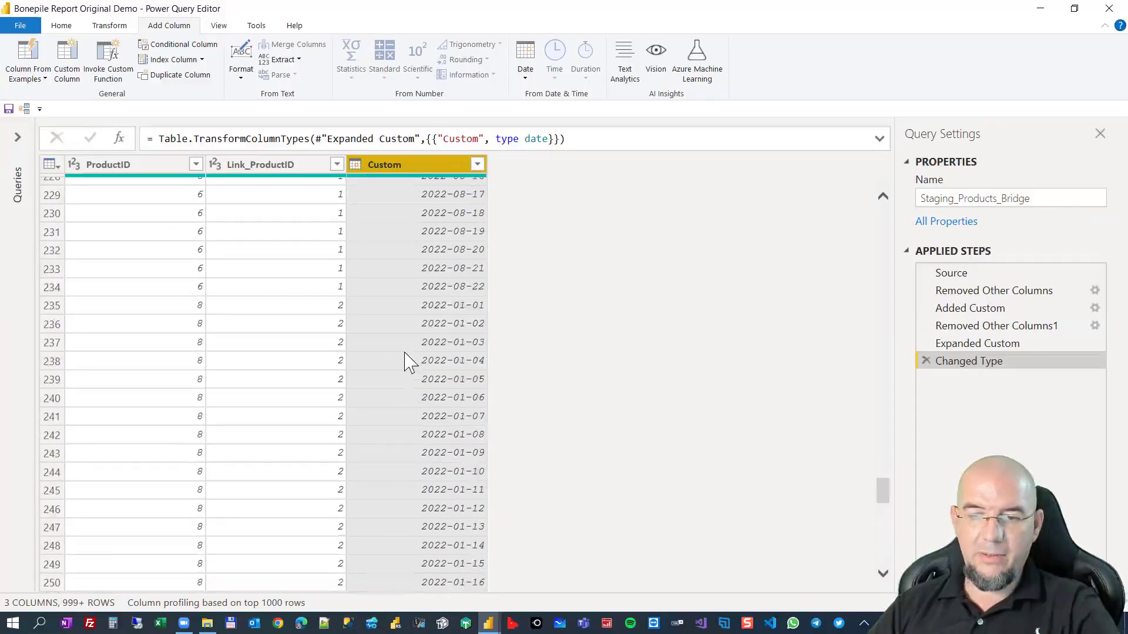
scroll(409, 362, "down", 20)
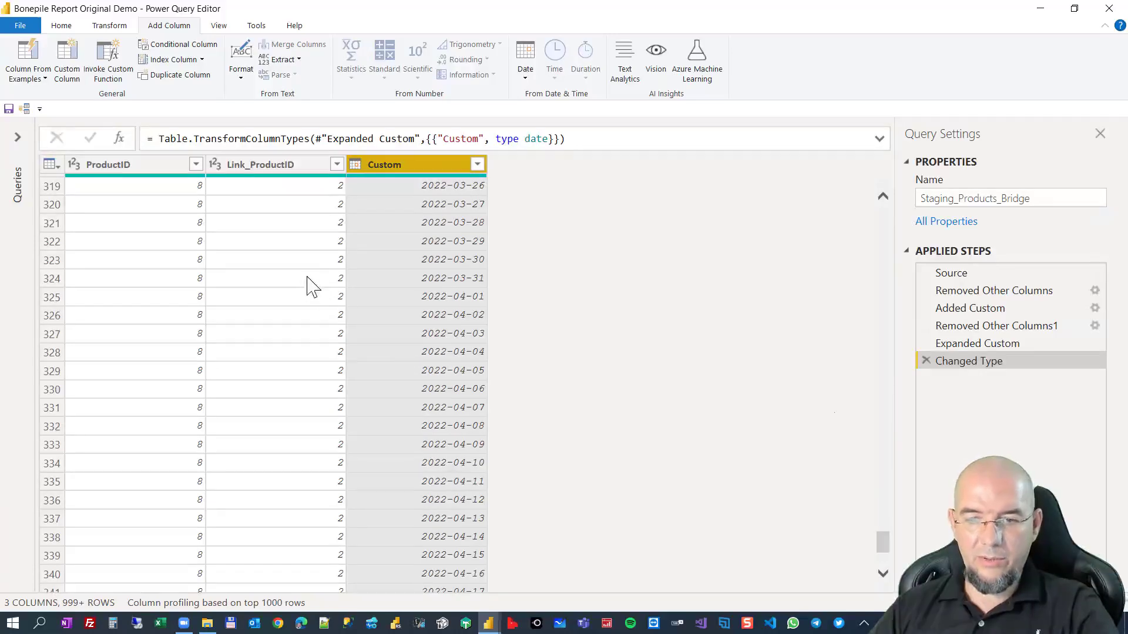
Start merging the BonepileData query with Staging_Products_Bridge as the second table.
left_click(19, 139)
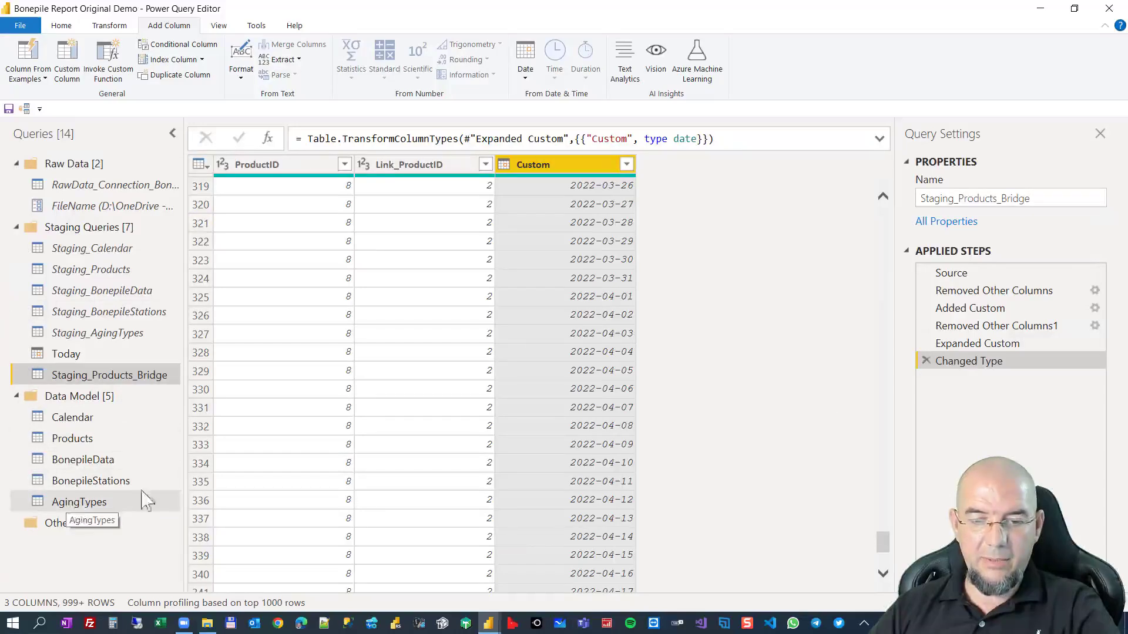
left_click(111, 462)
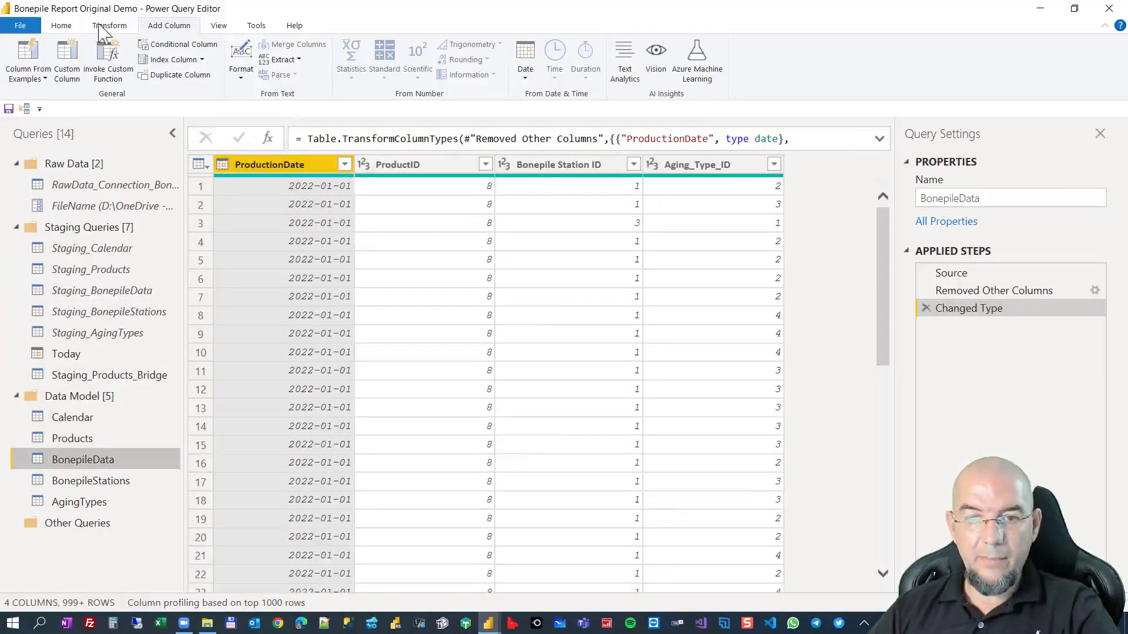
left_click(65, 27)
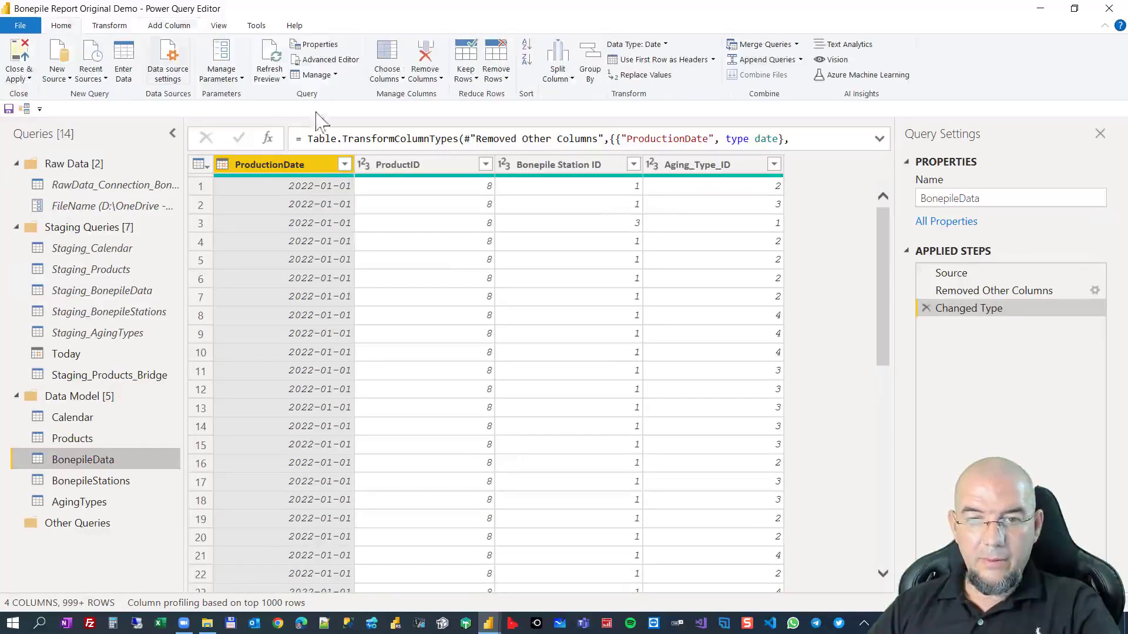
left_click(761, 45)
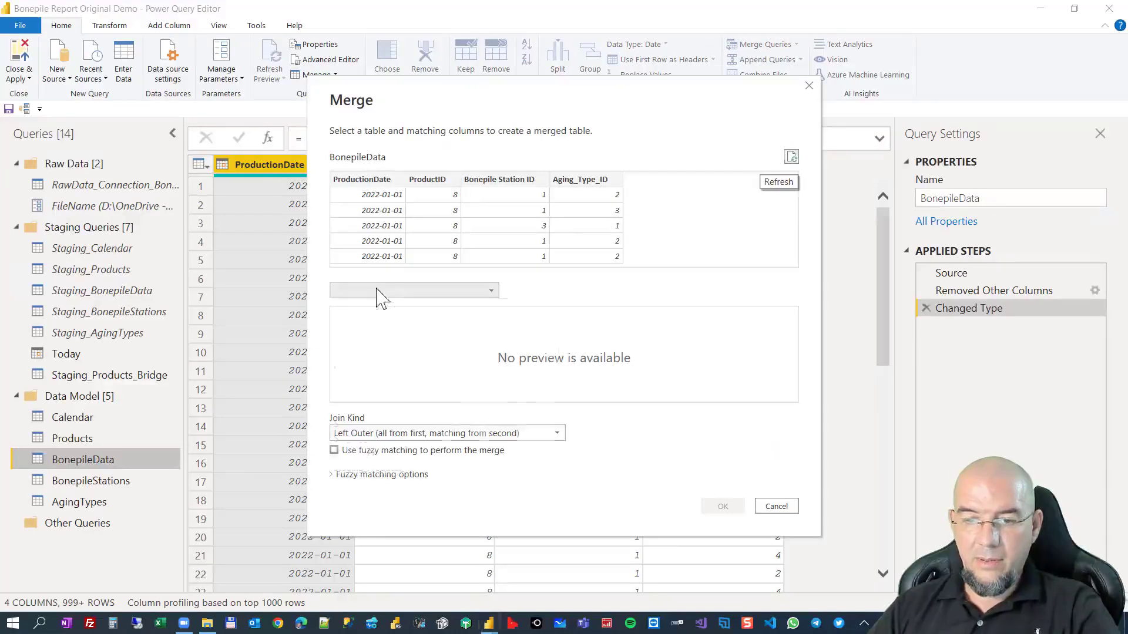
left_click(378, 292)
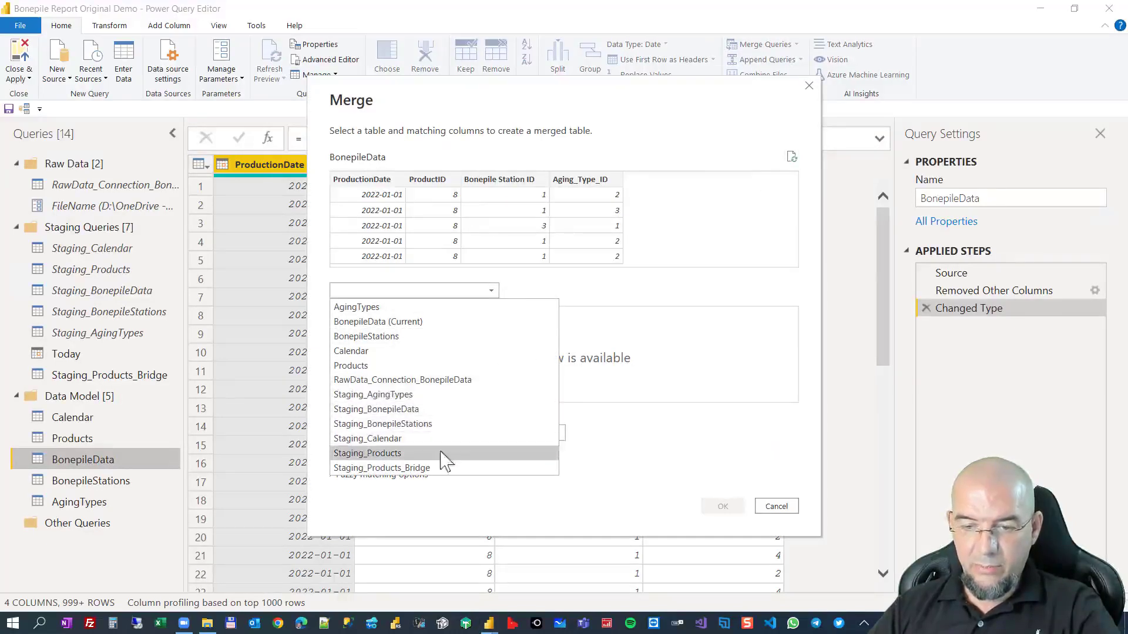
left_click(417, 468)
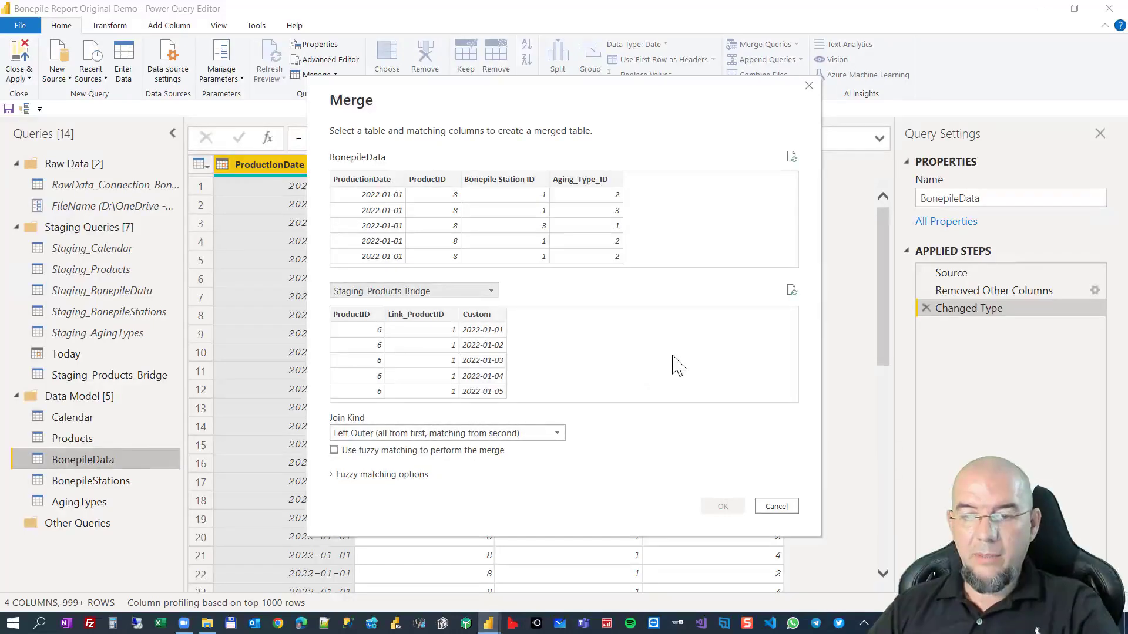
Match ProductionDate with Custom and ProductID with ProductID, and complete the merge as a Left Outer join.
left_click(366, 183)
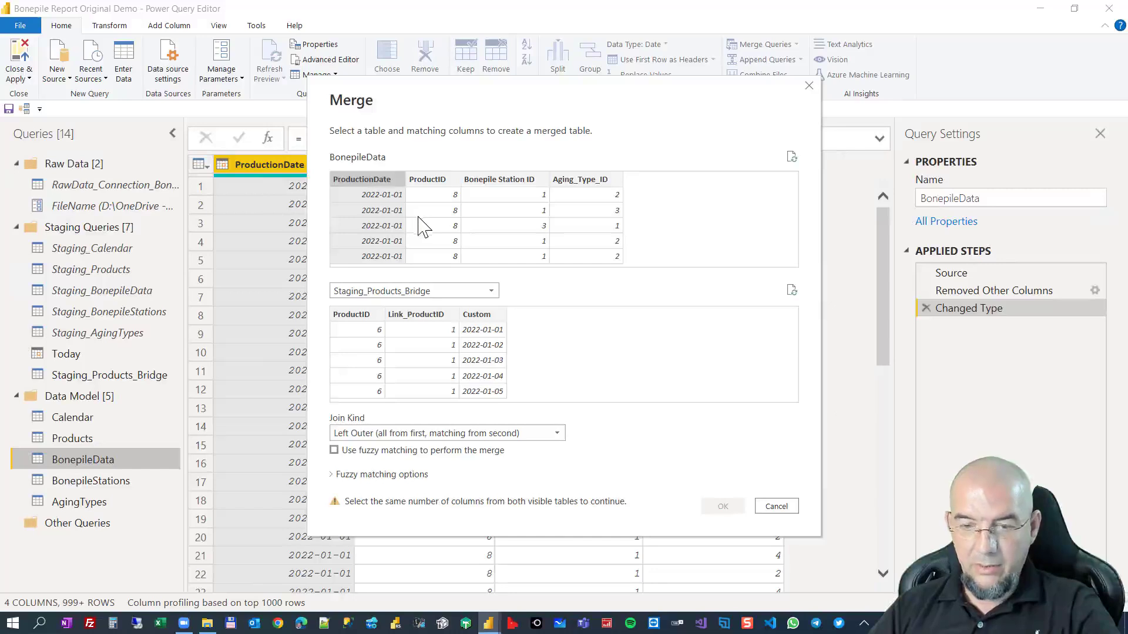
left_click(496, 317)
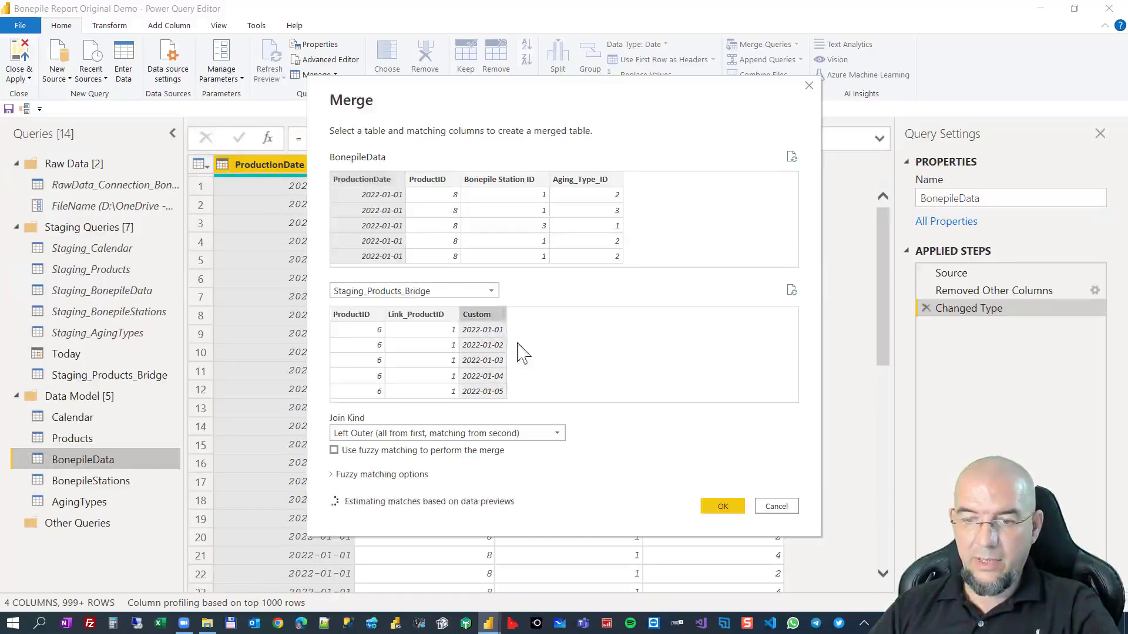
key("super")
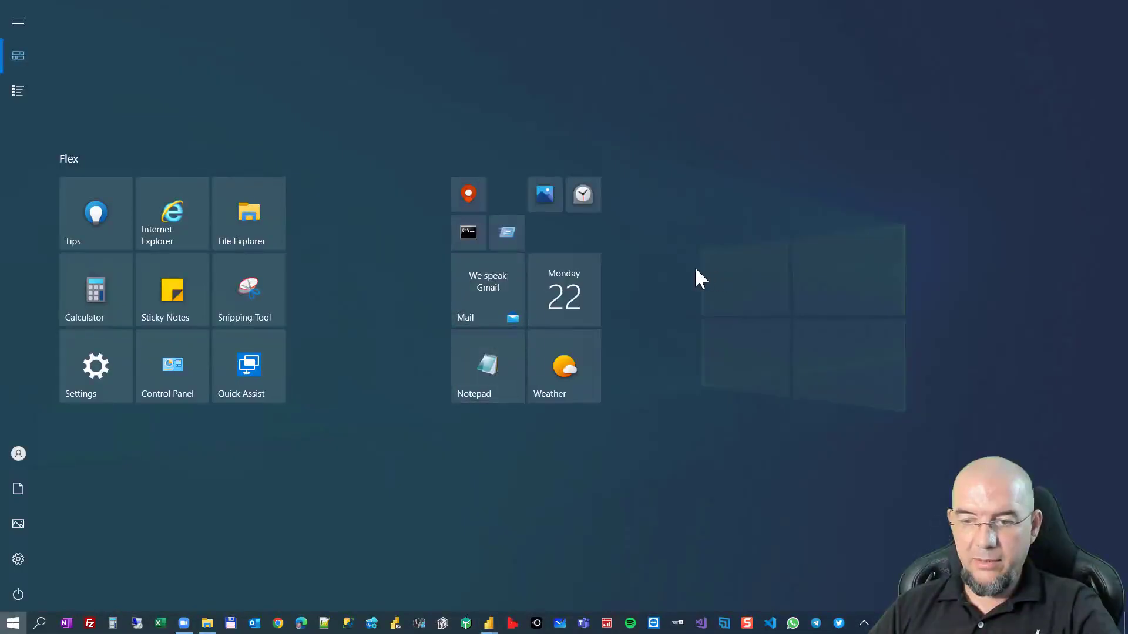
key("super")
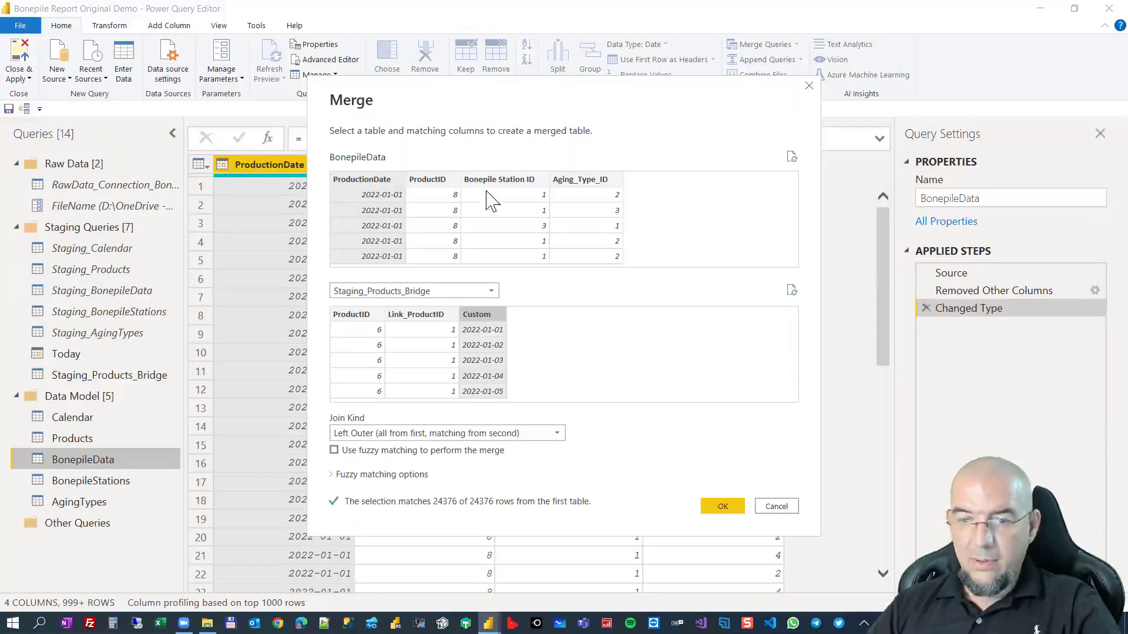
key("super")
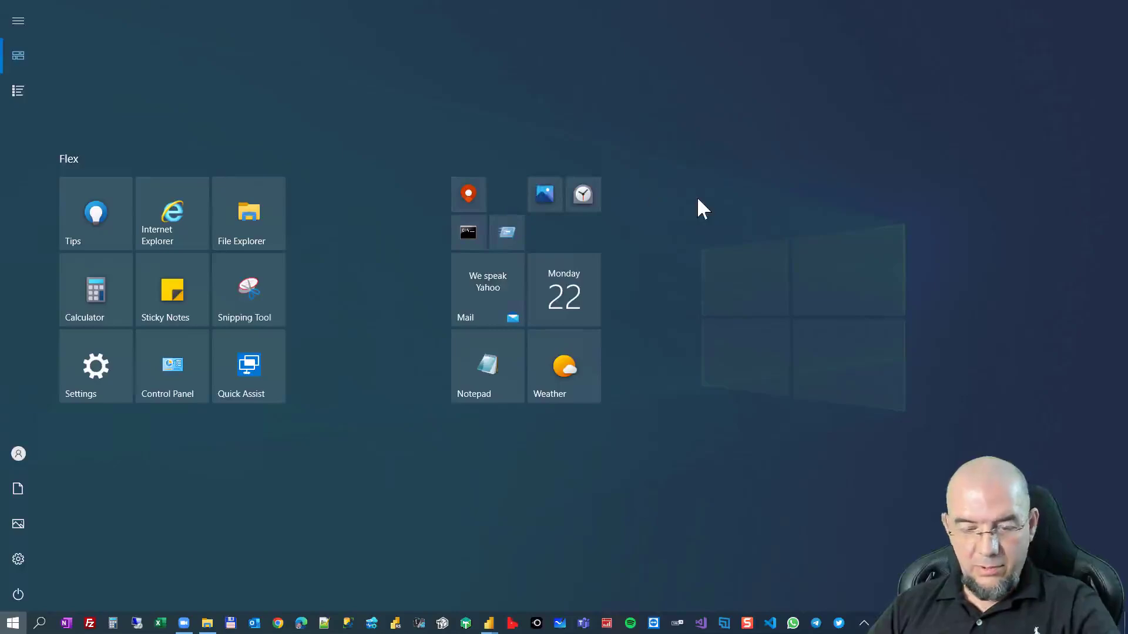
key("super")
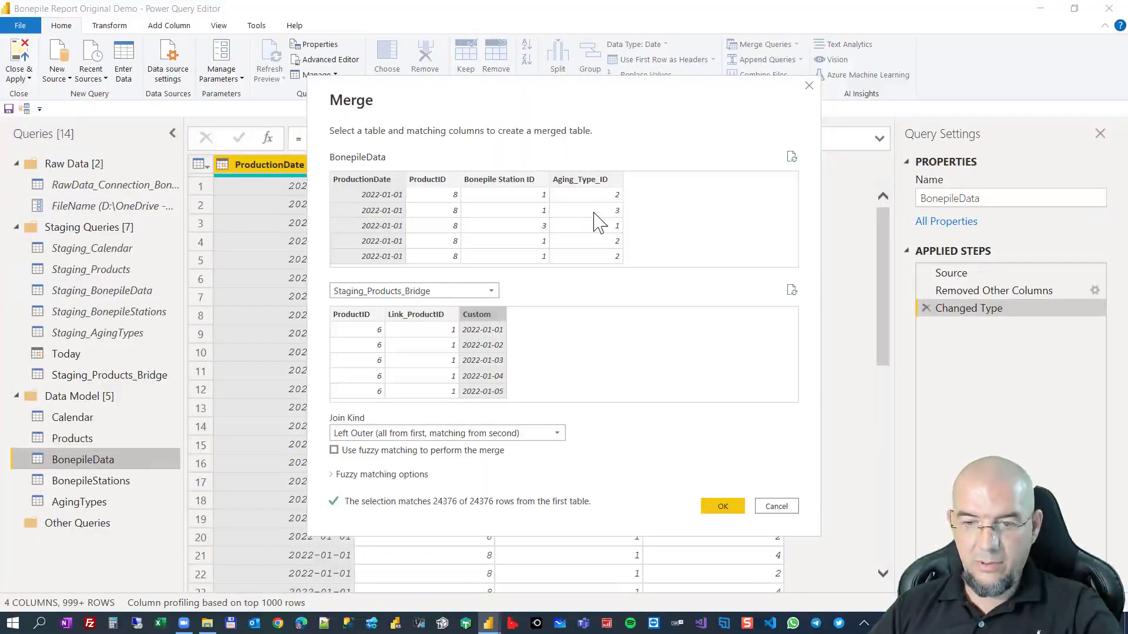
left_click(442, 180, "ctrl")
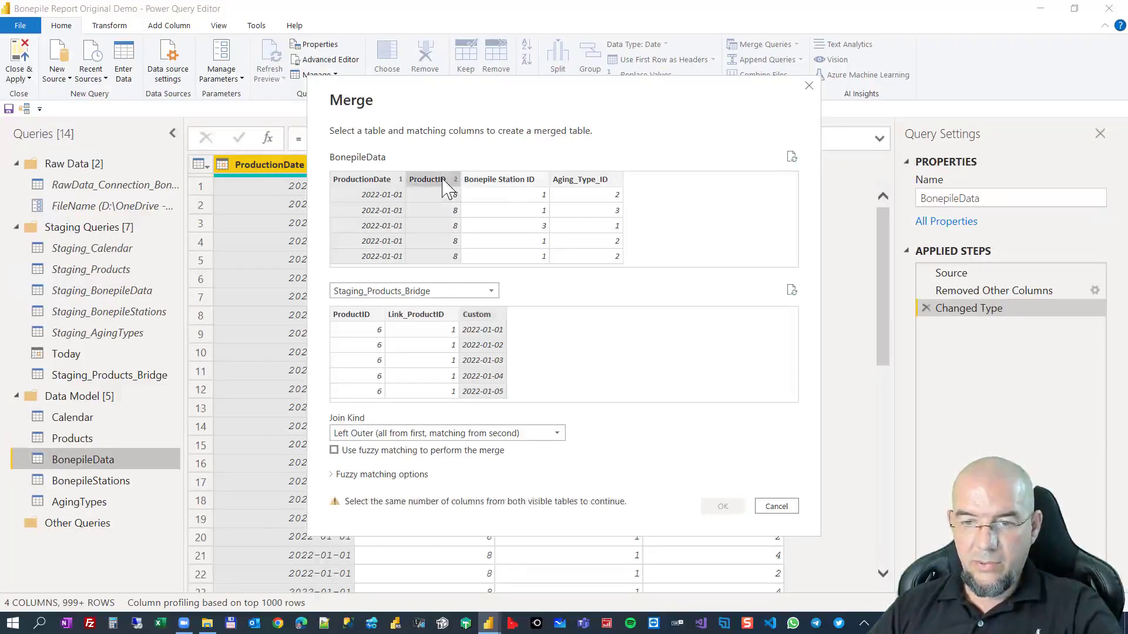
left_click(350, 313, "ctrl")
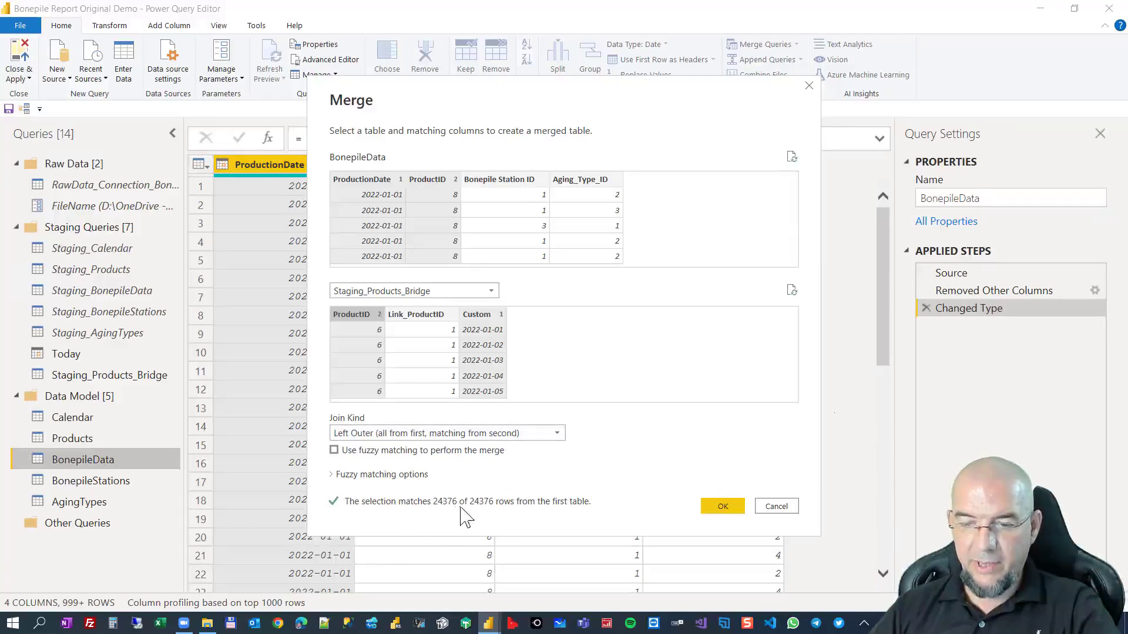
left_click(713, 509)
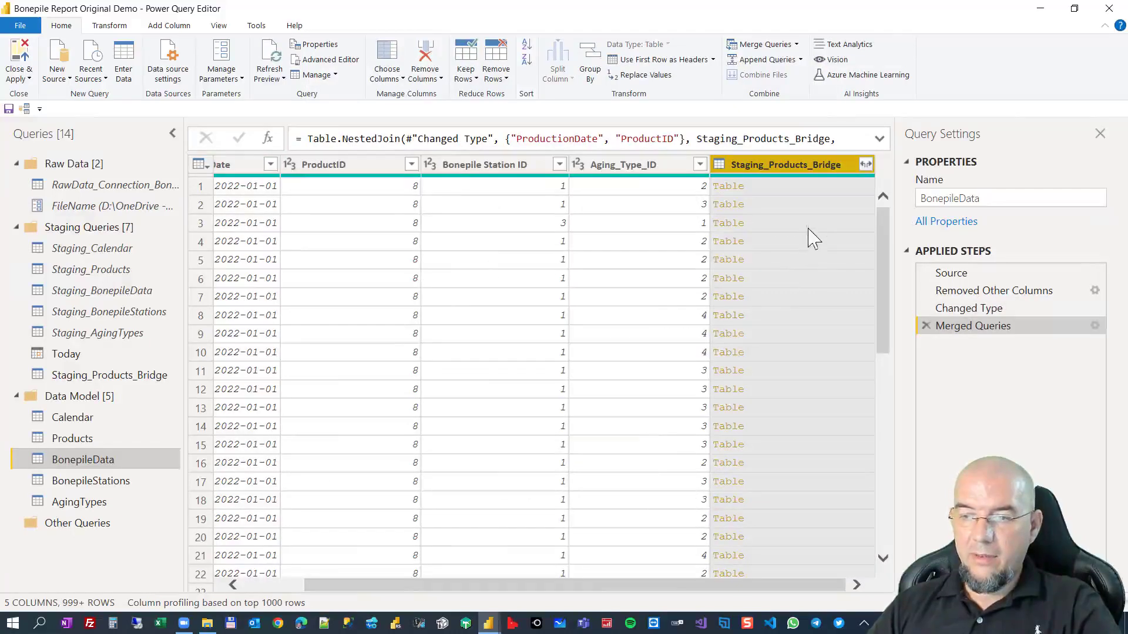
Expand only Link_ProductID from Staging_Products_Bridge without the original name prefix, and remove the ProductID column from BonepileData.
left_click(865, 164)
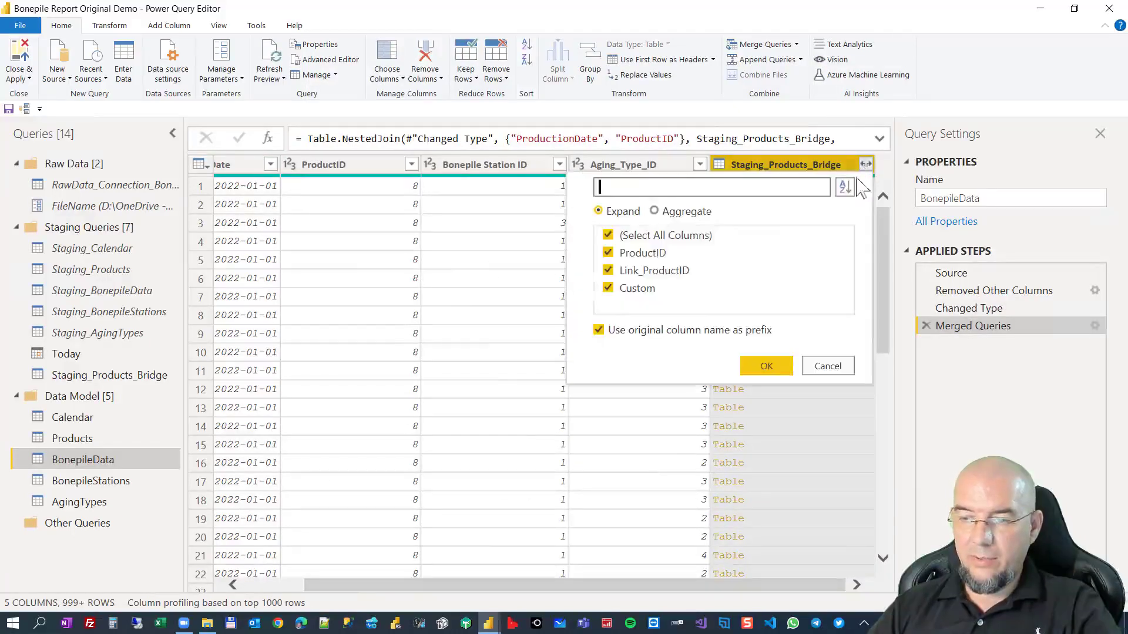
left_click(643, 236)
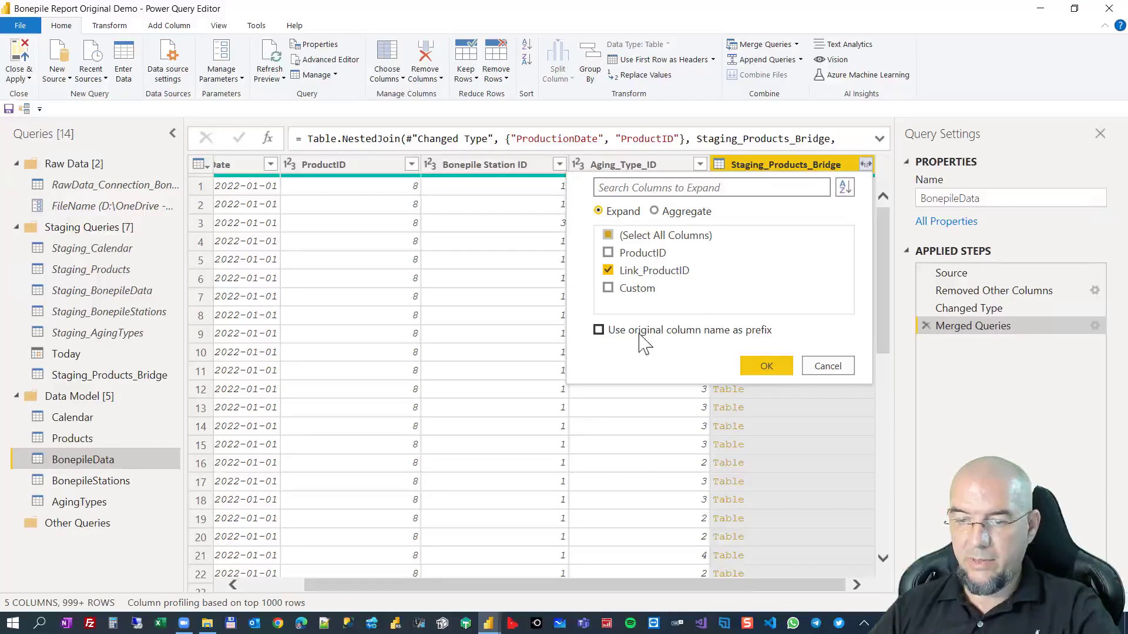
left_click(757, 368)
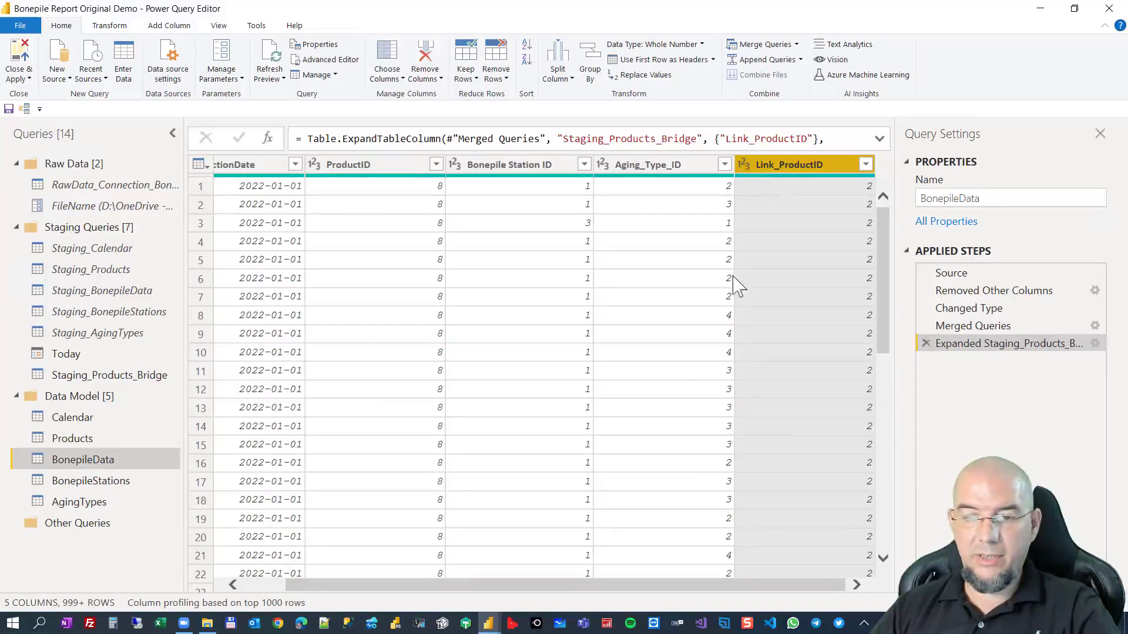
left_click(392, 169)
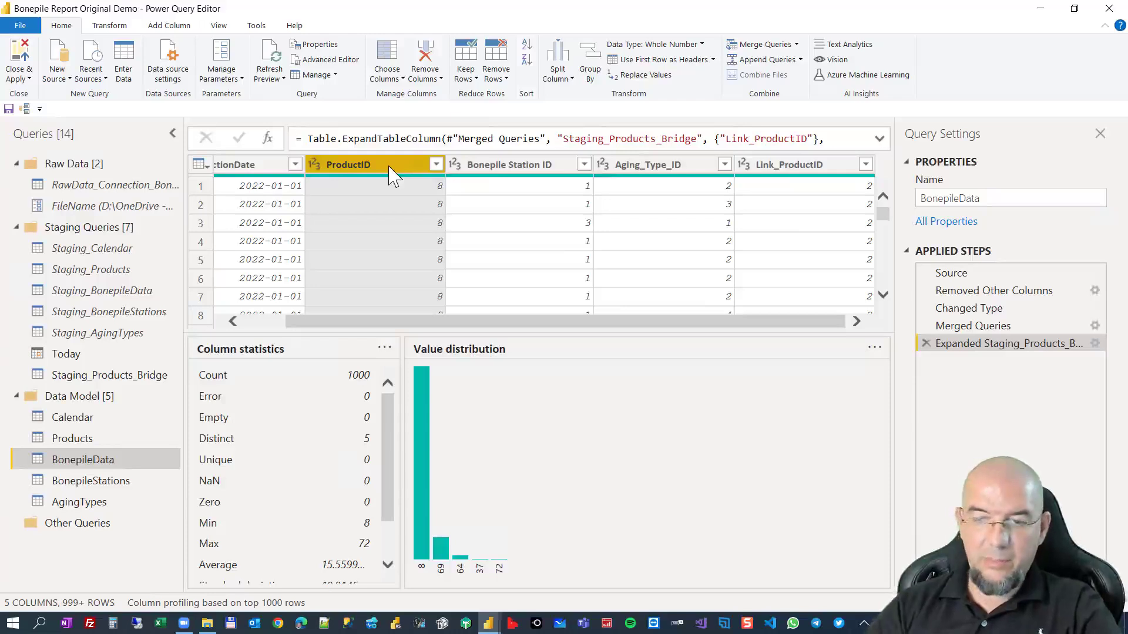
key("Delete")
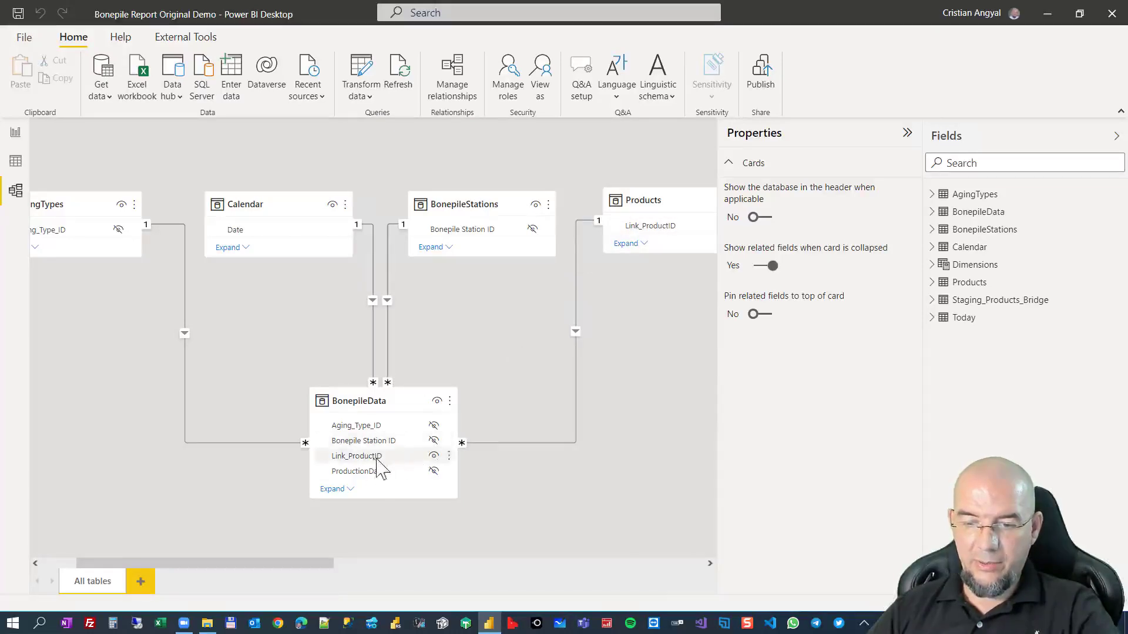
Hide the Link_ProductID field of the BonepileData table and return to the report pages.
left_click(438, 460)
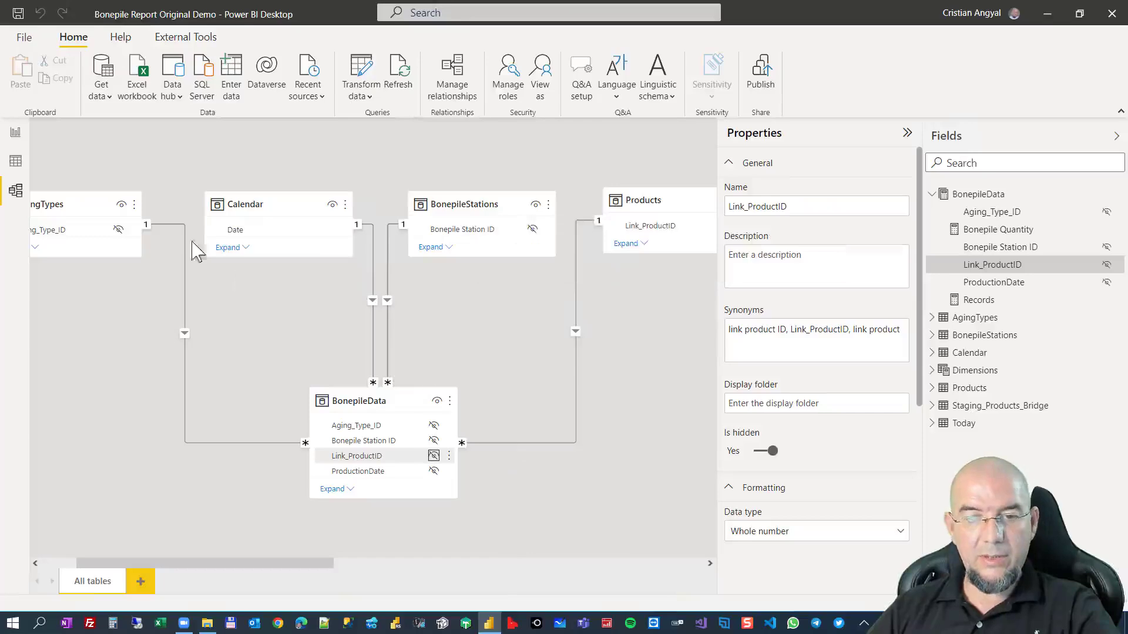
left_click(15, 133)
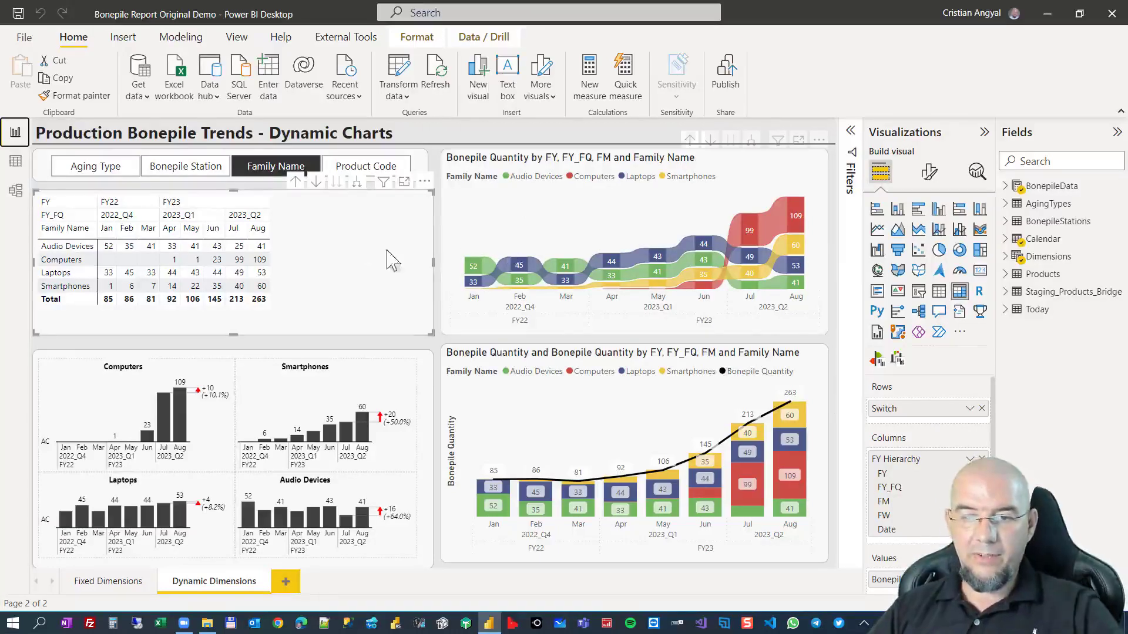
Switch the dynamic charts through Bonepile Station, Aging Type, Product Code and Family Name, and refresh the report data.
left_click(198, 171)
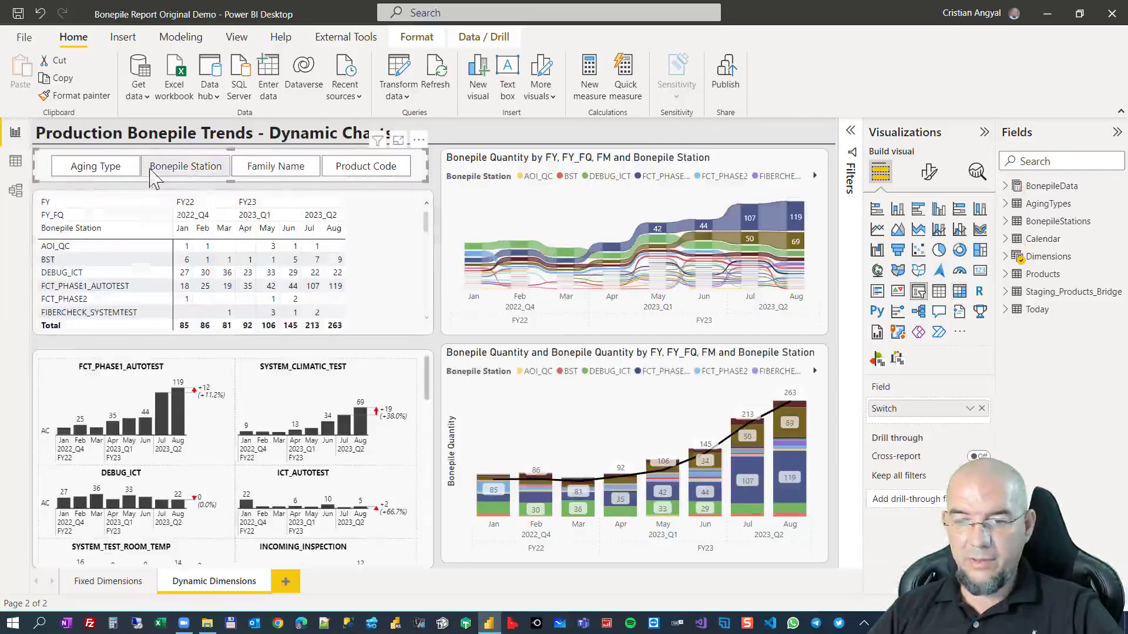
left_click(106, 172)
left_click(335, 170)
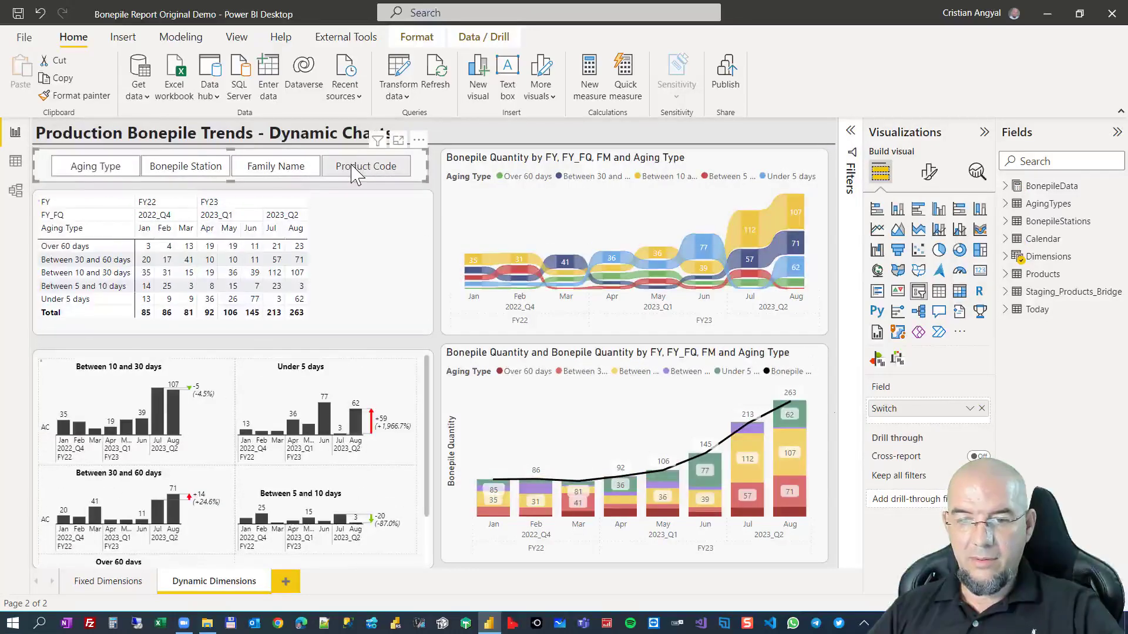
left_click(277, 172)
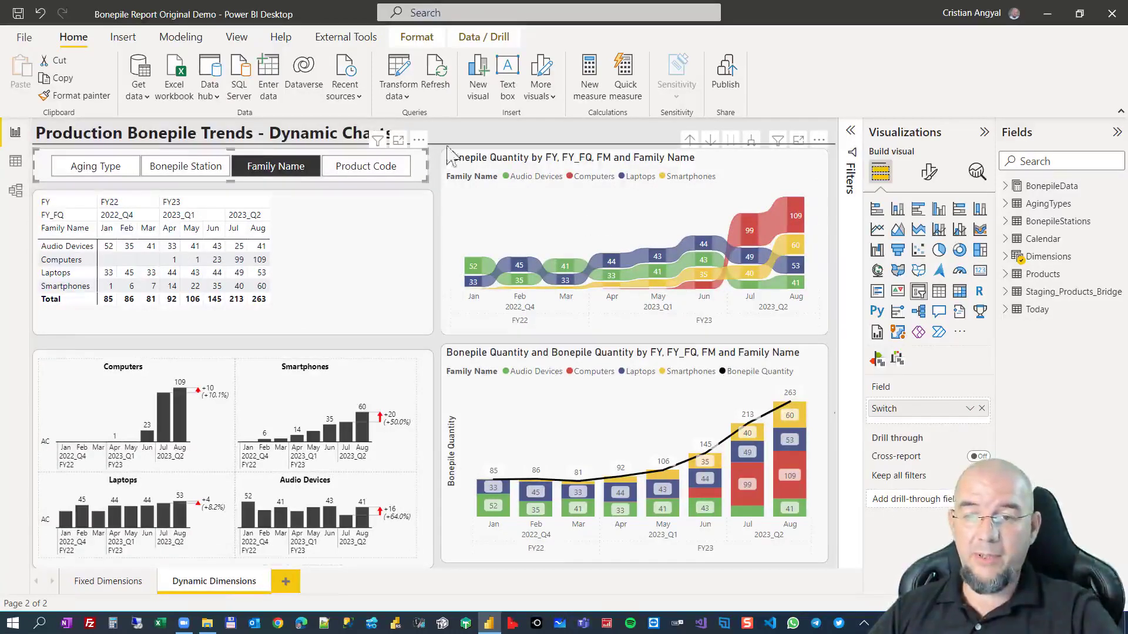
left_click(439, 80)
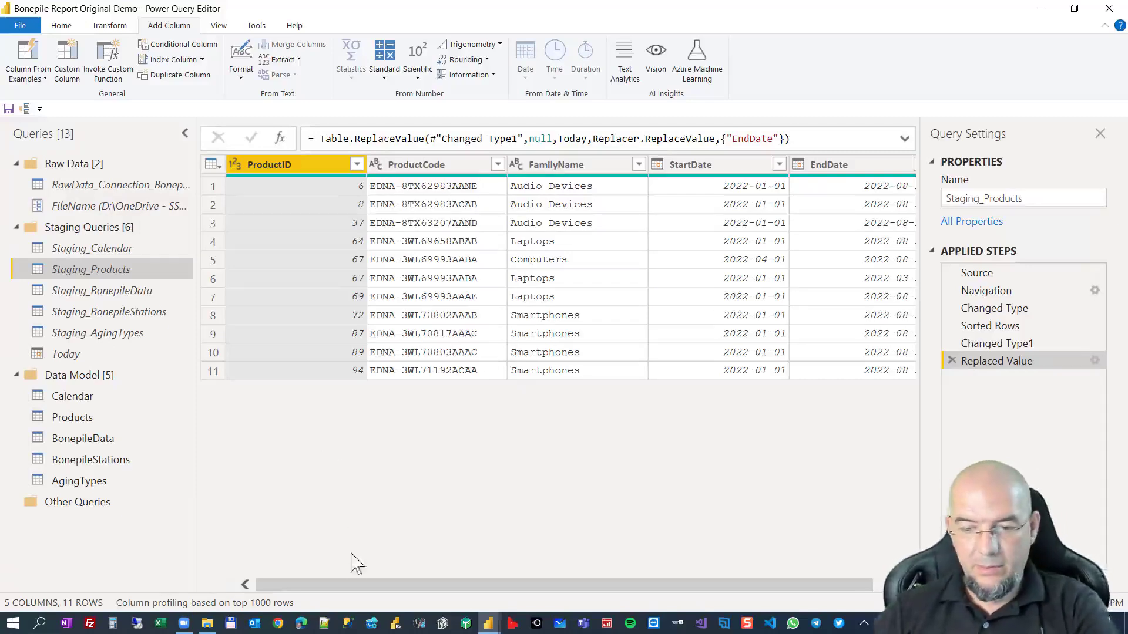
Sort the Staging_Products rows ascending by ProductID and, within each product, ascending by StartDate.
left_click_drag(359, 586, 594, 590)
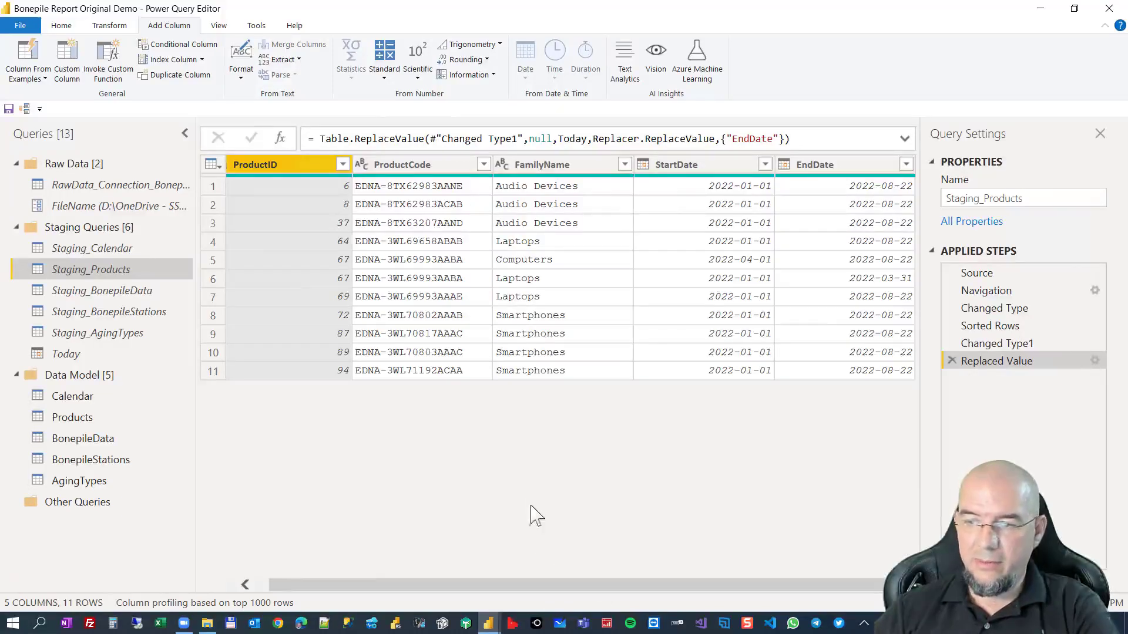
left_click(342, 164)
left_click(157, 187)
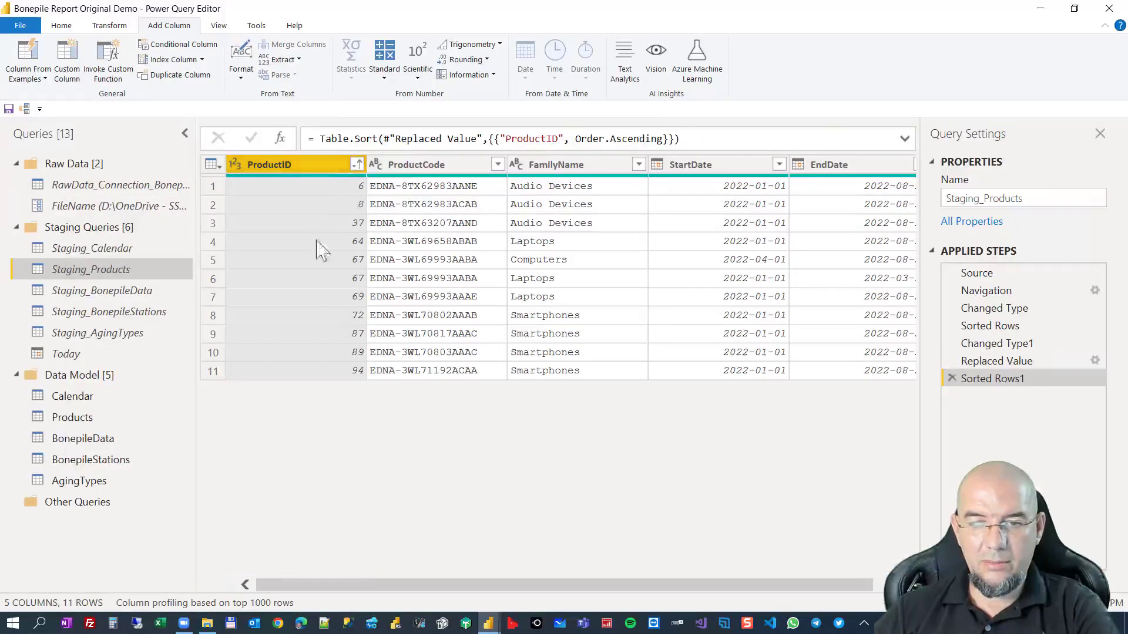
left_click(779, 164)
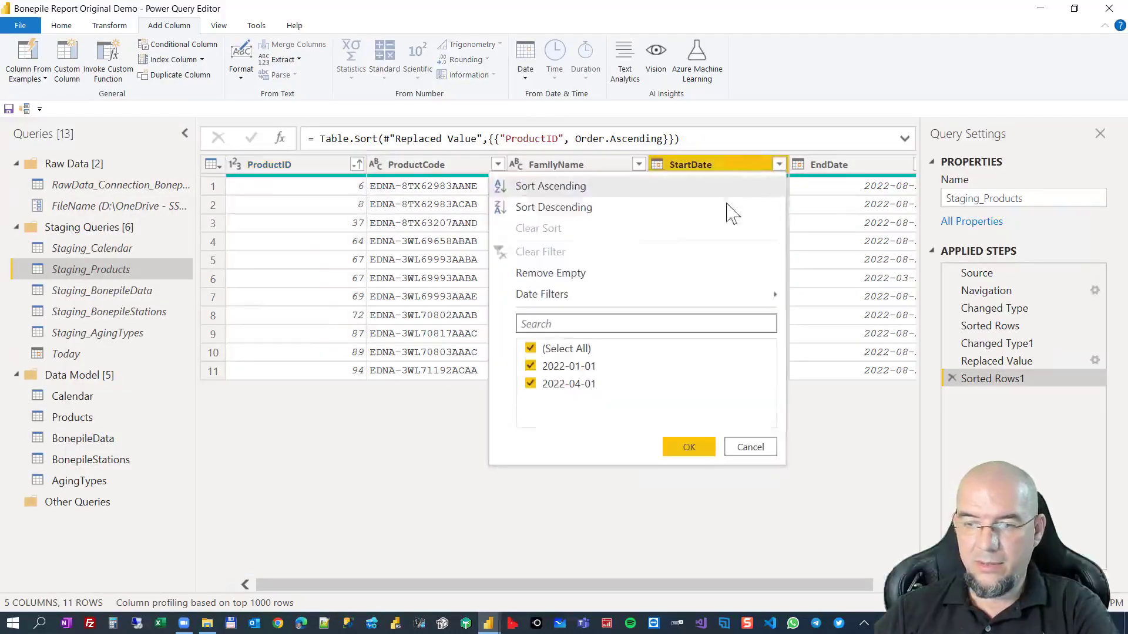
left_click(529, 185)
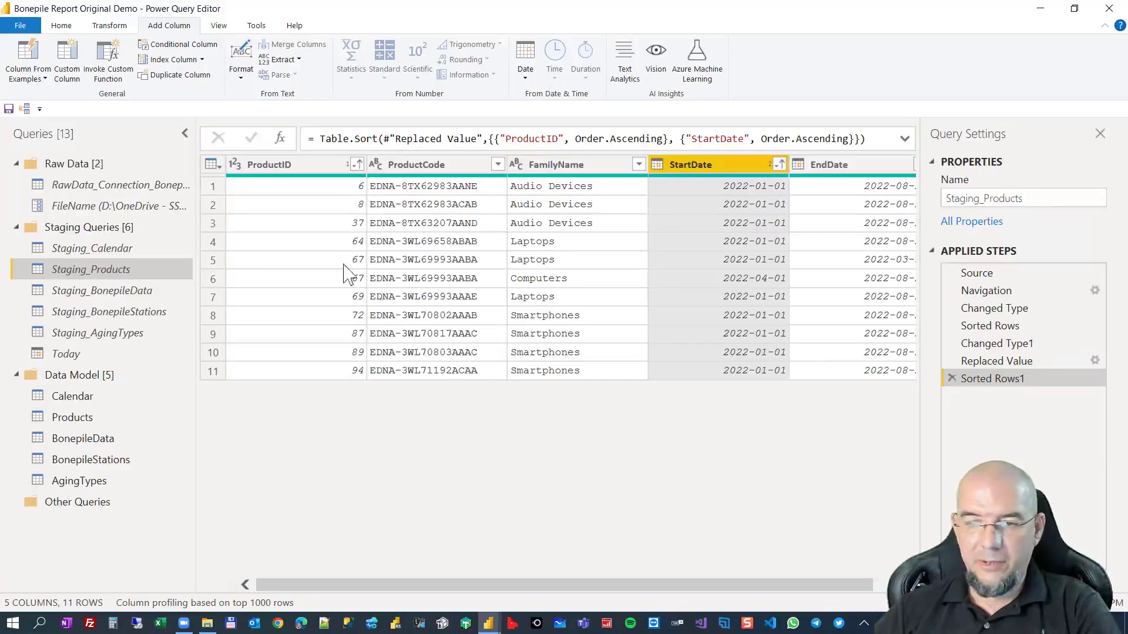
Group the Staging_Products rows by ProductID into a new column named AllData using the All Rows operation.
right_click(297, 167)
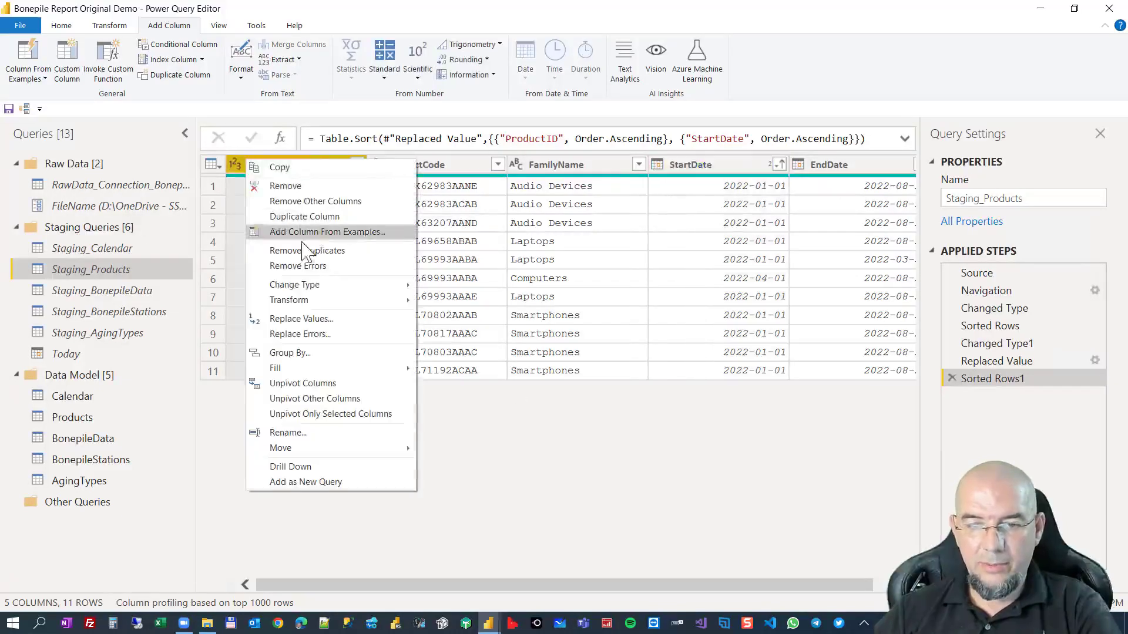
left_click(288, 352)
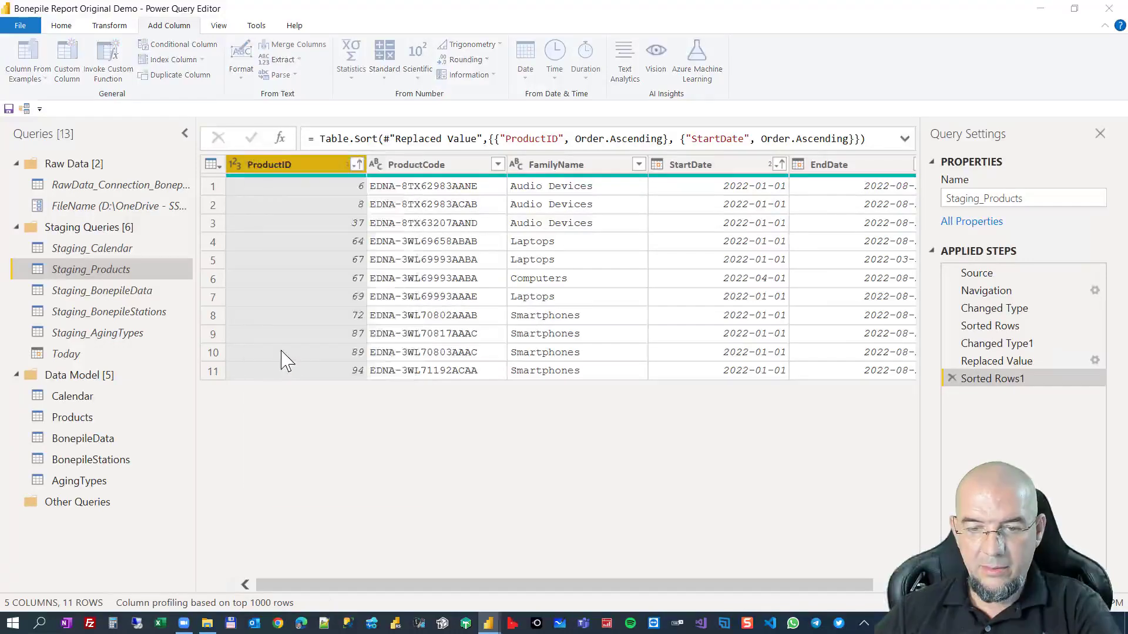
double_click(368, 347)
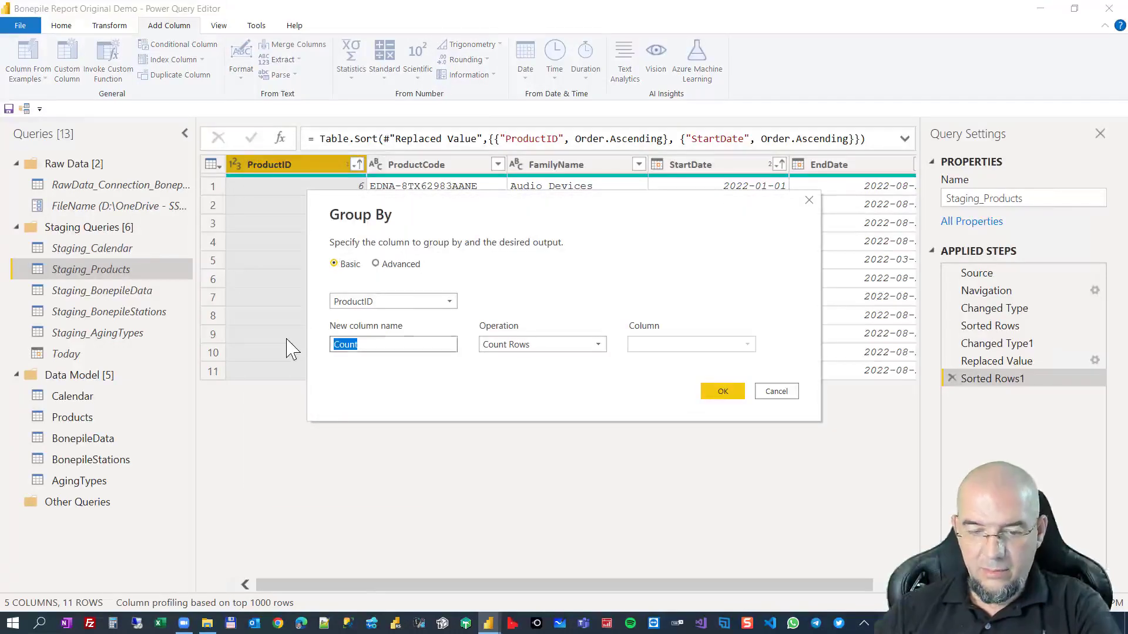
type("AllData")
left_click(532, 346)
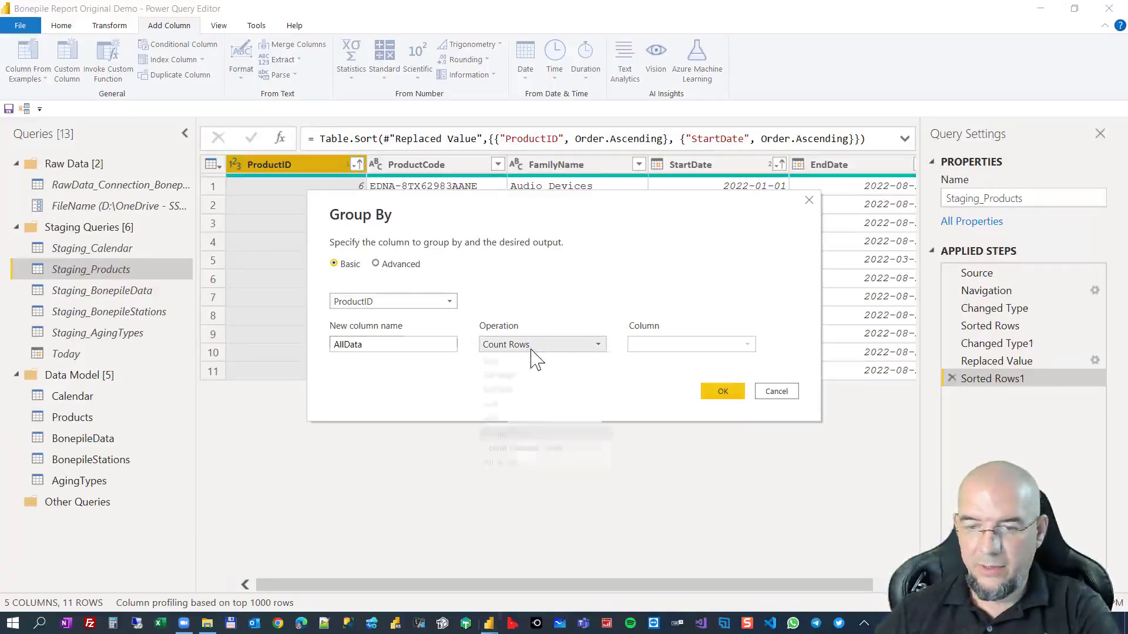
left_click(514, 464)
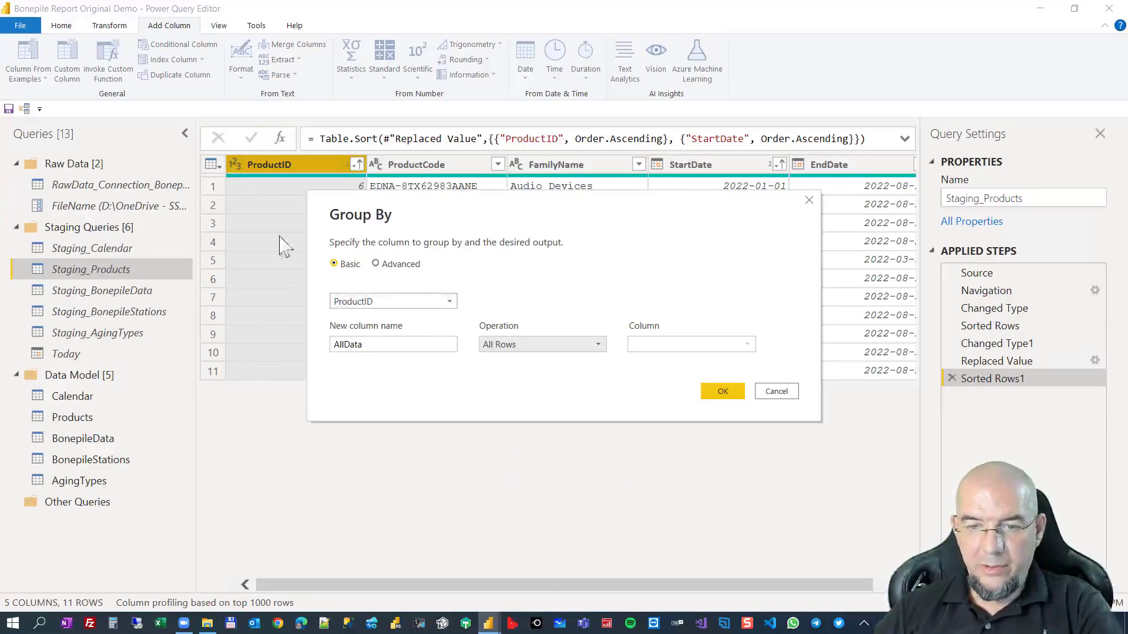
left_click(722, 391)
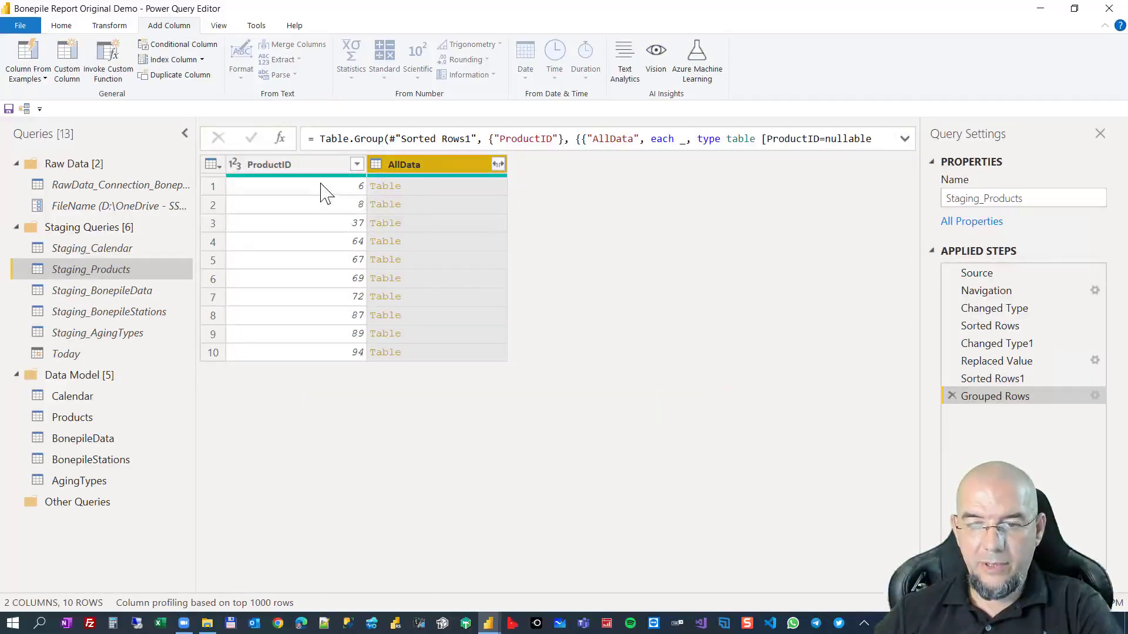
Examine the nested AllData tables for several products, comparing ProductID 67 with ProductIDs 6, 37 and 64.
left_click(436, 187)
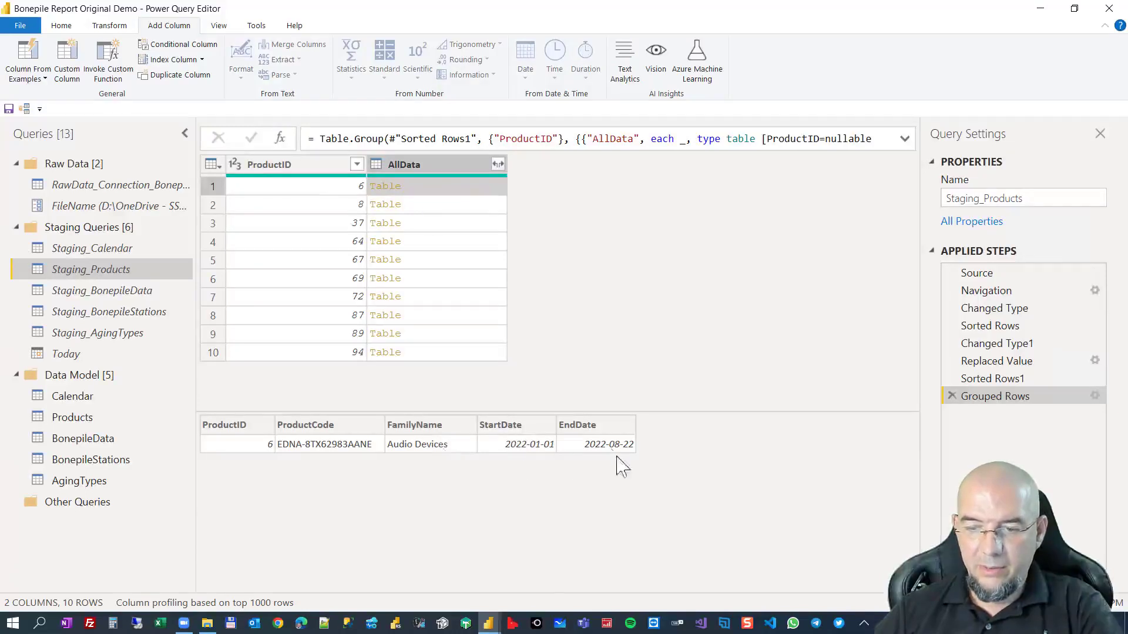
left_click(436, 225)
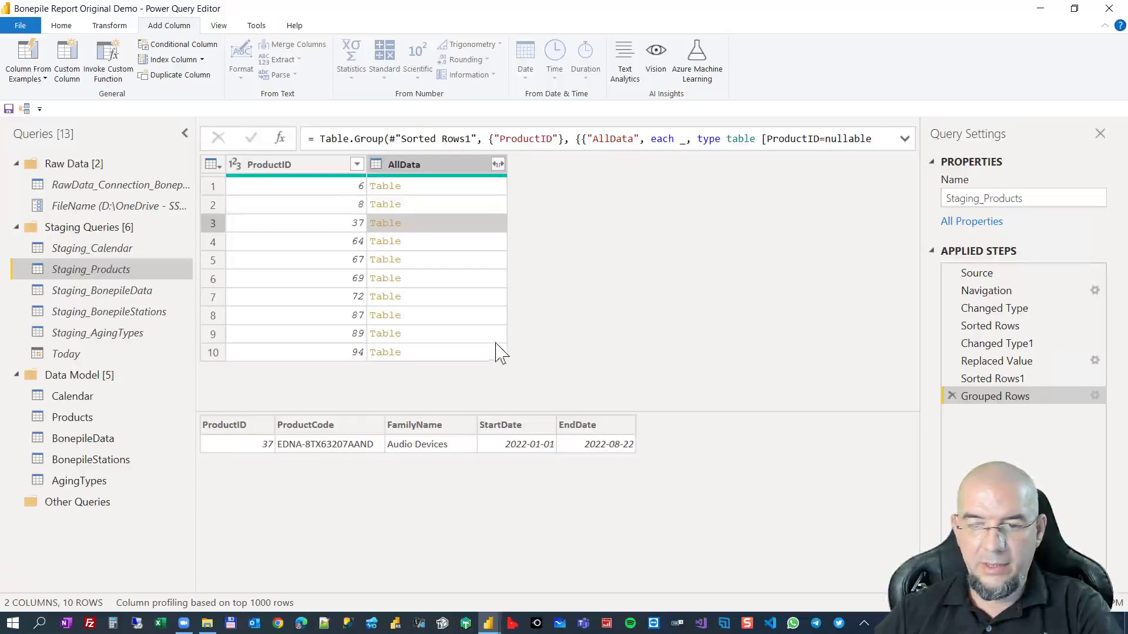
left_click(459, 263)
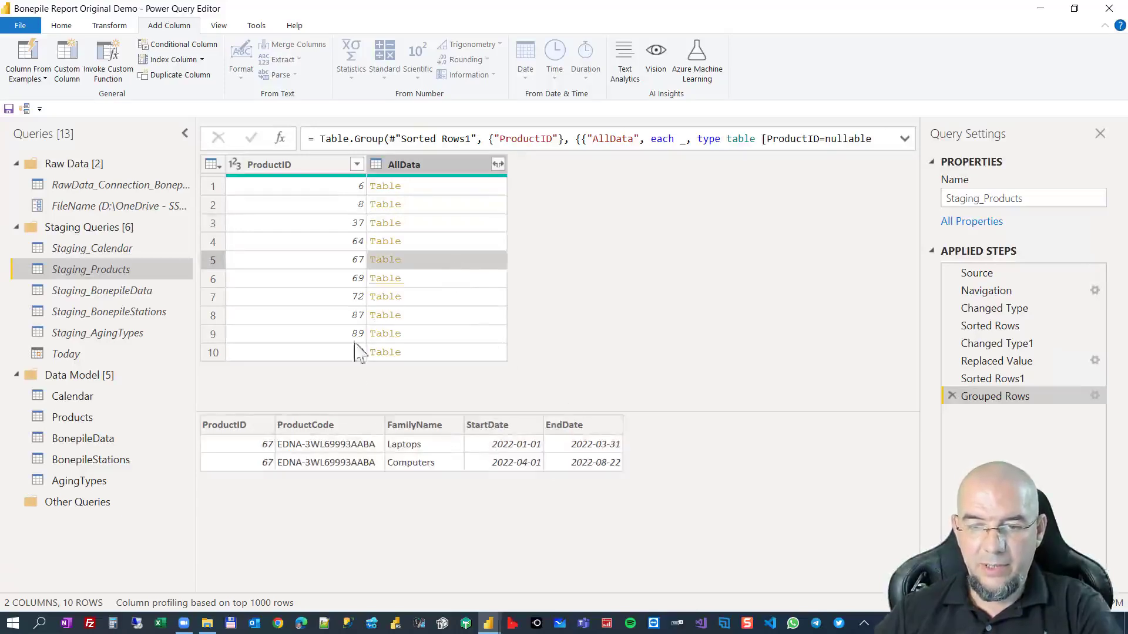
left_click_drag(385, 410, 386, 385)
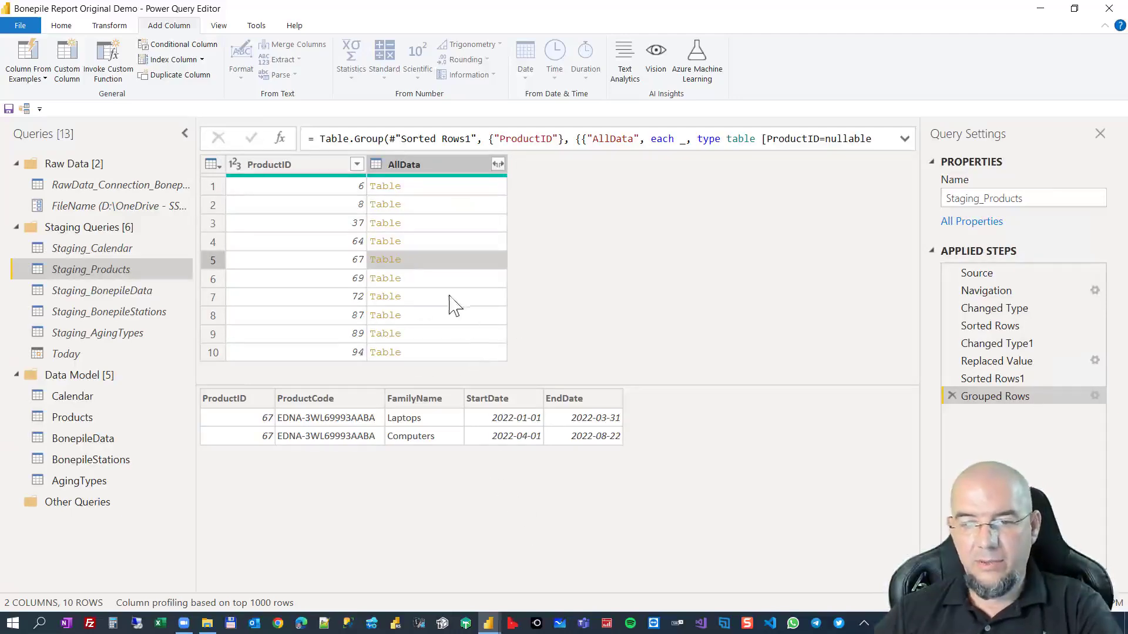
left_click(439, 259)
left_click(449, 244)
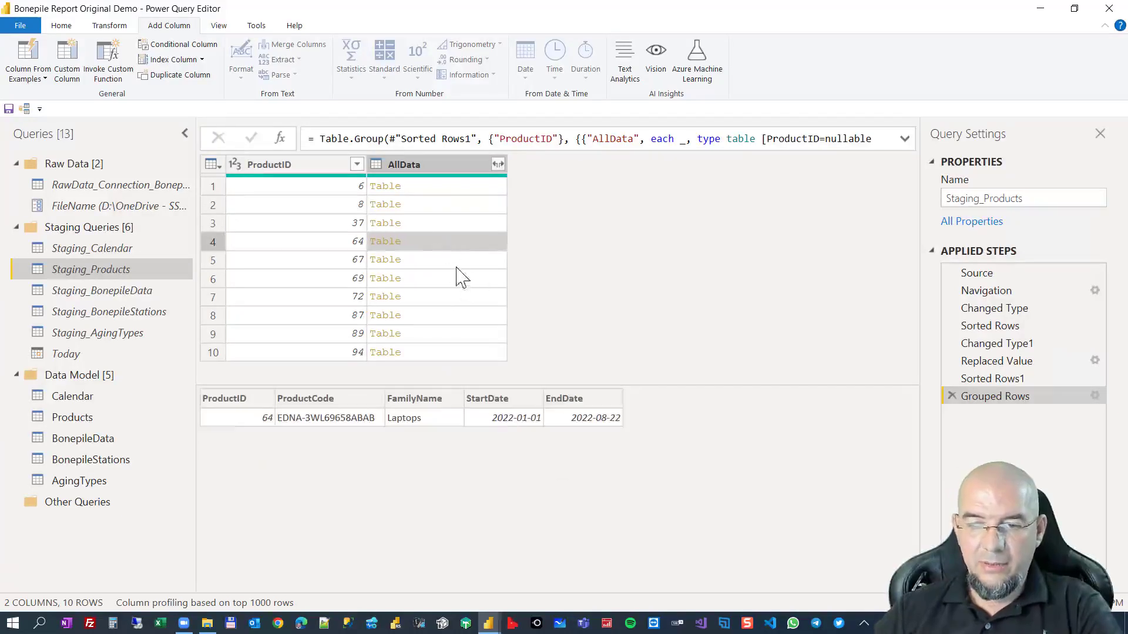
left_click(457, 262)
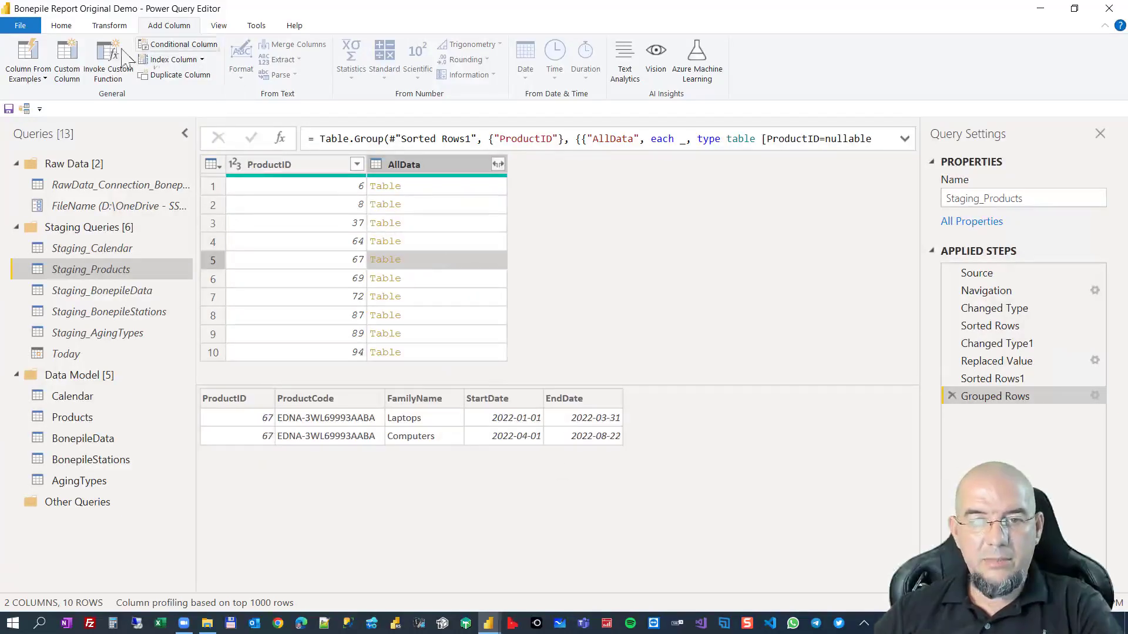
Add a custom column named Custom with the formula Table.AddIndexColumn([AllData],"Index",1,1).
left_click(70, 58)
left_click(427, 303)
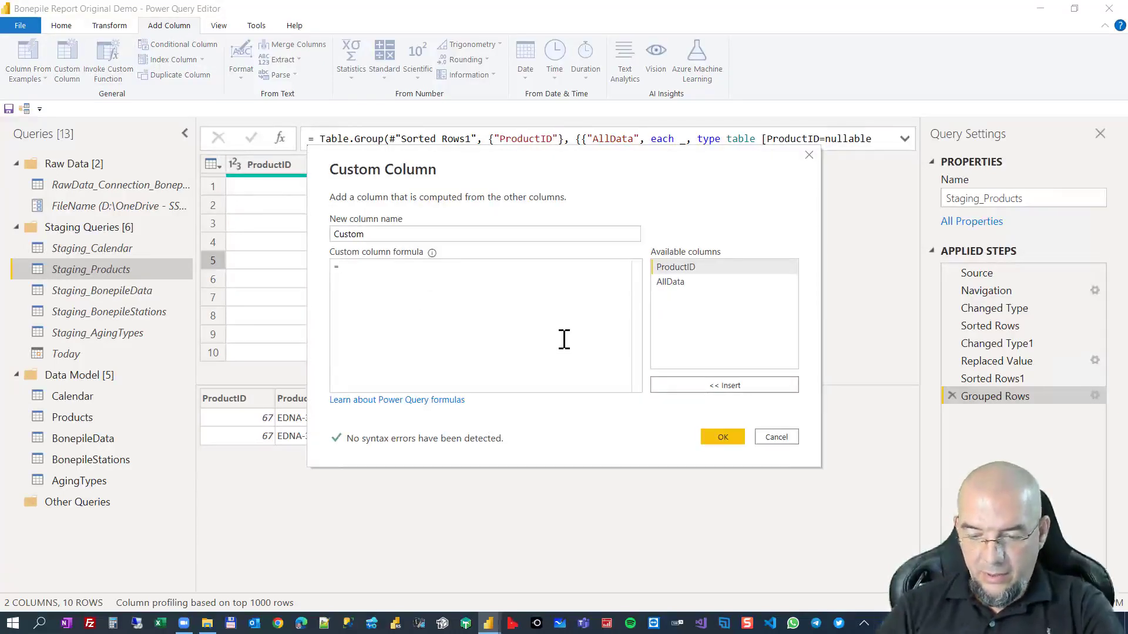
type("Tab")
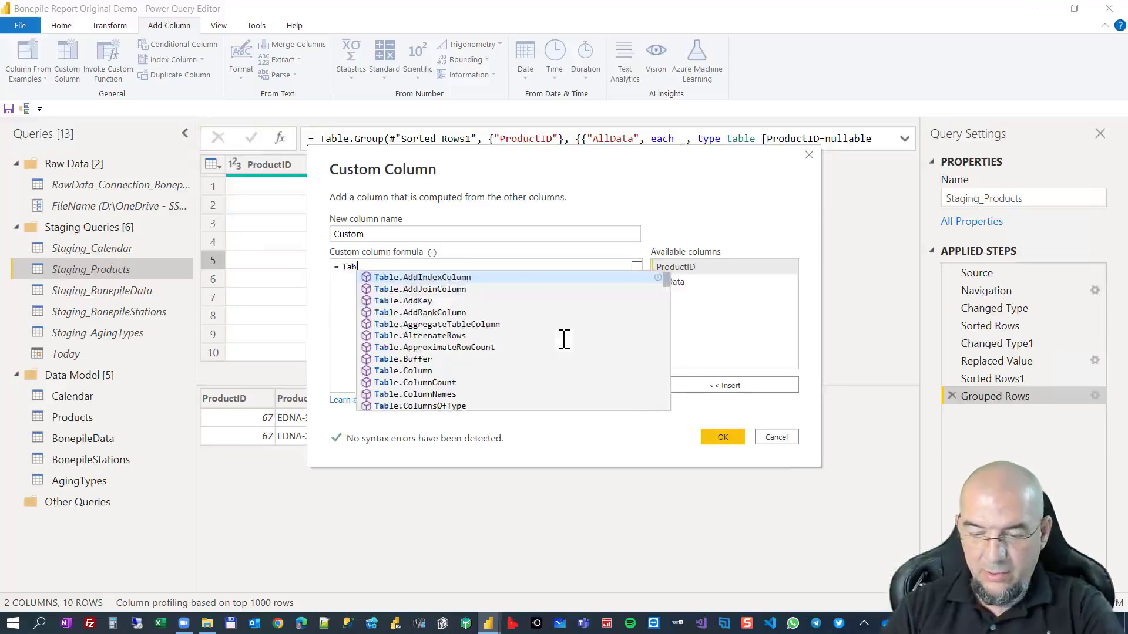
type("leaddin")
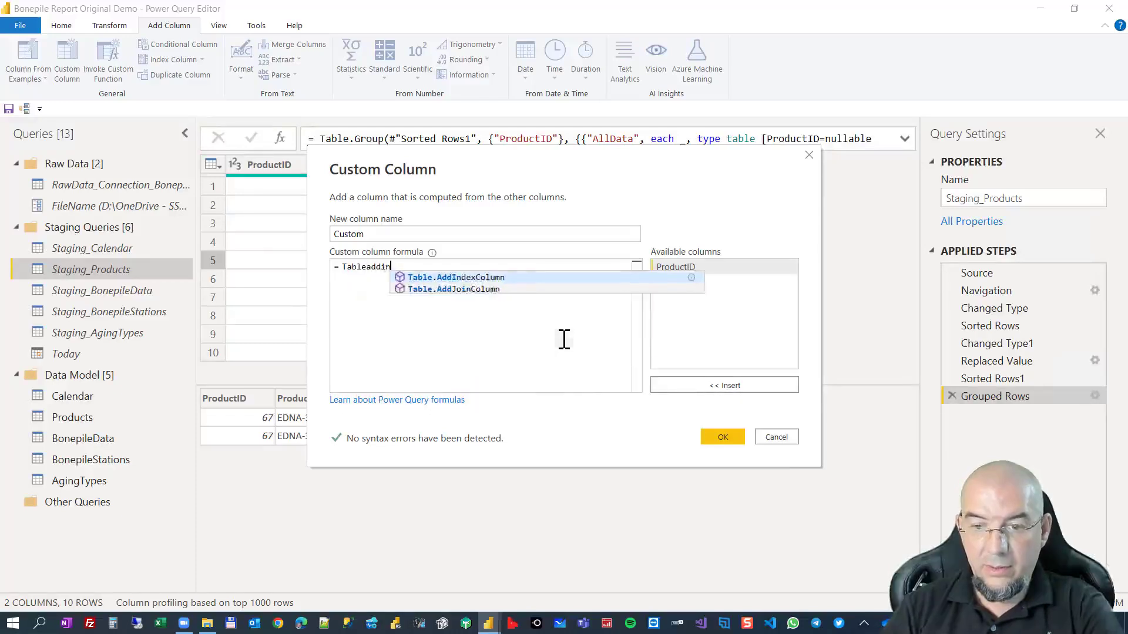
key("Tab")
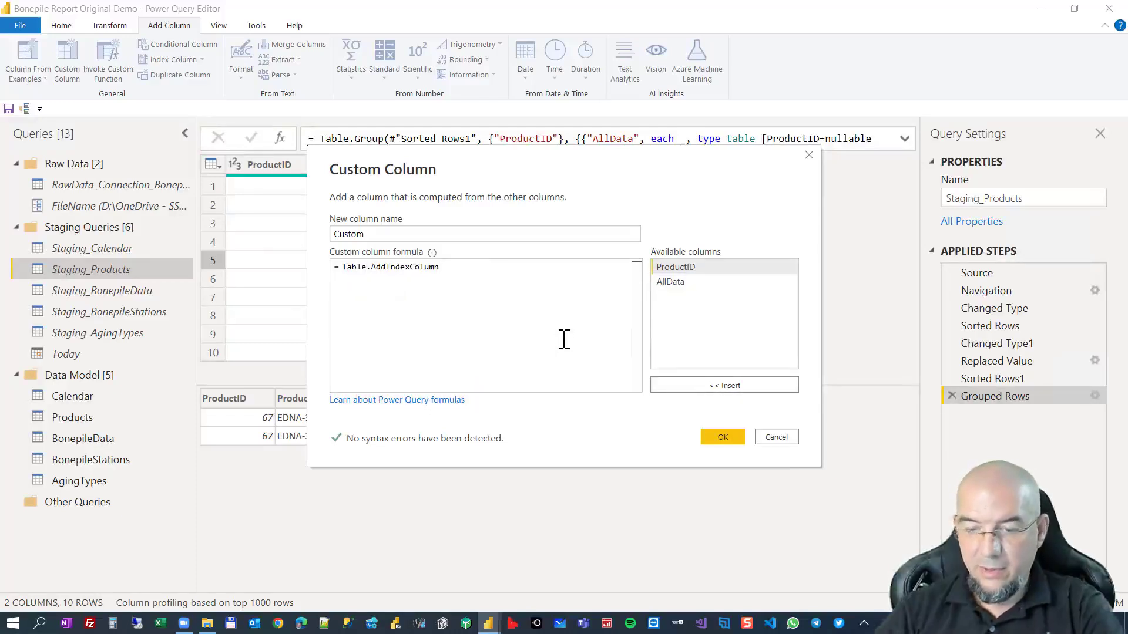
type("(")
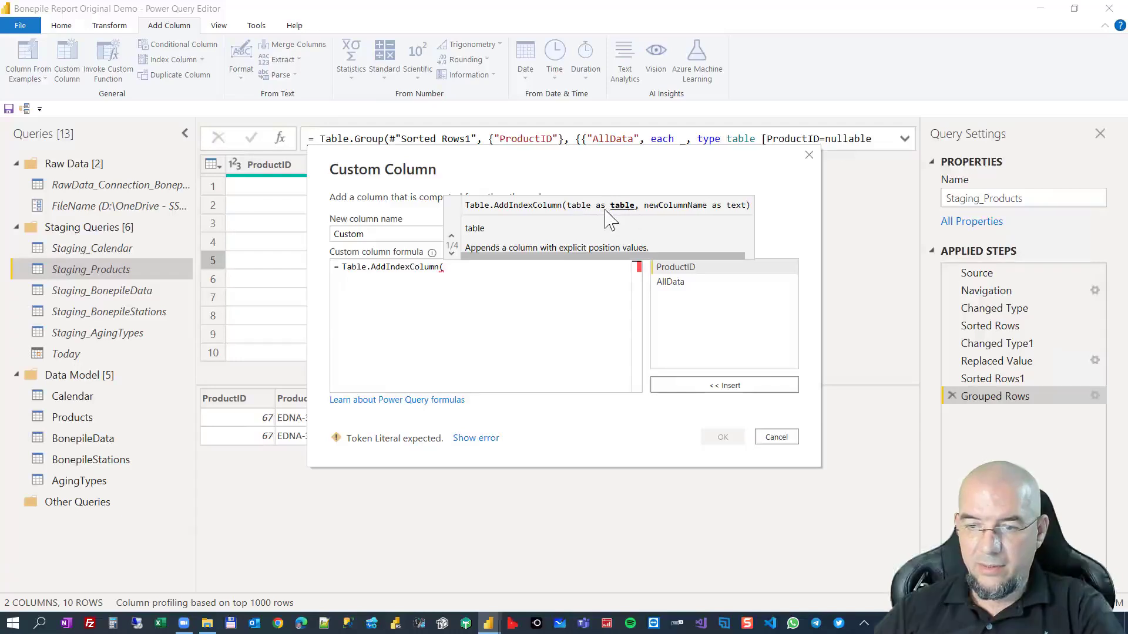
double_click(670, 282)
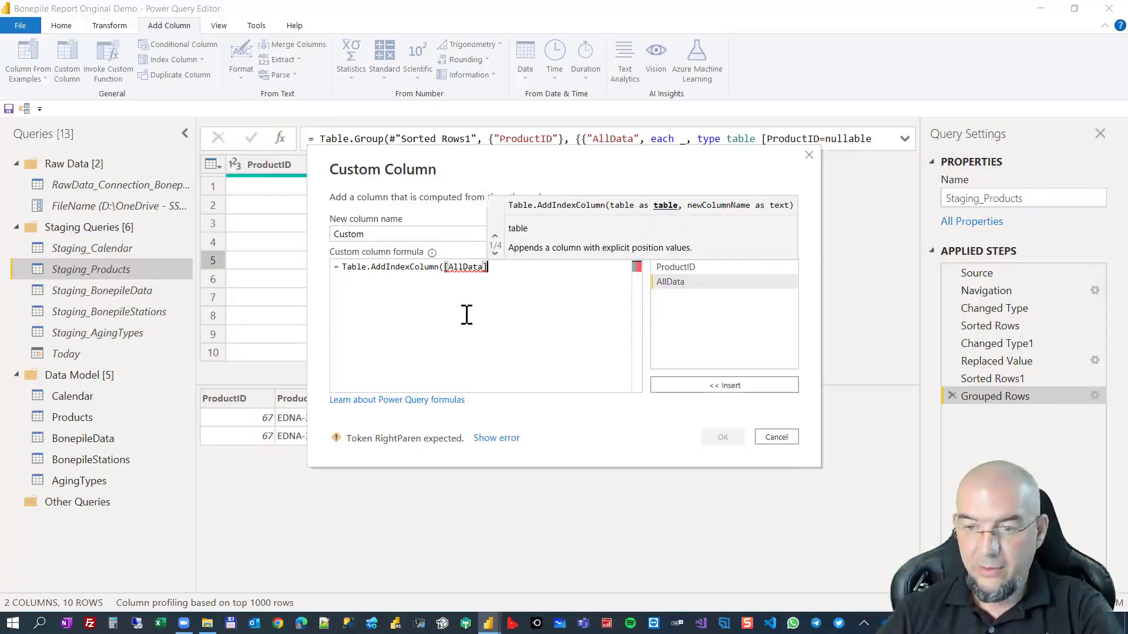
type(",")
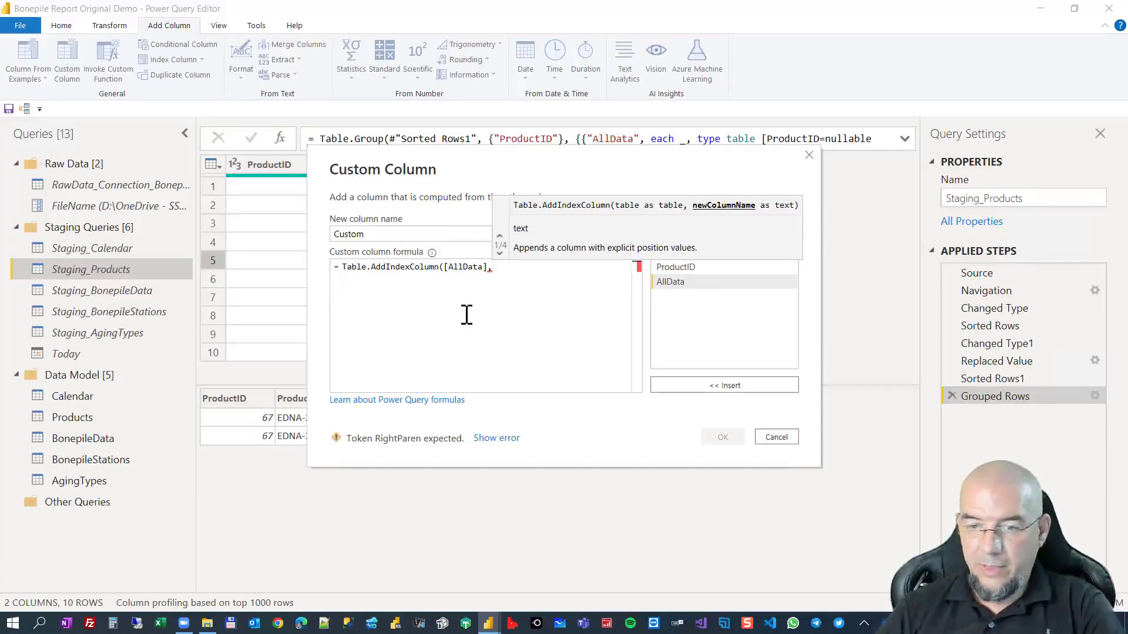
type("\"I")
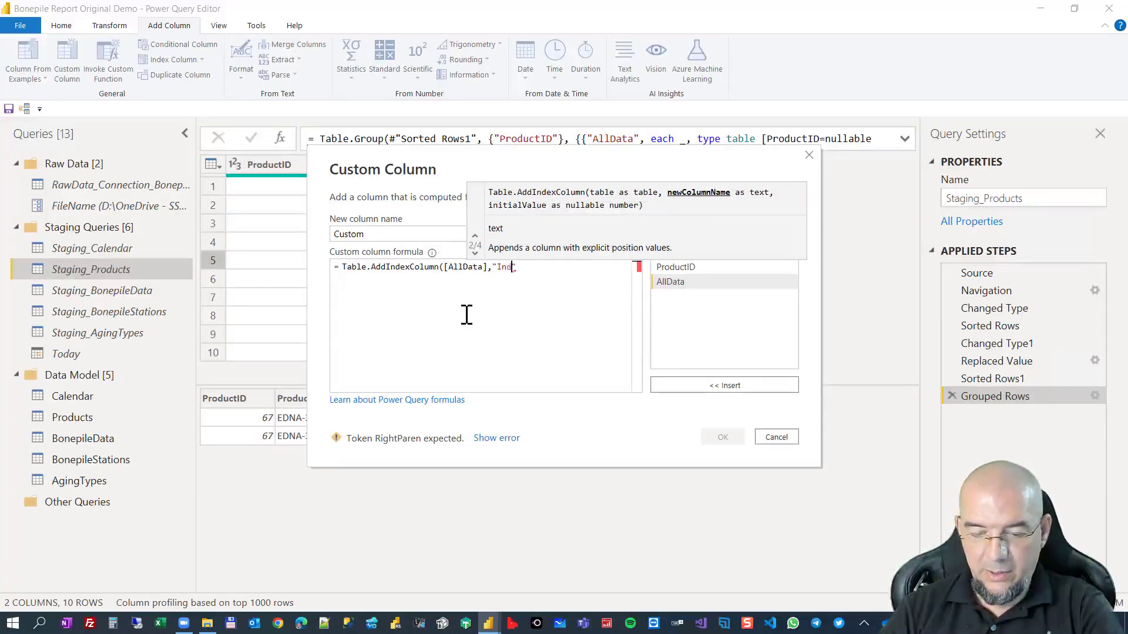
type("ndex\",")
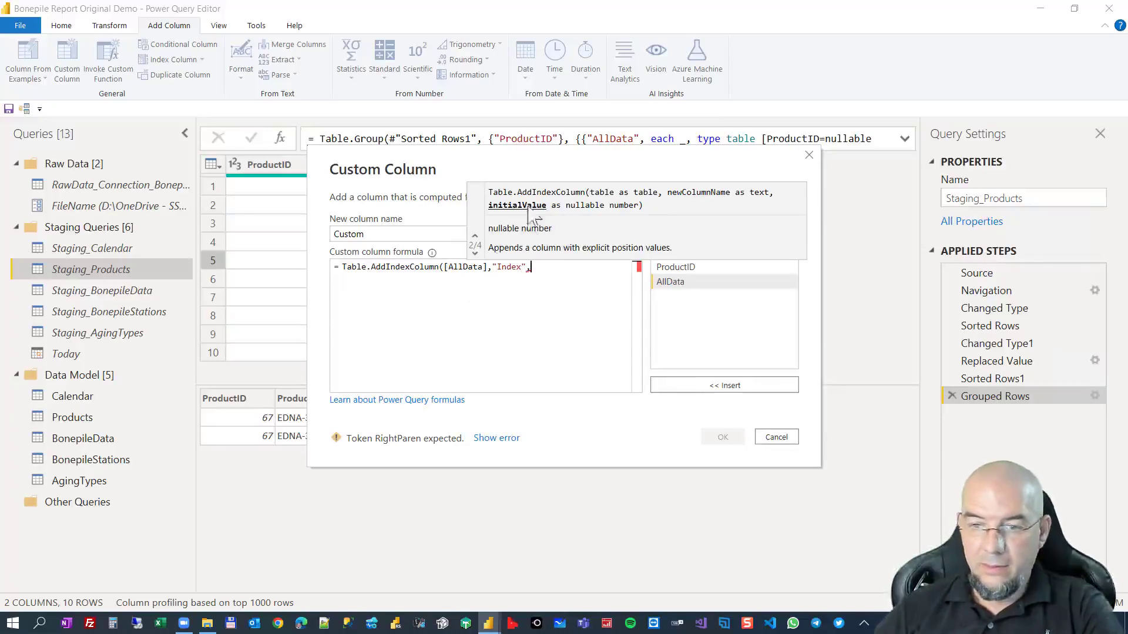
type("1,")
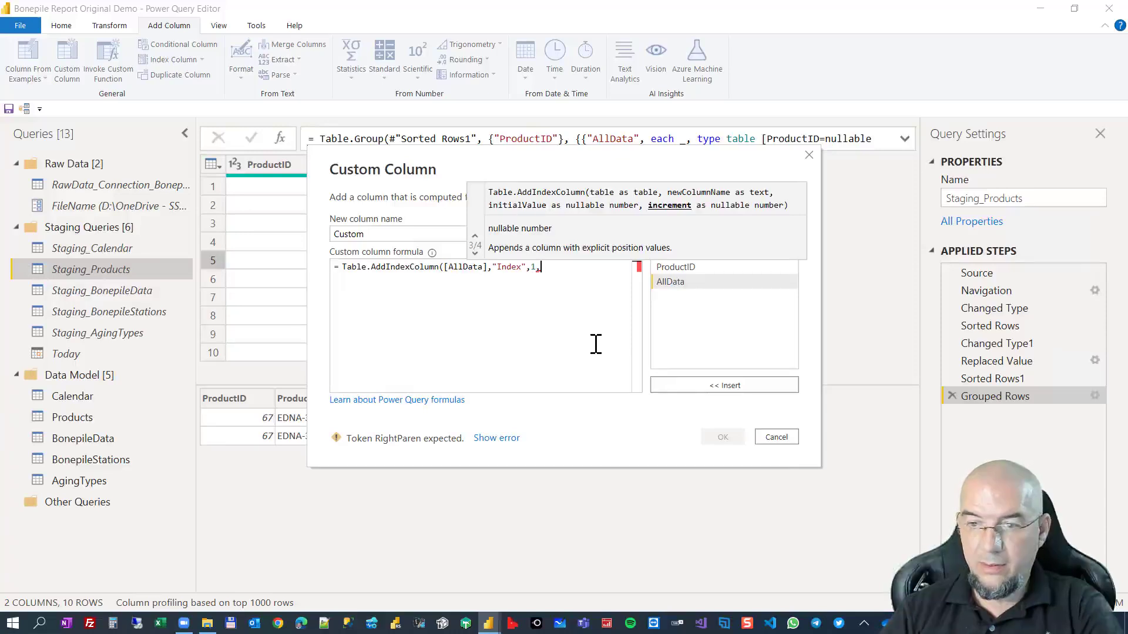
type("1)")
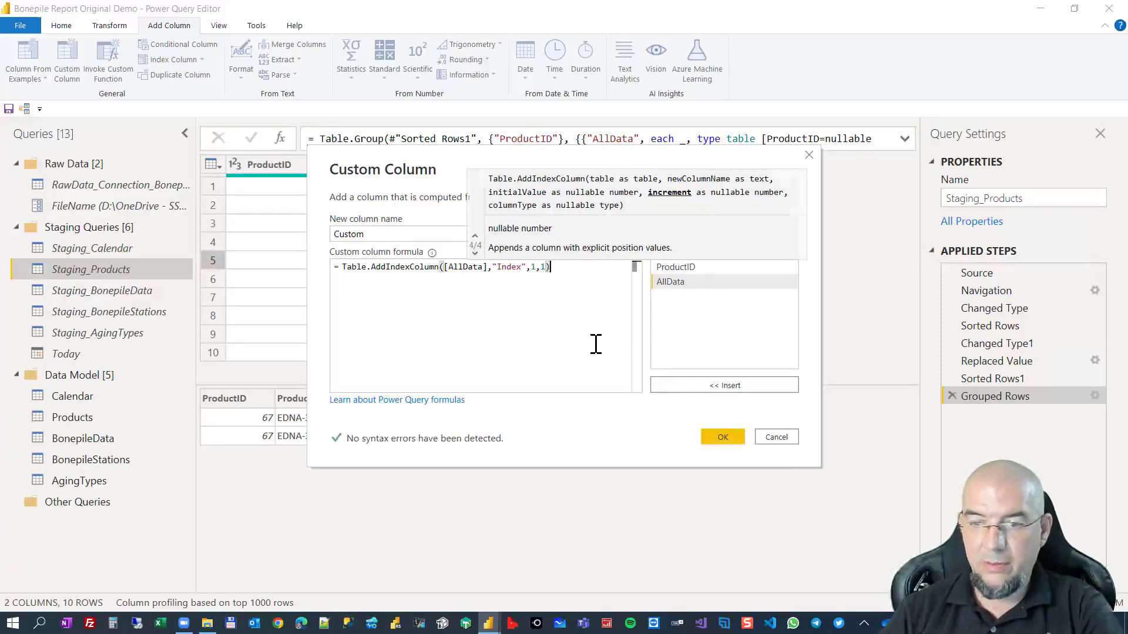
left_click(720, 438)
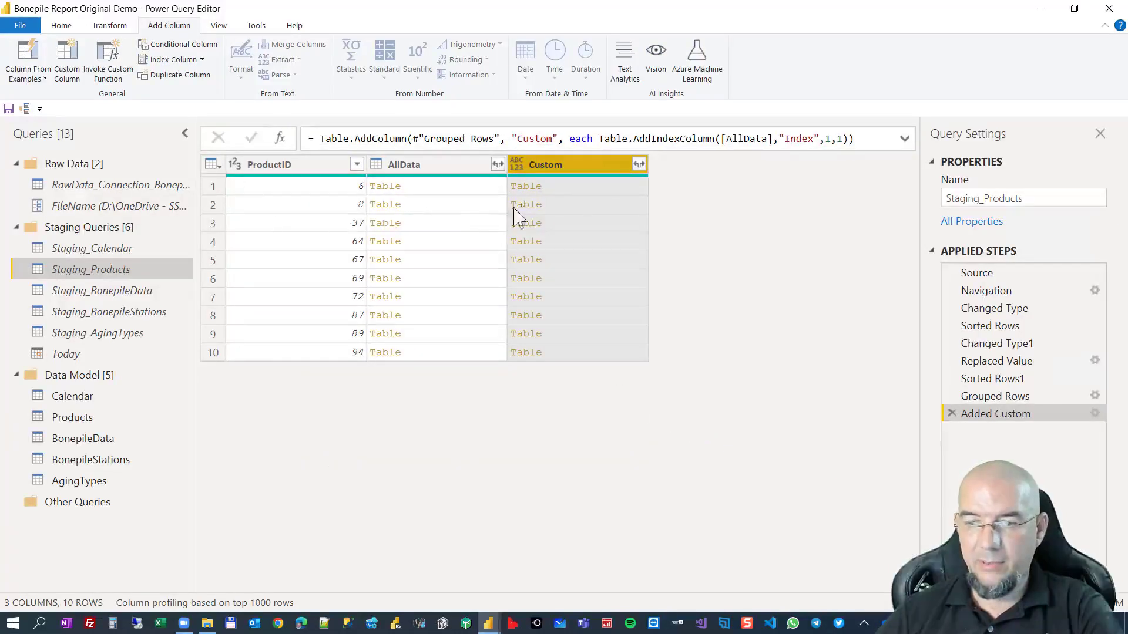
Preview the indexed nested tables for ProductIDs 6, 8, 37 and 67, and remove all columns other than Custom.
left_click(565, 188)
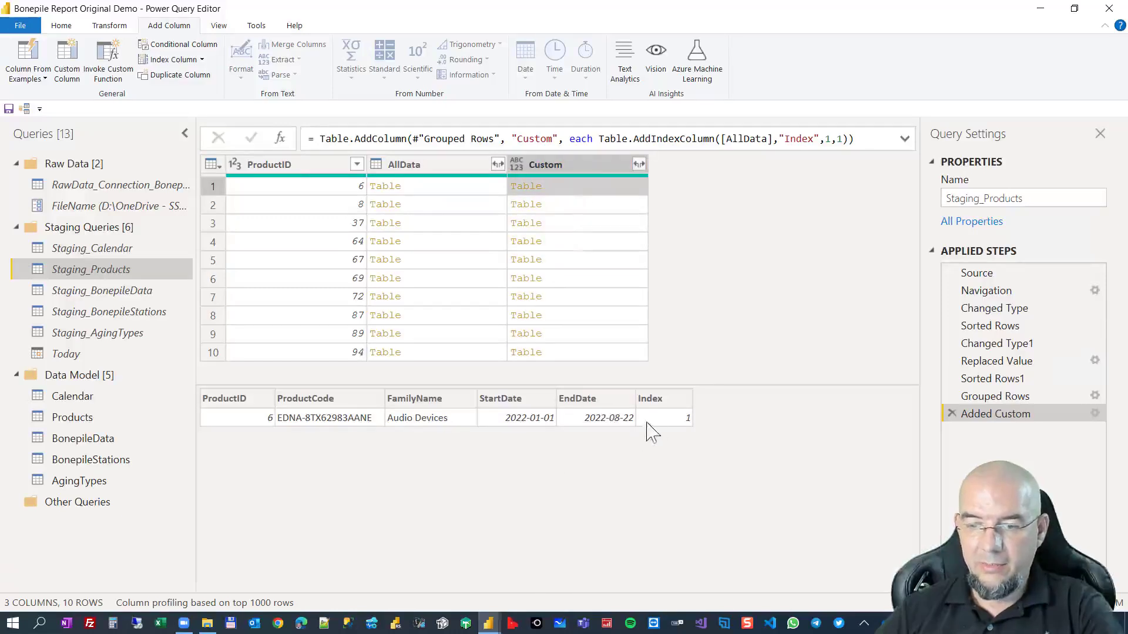
left_click(579, 207)
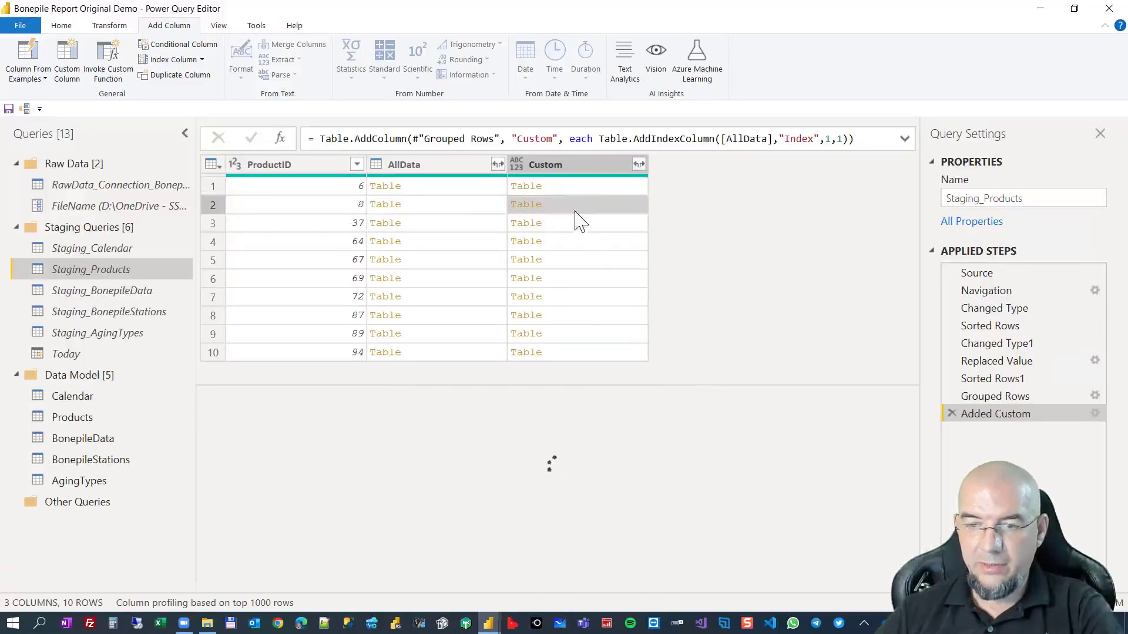
left_click(581, 229)
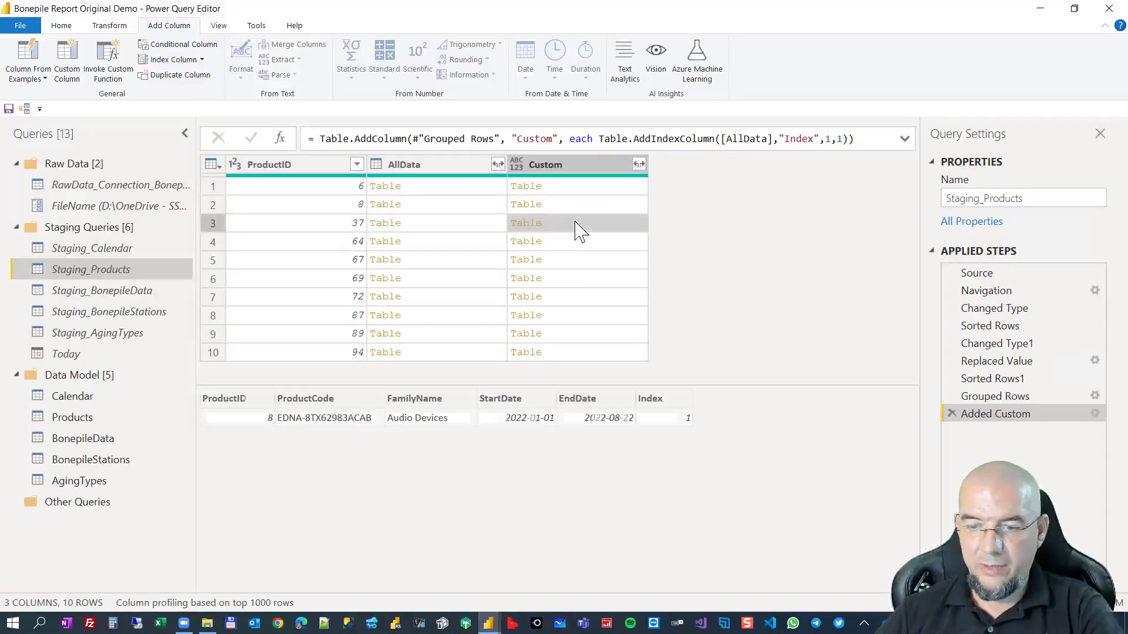
left_click(569, 259)
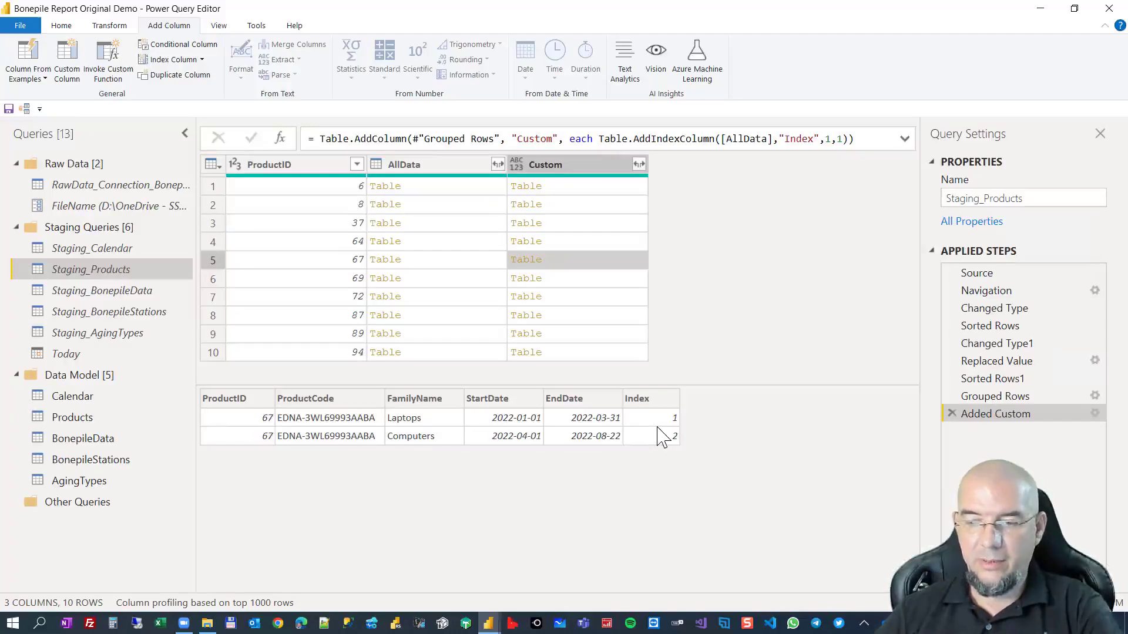
right_click(560, 167)
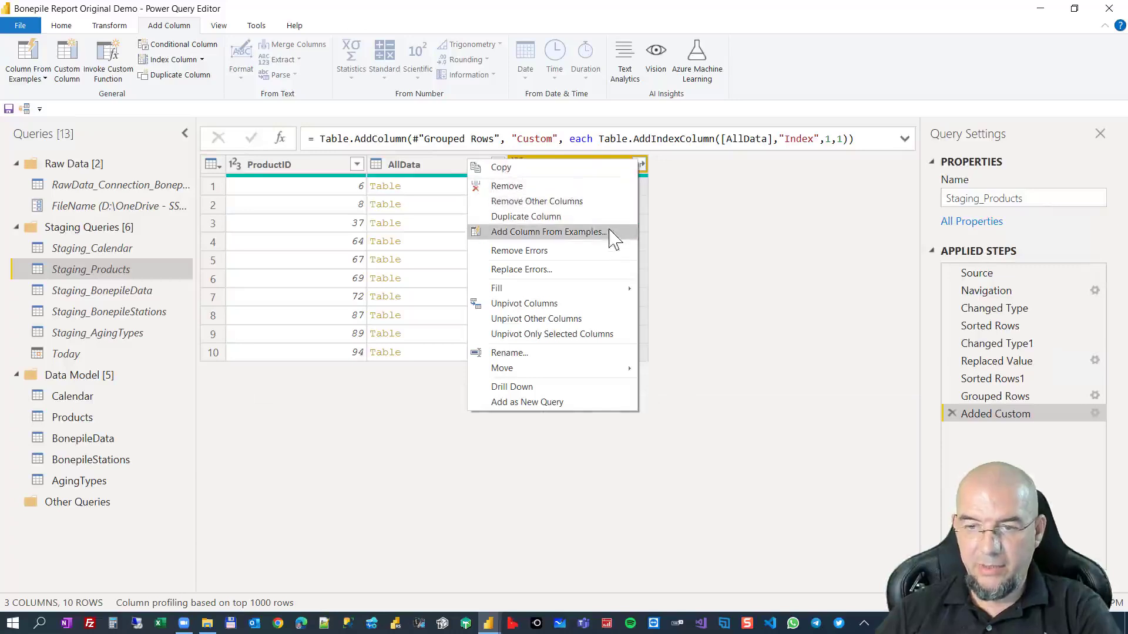
left_click(607, 208)
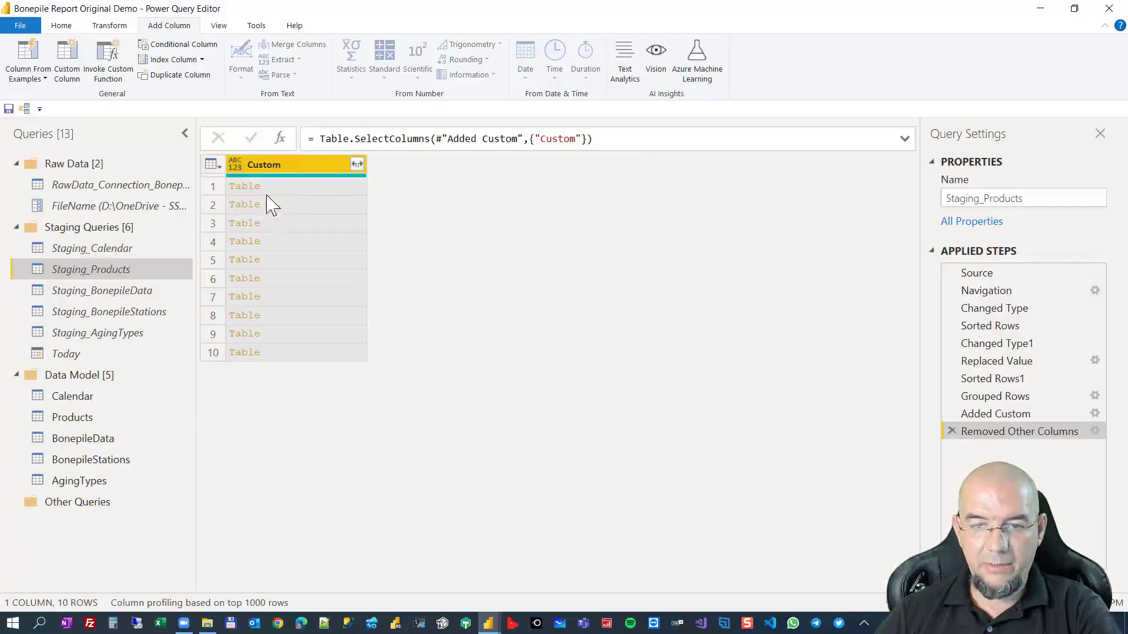
Expand the nested Custom tables into all six columns, ProductID through Index, without using the original column name as prefix.
left_click(289, 207)
left_click(357, 164)
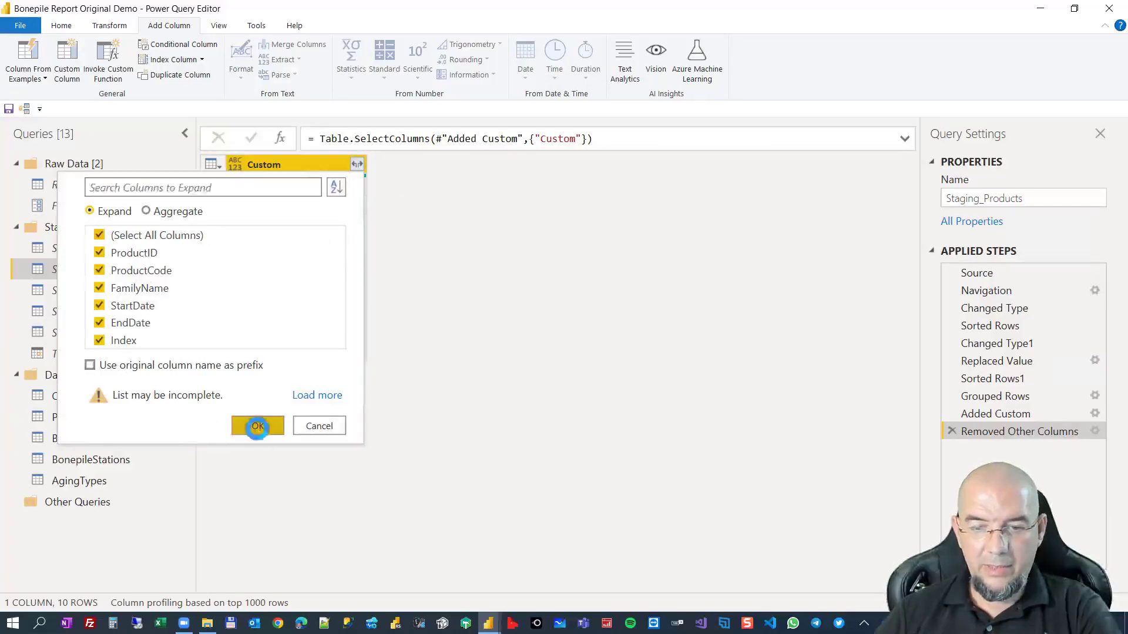
left_click(257, 426)
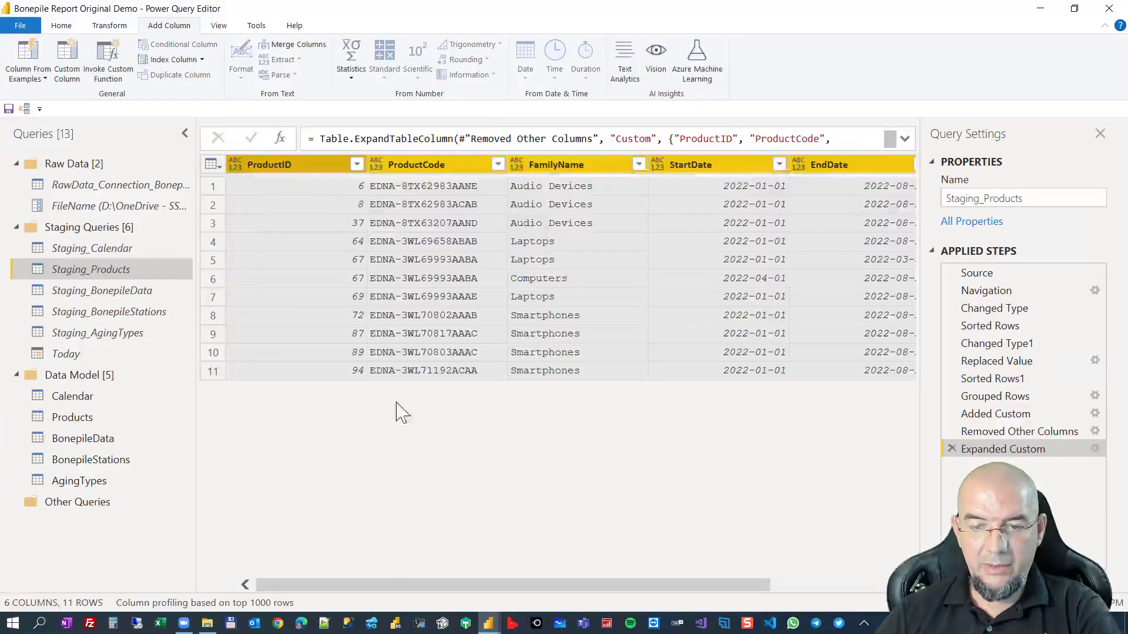
Detect the data types of all expanded columns in Staging_Products and check them through to the Index column.
left_click(313, 169)
key("ctrl+a")
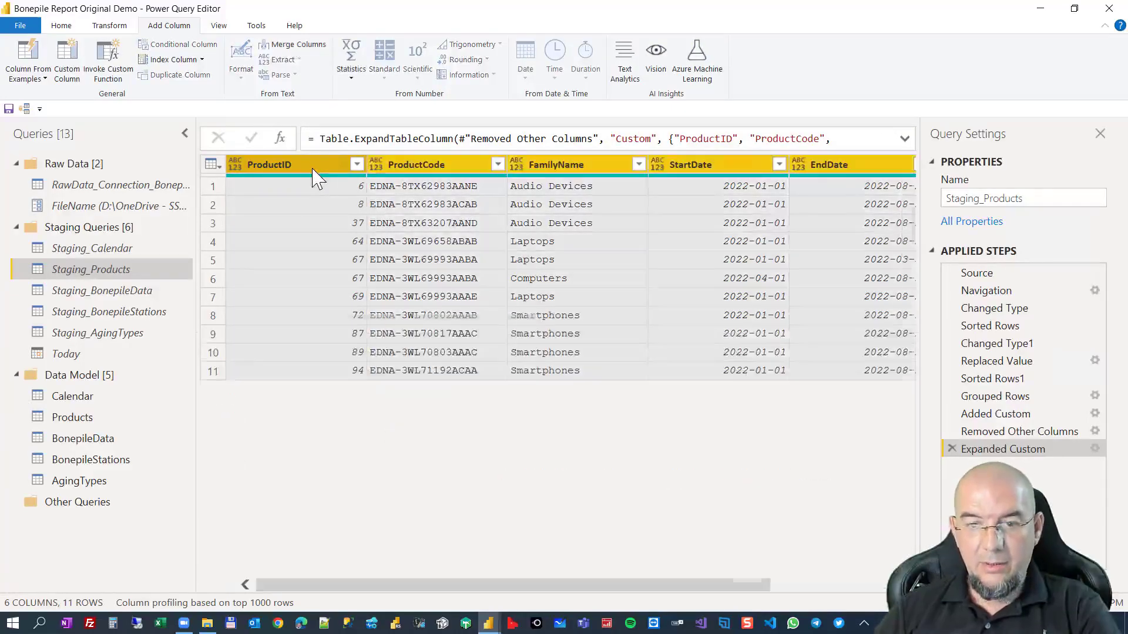
left_click(111, 26)
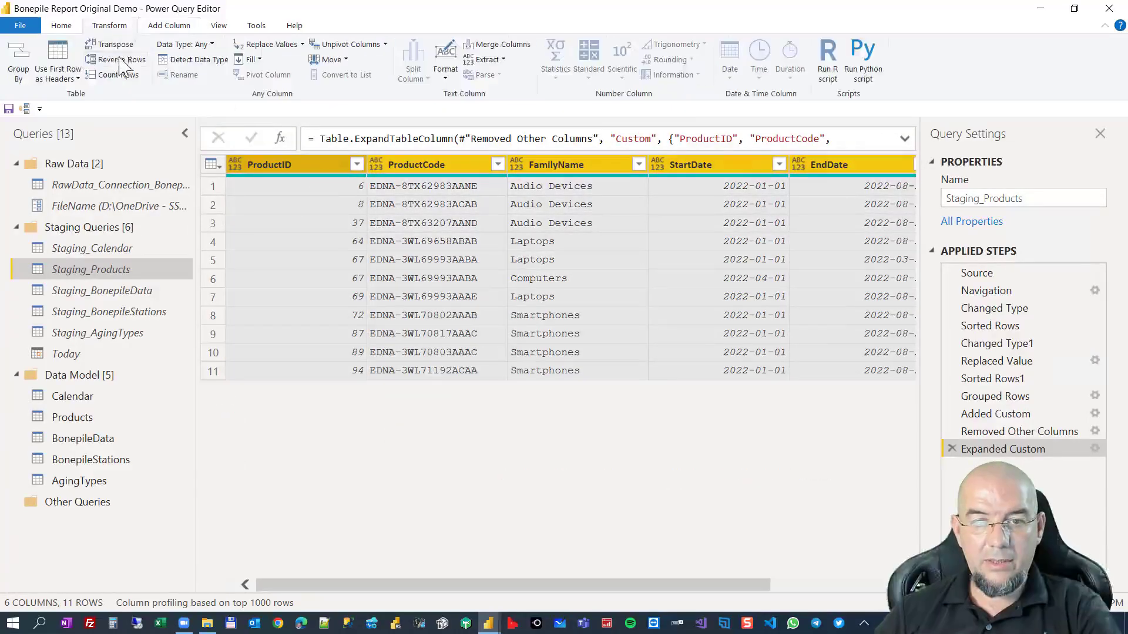
left_click(177, 60)
left_click_drag(443, 587, 745, 586)
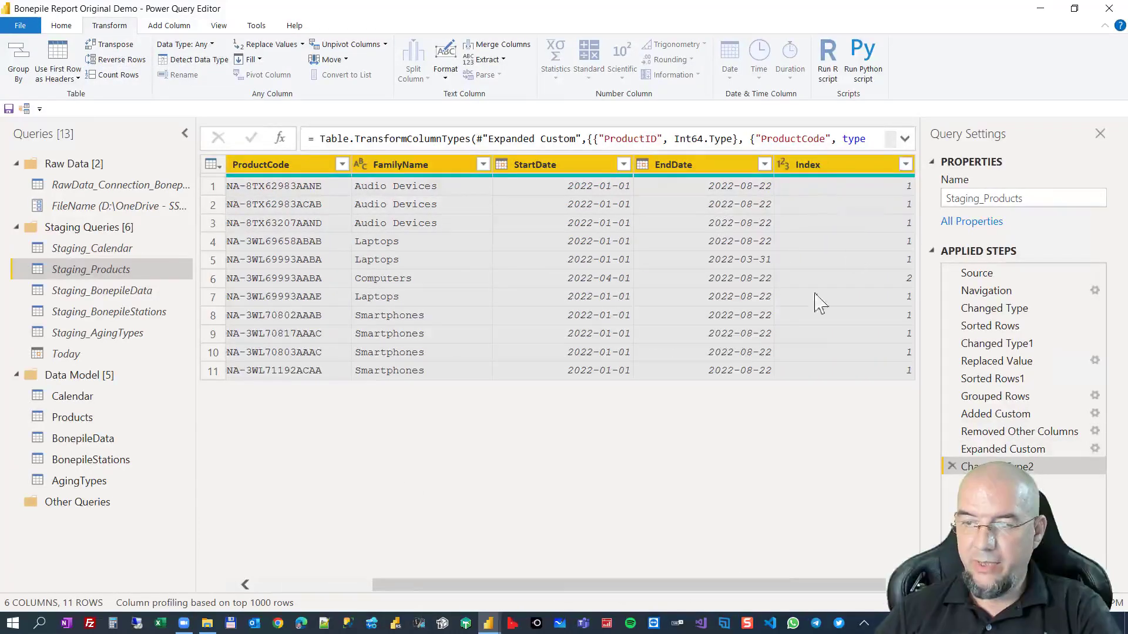
left_click_drag(743, 588, 520, 585)
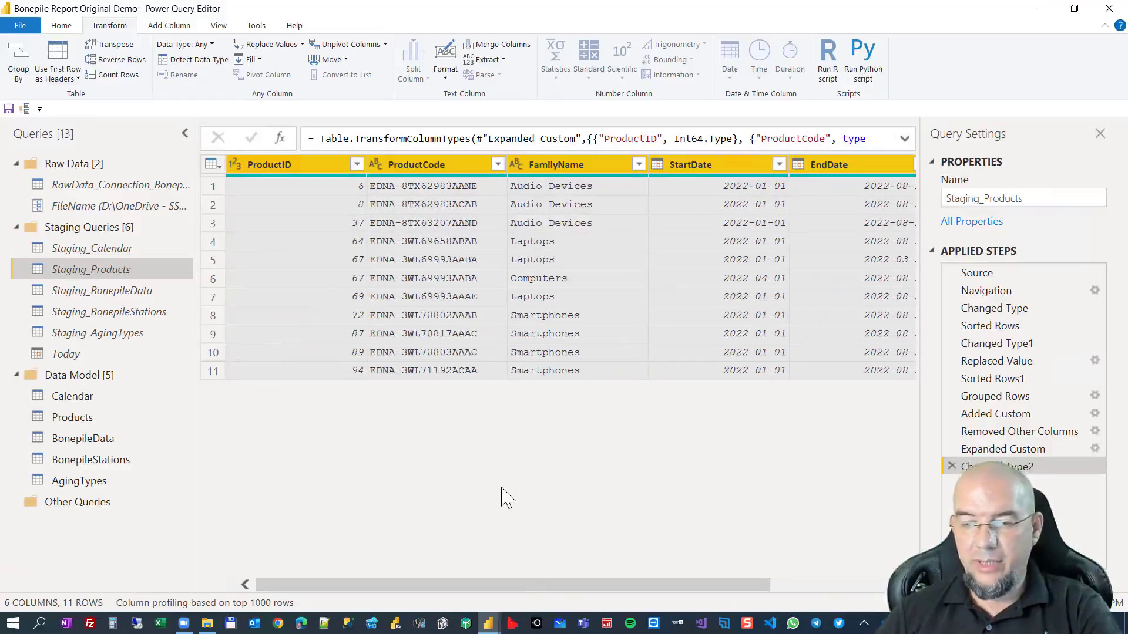
Collapse the query list to show ProductID through Index together, and start a new custom column in Staging_Products.
left_click(289, 165)
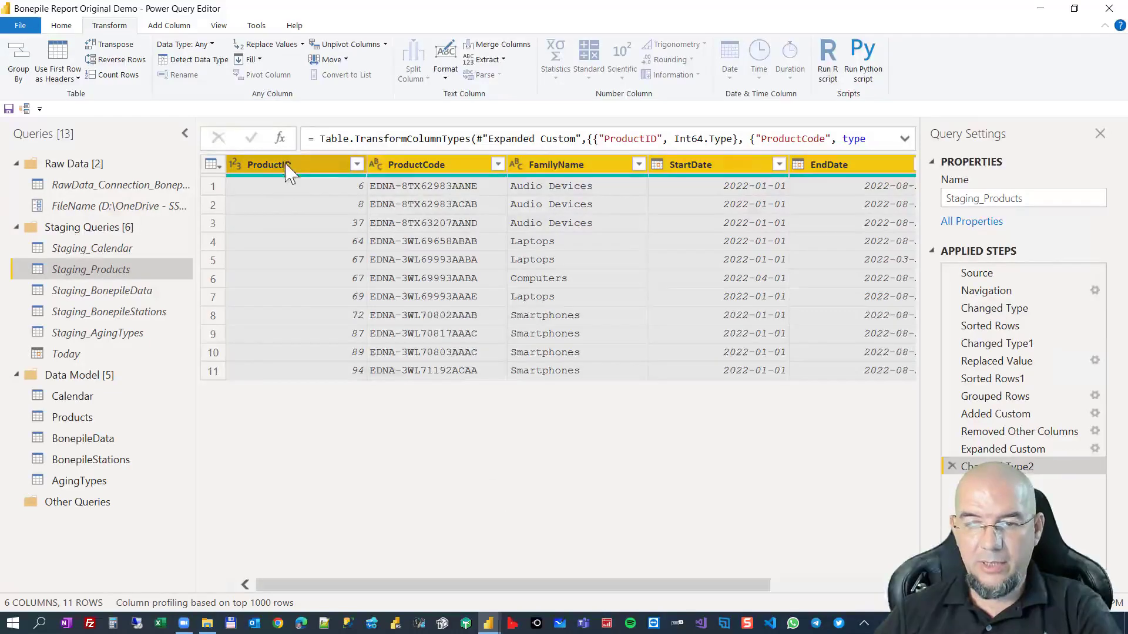
left_click(184, 134)
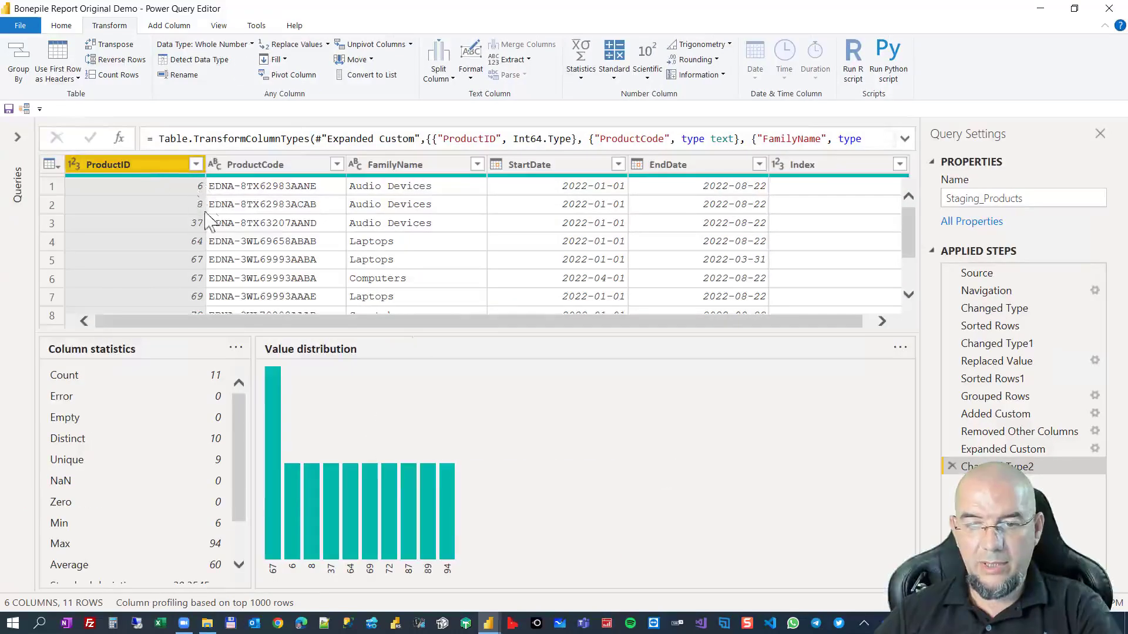
left_click_drag(478, 320, 590, 337)
left_click(805, 183)
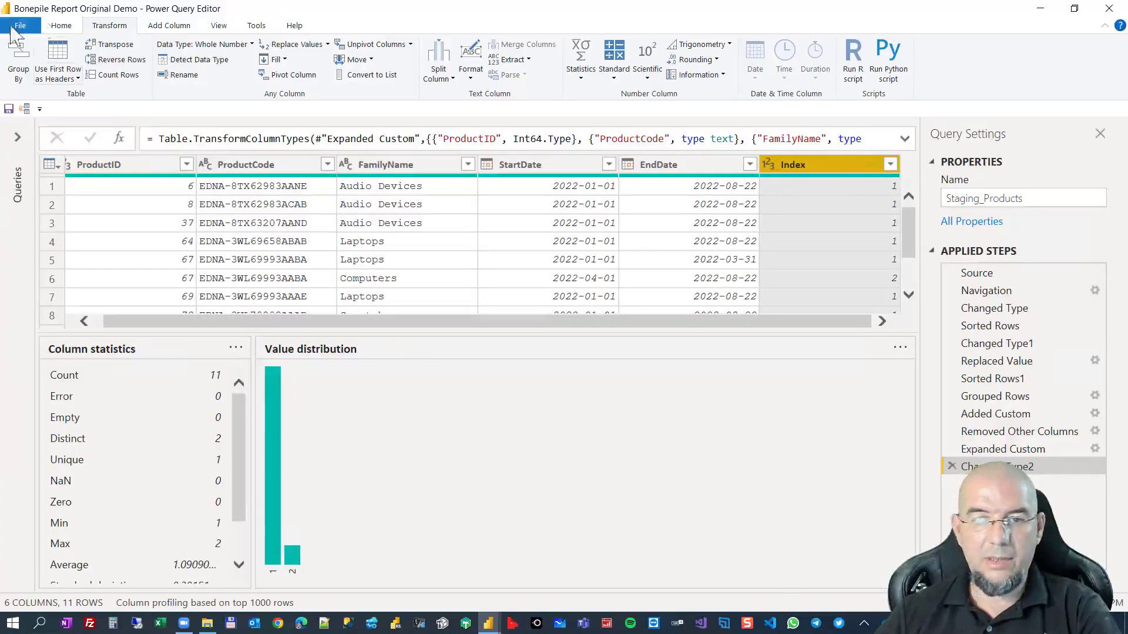
left_click(158, 26)
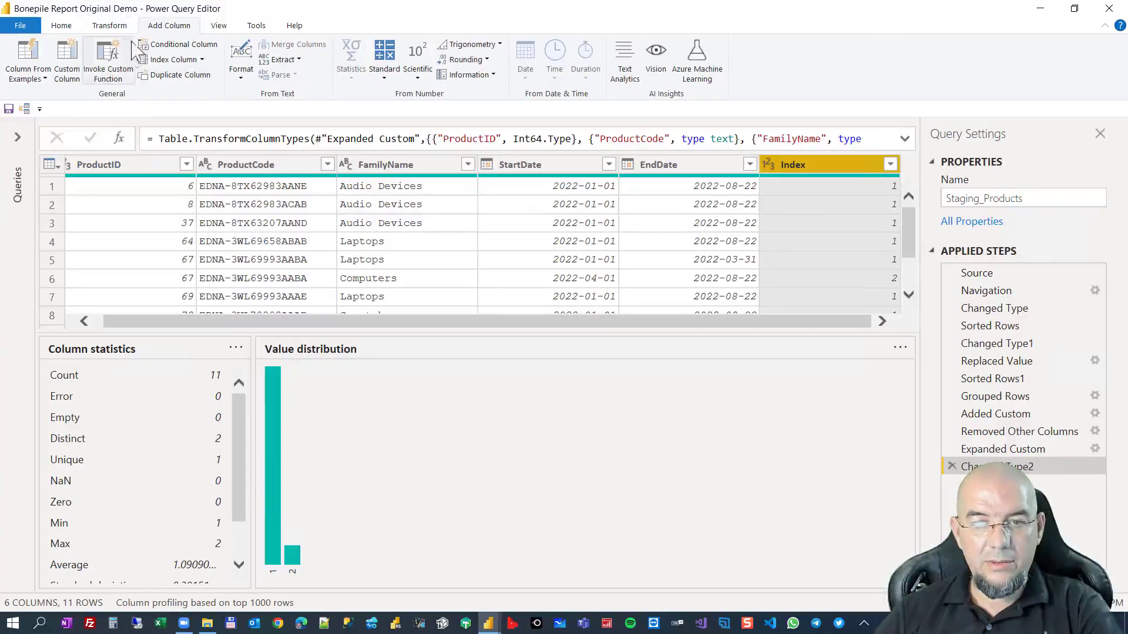
left_click(68, 61)
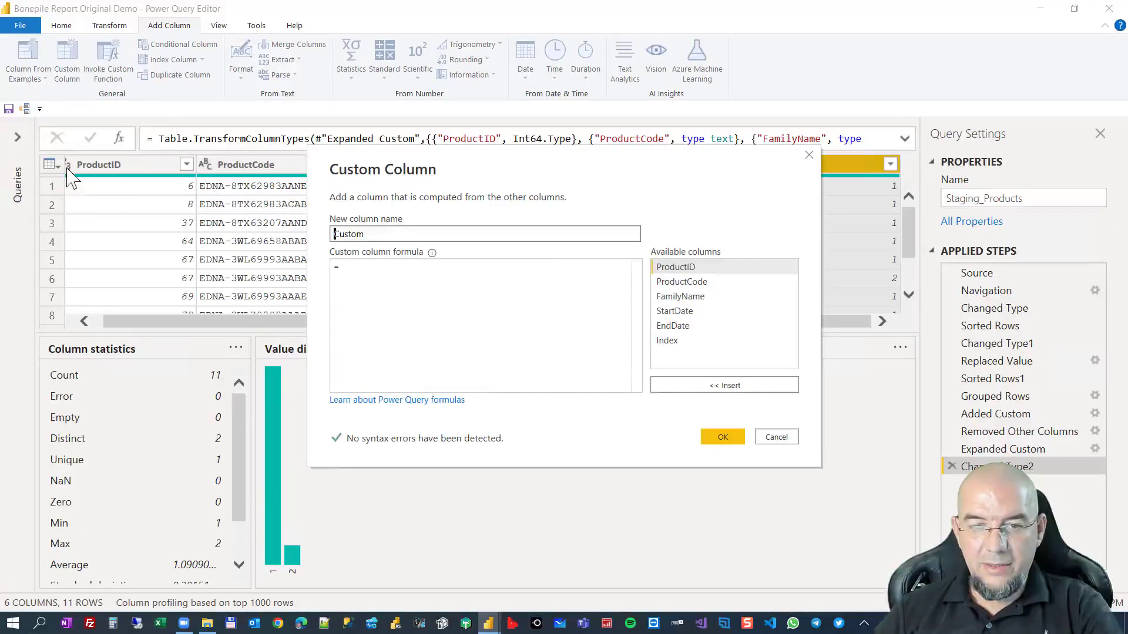
left_click_drag(742, 170, 712, 217)
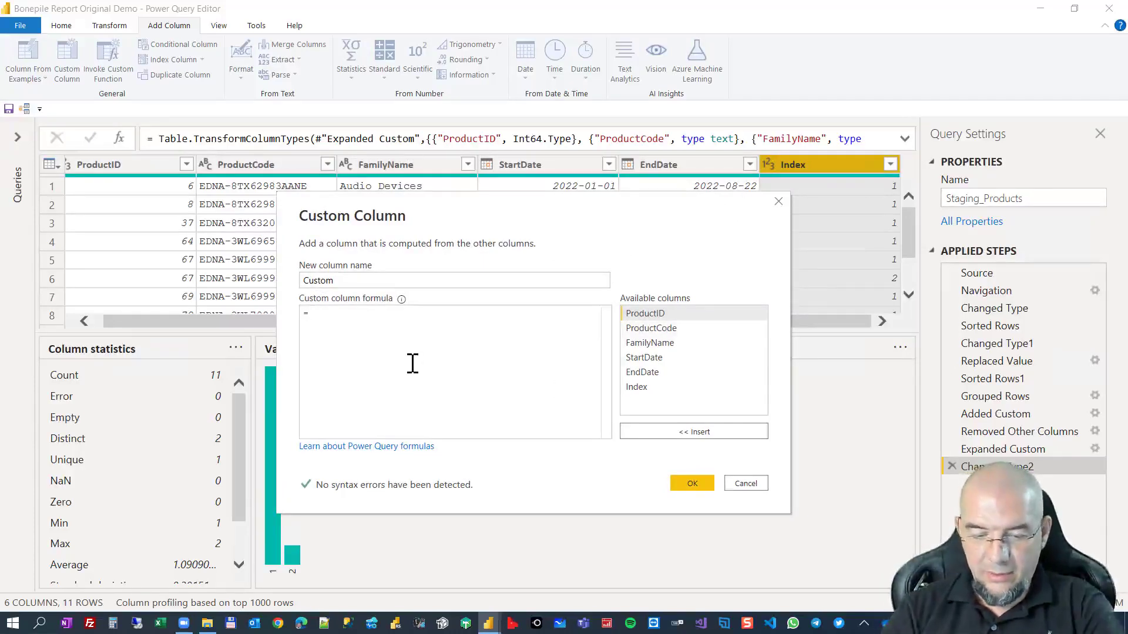
type("Text")
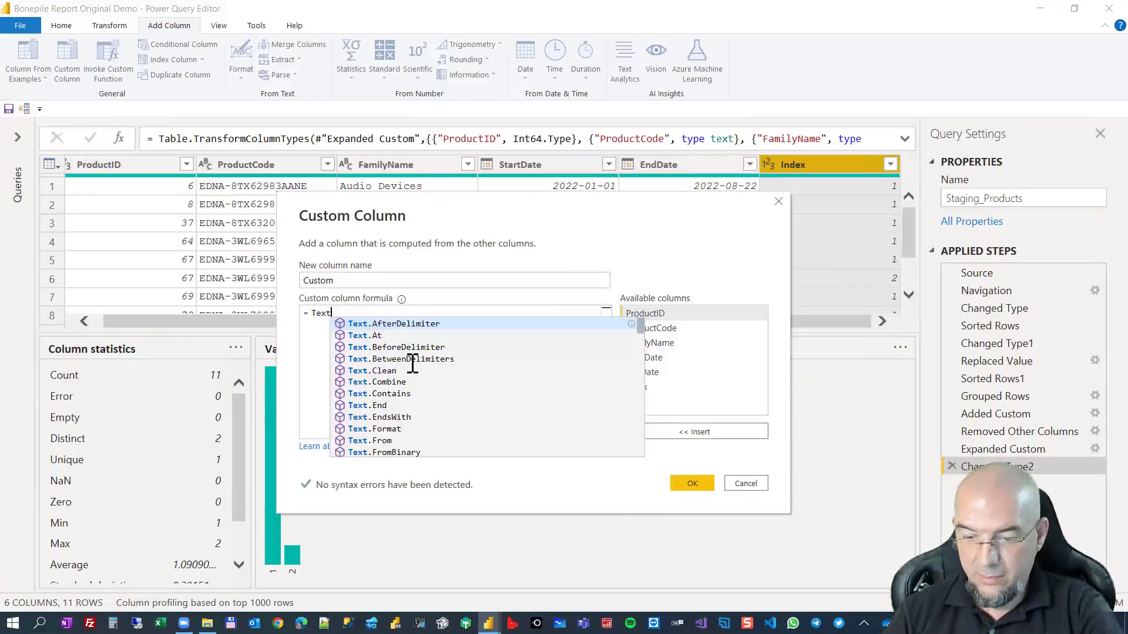
type("Binary.From")
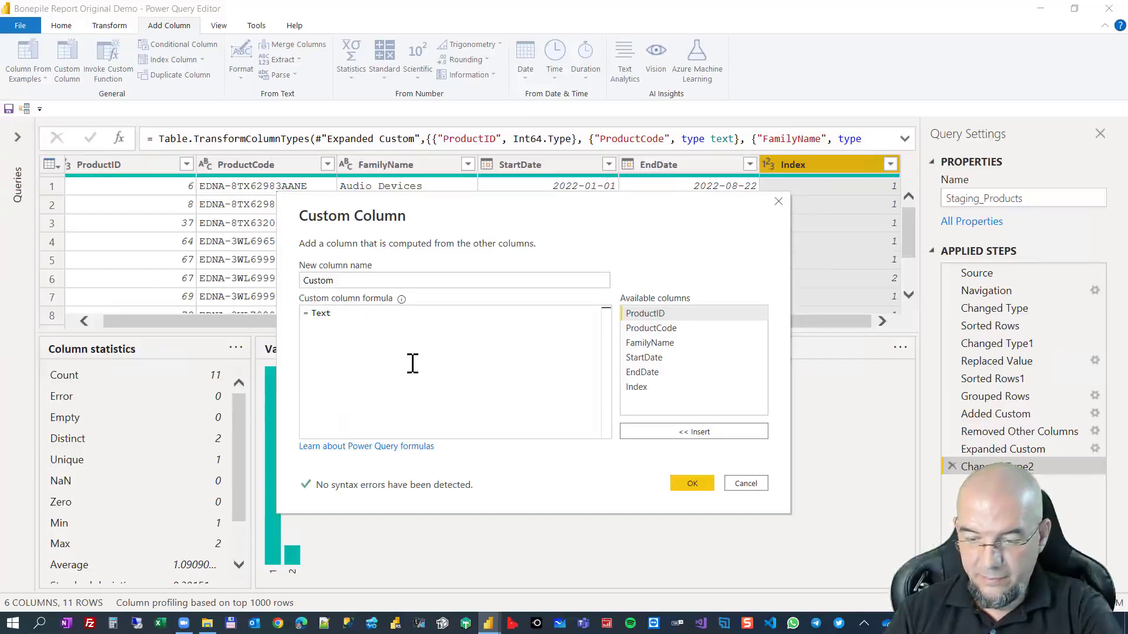
type(".from")
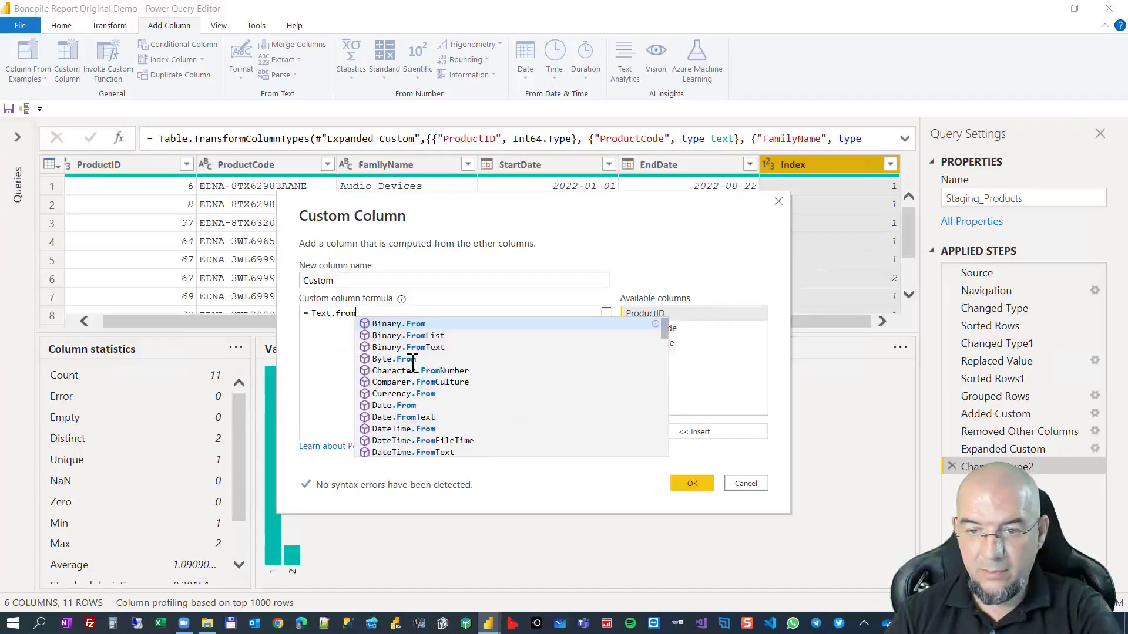
type("(")
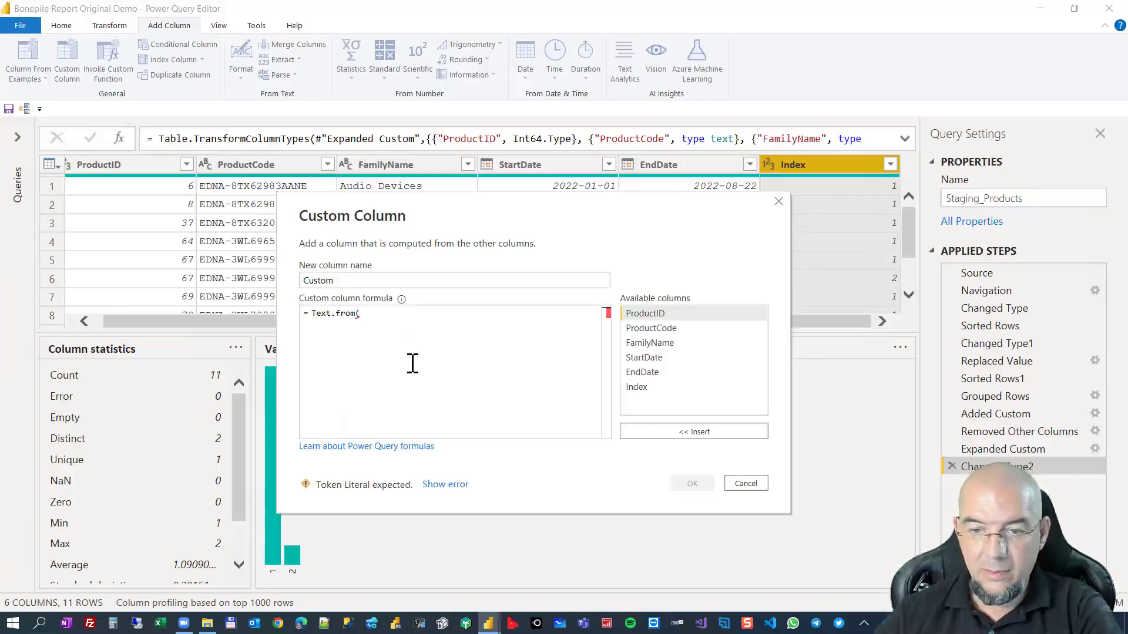
key("BackSpace")
key("BackSpace")
key("BackSpace")
key("BackSpace")
key("BackSpace")
key("BackSpace")
key("BackSpace")
key("BackSpace")
key("BackSpace")
key("BackSpace")
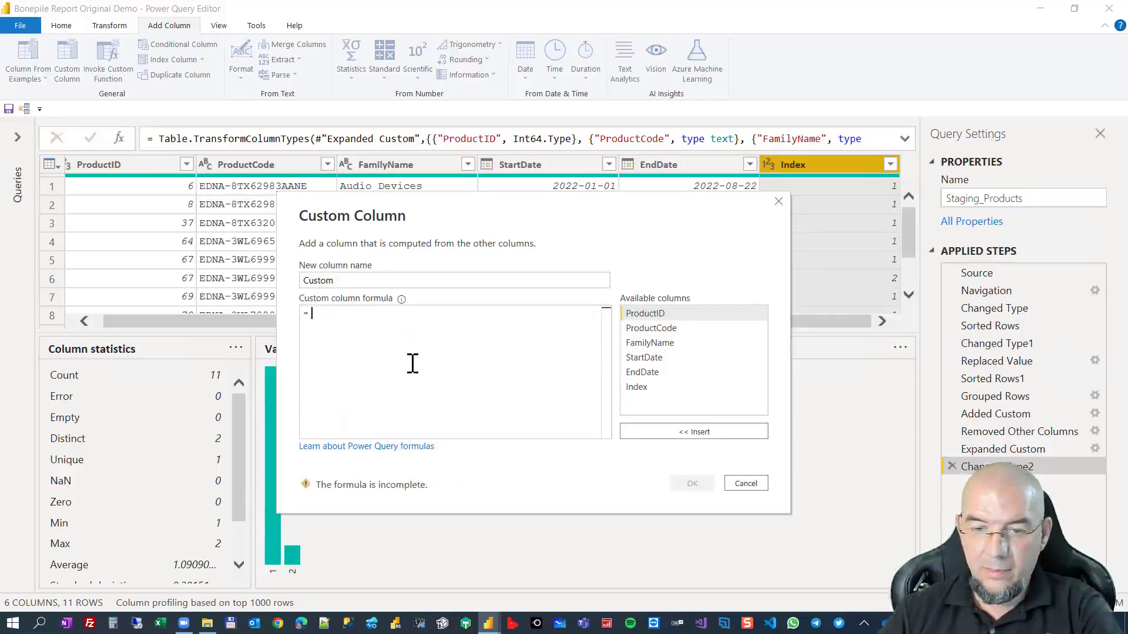
Begin the custom column formula with Text.From([ProductID]) to convert the product ID to text.
type("textfrom")
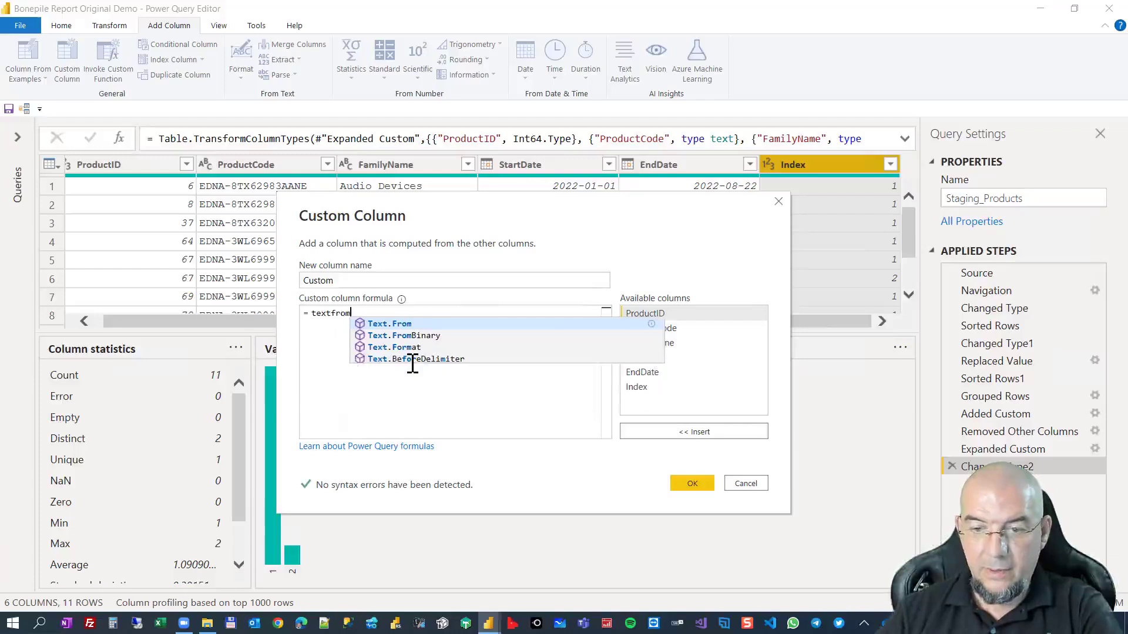
key("Tab")
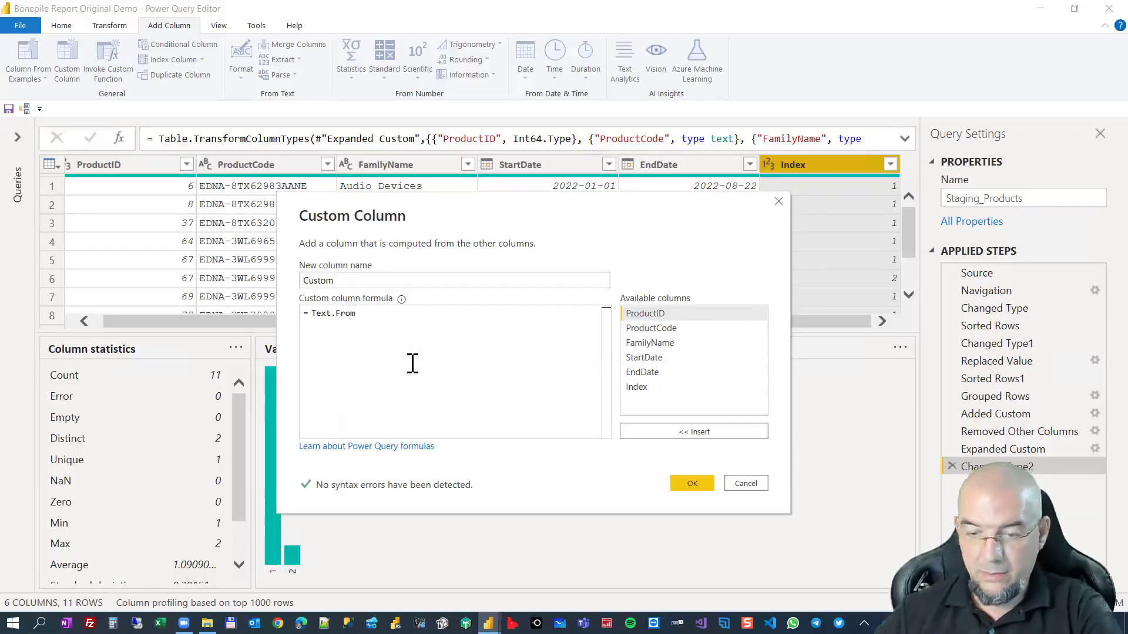
type("(")
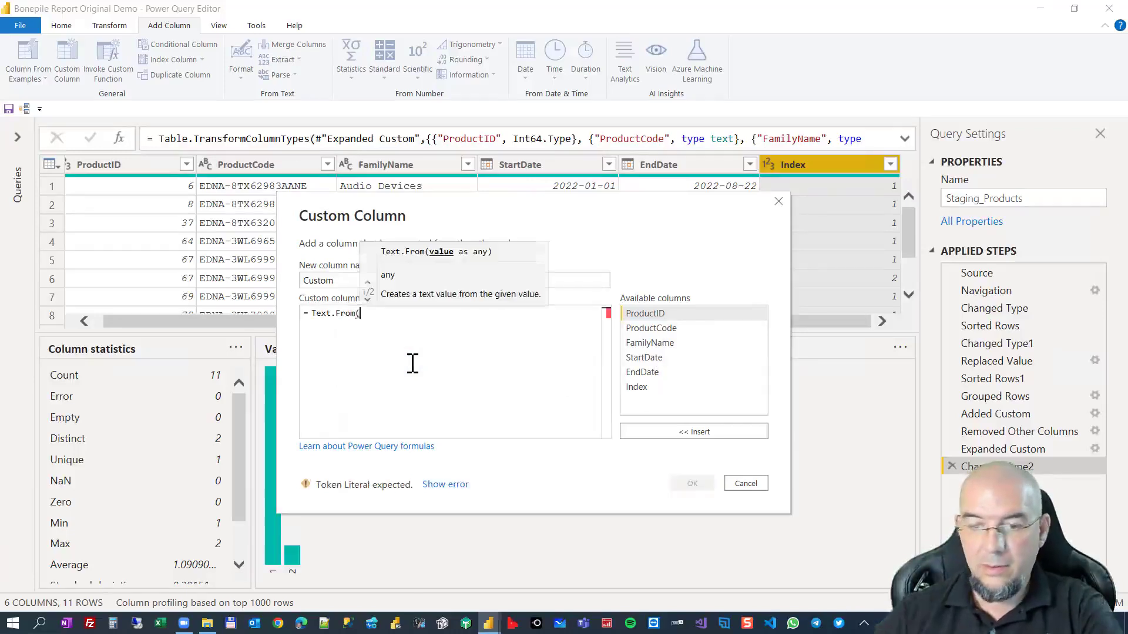
double_click(651, 314)
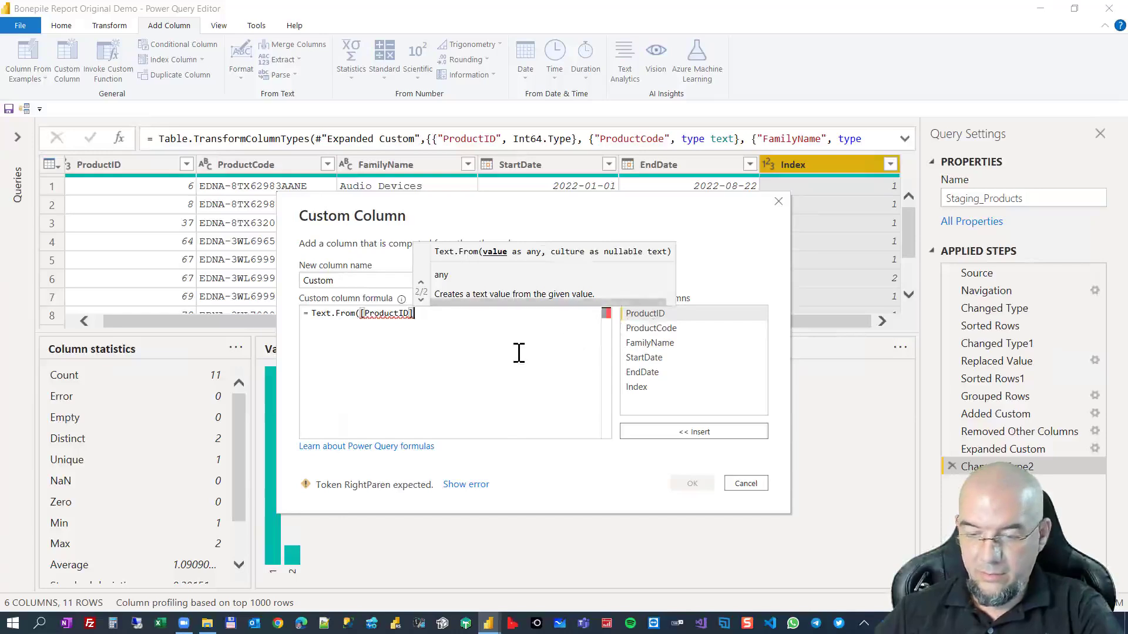
type(")")
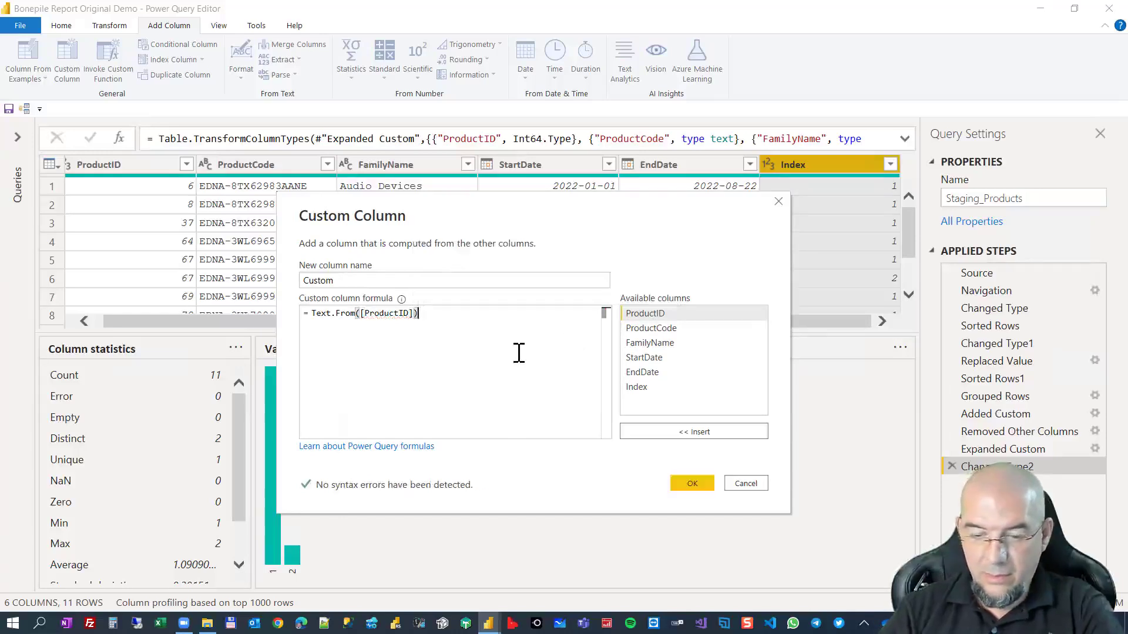
type("&")
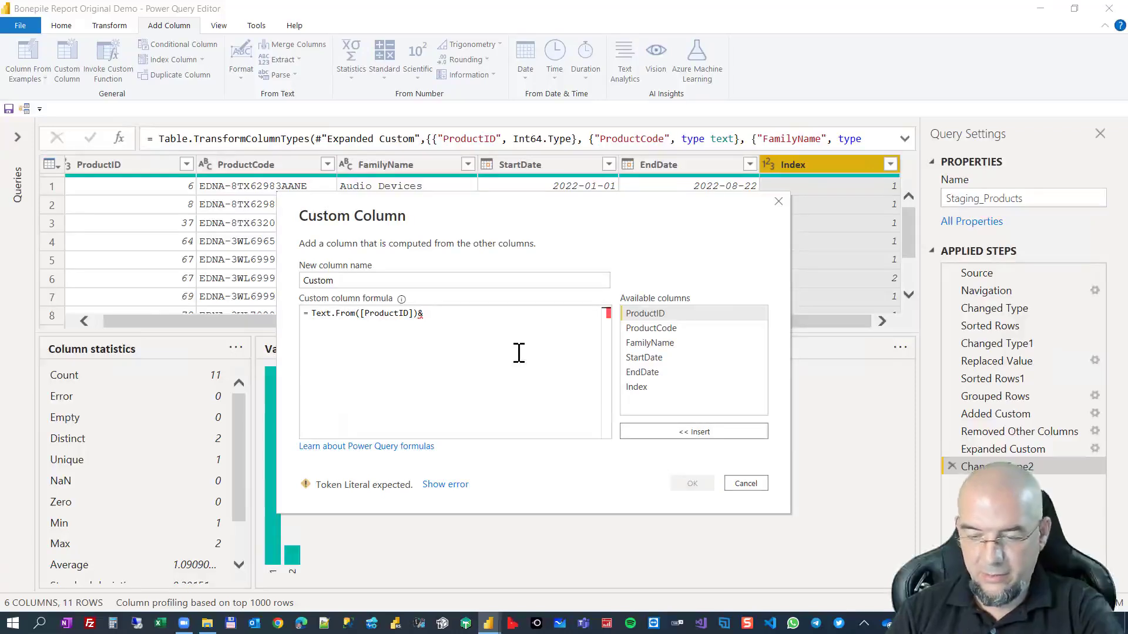
type("padstar")
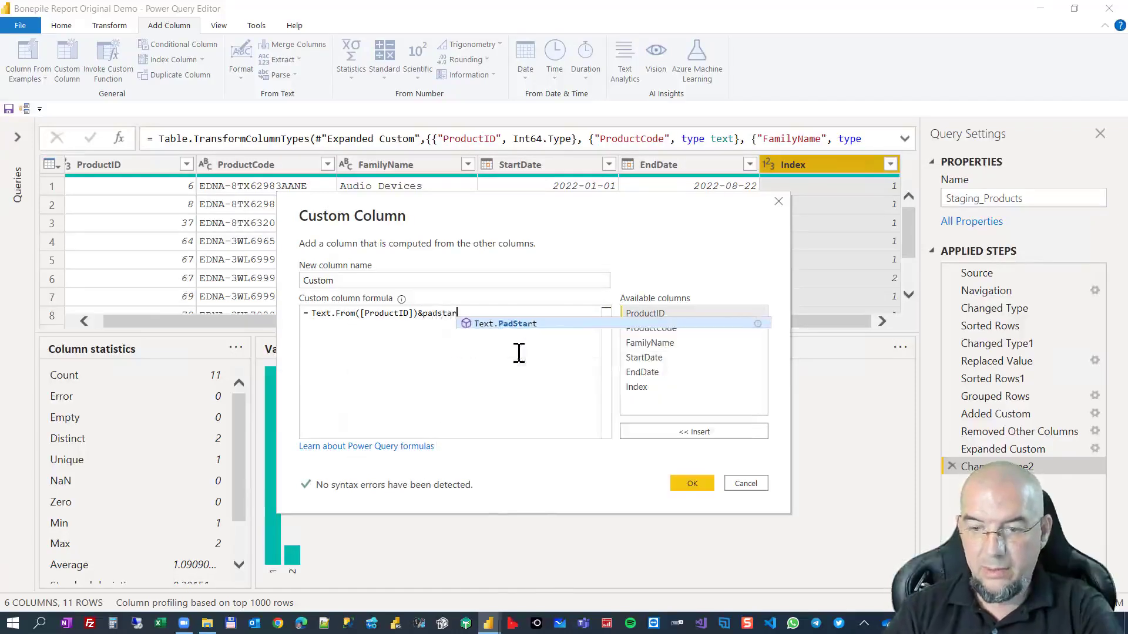
Append &Text.PadStart(Text.From([Index]), to the formula to join a padded version index to the product ID.
key("Tab")
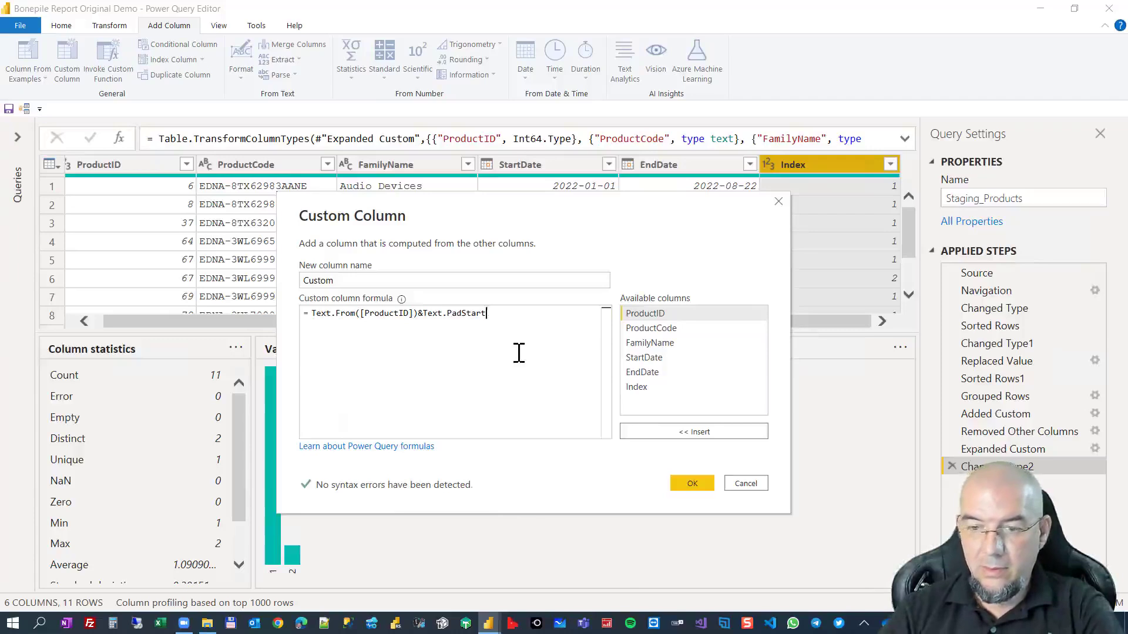
type("(")
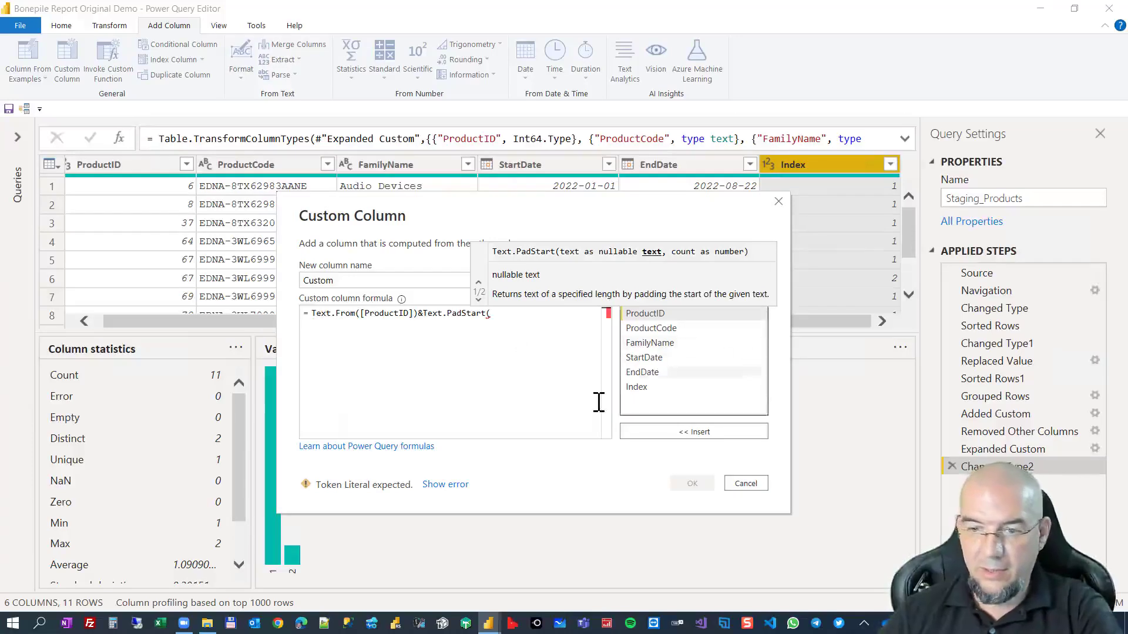
type("te")
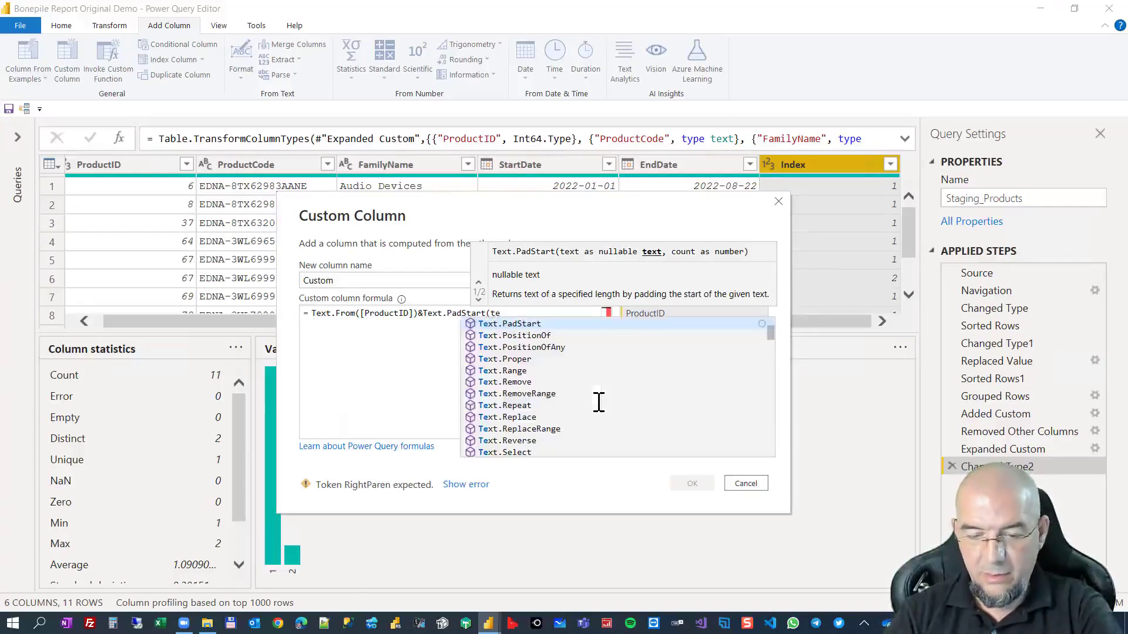
type("xtfrom")
key("Tab")
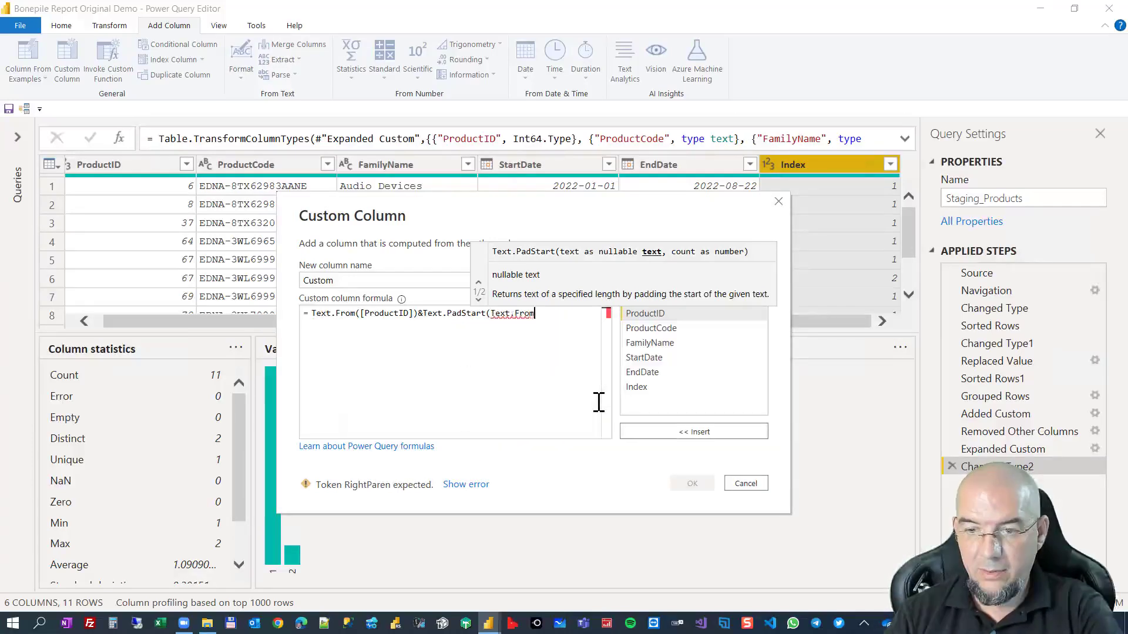
type("(")
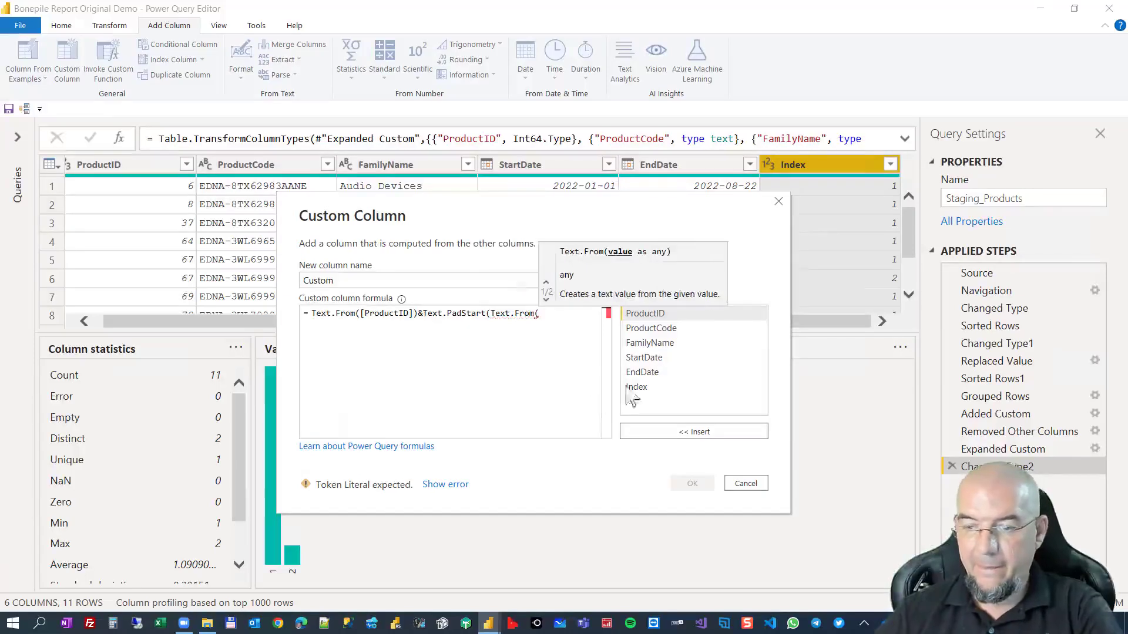
double_click(639, 387)
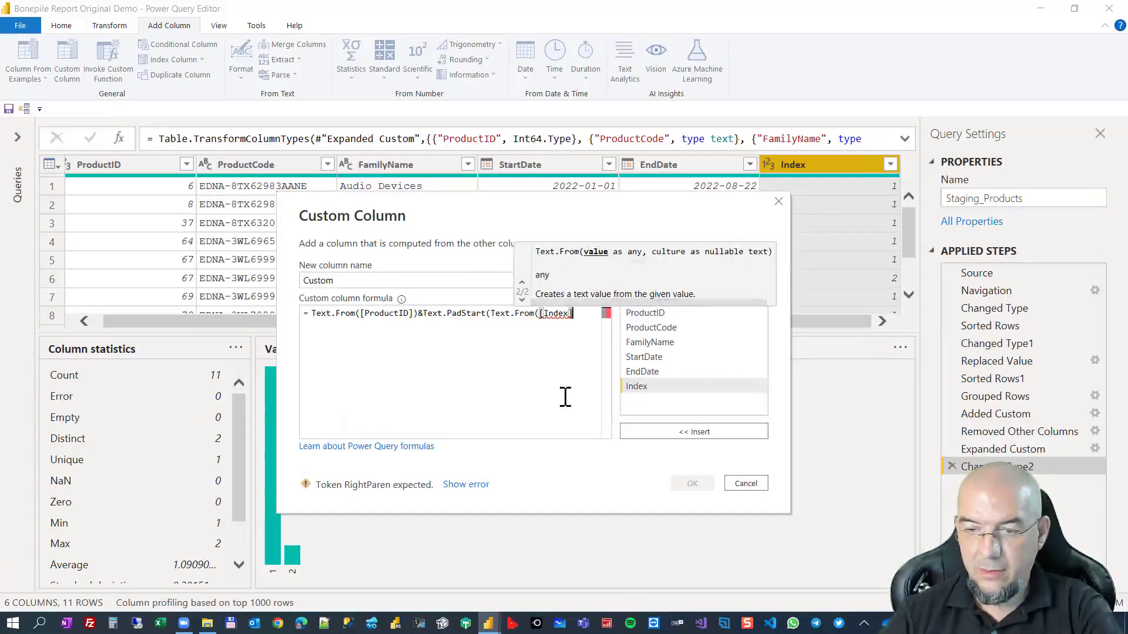
type(")")
type(",3, \"0")
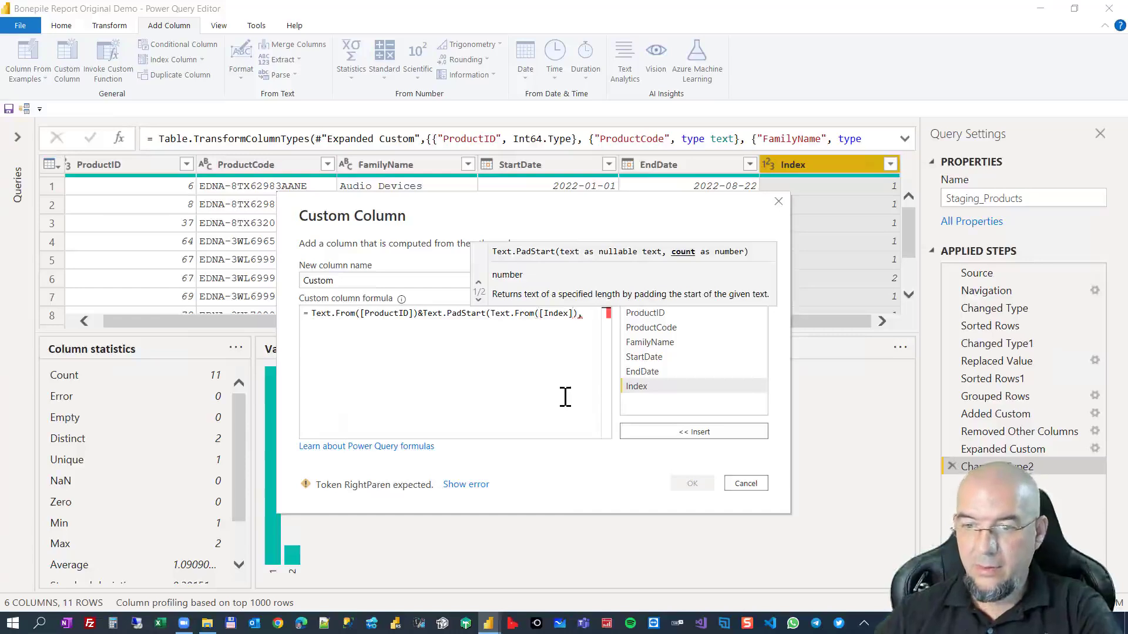
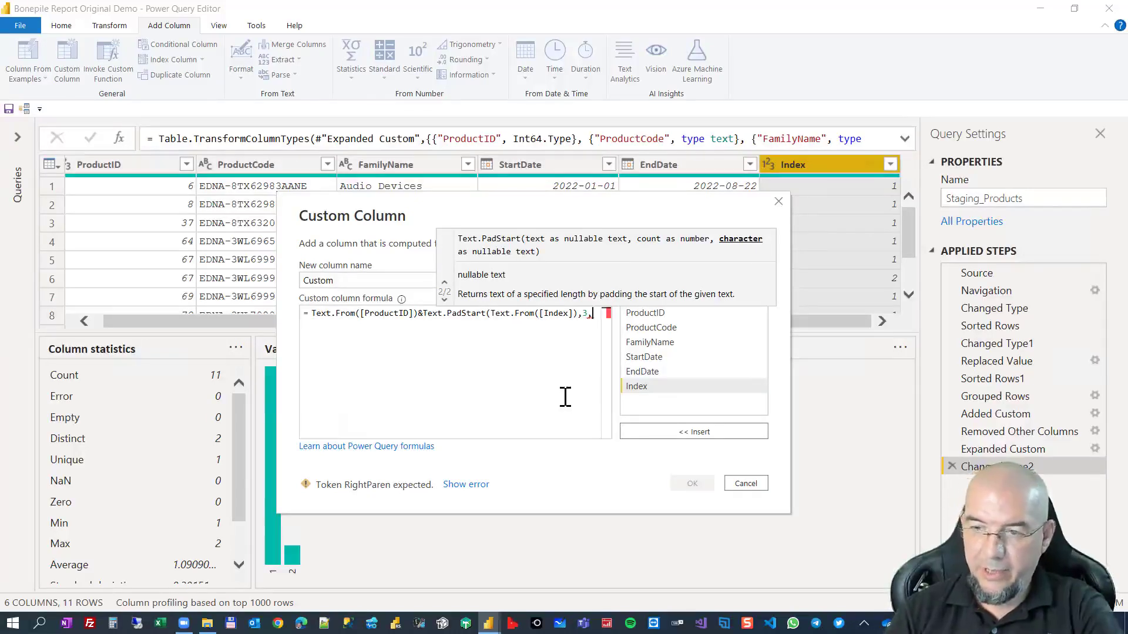
Finish the padding formula with "0" as the fill character and add the custom column under the name Link_ProdID.
type("\"")
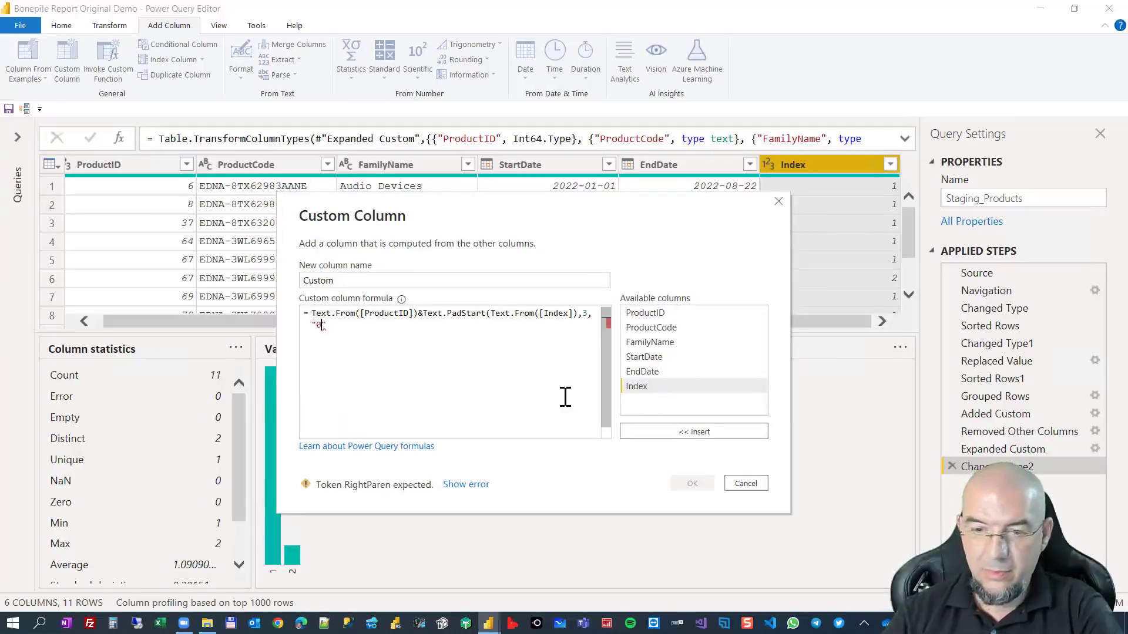
type("0\")")
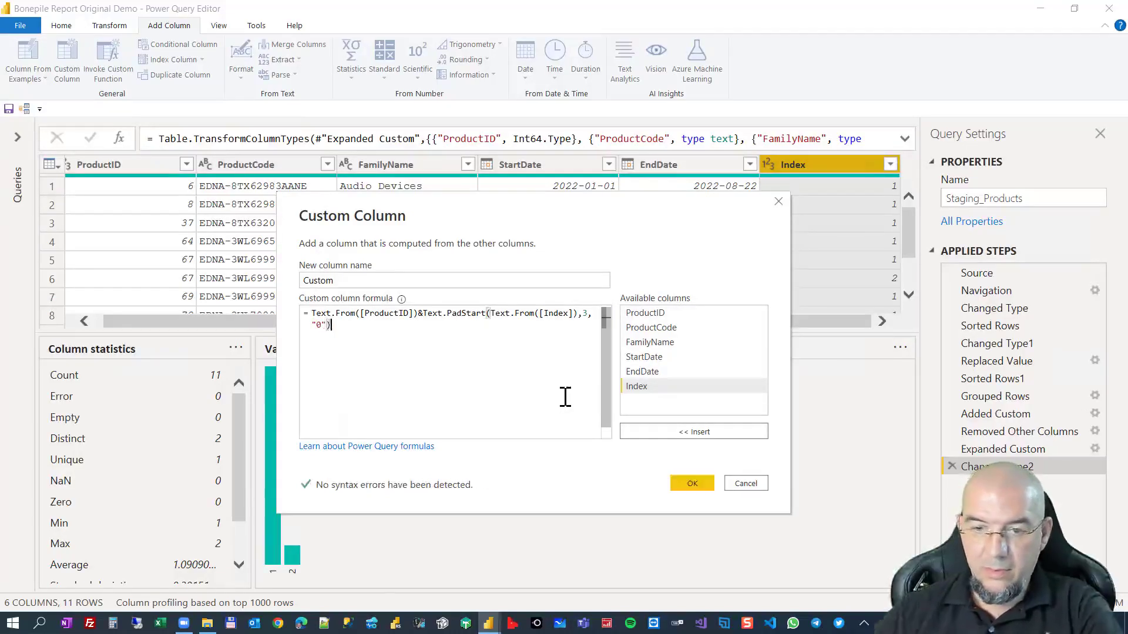
left_click(322, 281)
double_click(322, 280)
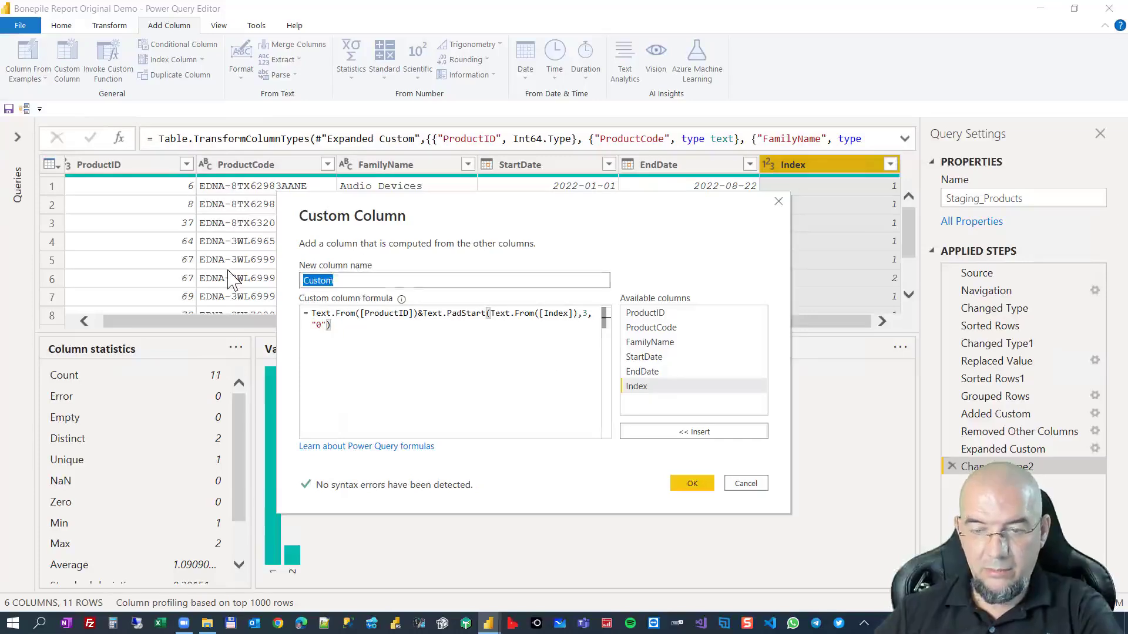
type("Link_ProdID")
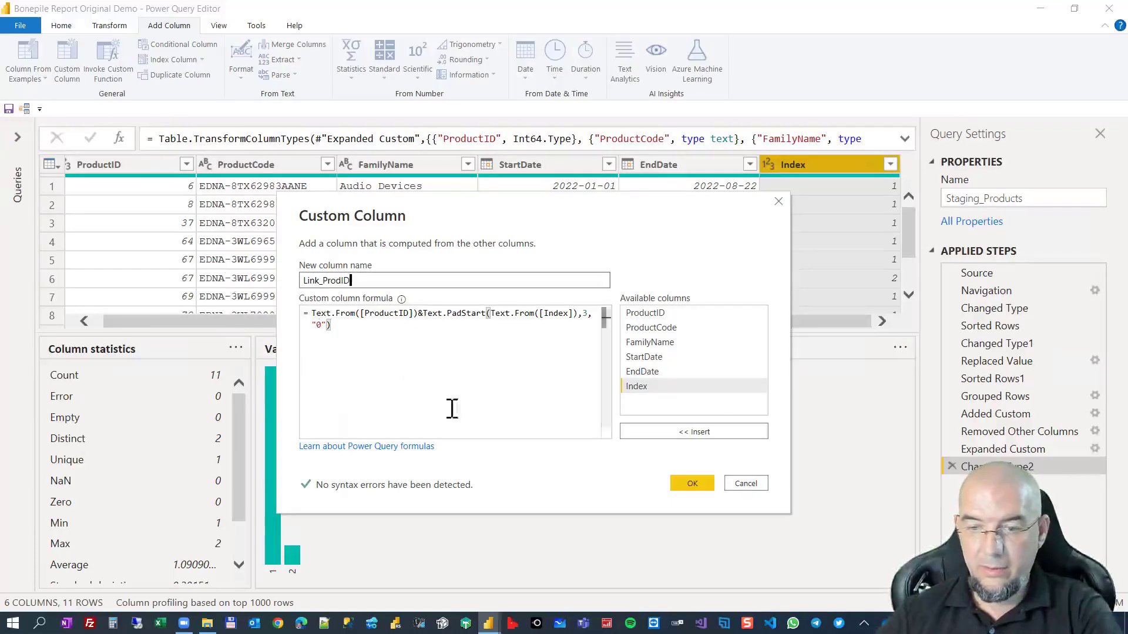
left_click(691, 482)
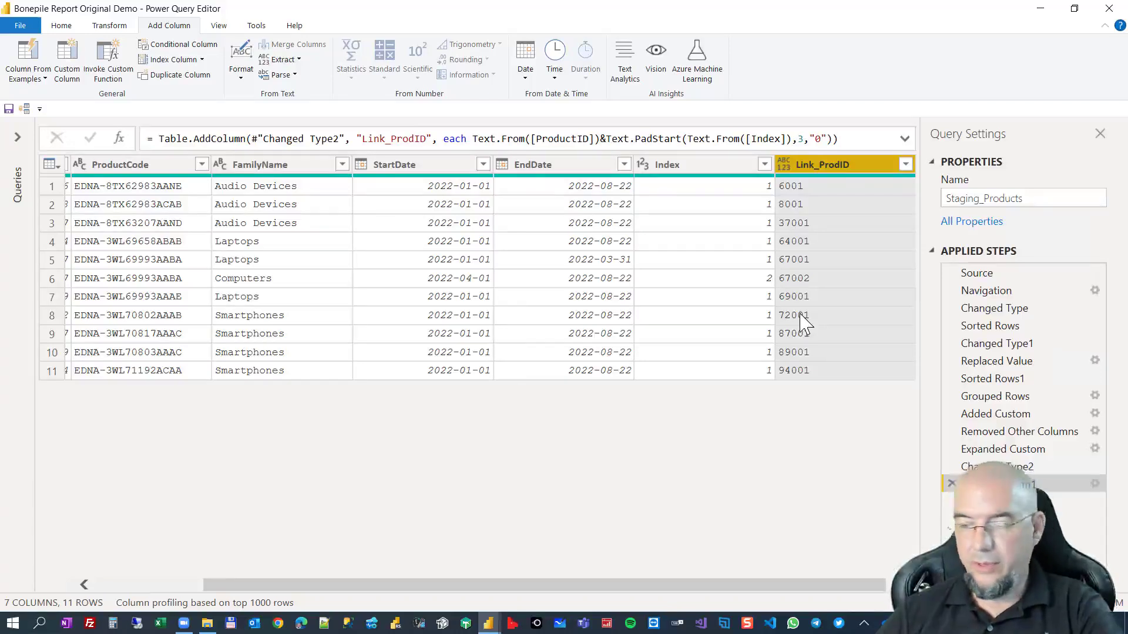
Edit the Link_ProdID formula to insert &"." between the product ID and the padded index as a separator.
right_click(1077, 482)
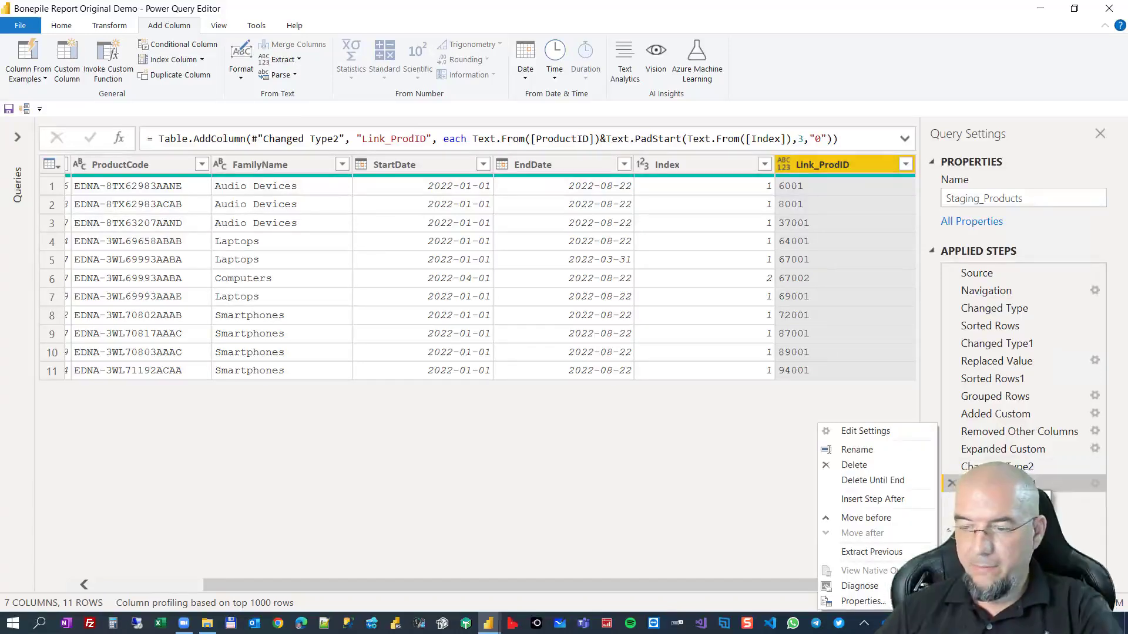
left_click(890, 432)
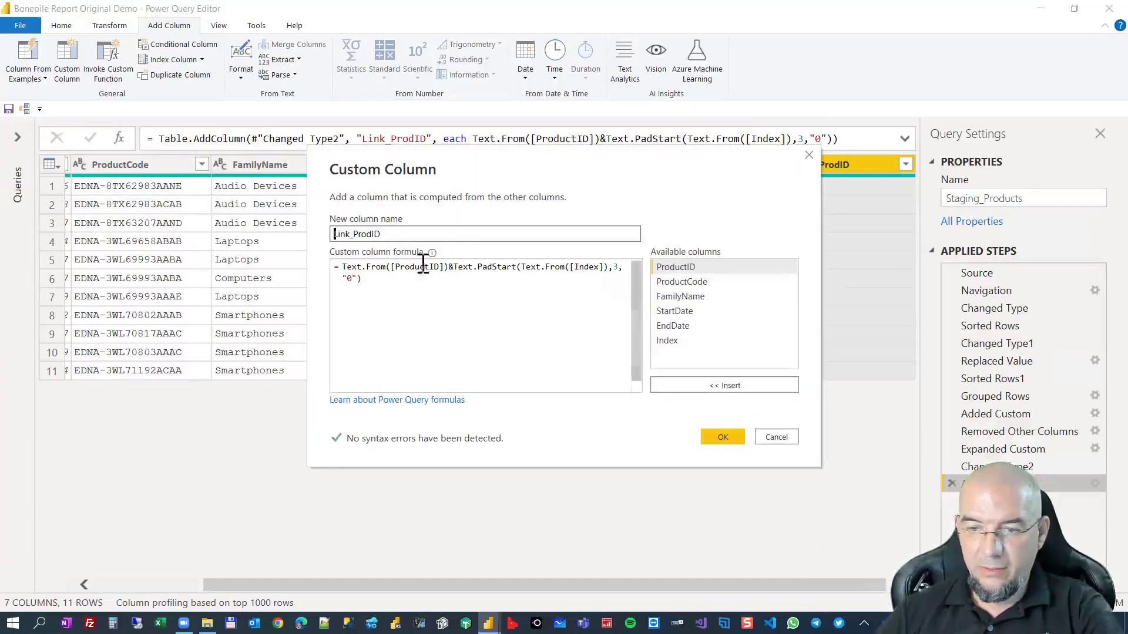
left_click(454, 271)
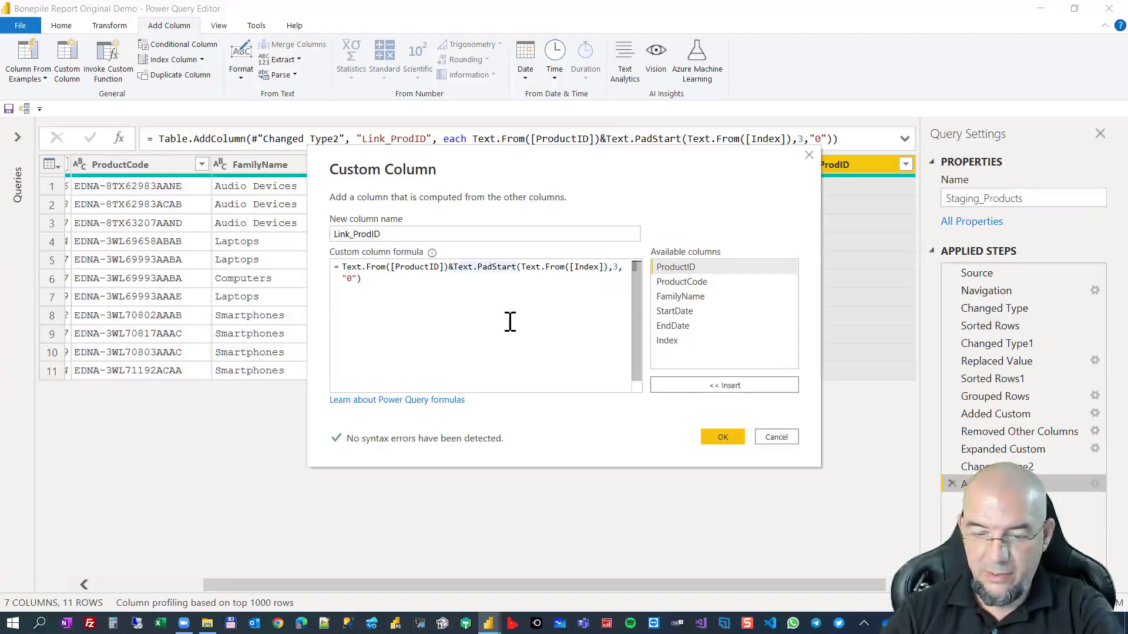
type("&")
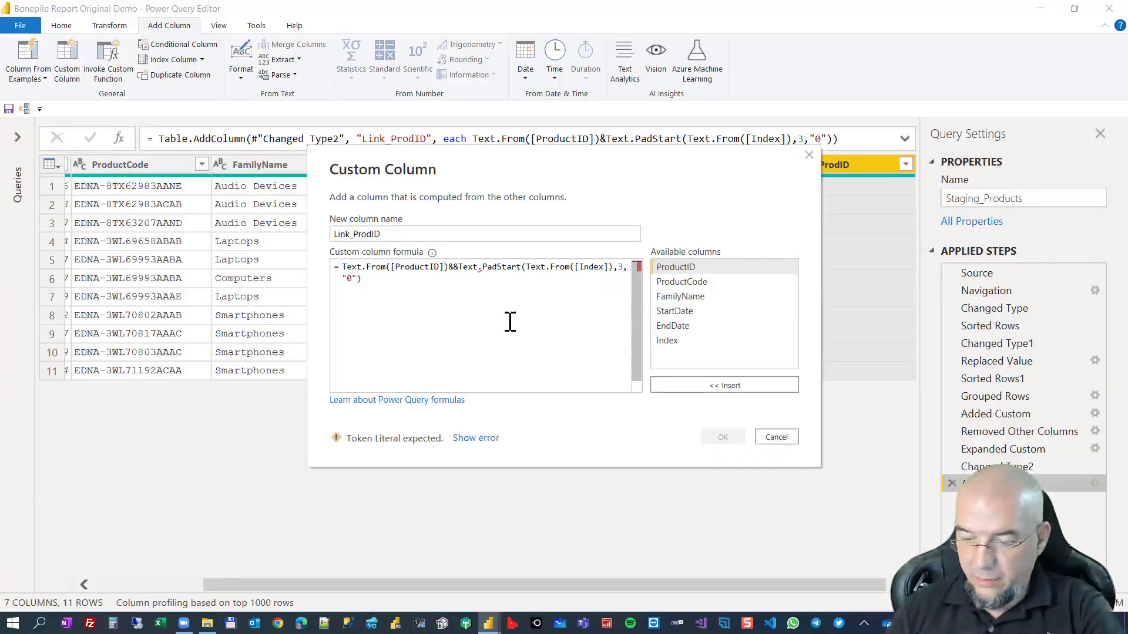
type("\"")
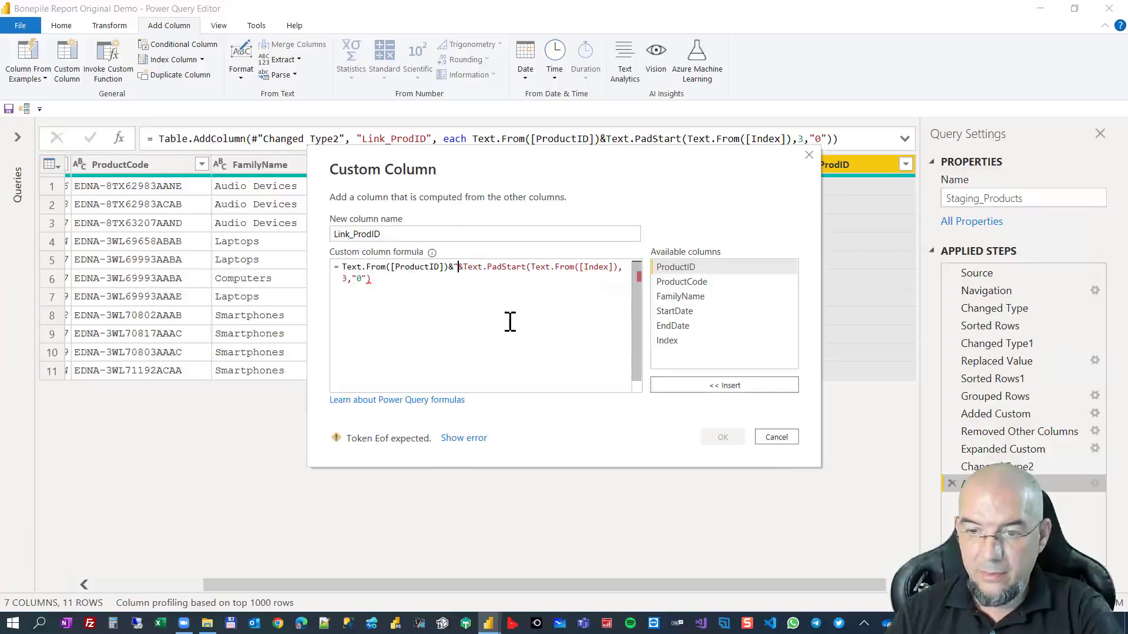
type(".\"")
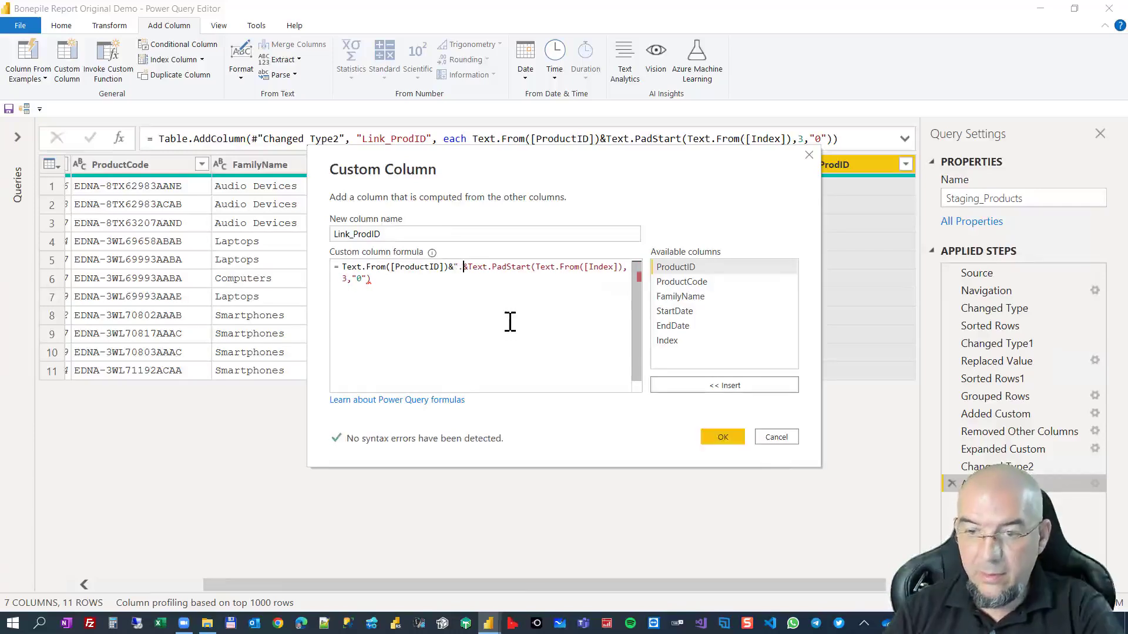
left_click(721, 437)
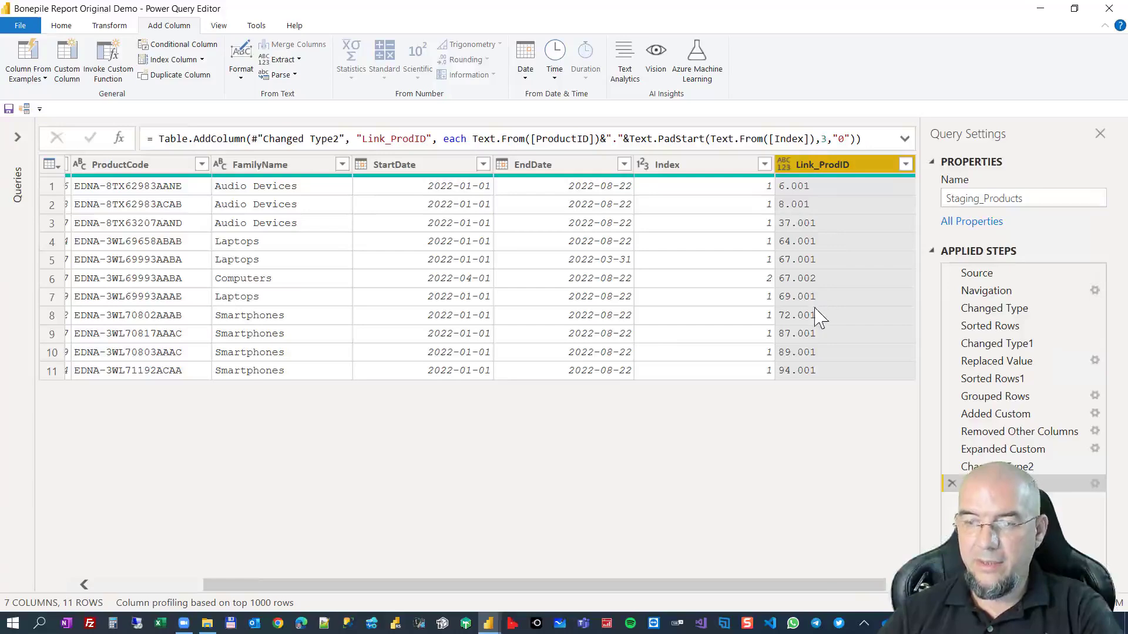
Expand the query list and create a new query that references Staging_Products.
left_click_drag(790, 585, 831, 585)
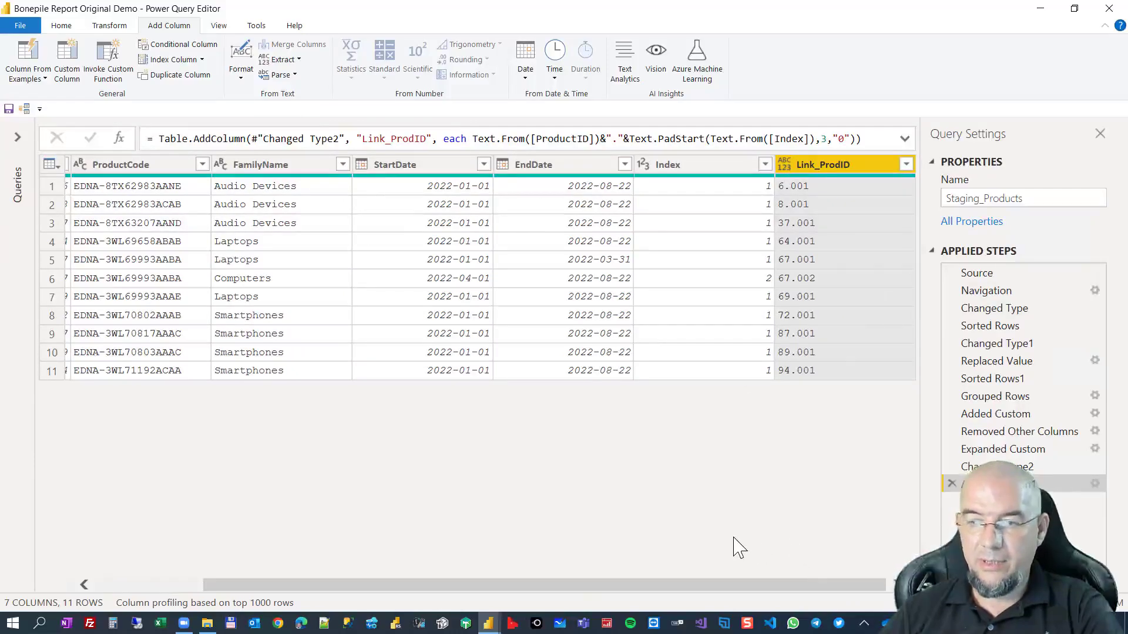
left_click_drag(563, 585, 343, 585)
left_click(23, 146)
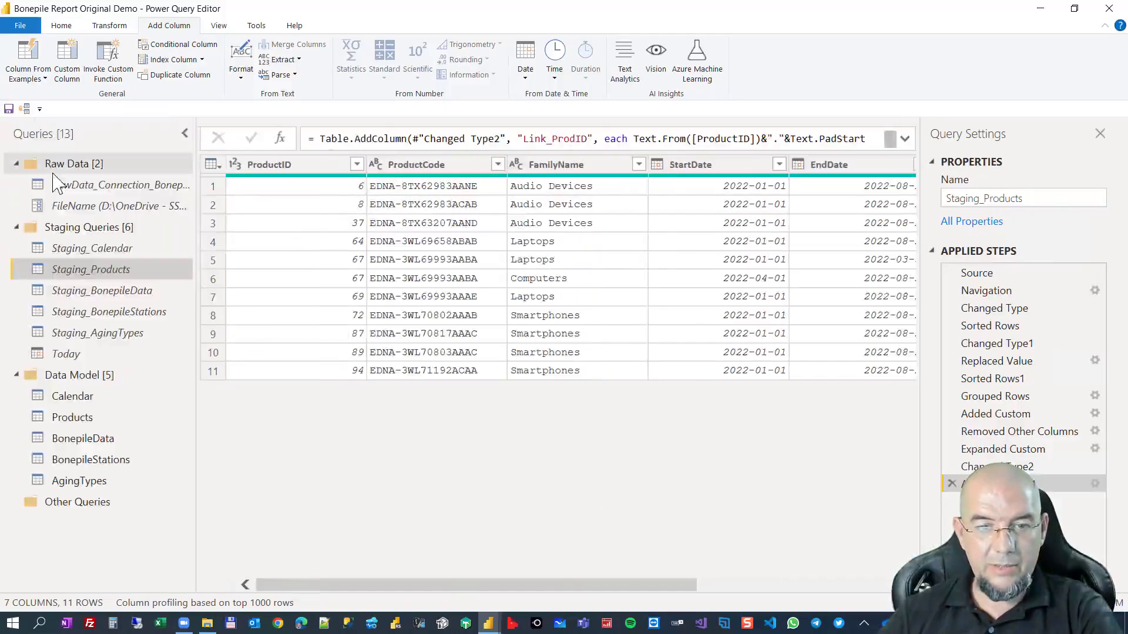
right_click(117, 269)
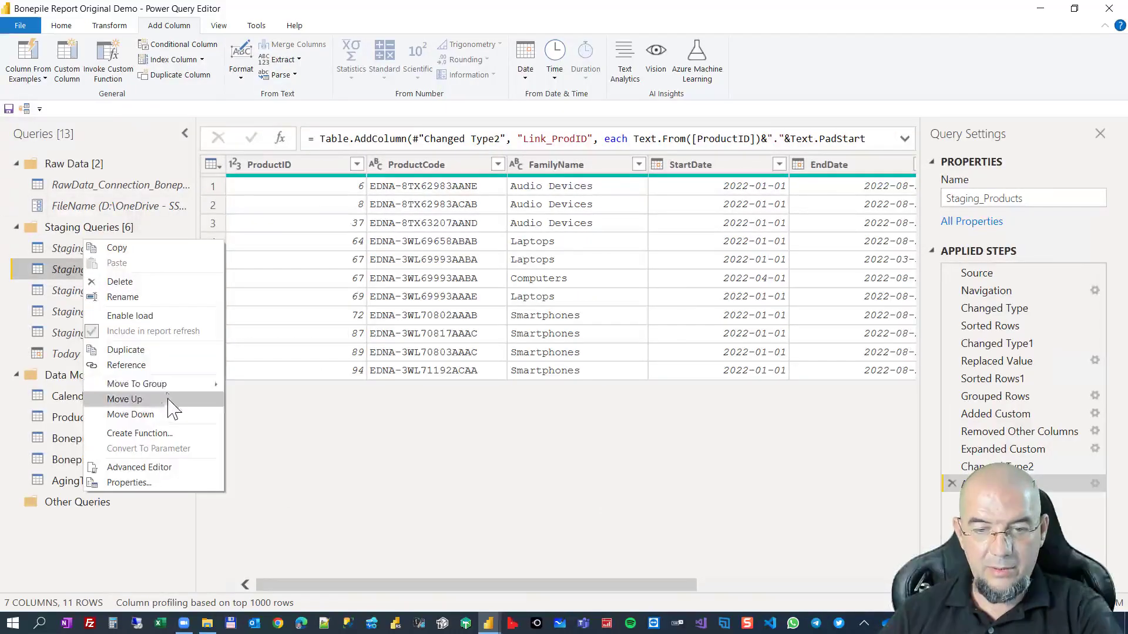
left_click(154, 365)
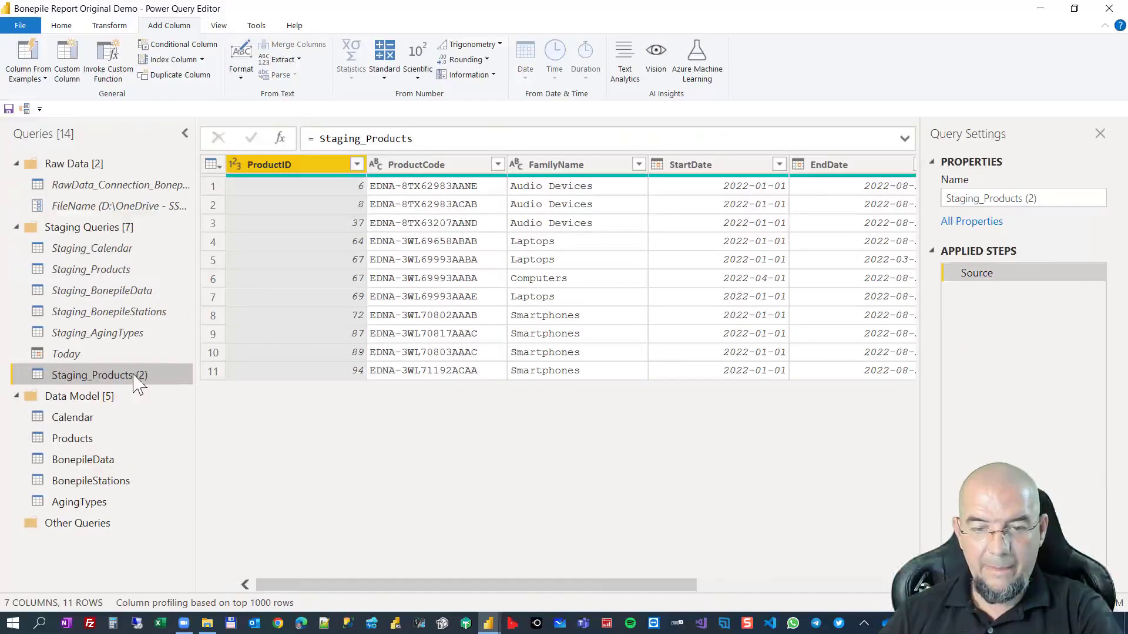
Rename the referenced query as Staging_Products_Bridge and disable its load into the data model.
double_click(134, 376)
left_click_drag(135, 377, 168, 381)
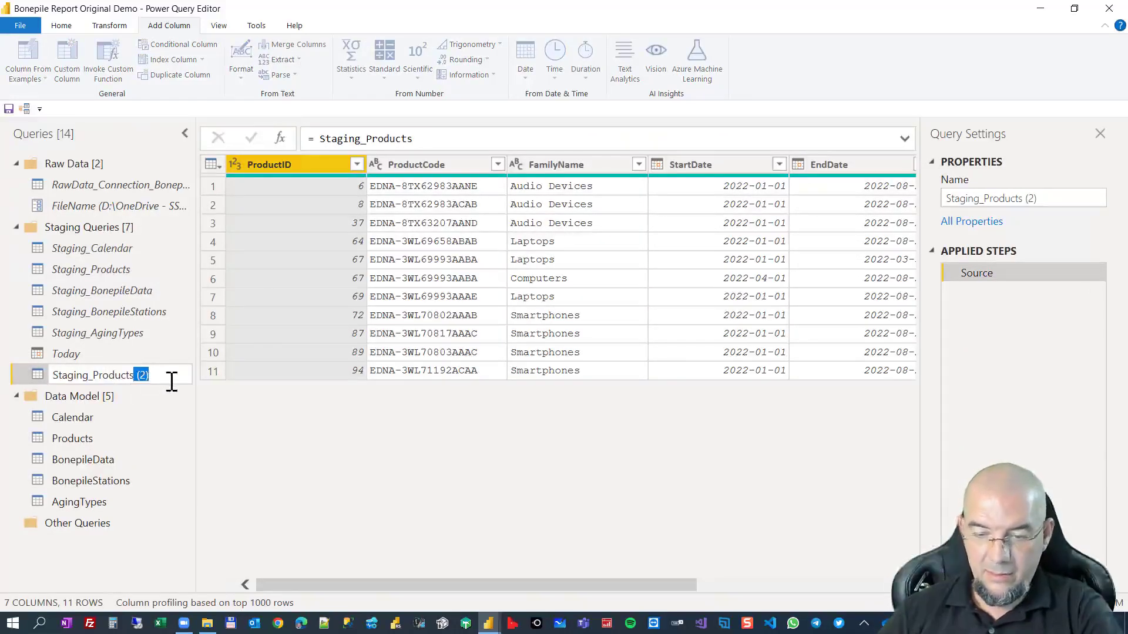
type("_Bridge")
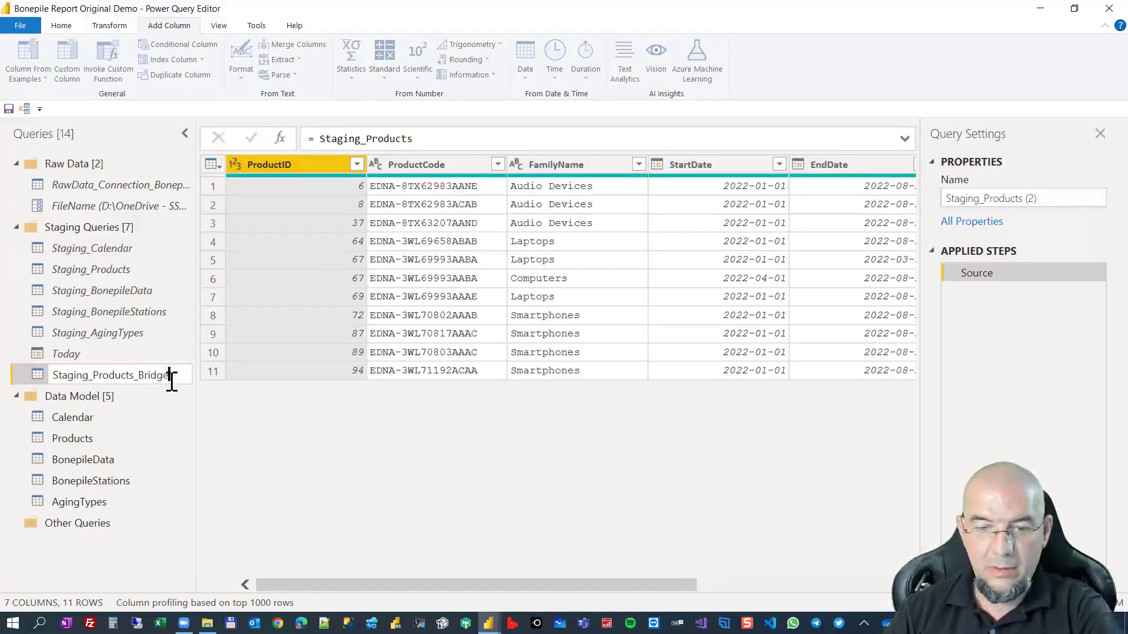
key("Return")
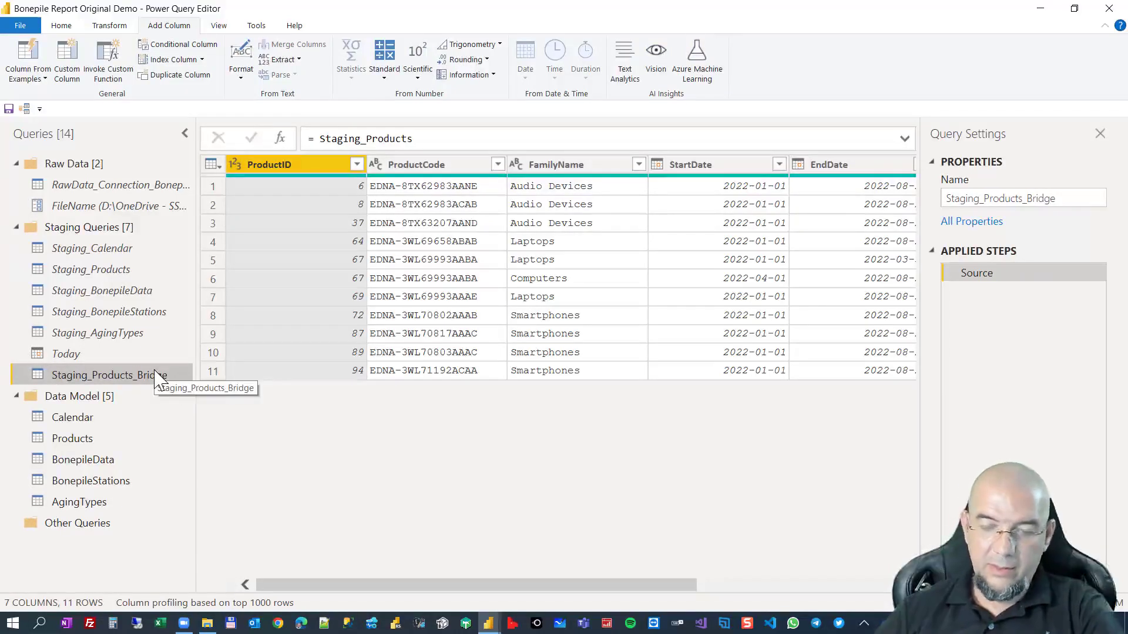
right_click(156, 378)
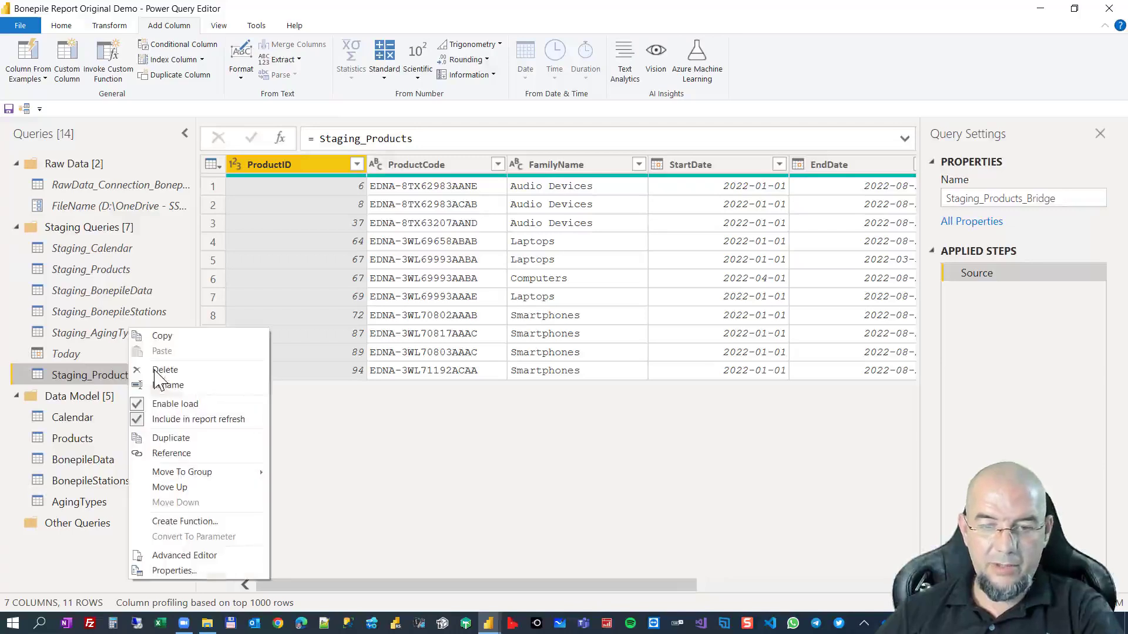
left_click(170, 404)
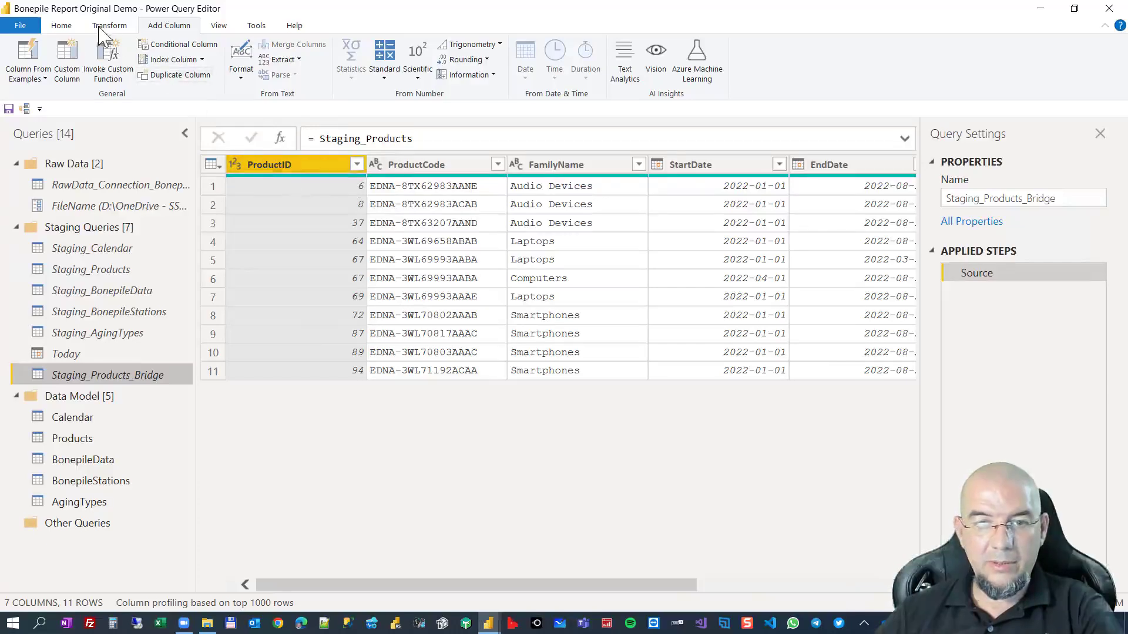
Keep only the ProductID, StartDate, EndDate and Link_ProdID columns in Staging_Products_Bridge, and inspect the two date columns.
left_click(61, 25)
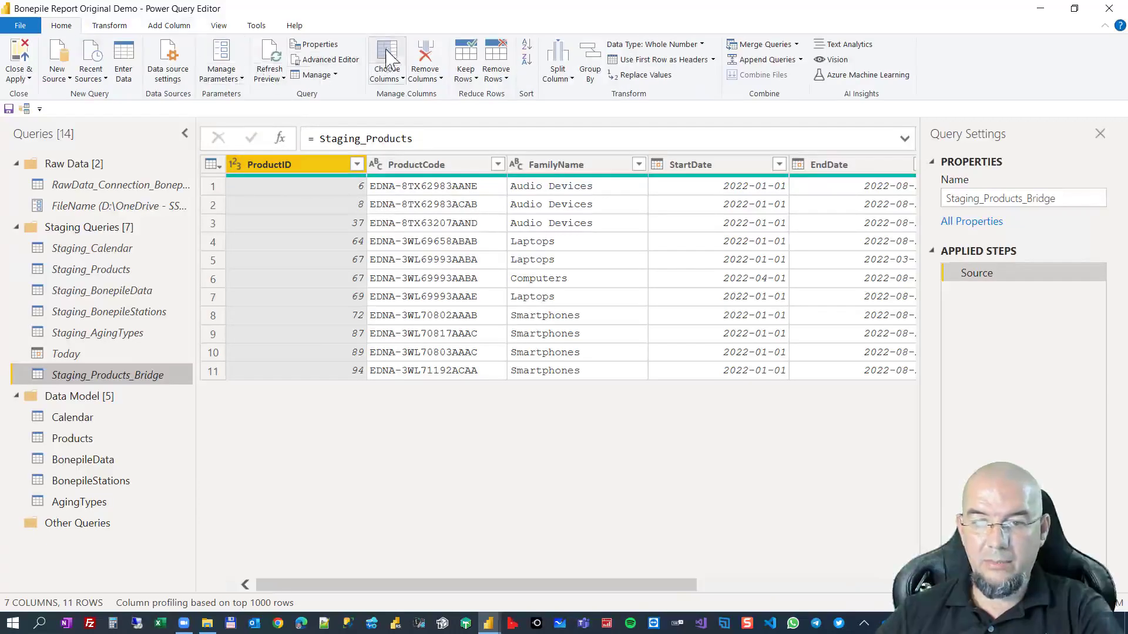
left_click(493, 175)
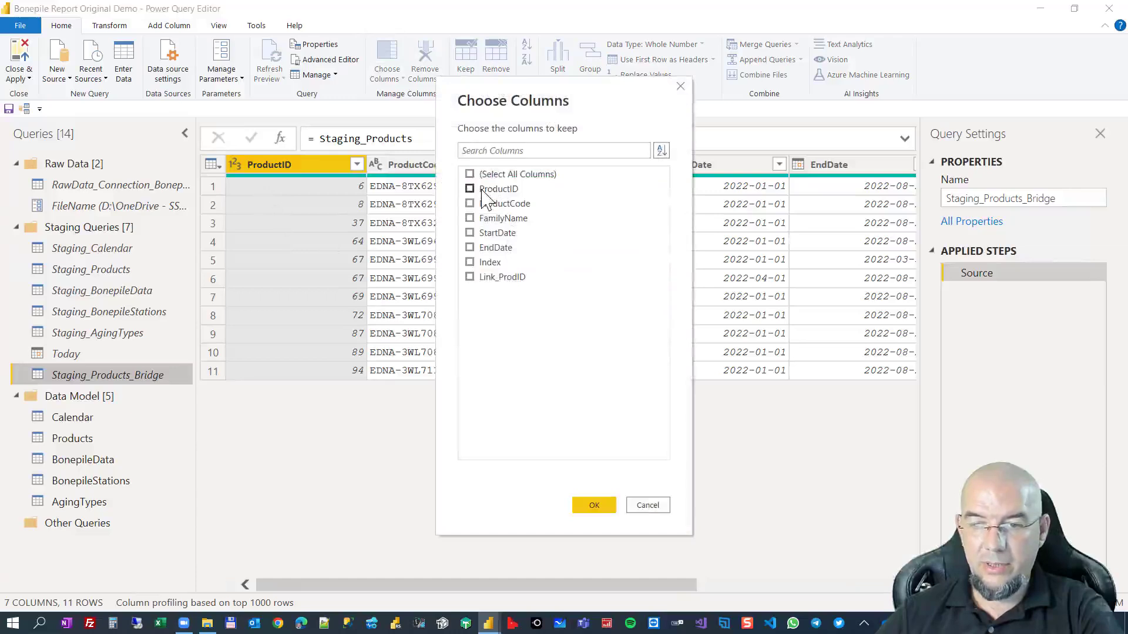
left_click(498, 233)
left_click(496, 249)
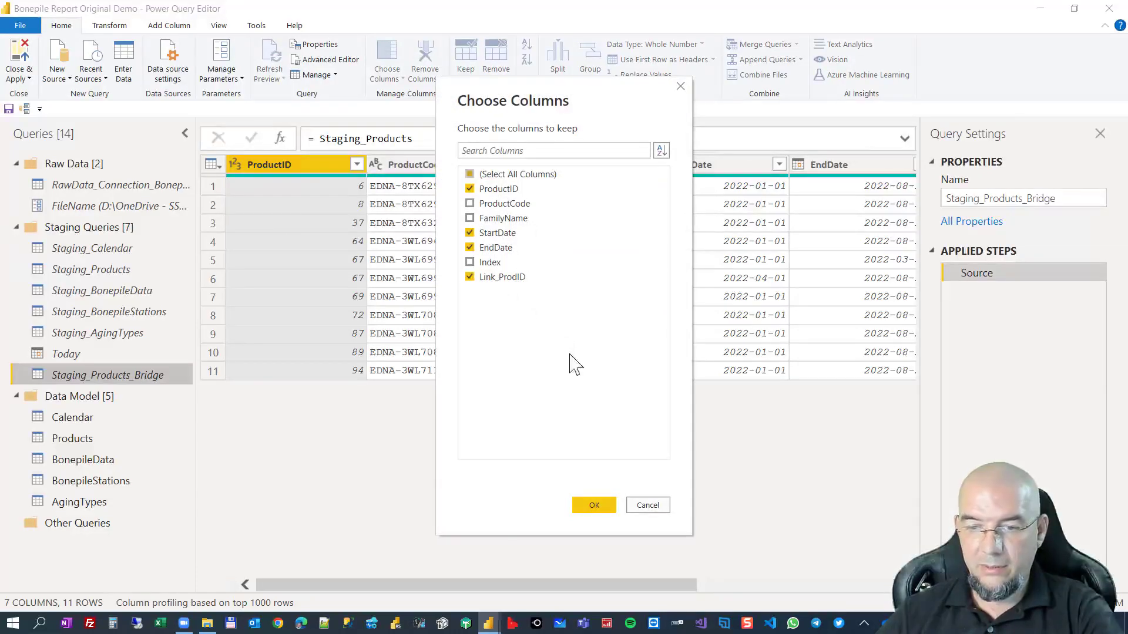
left_click(592, 505)
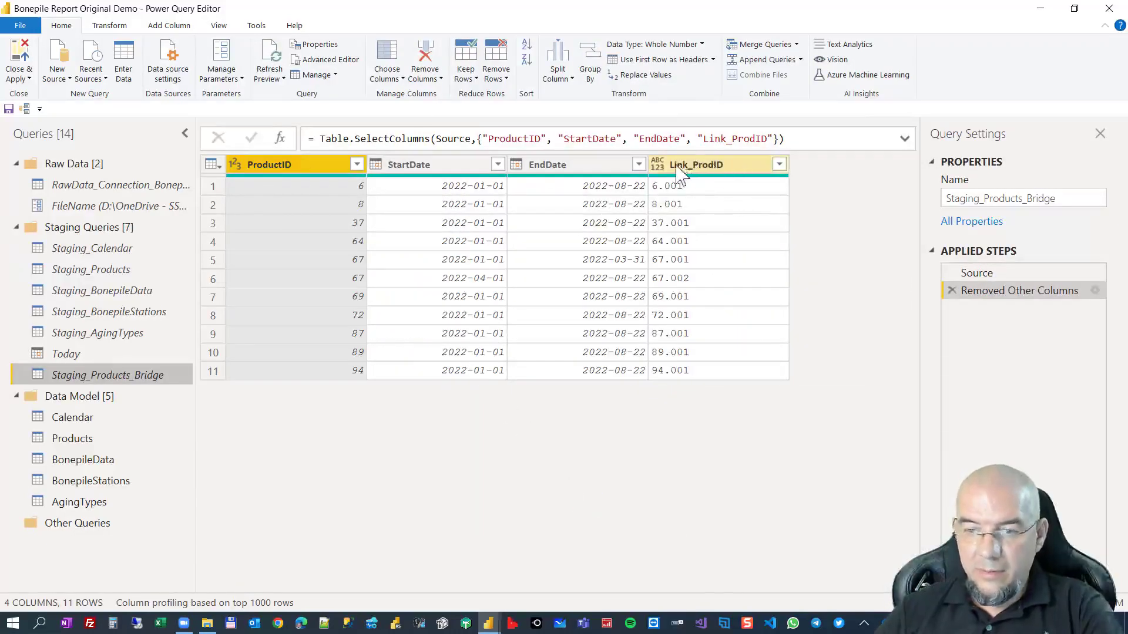
left_click(461, 170)
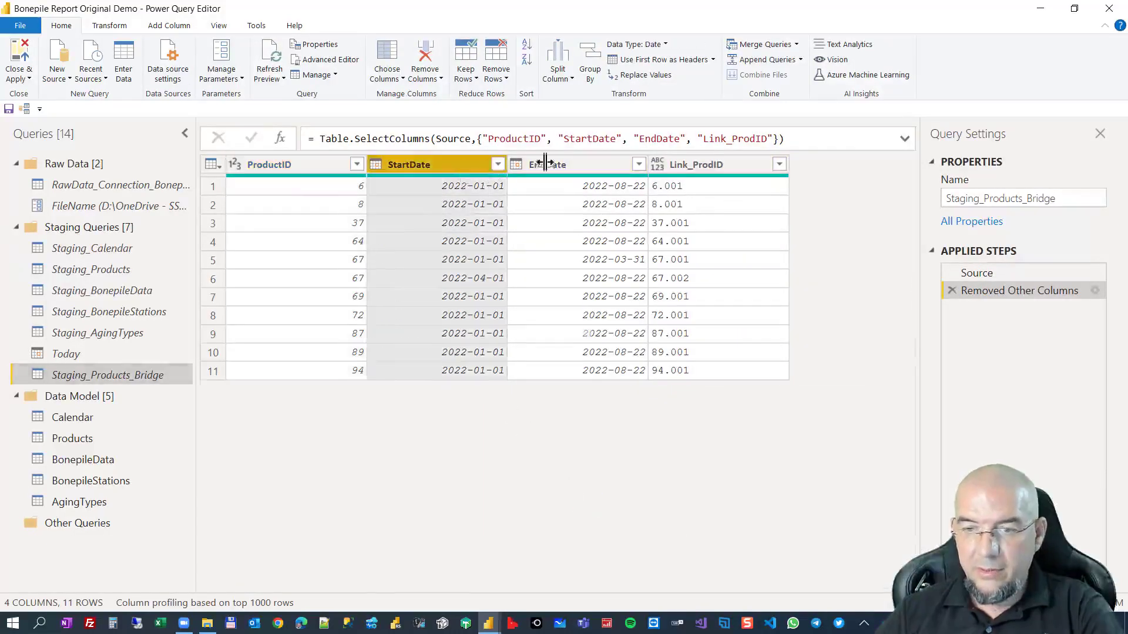
left_click(574, 165)
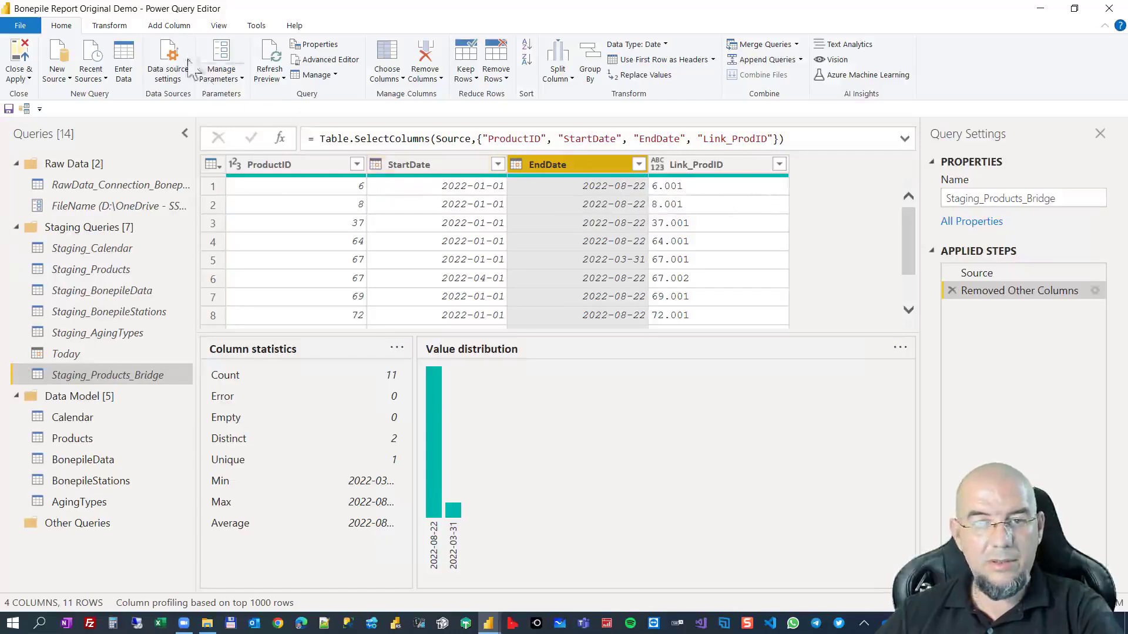
Start a custom column in Staging_Products_Bridge whose list formula begins with {Number.From([StartDate]).
left_click(169, 25)
left_click(67, 61)
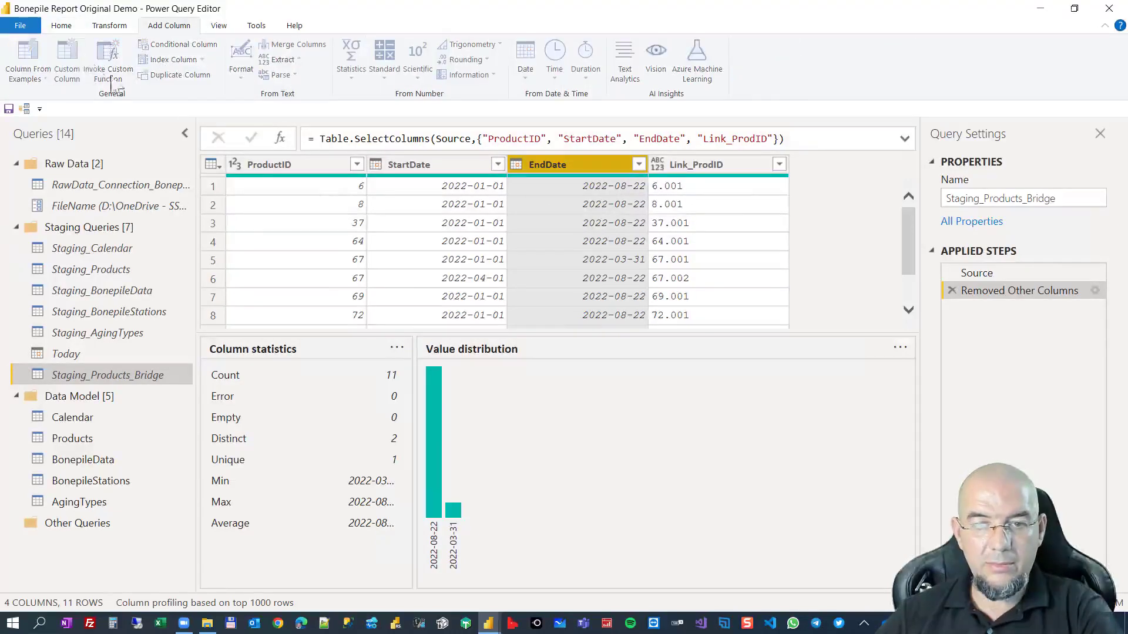
left_click(391, 300)
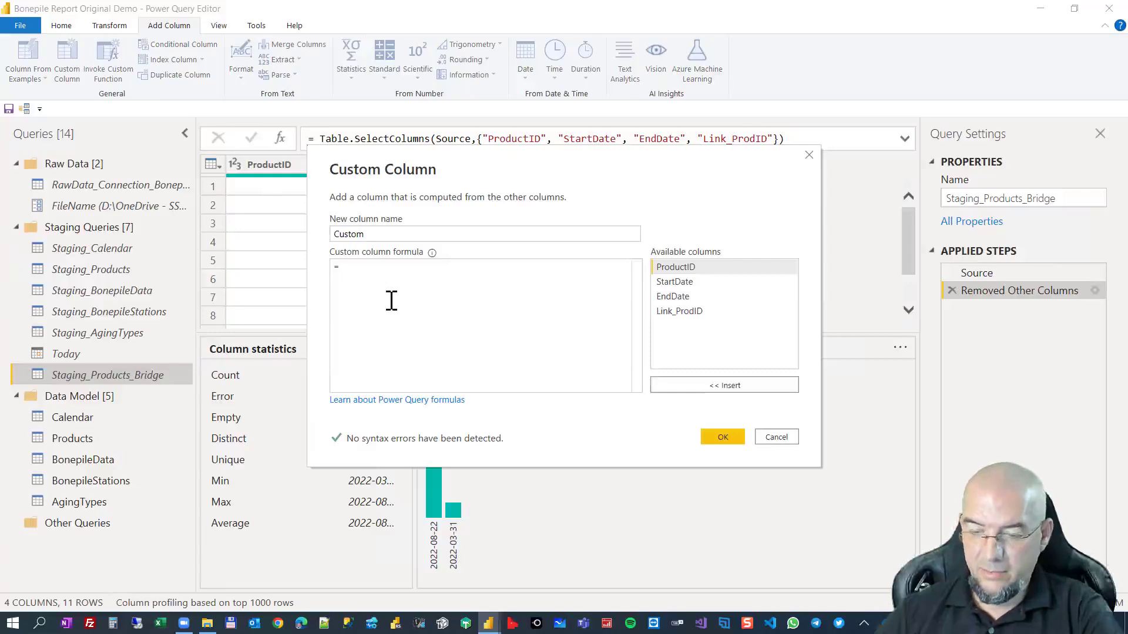
type("{")
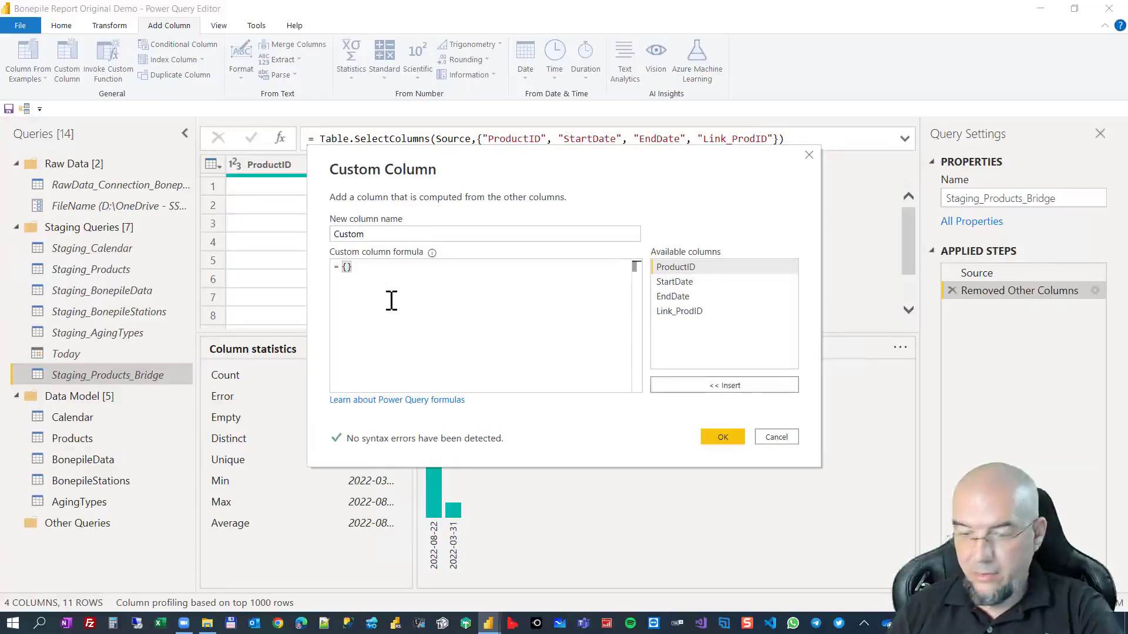
type("numbe")
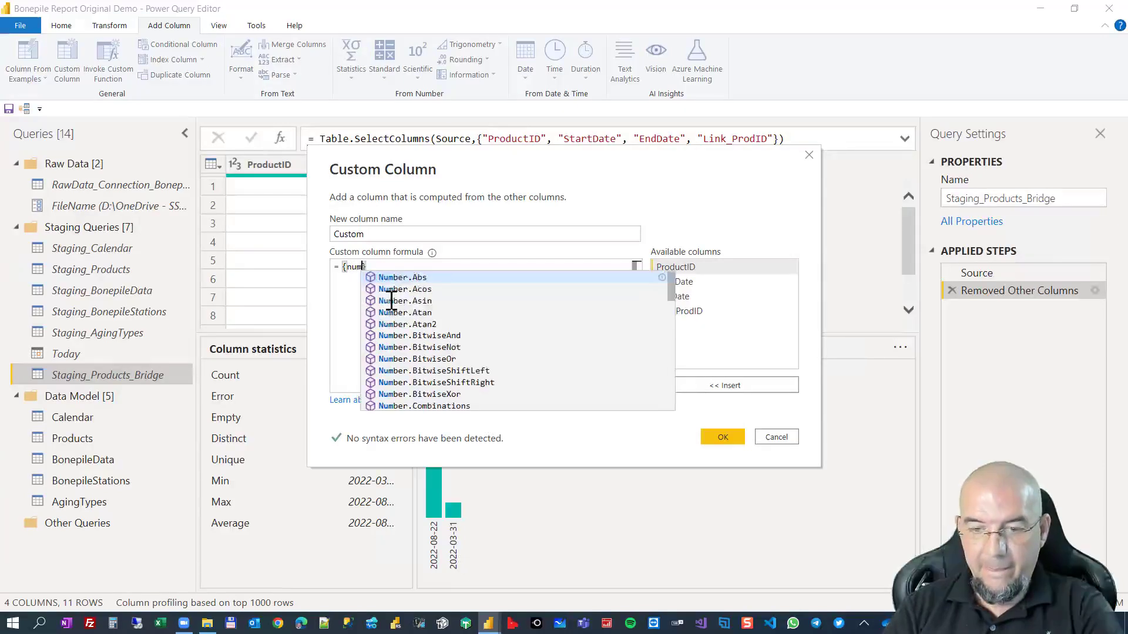
type("r.From")
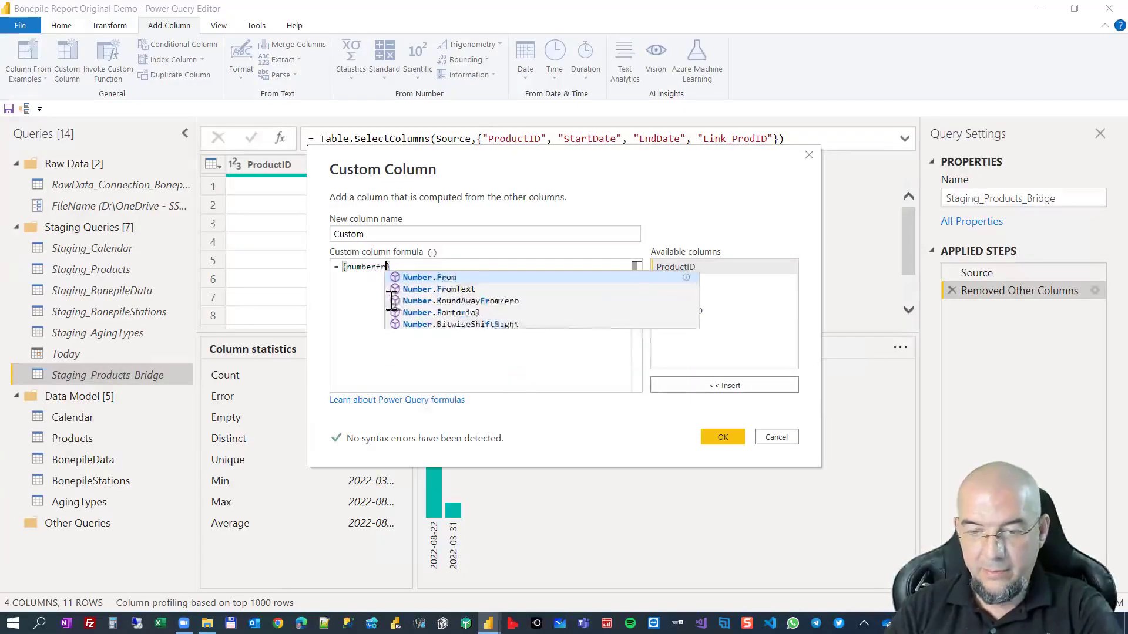
key("Escape")
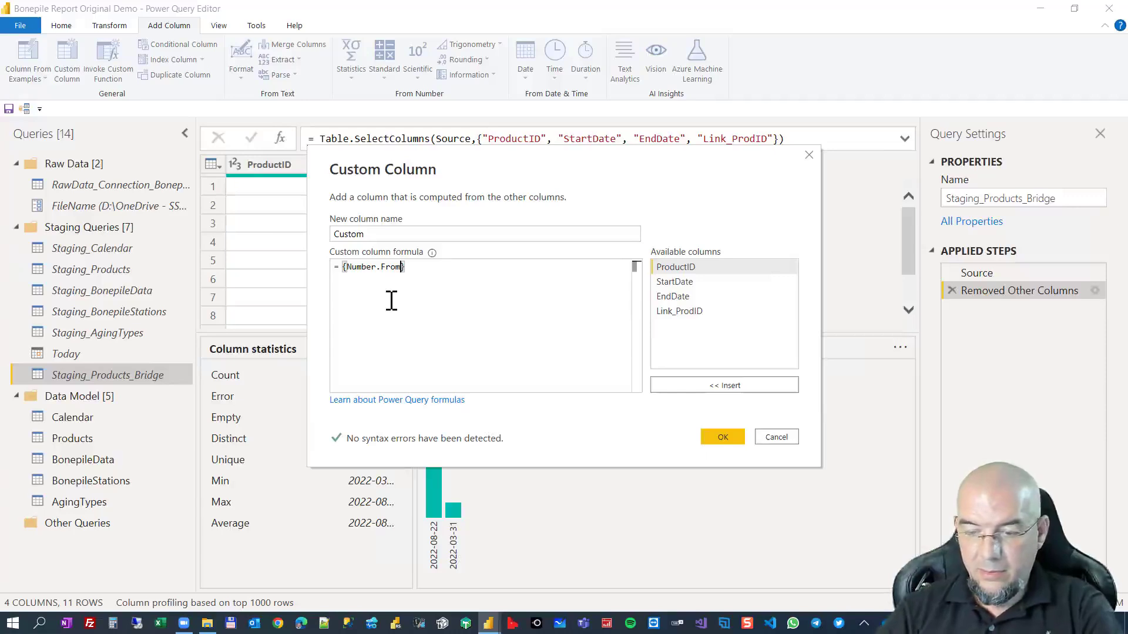
type("(")
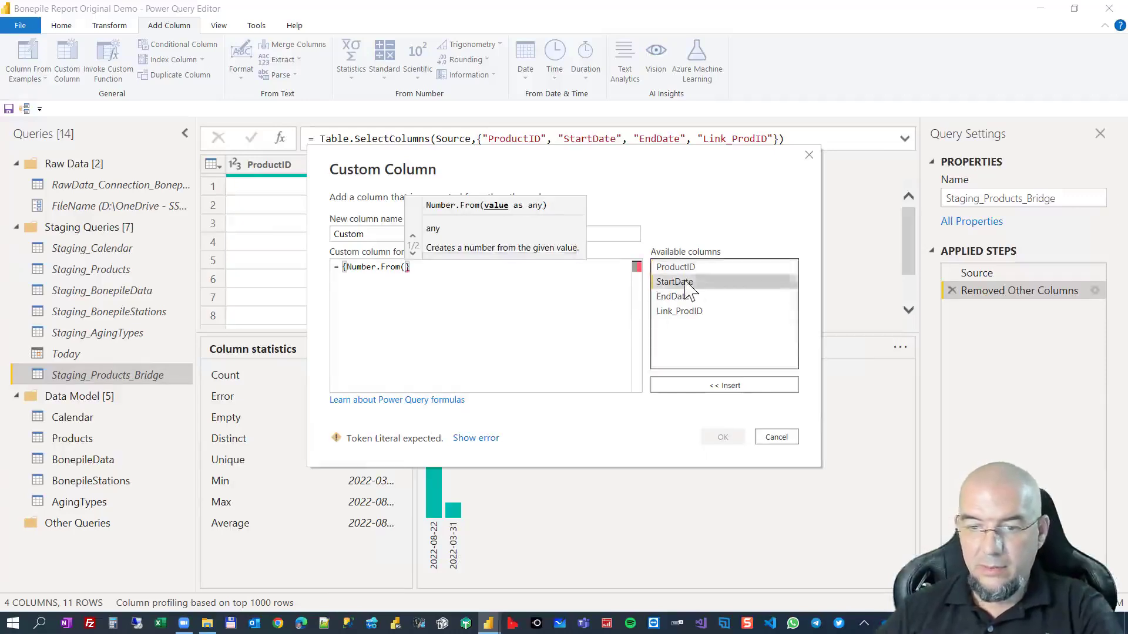
double_click(674, 282)
type(") ")
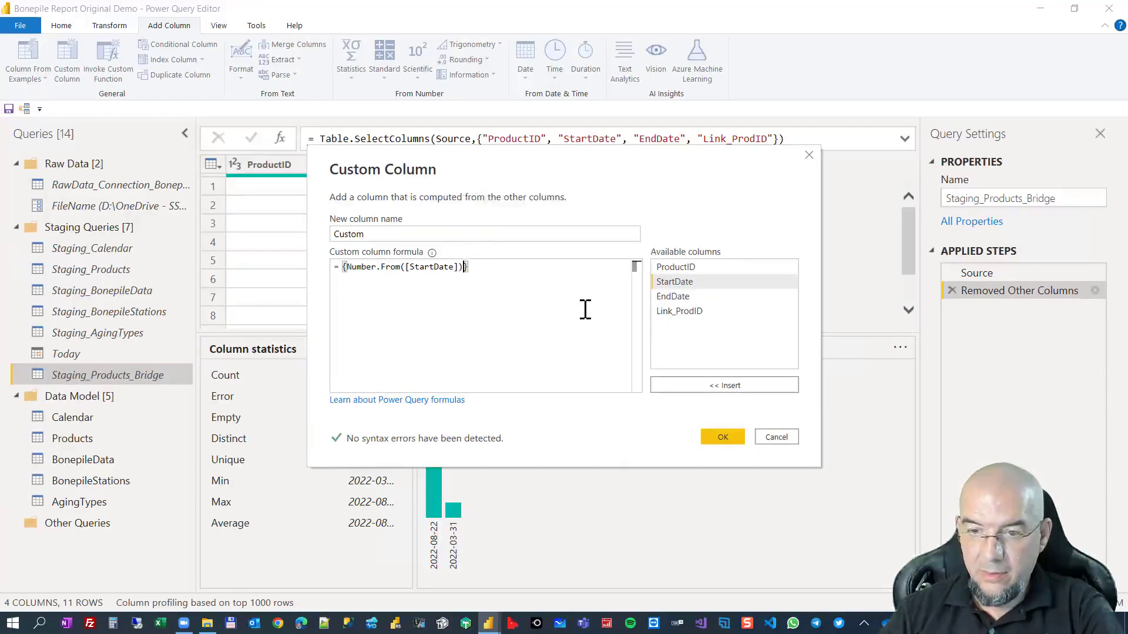
type(".. ")
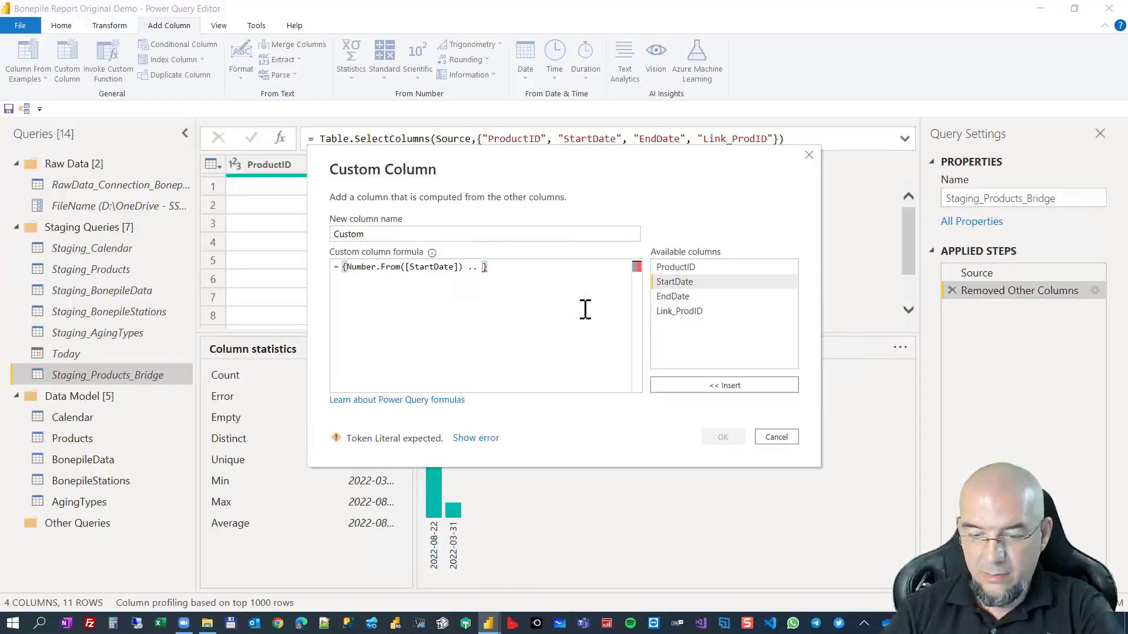
type("number")
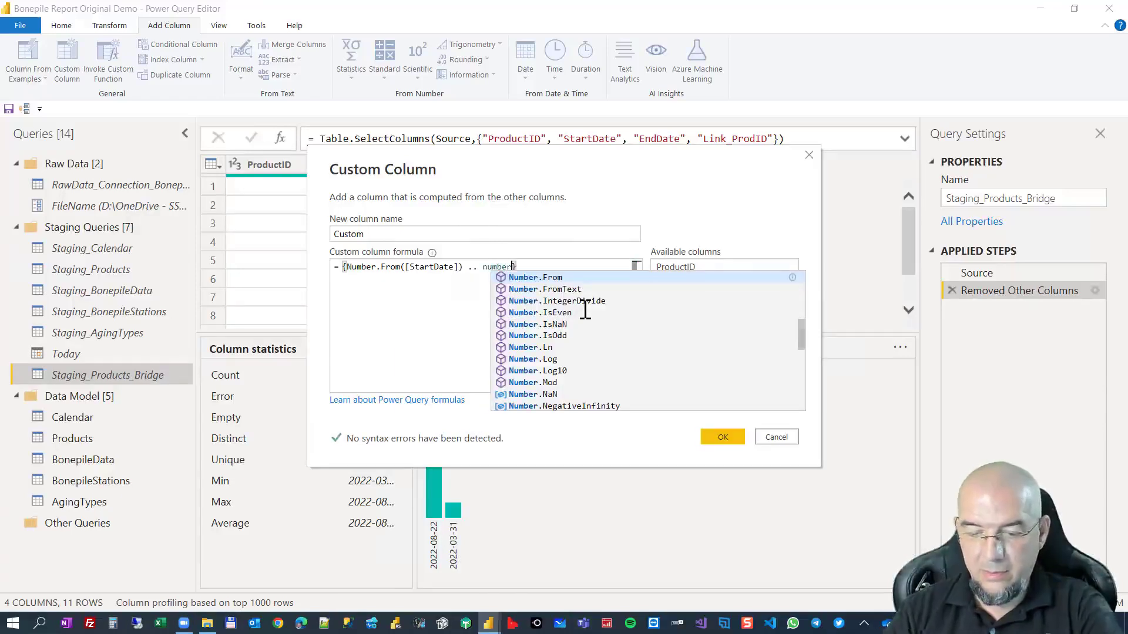
type("from(")
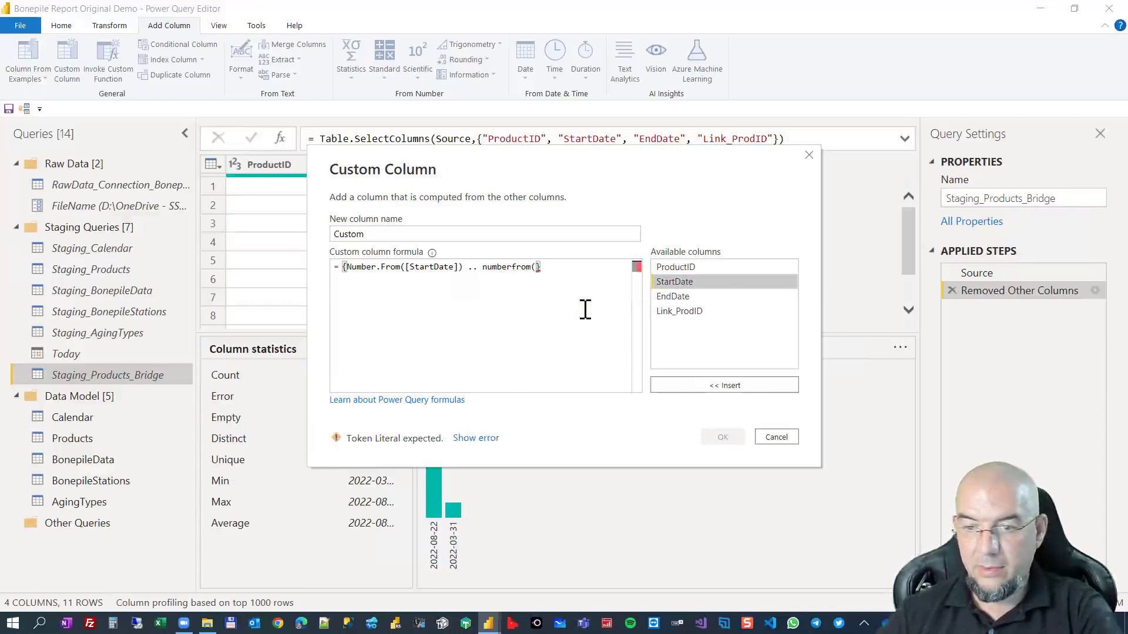
Extend the list formula with .. numberfrom([EndDate]) as the upper end of the date range.
double_click(675, 297)
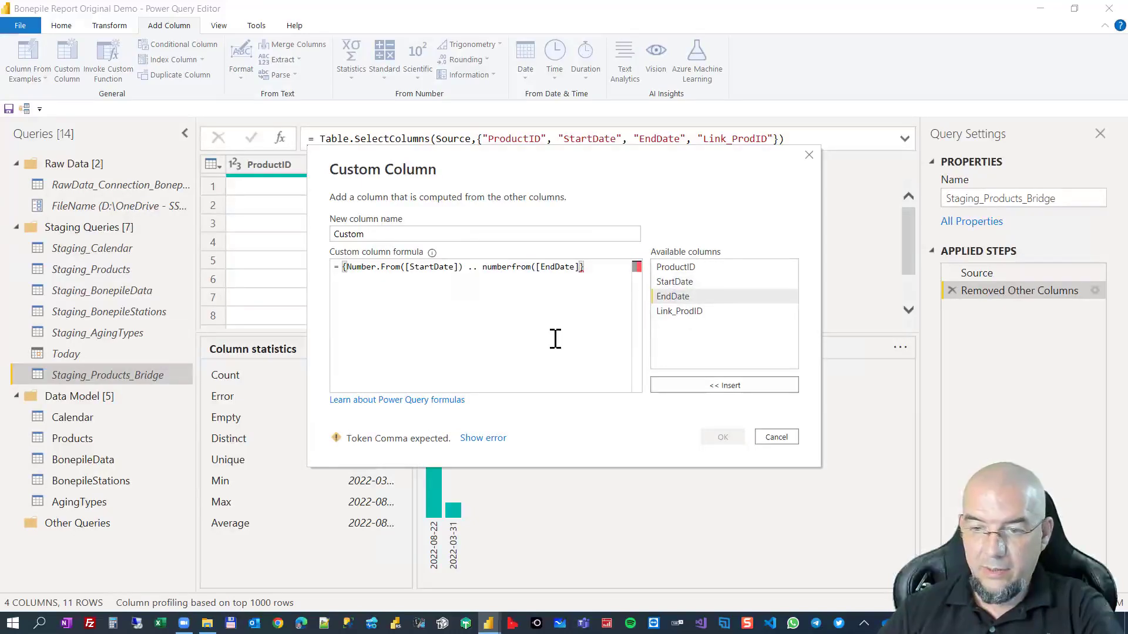
type(")")
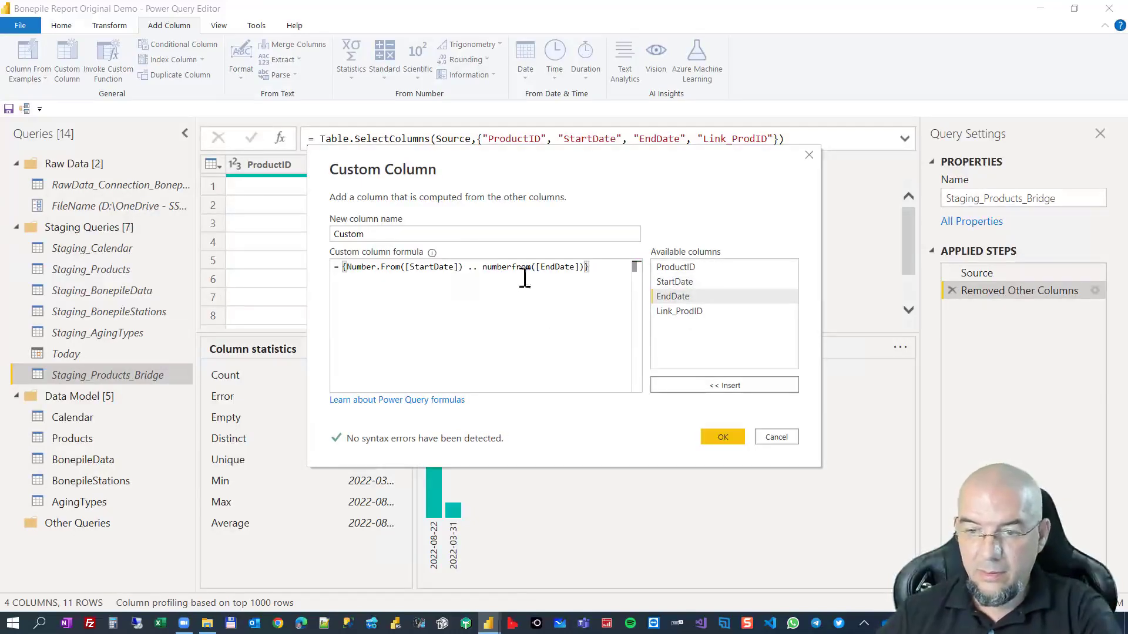
Correct the second function name to Number.From and add the custom column with the finished list formula.
left_click(484, 267)
key("Delete")
type("N")
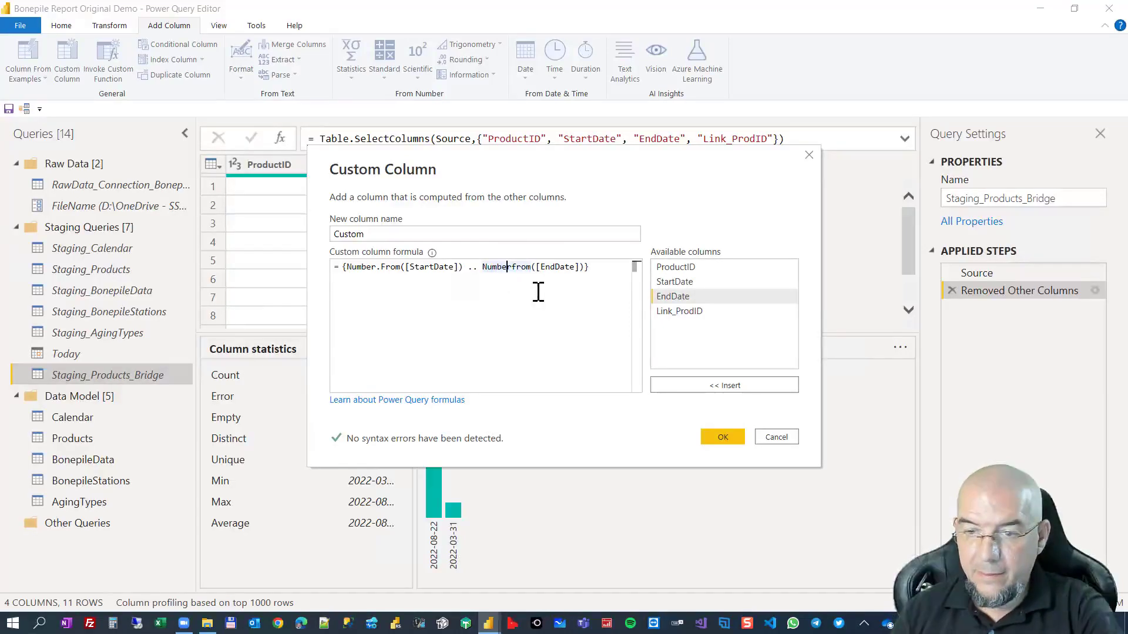
type(".")
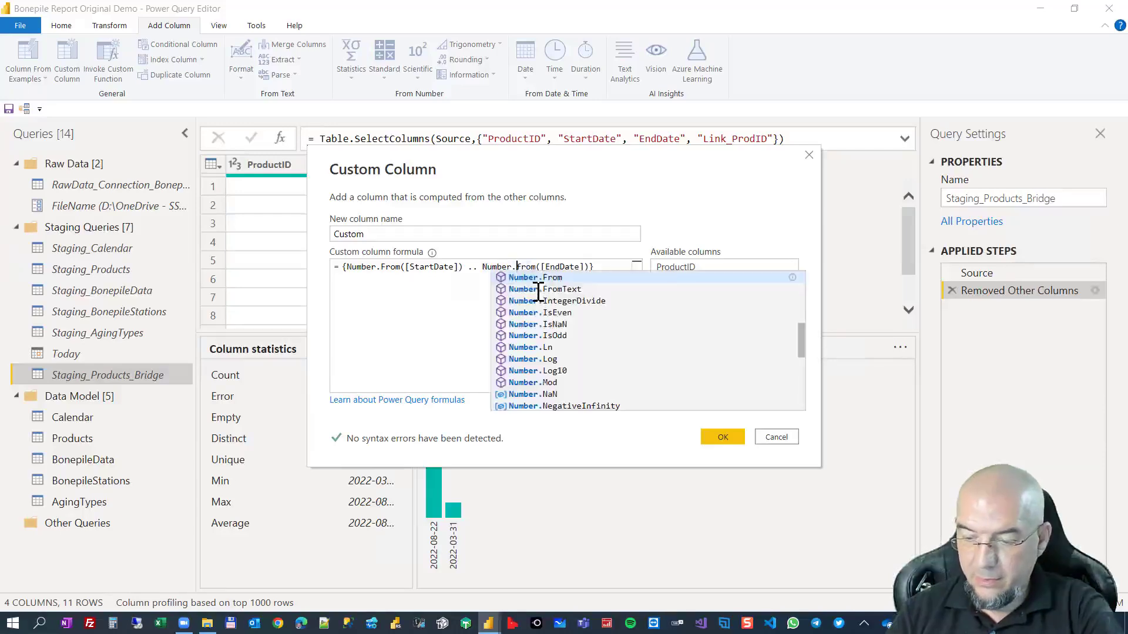
key("Delete")
type("F")
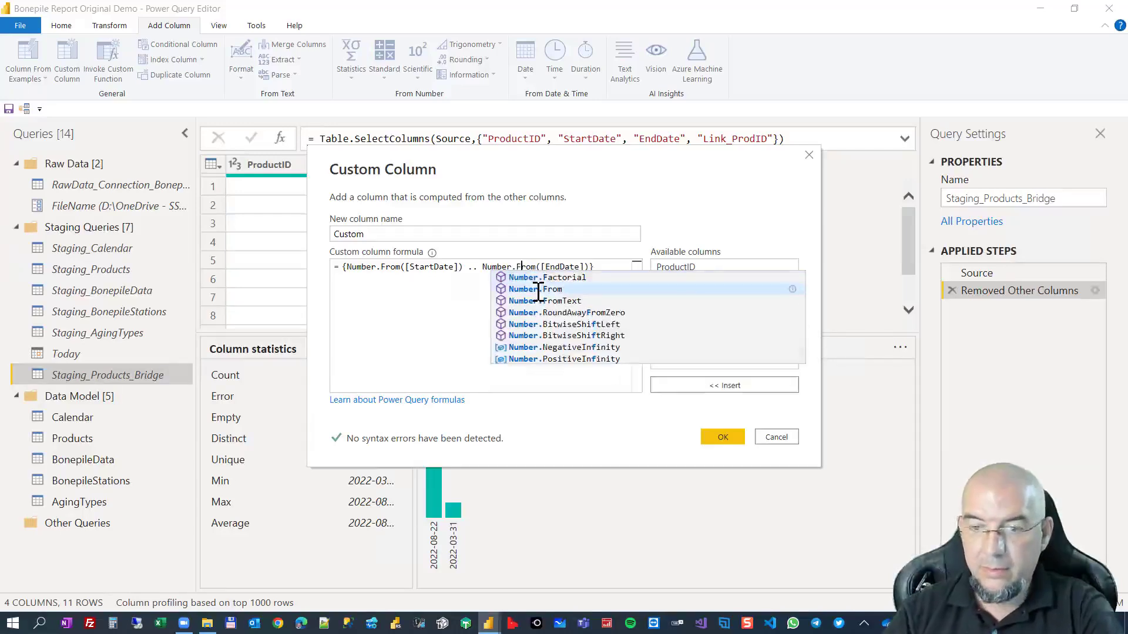
left_click(446, 308)
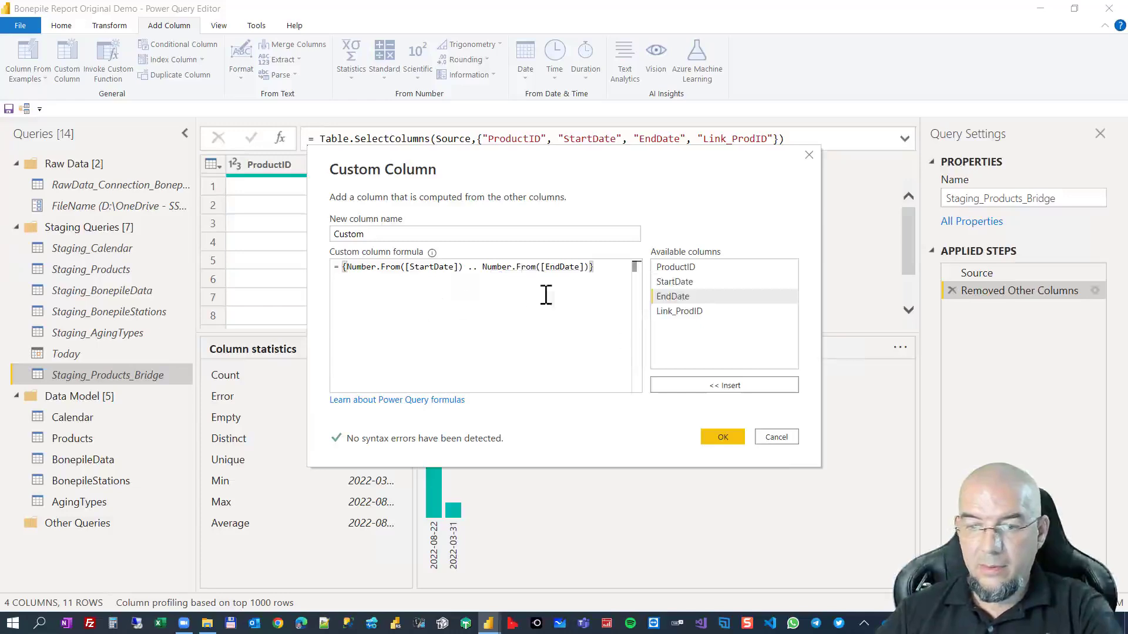
left_click(737, 437)
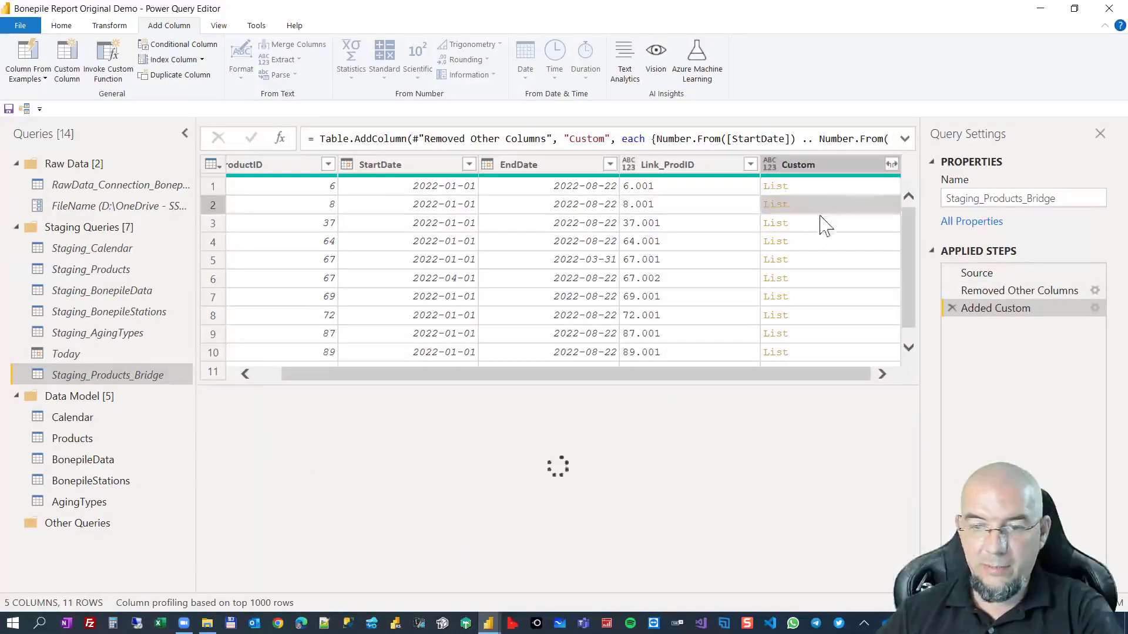
Preview one row's generated list and keep only the Custom, Link_ProdID and ProductID columns, in that order.
left_click(825, 242)
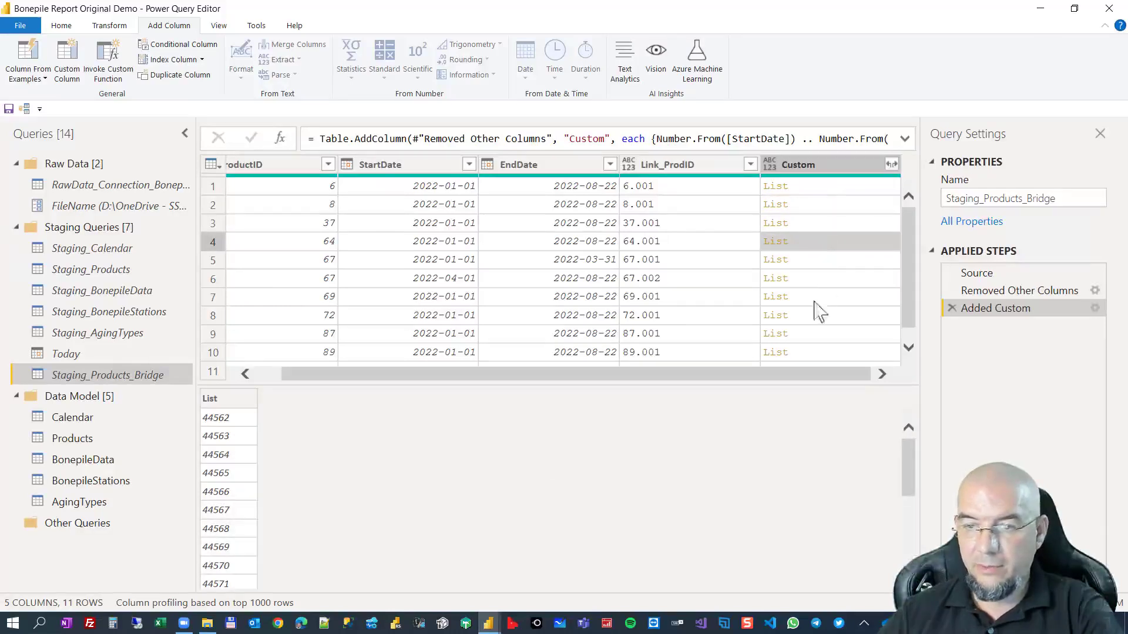
left_click_drag(741, 376, 554, 379)
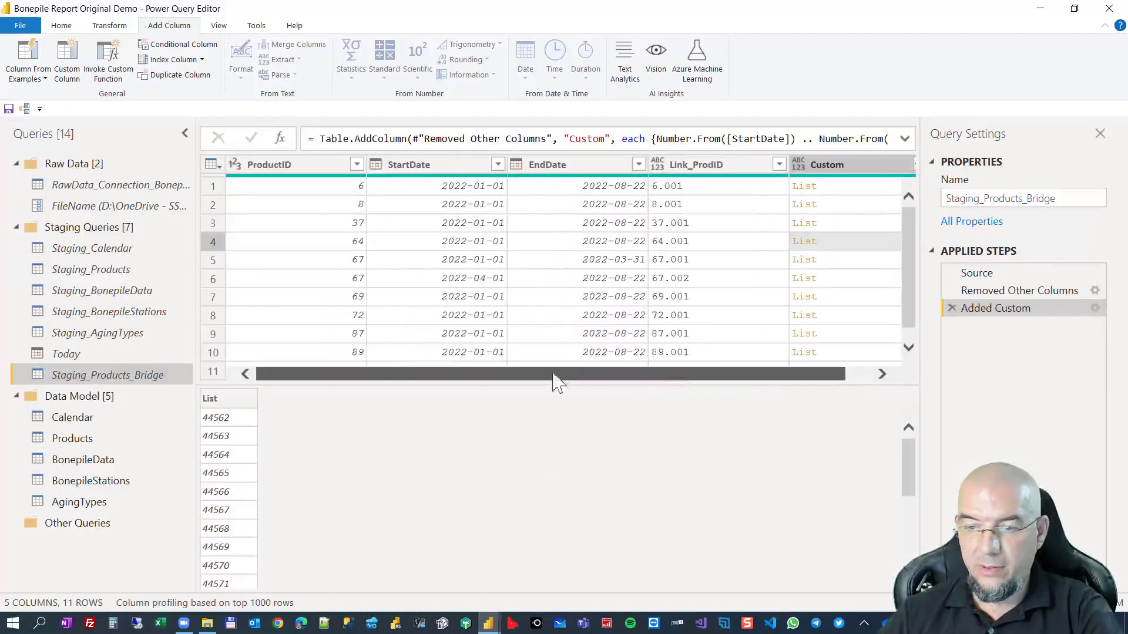
left_click(320, 166)
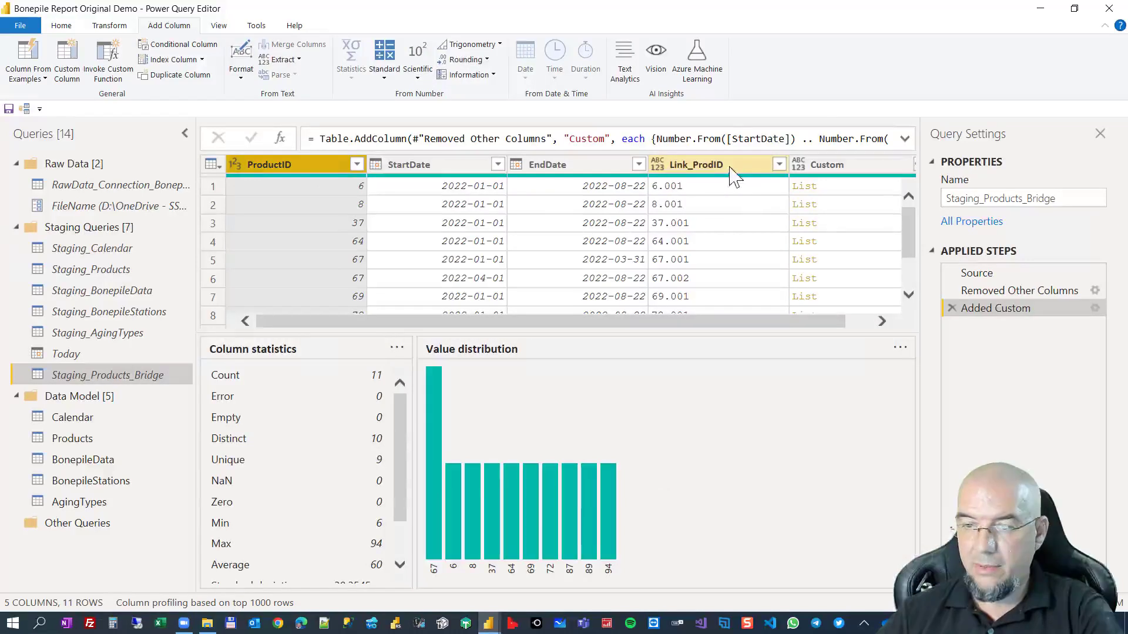
left_click(661, 171)
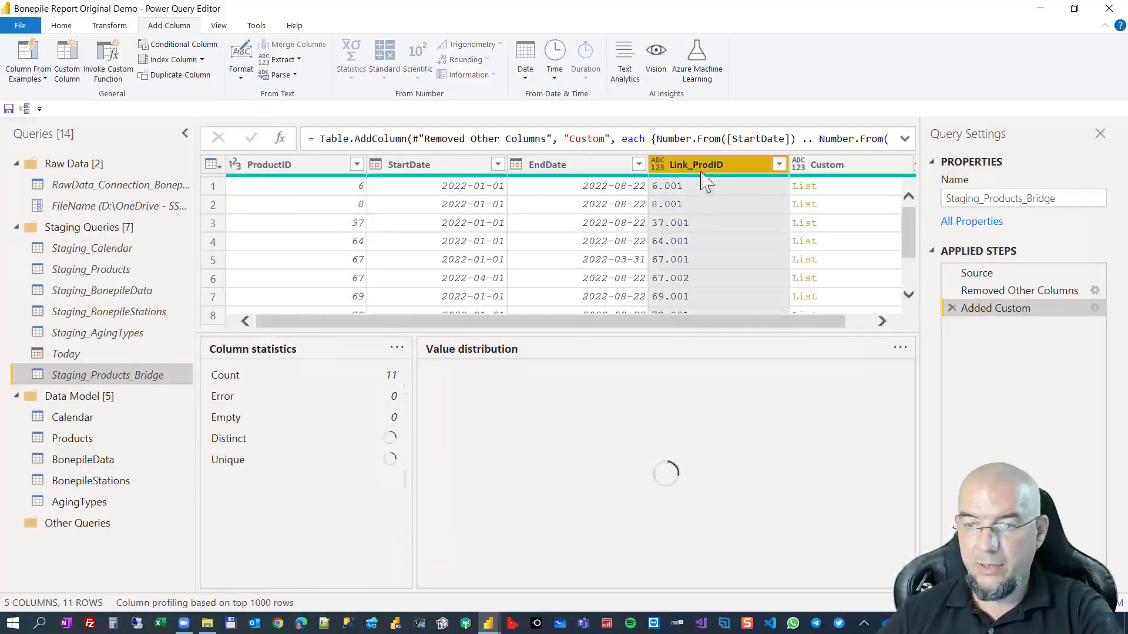
left_click(848, 170)
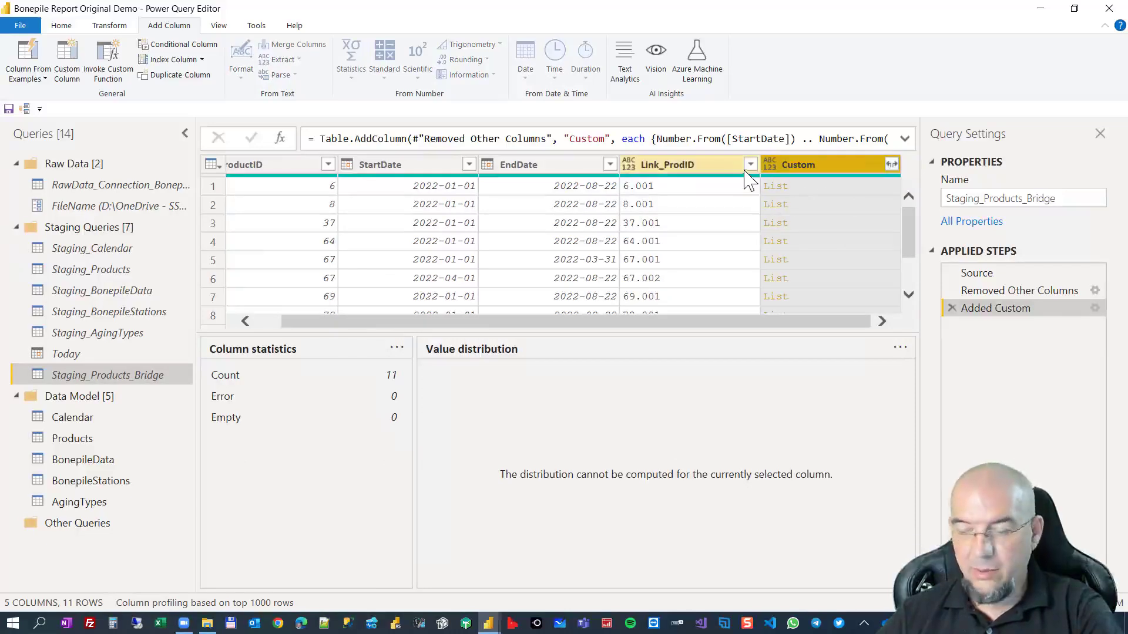
left_click(688, 176, "ctrl")
left_click(292, 169, "ctrl")
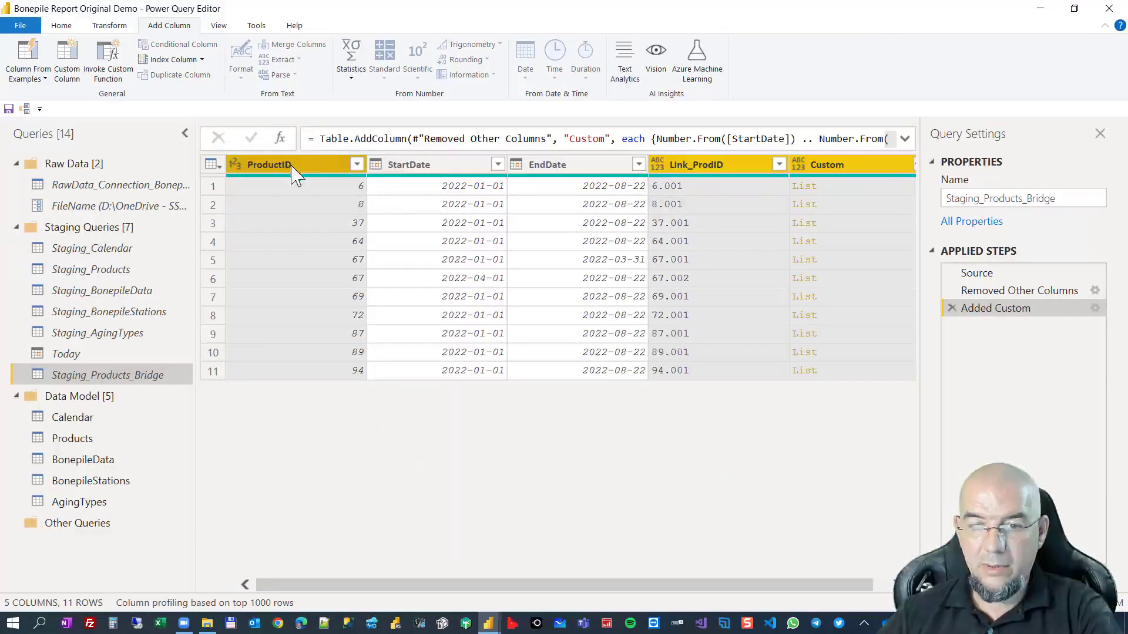
right_click(317, 168)
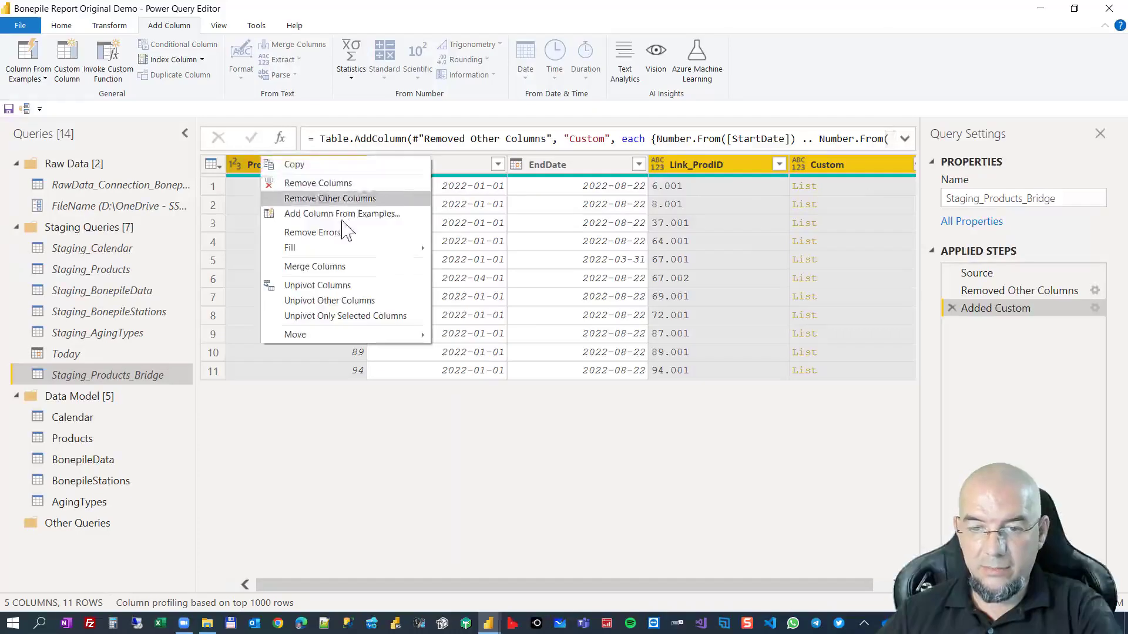
left_click(347, 199)
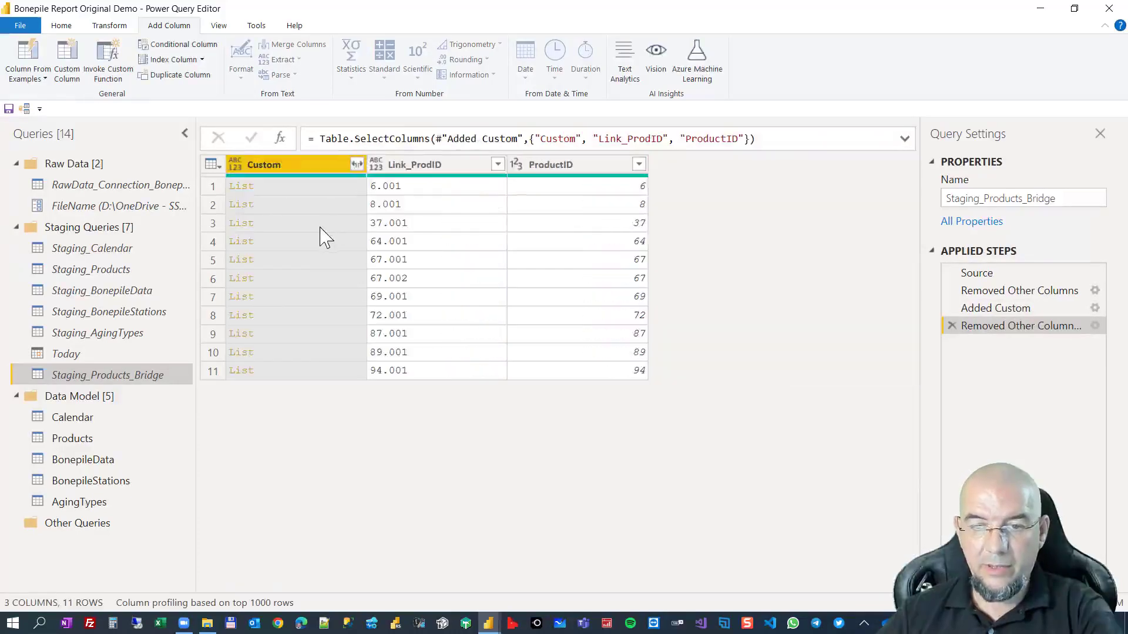
Expand the Custom lists to new rows and set the Custom column's data type to Date.
left_click(356, 165)
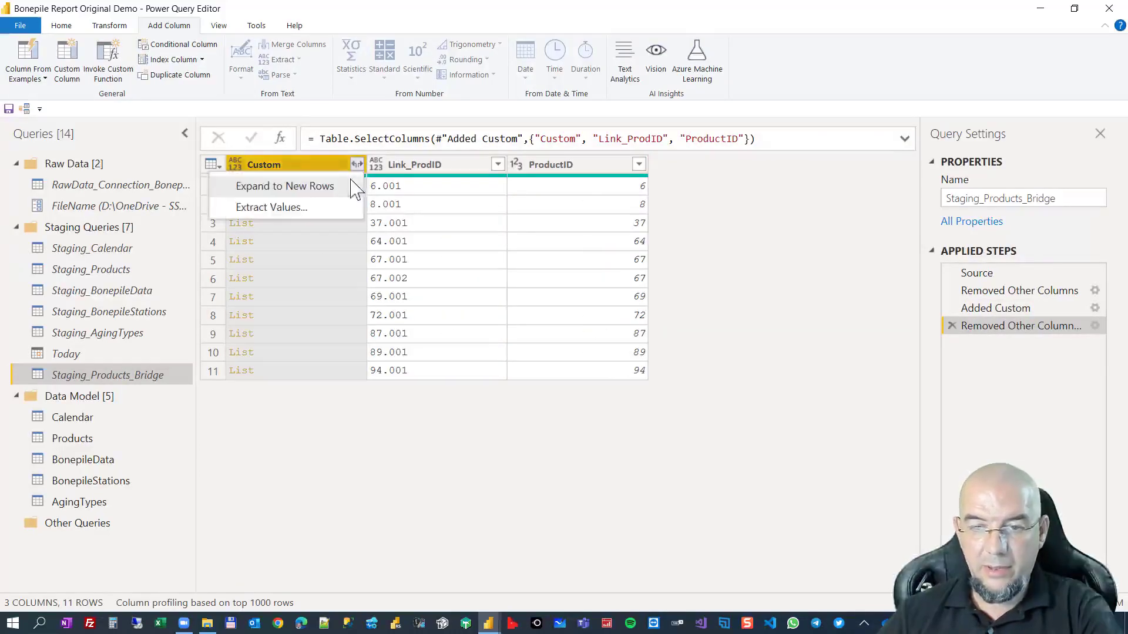
left_click(296, 187)
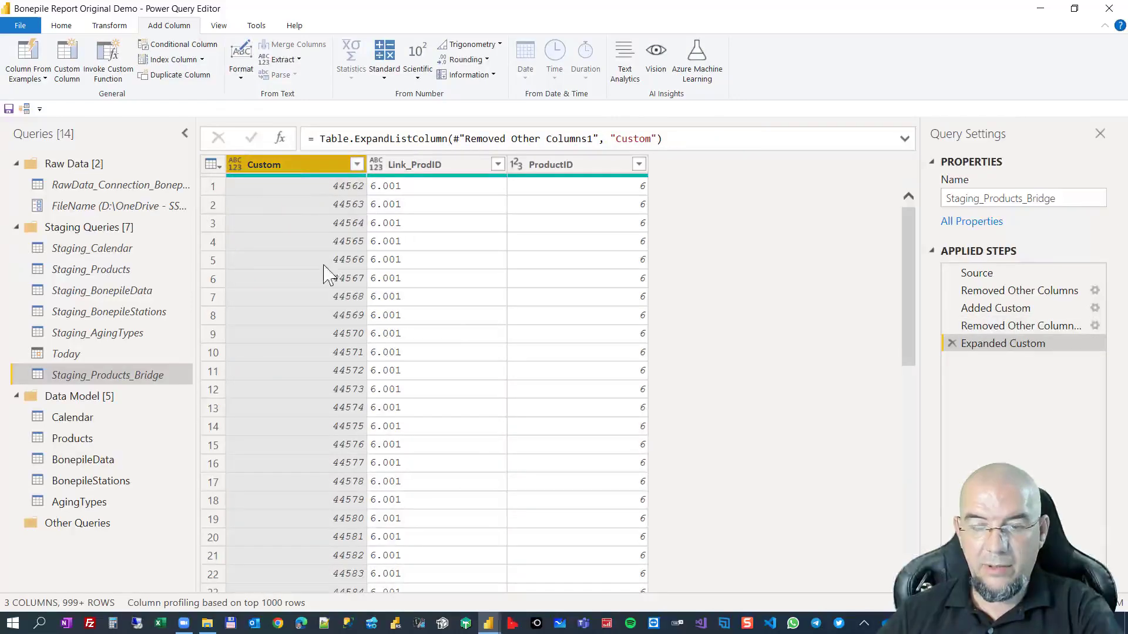
left_click(235, 165)
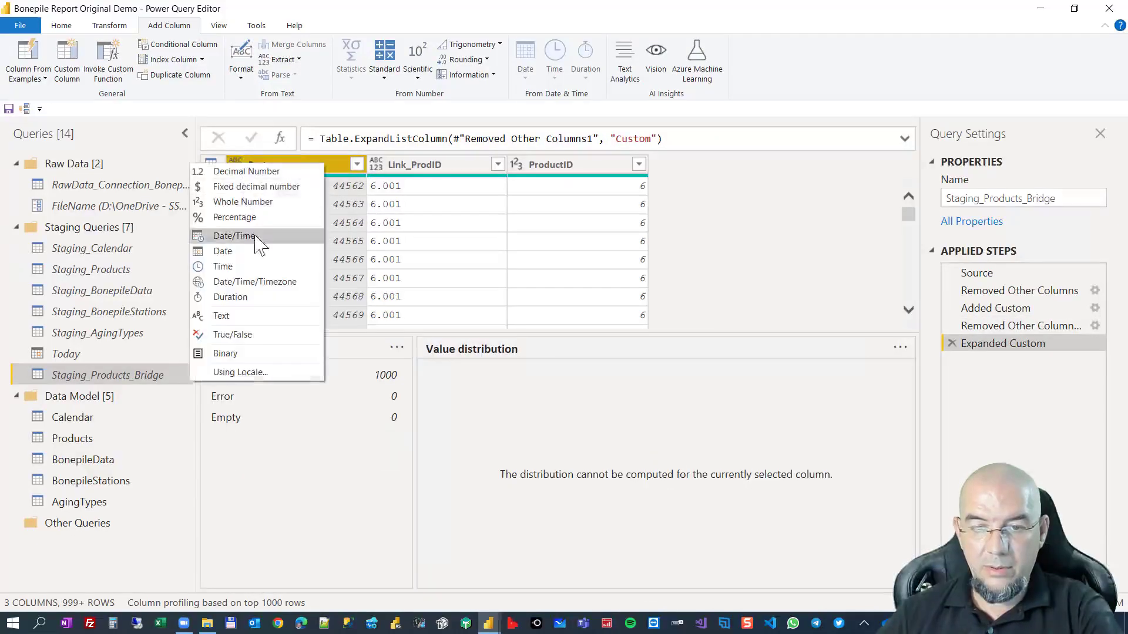
left_click(252, 252)
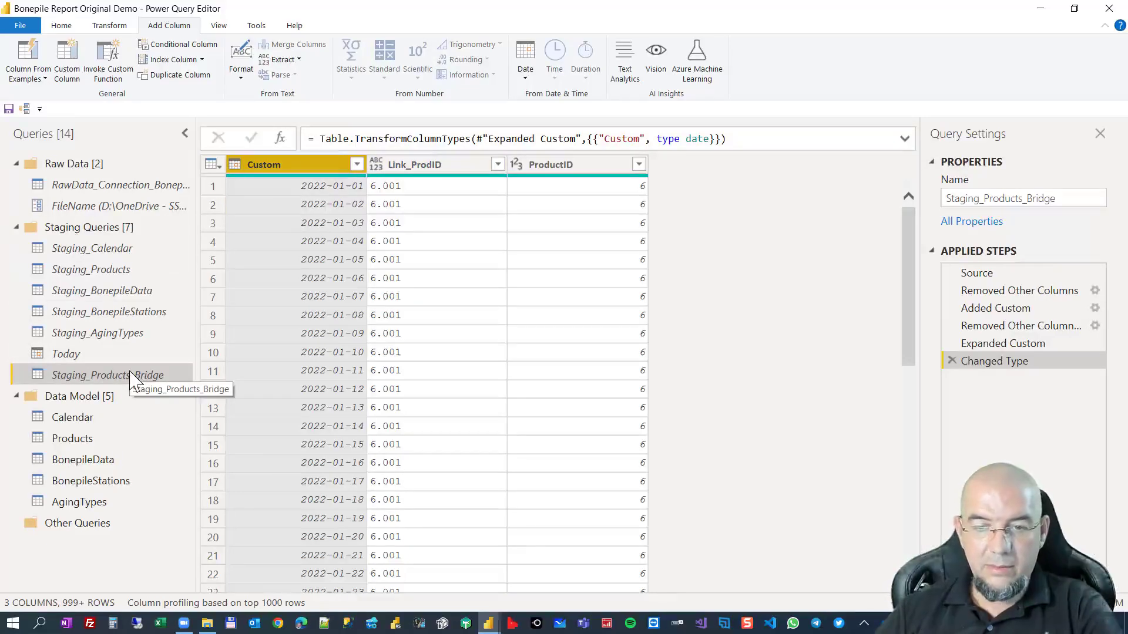
Merge Staging_Products_Bridge into BonepileData with a left outer join, matching ProductID to ProductID and ProductionDate to Custom.
left_click(95, 463)
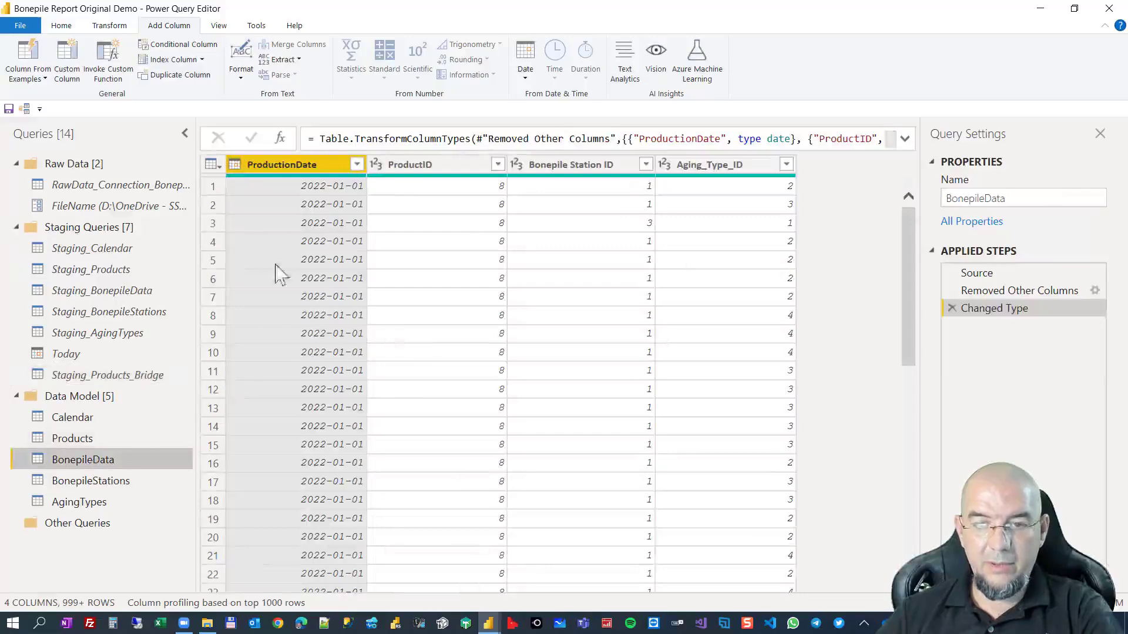
left_click(61, 25)
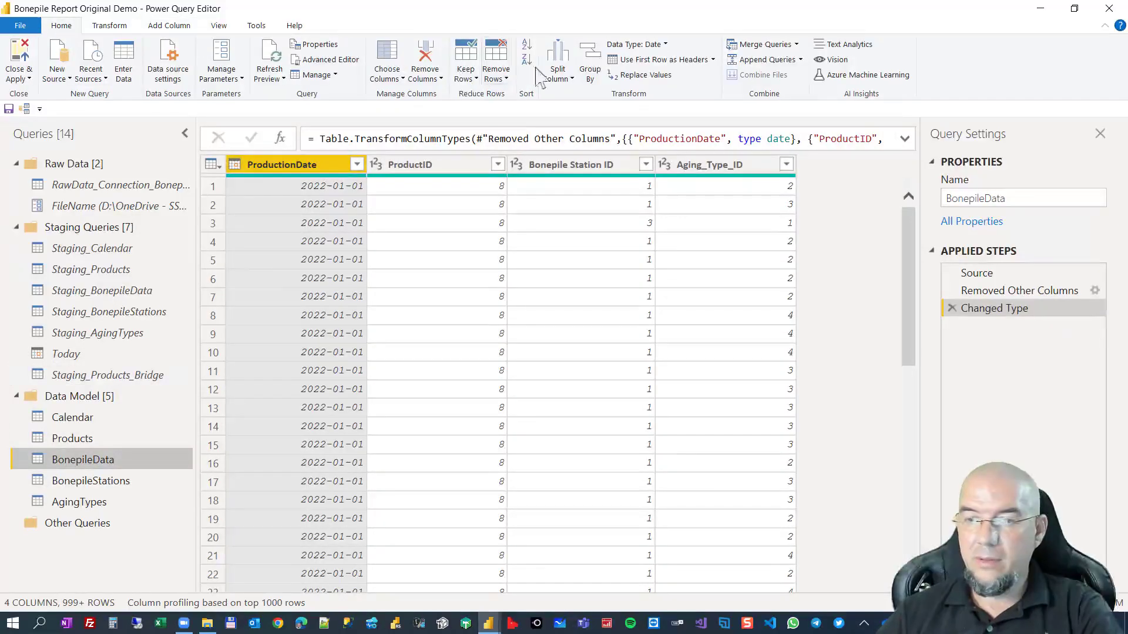
left_click(763, 44)
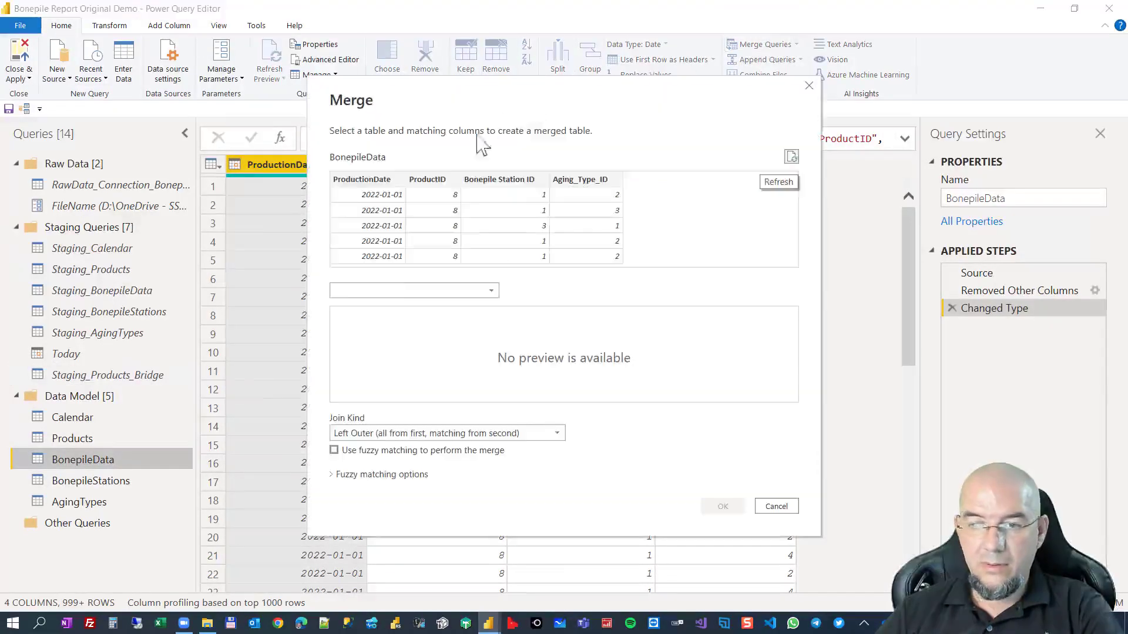
left_click(387, 291)
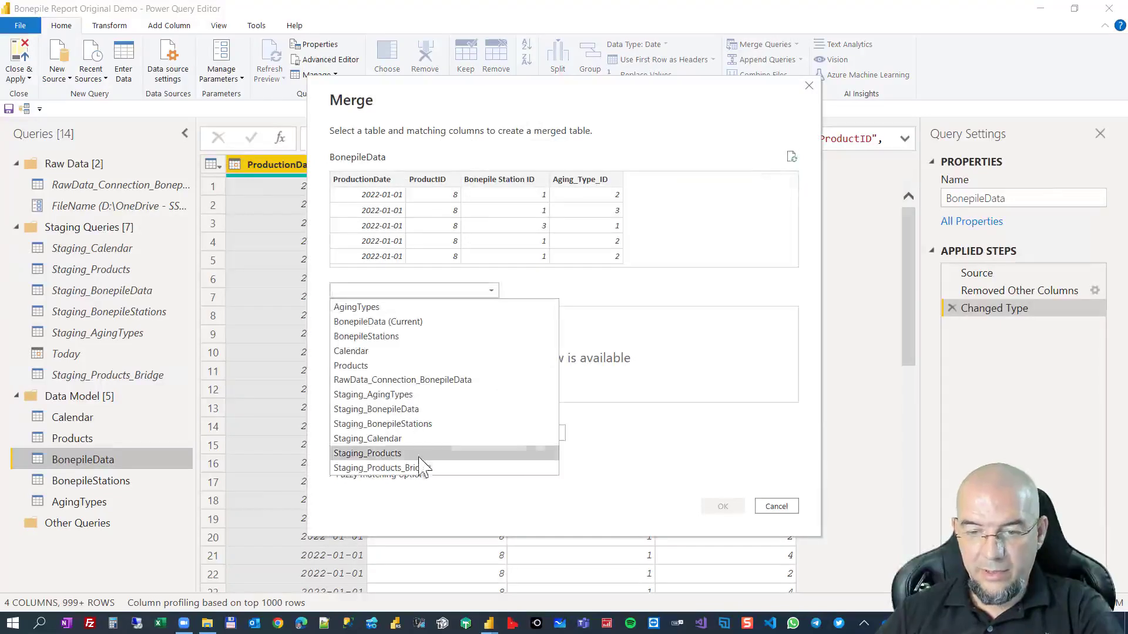
left_click(417, 468)
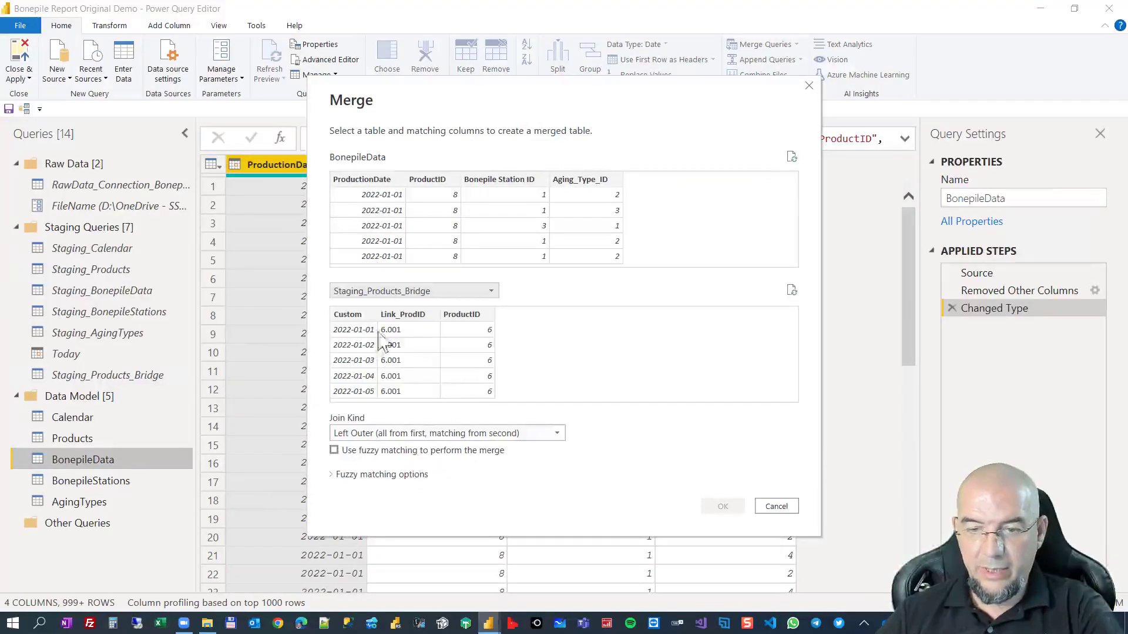
left_click(432, 203)
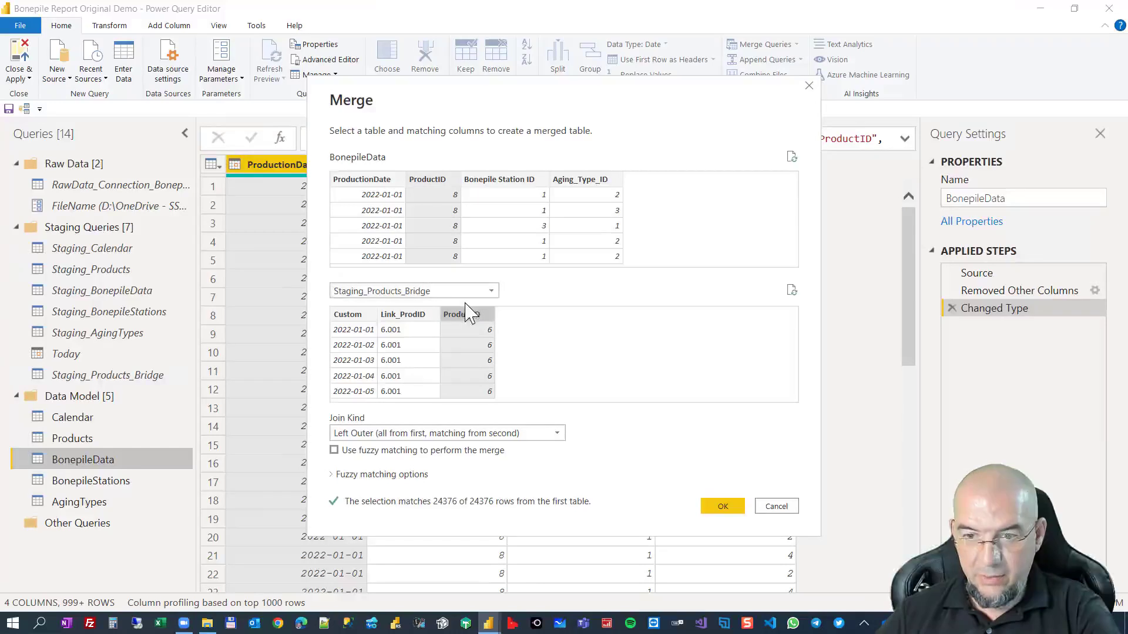
left_click(370, 180, "ctrl")
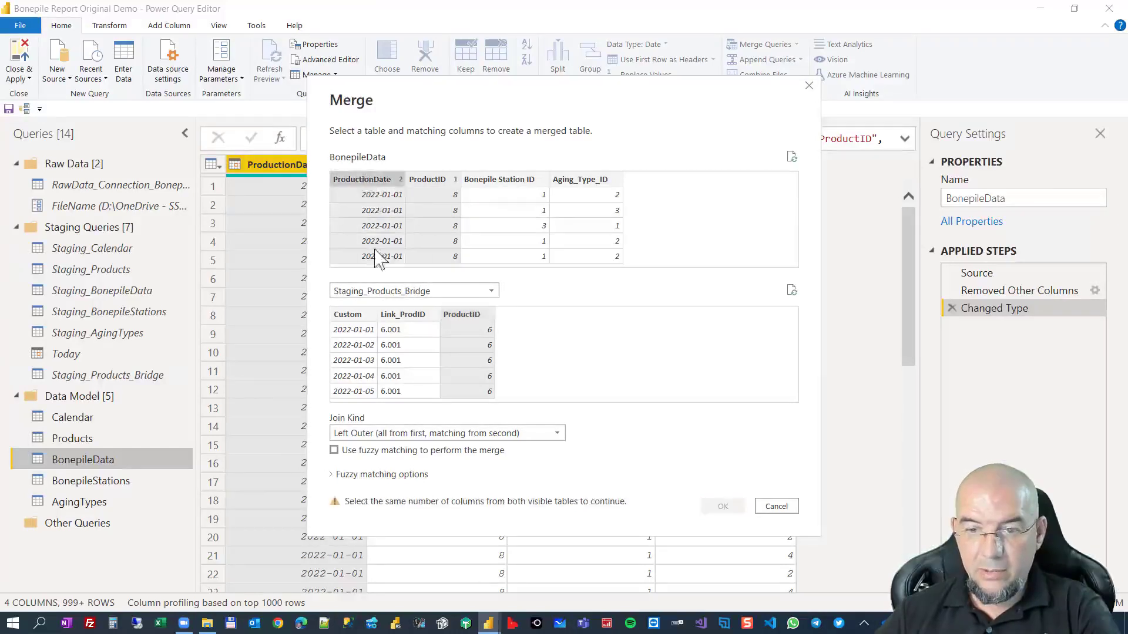
left_click(372, 316, "ctrl")
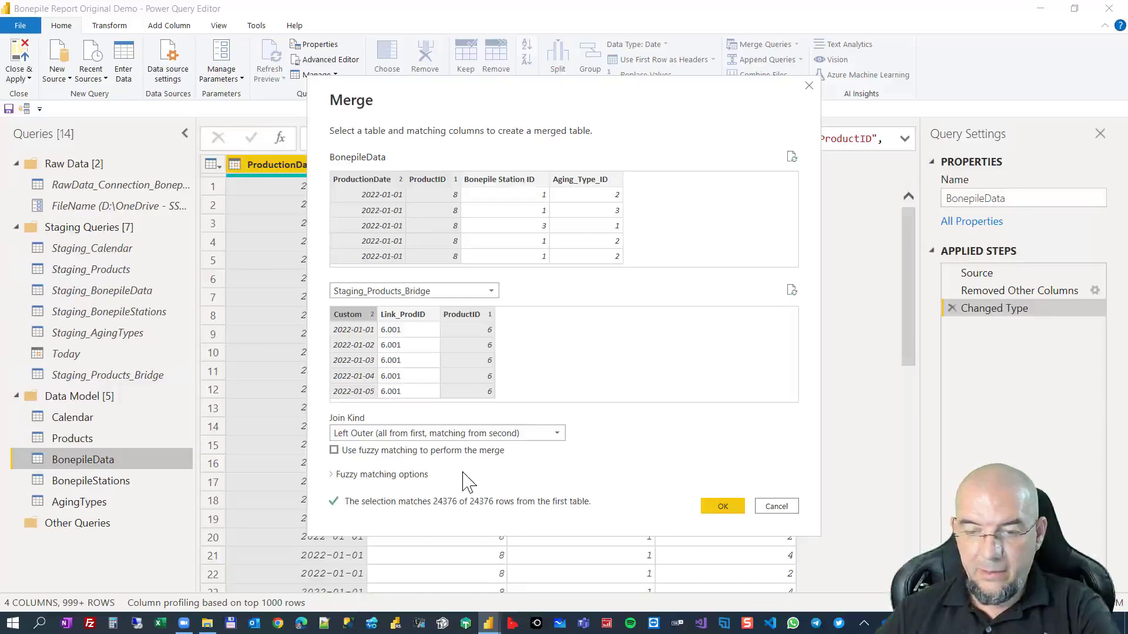
left_click(721, 505)
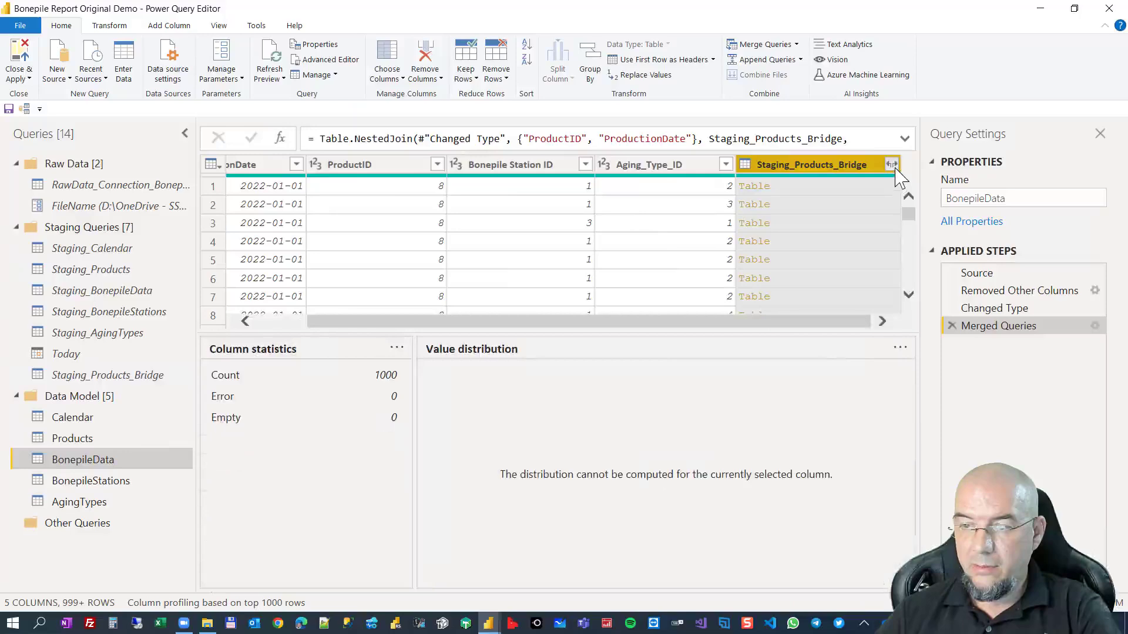
Expand only Link_ProdID from the merged Staging_Products_Bridge column, without a name prefix, and set its data type to Text.
left_click(891, 164)
left_click(662, 253)
left_click(661, 288)
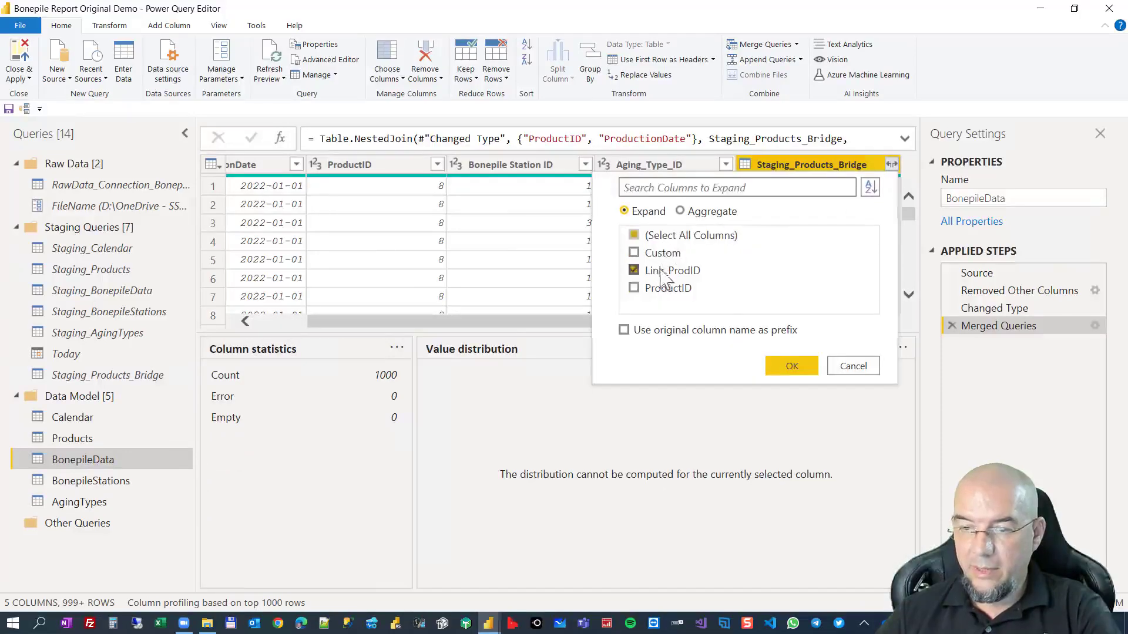
left_click(790, 366)
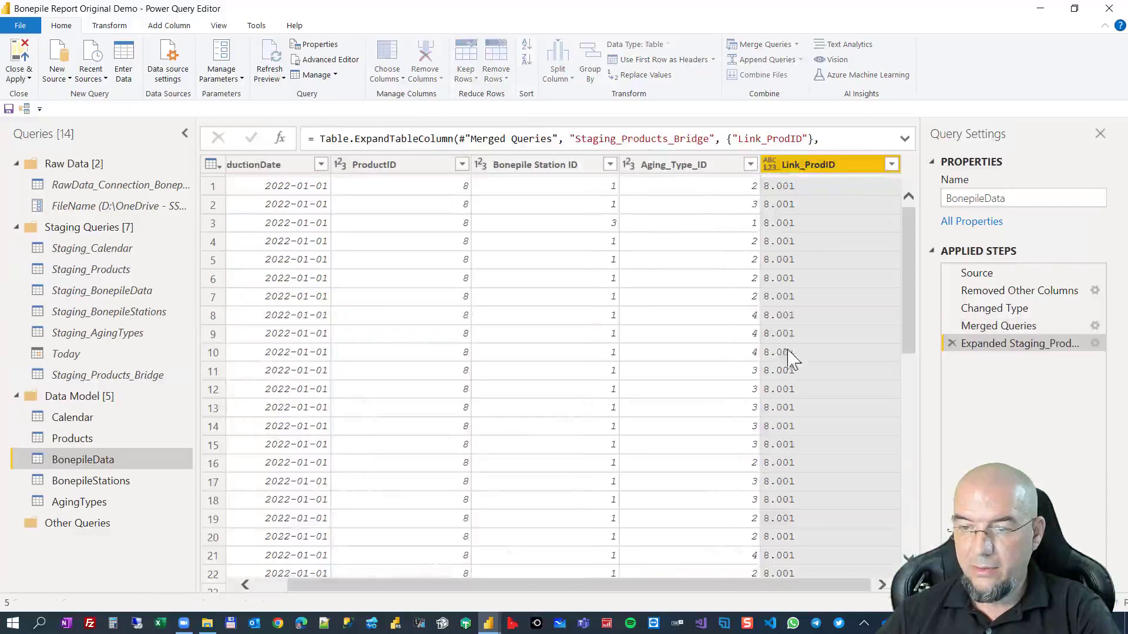
left_click(769, 164)
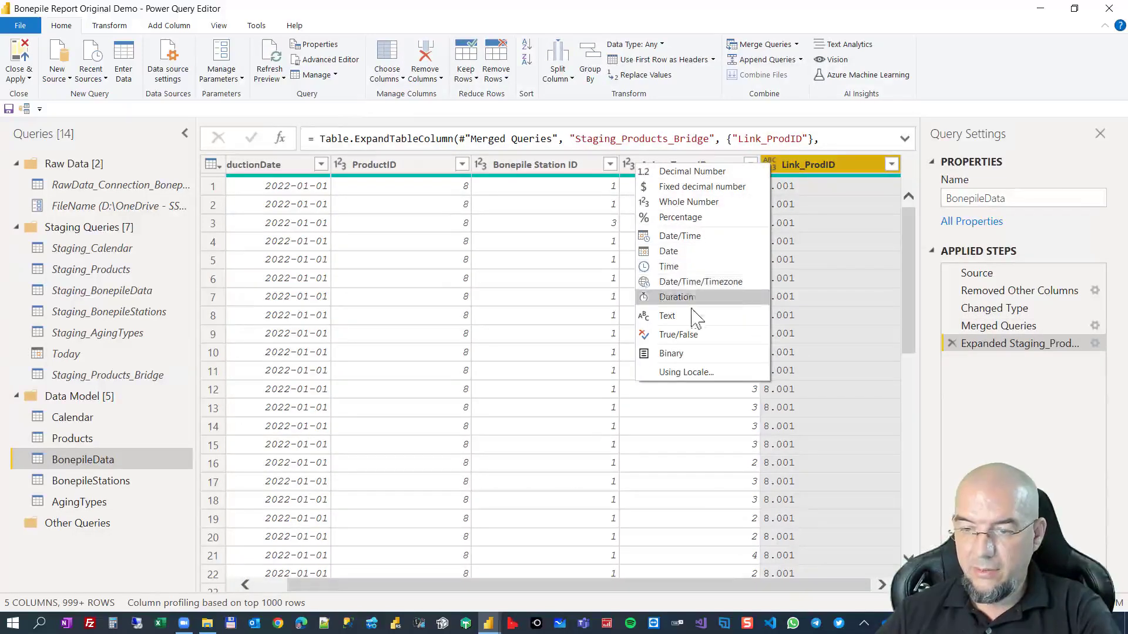
key("Escape")
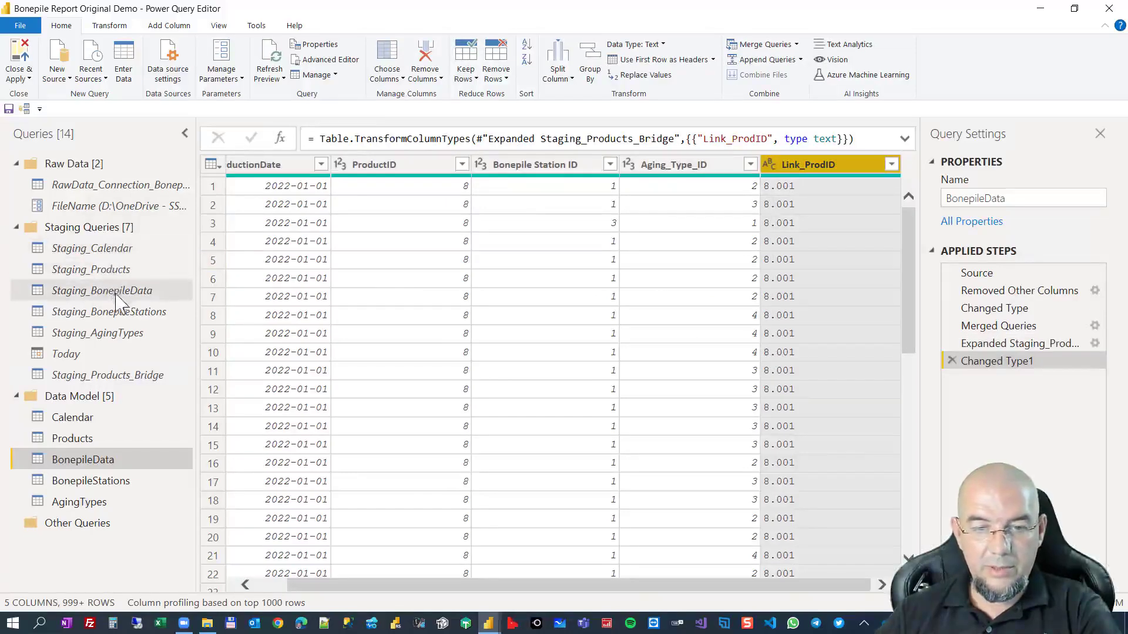
In Staging_Products, set the Link_ProdID column's data type to Text and remove the Index column.
left_click(109, 270)
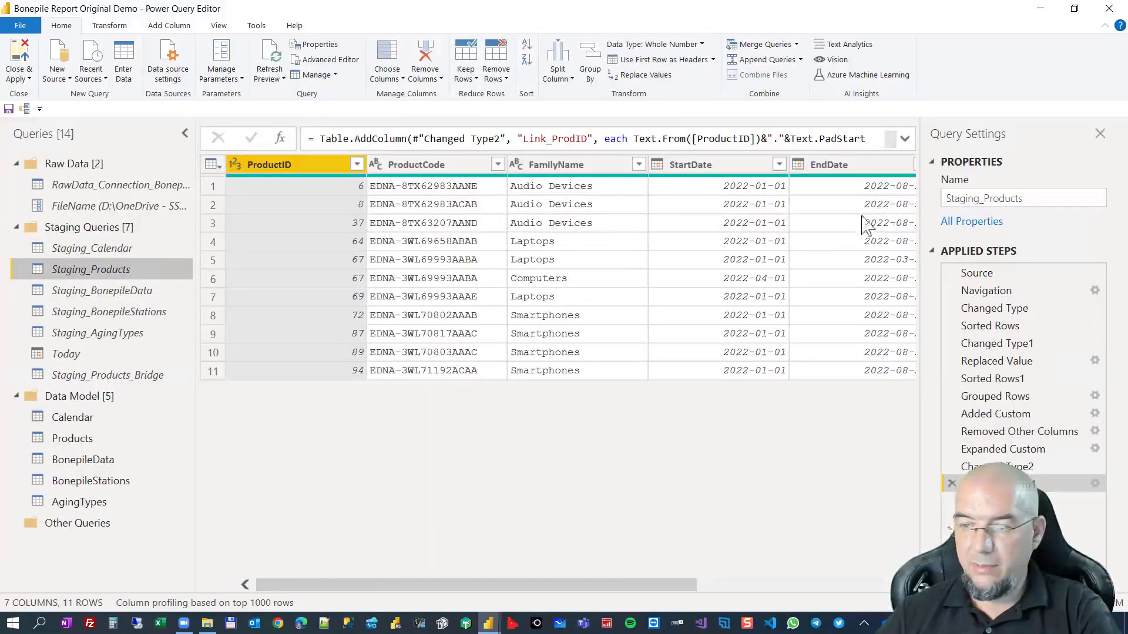
left_click_drag(656, 584, 846, 585)
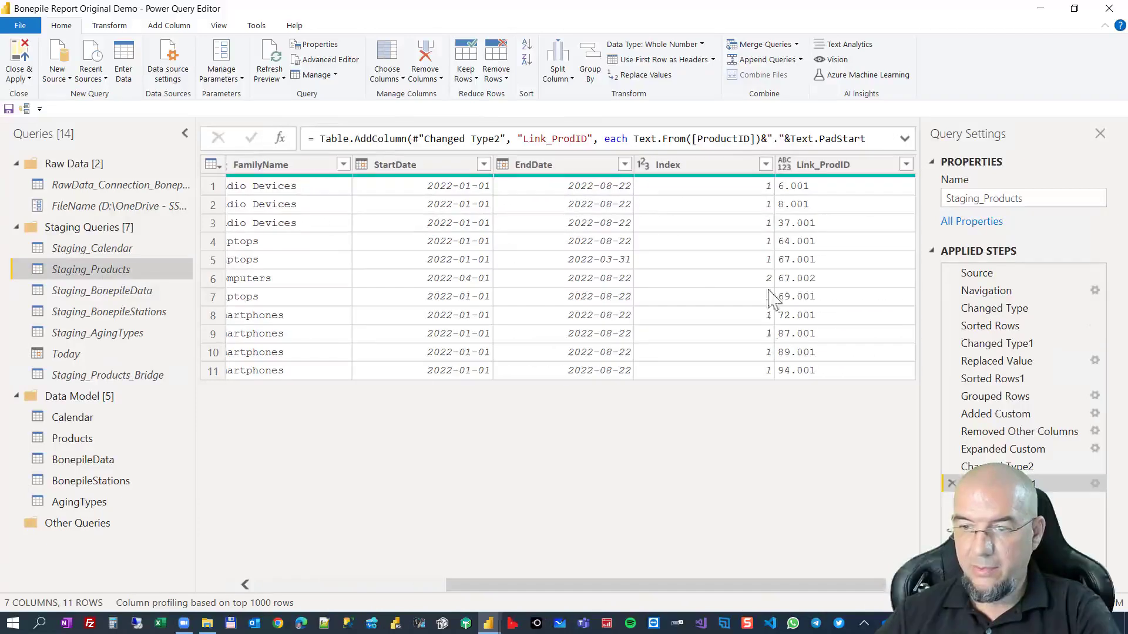
left_click(784, 165)
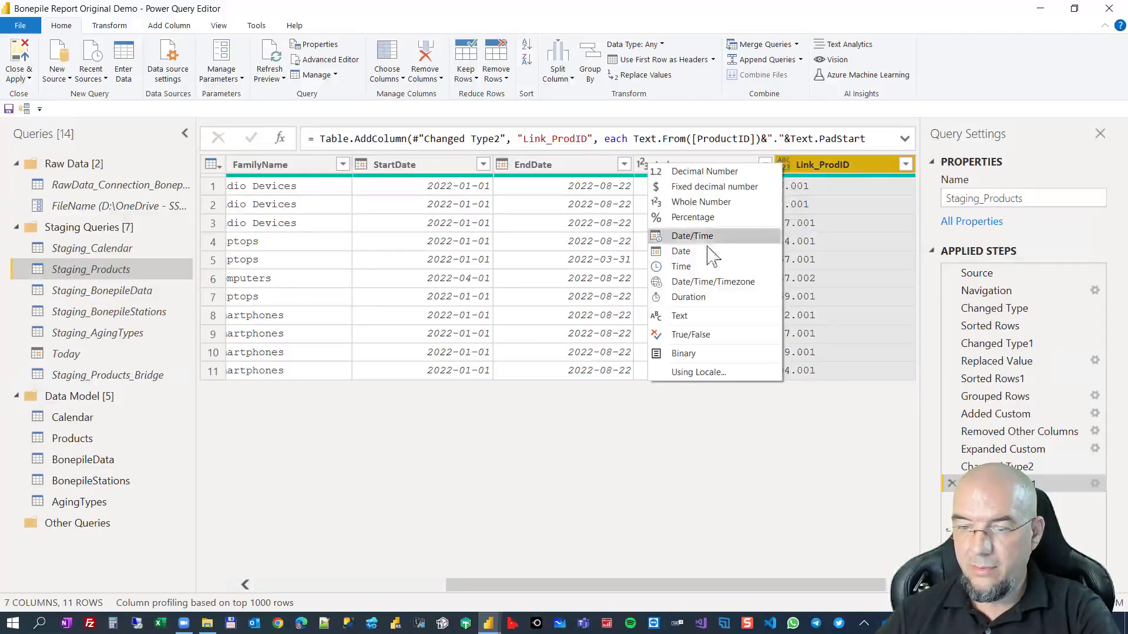
left_click(682, 316)
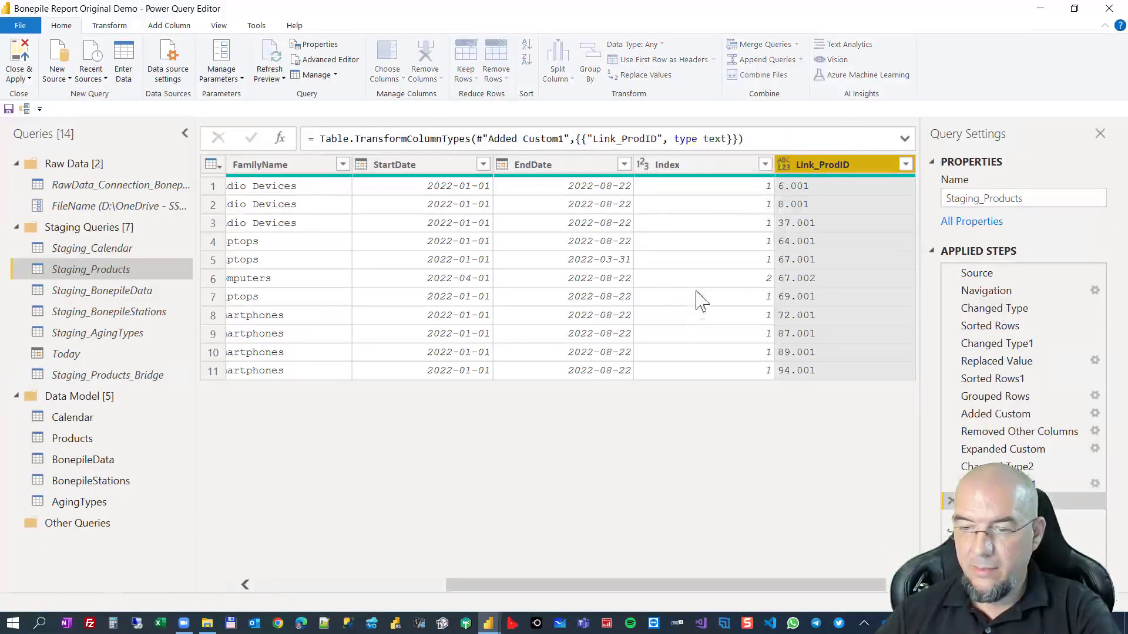
left_click(694, 167)
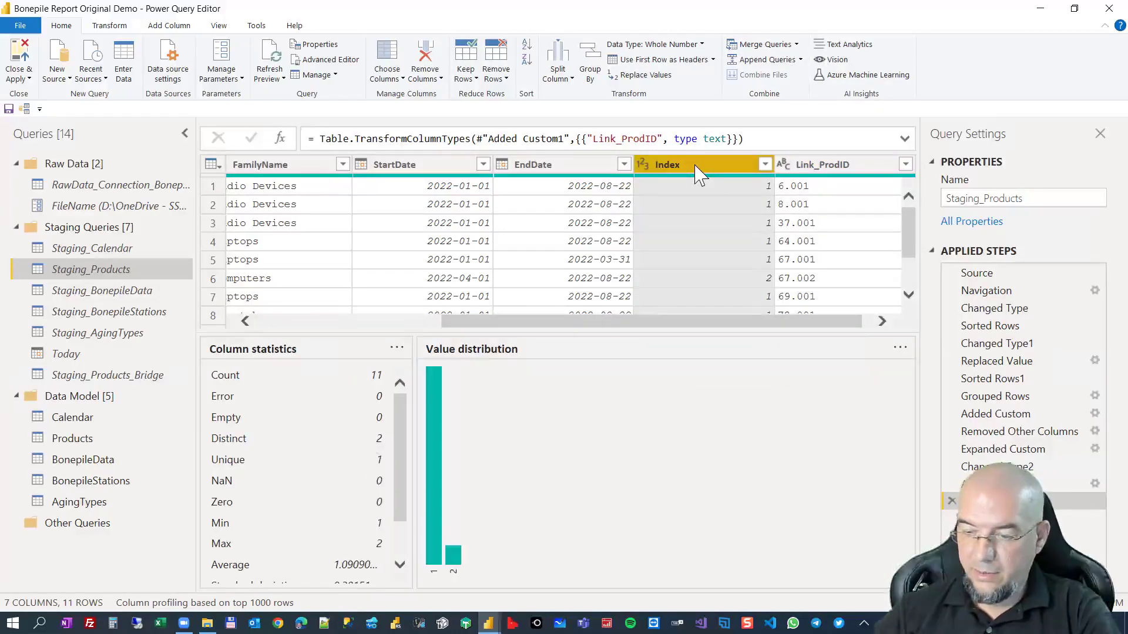
key("Delete")
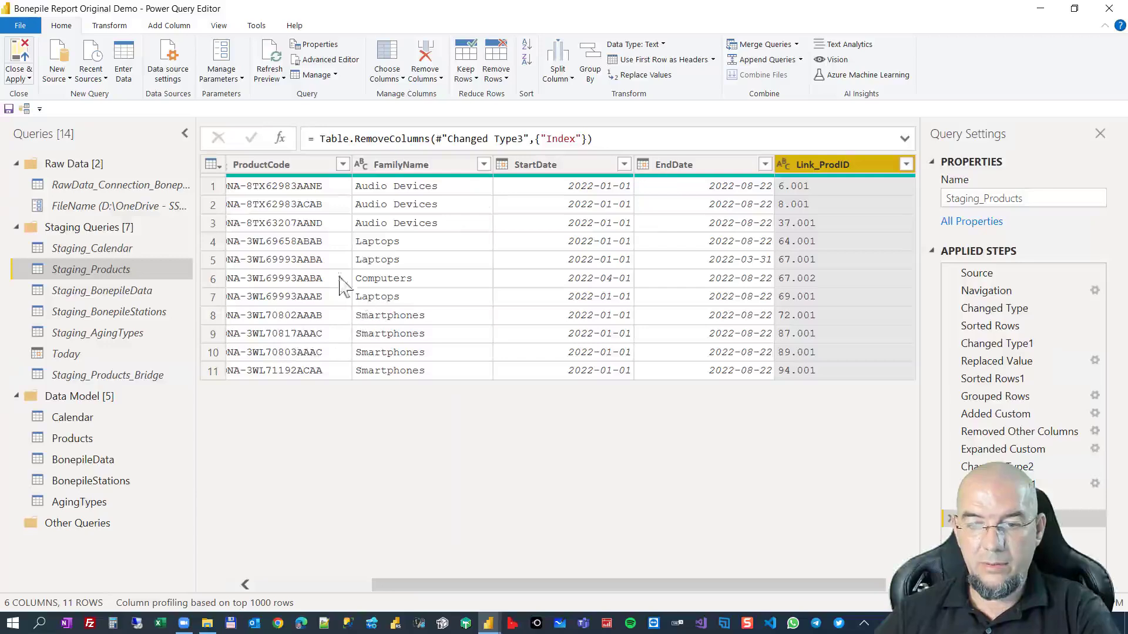
Apply the query changes to the report and hide the Link_ProdID field of BonepileData in the data model.
left_click(24, 62)
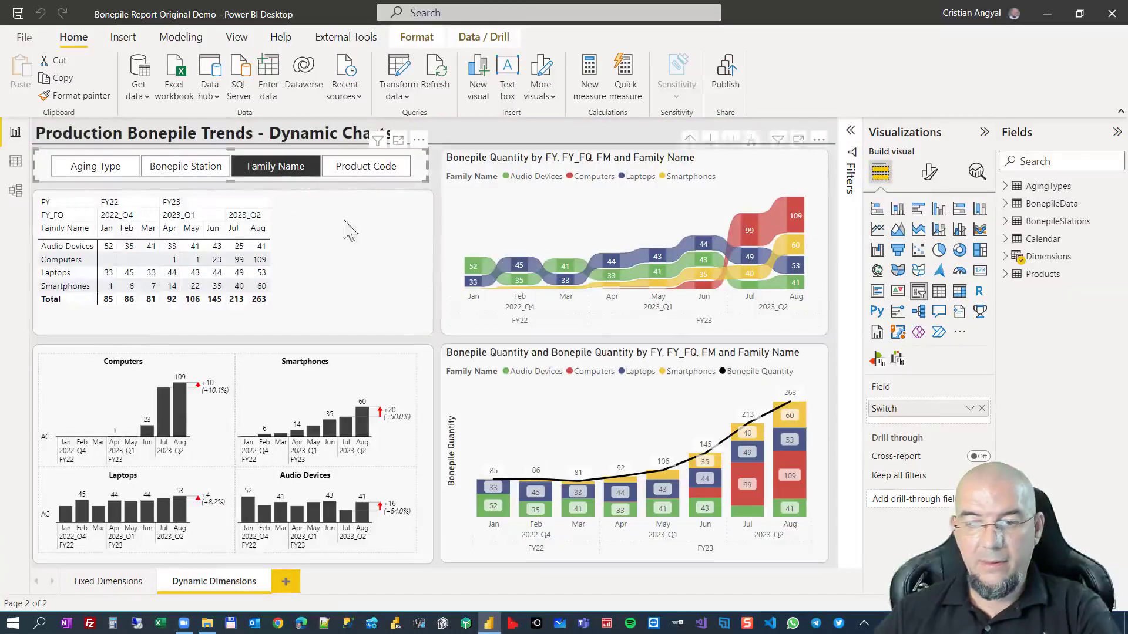
left_click(16, 192)
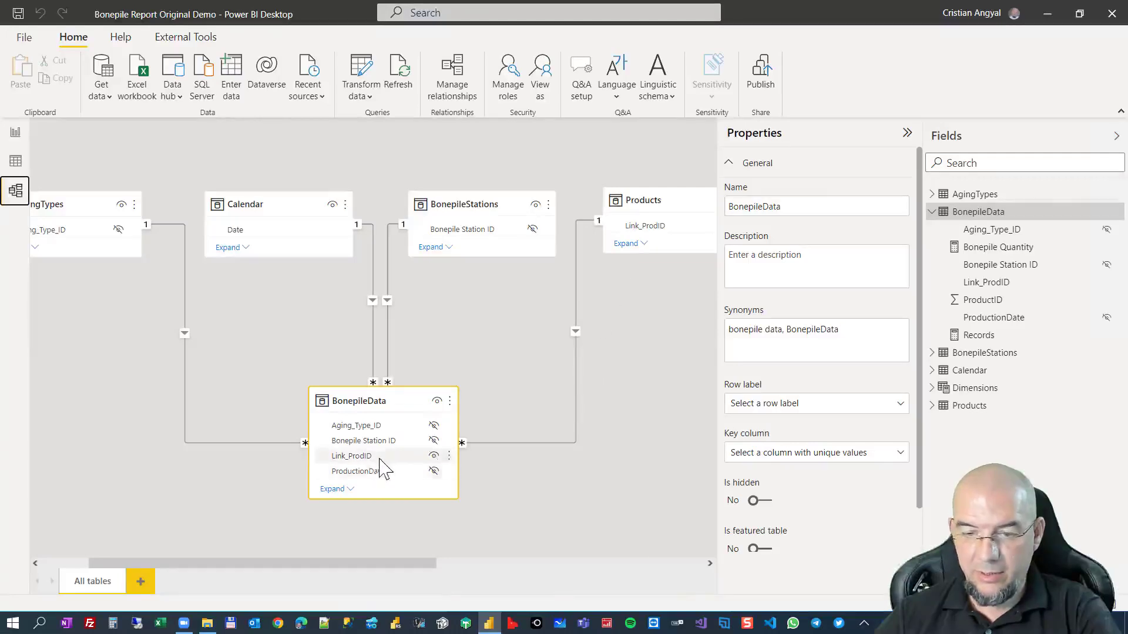
left_click(433, 458)
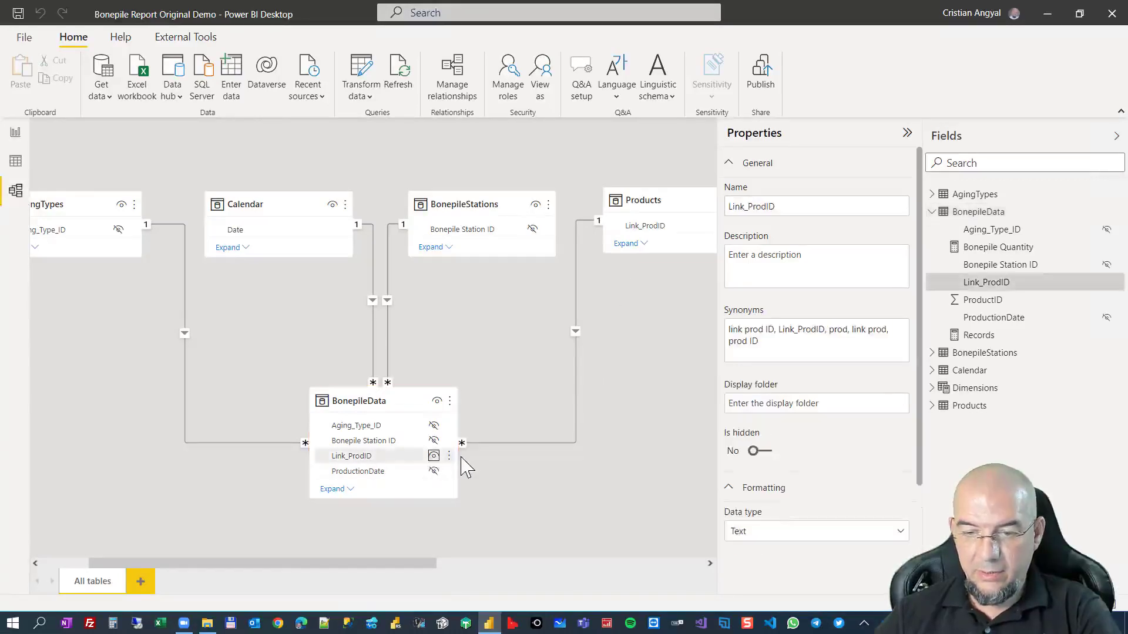
left_click(434, 457)
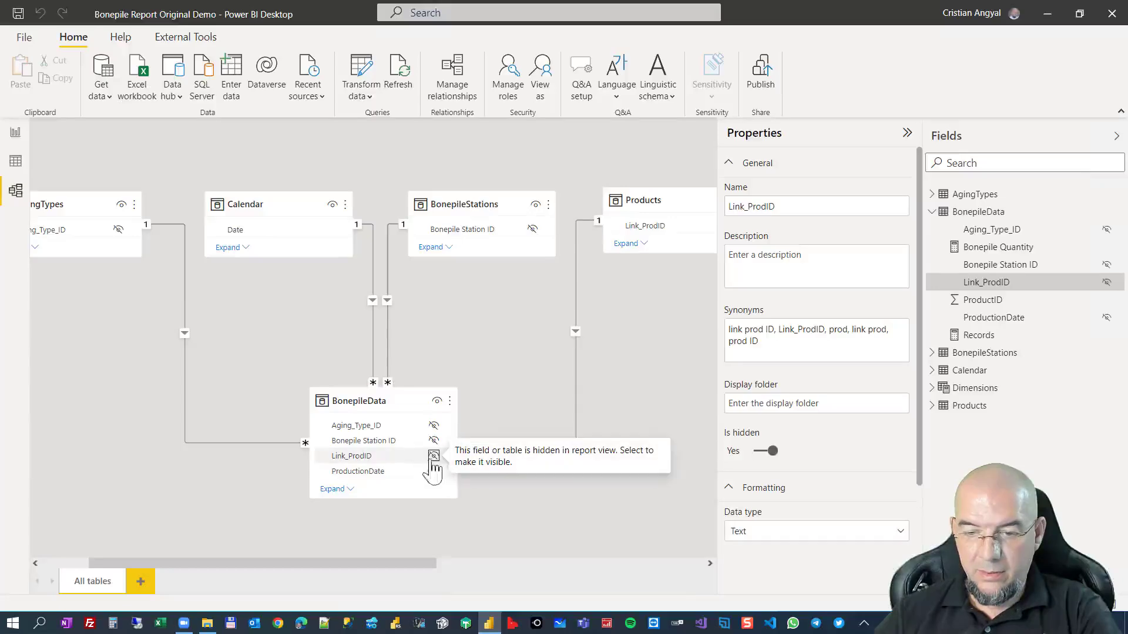
Check the Dynamic Dimensions report page by Product Code, Bonepile Station and Aging Type, finishing on Family Name.
left_click(16, 133)
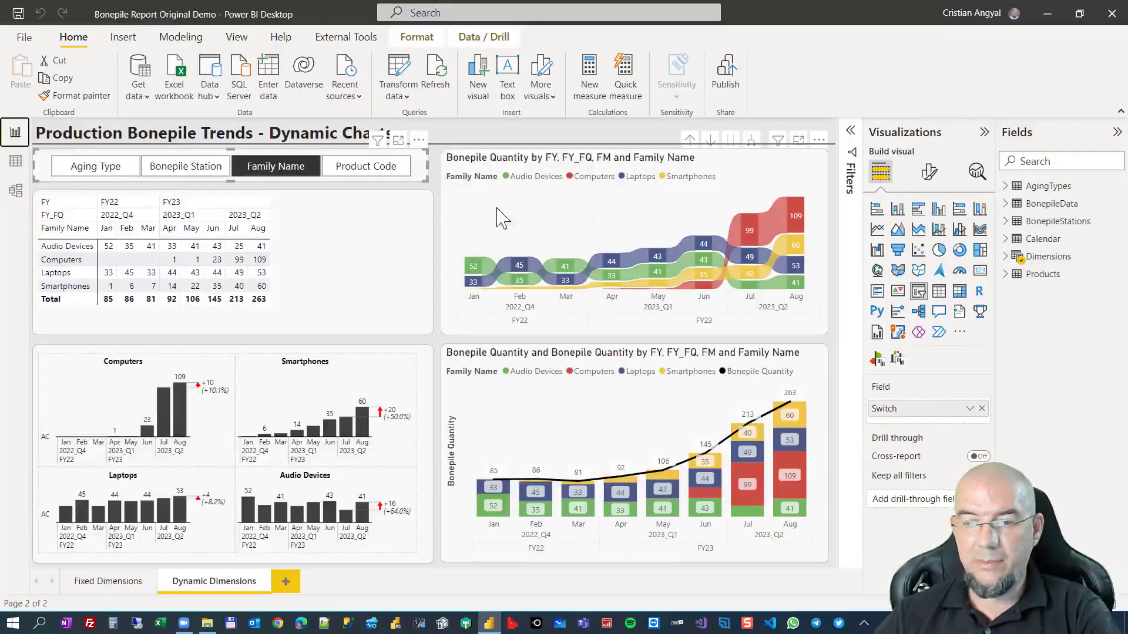
left_click(361, 172)
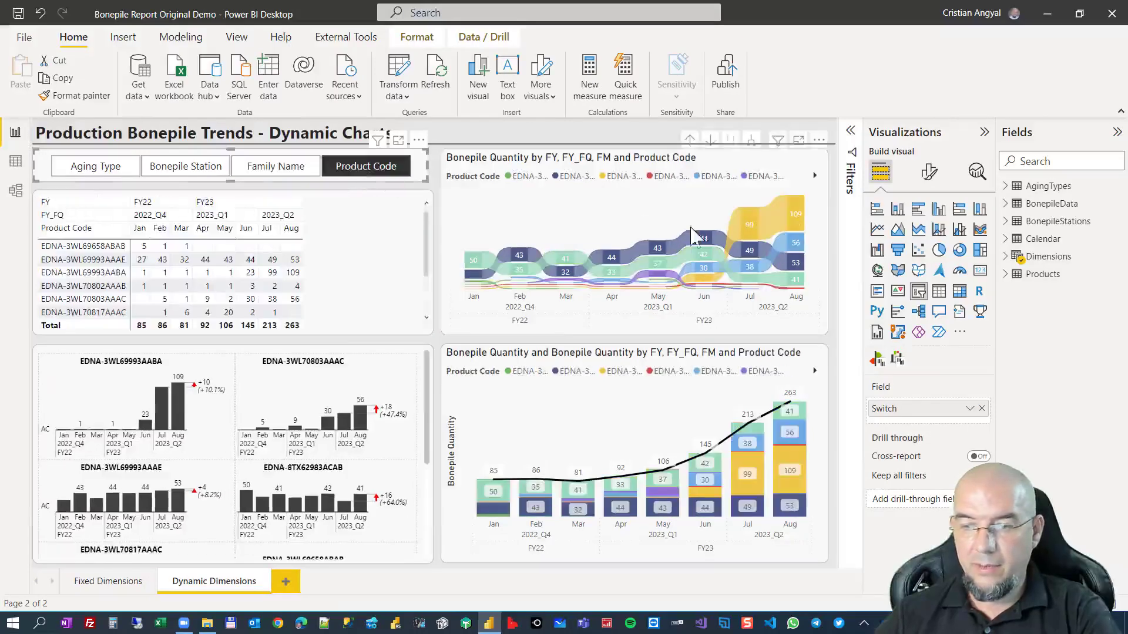
left_click(188, 169)
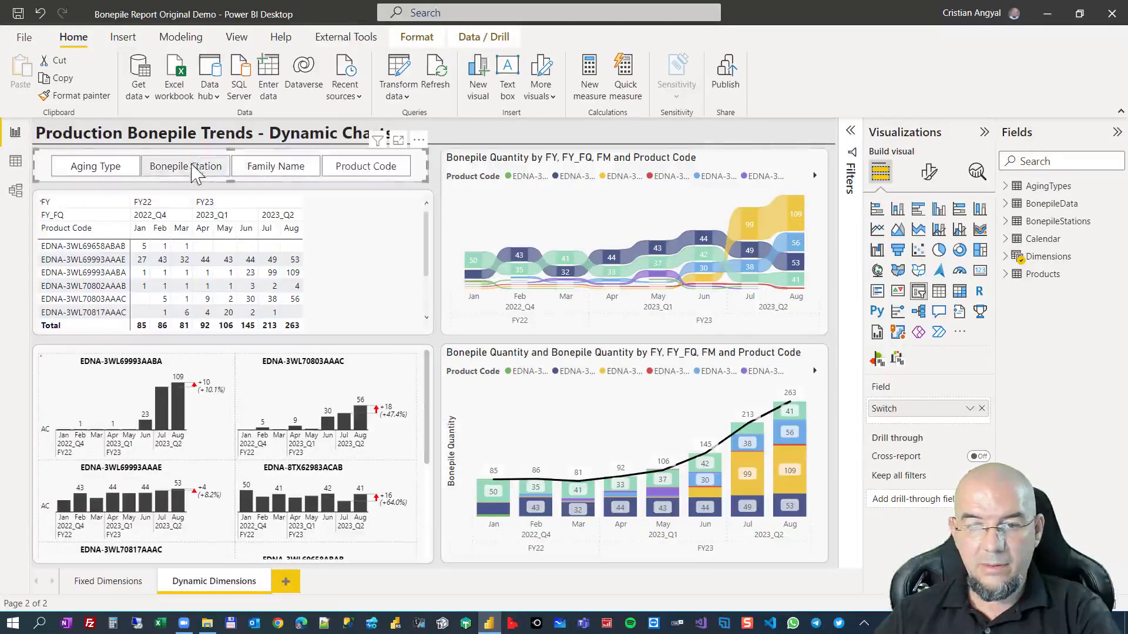
left_click(117, 172)
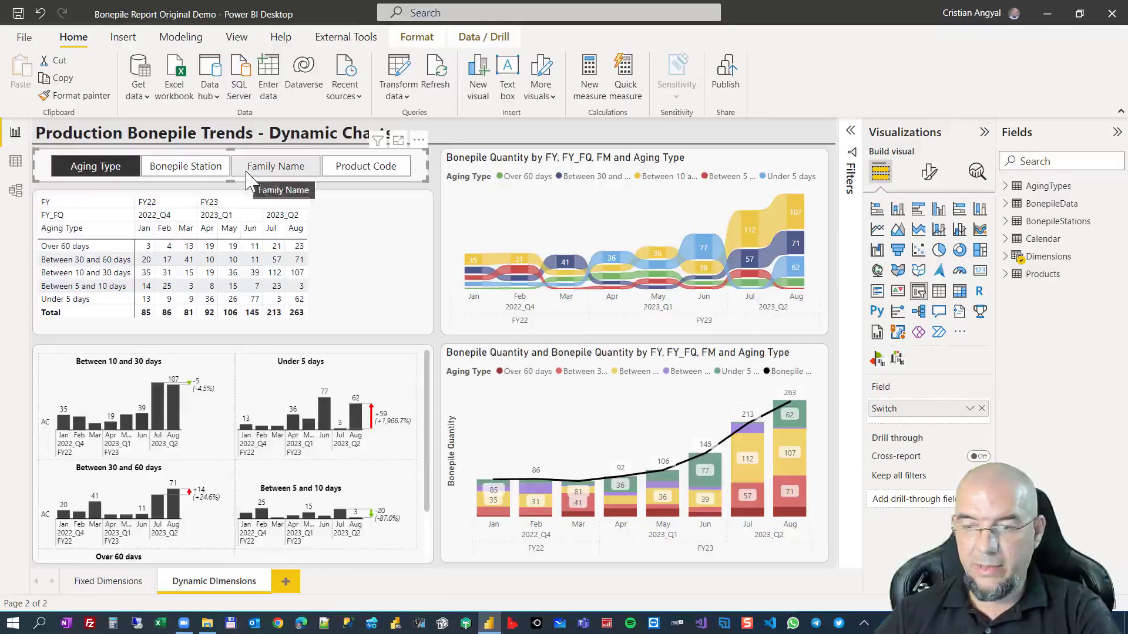
left_click(301, 176)
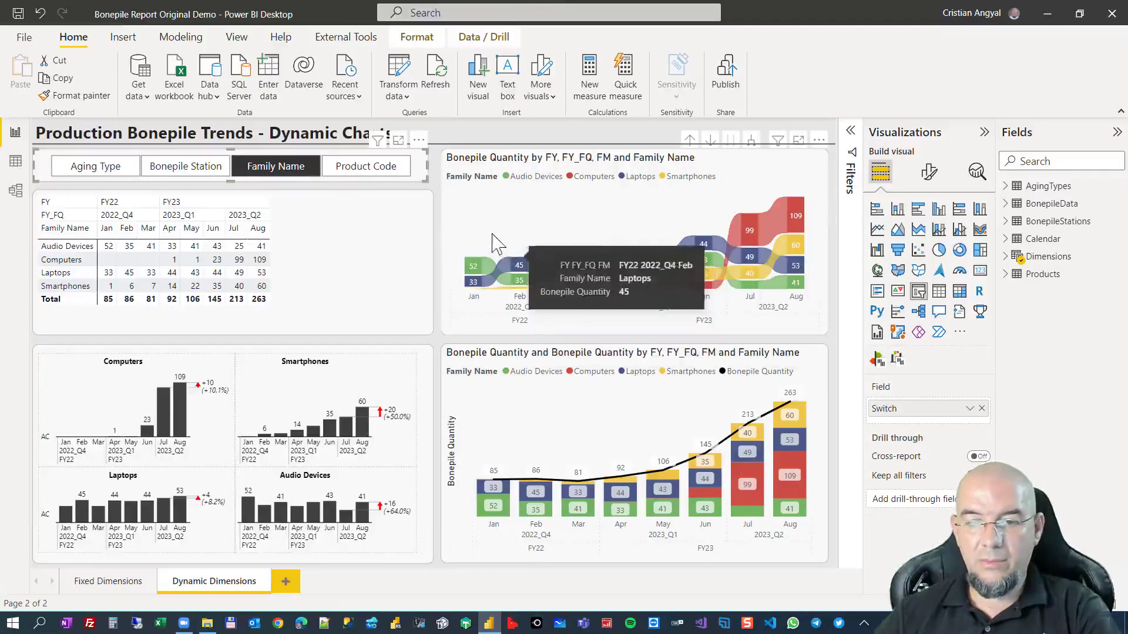
left_click(440, 186)
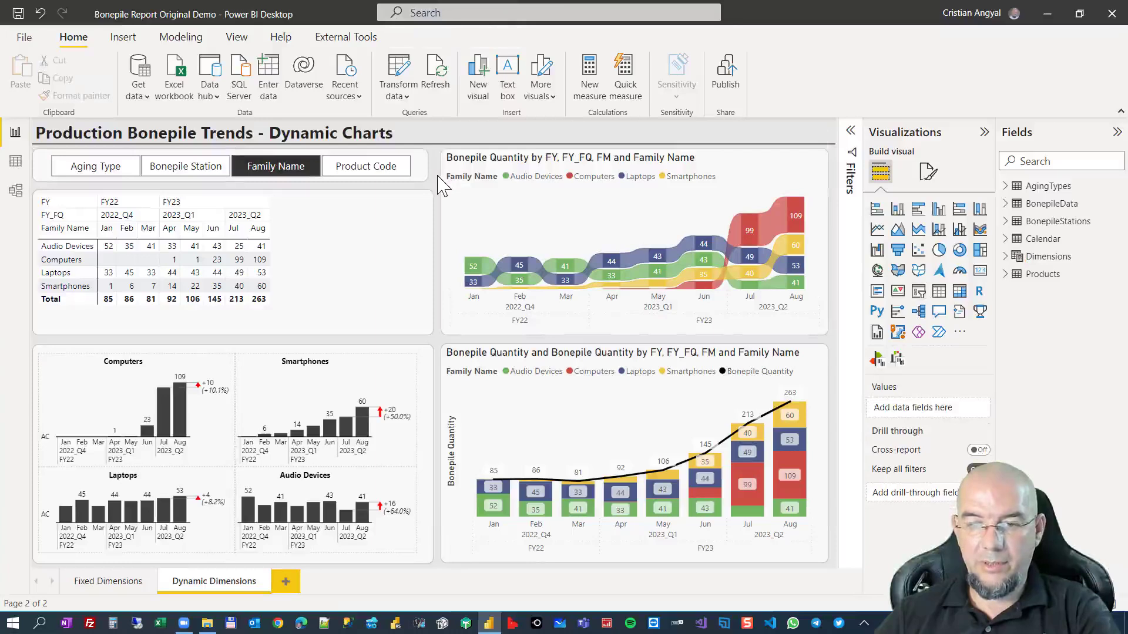